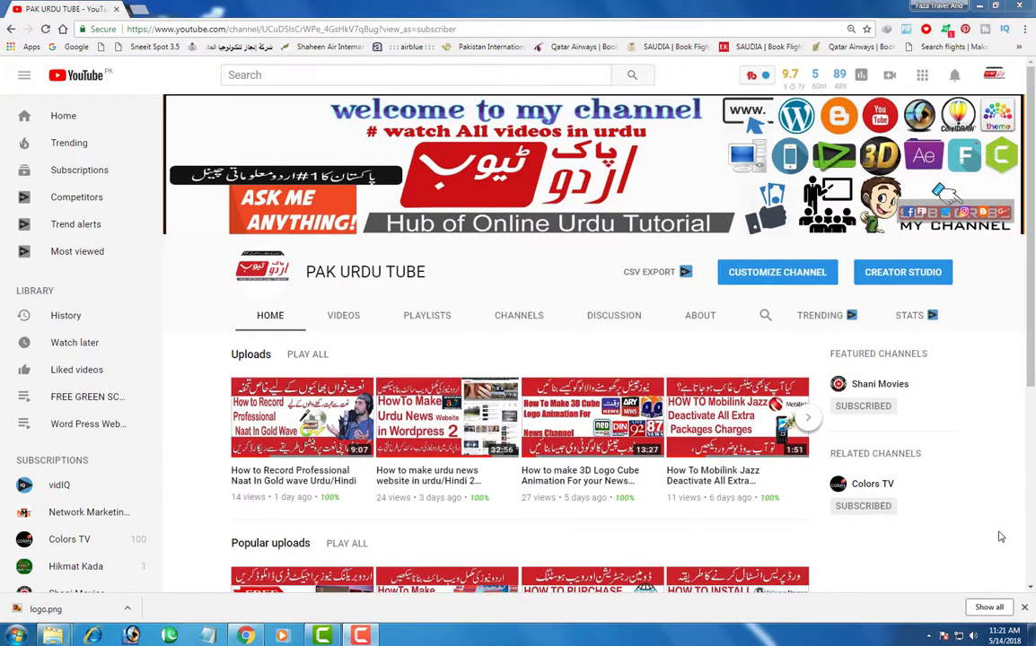
# - Leave the PAK URDU TUBE YouTube channel page and bring up the cPanel login page
pyautogui.click(1032, 322)
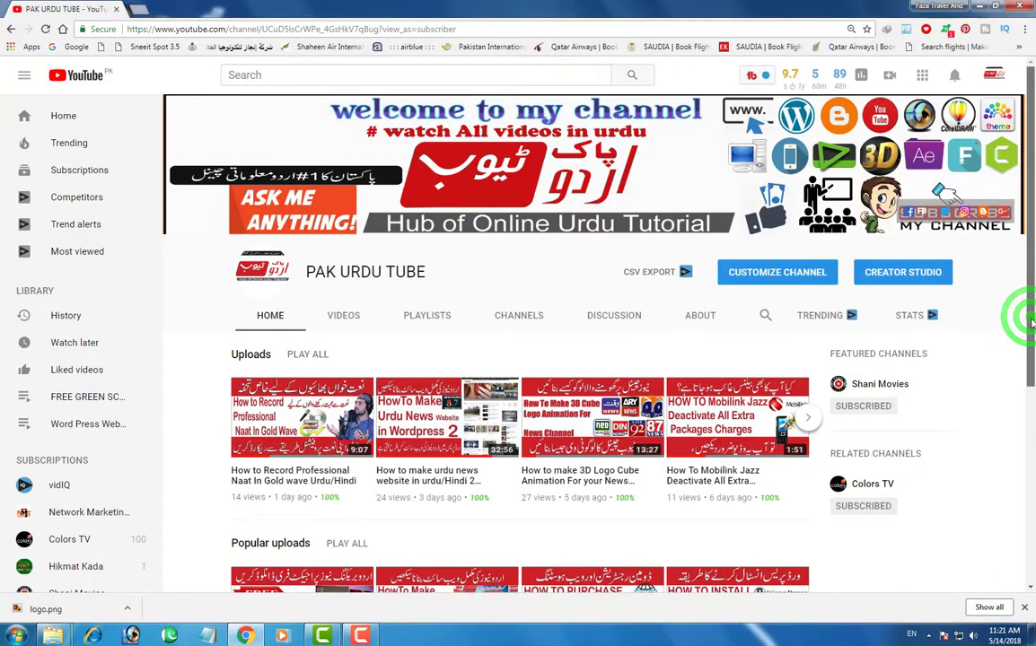
pyautogui.moveTo(1032, 322); pyautogui.dragTo(1033, 434)
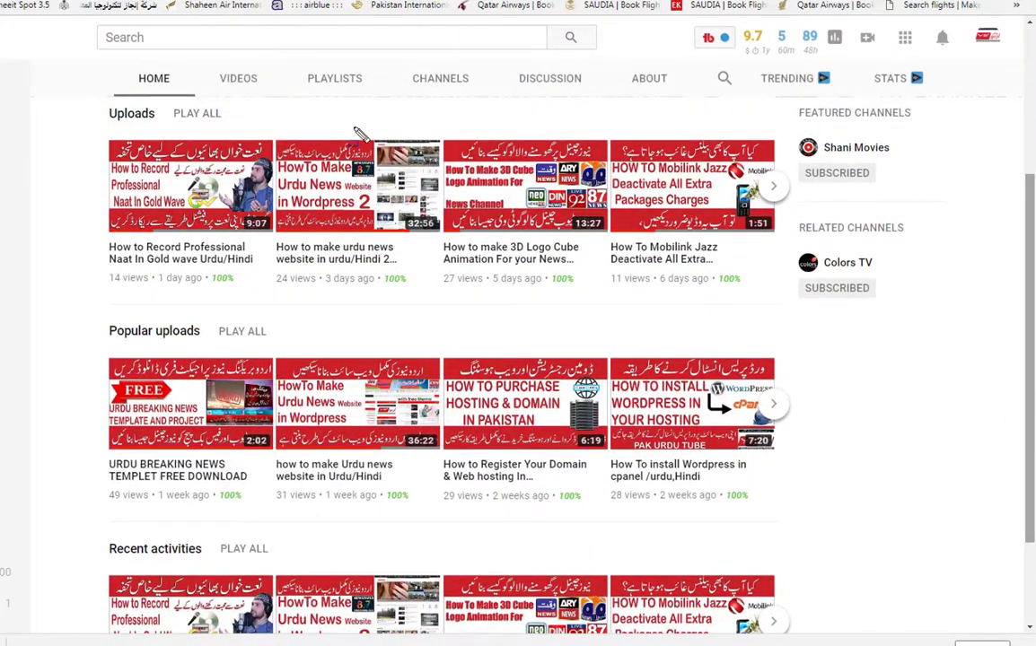
pyautogui.moveTo(275, 127); pyautogui.dragTo(441, 254)
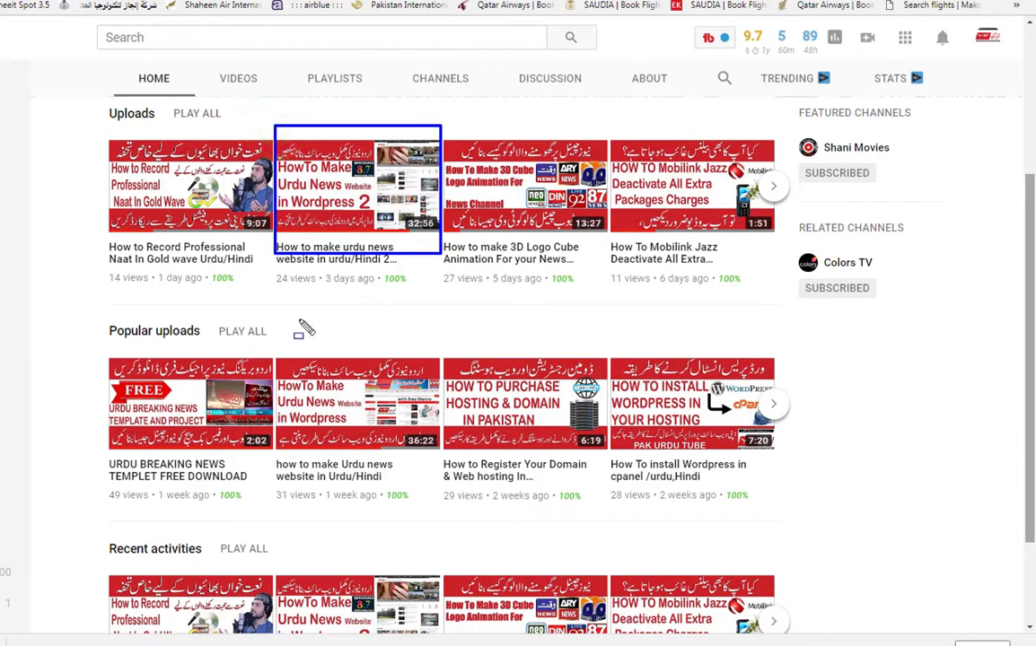
pyautogui.moveTo(274, 343); pyautogui.dragTo(443, 464)
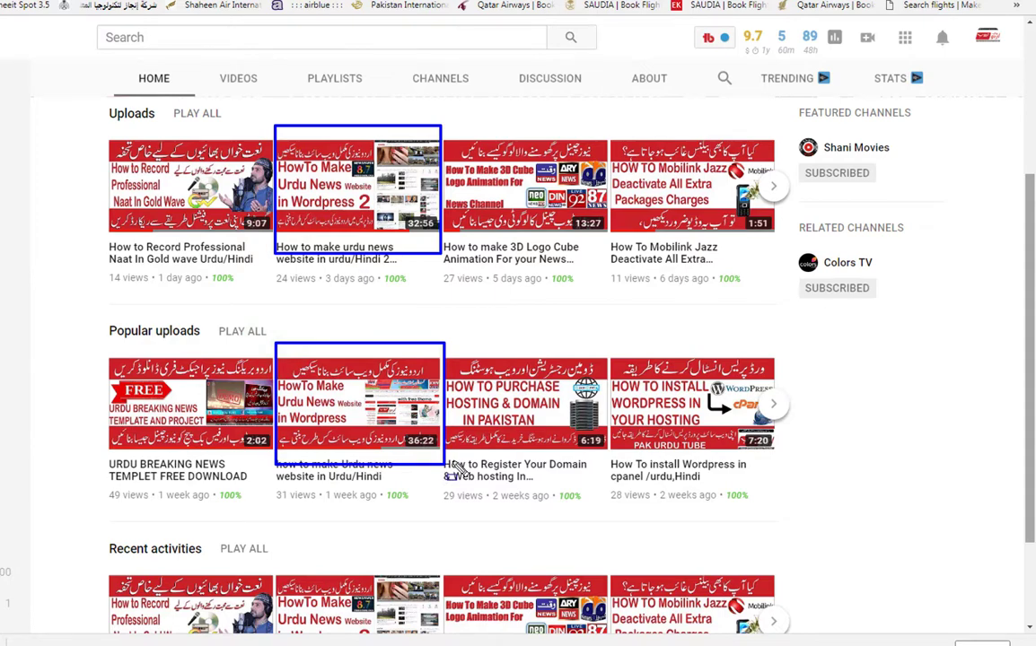
pyautogui.scroll(3, 960, 264)
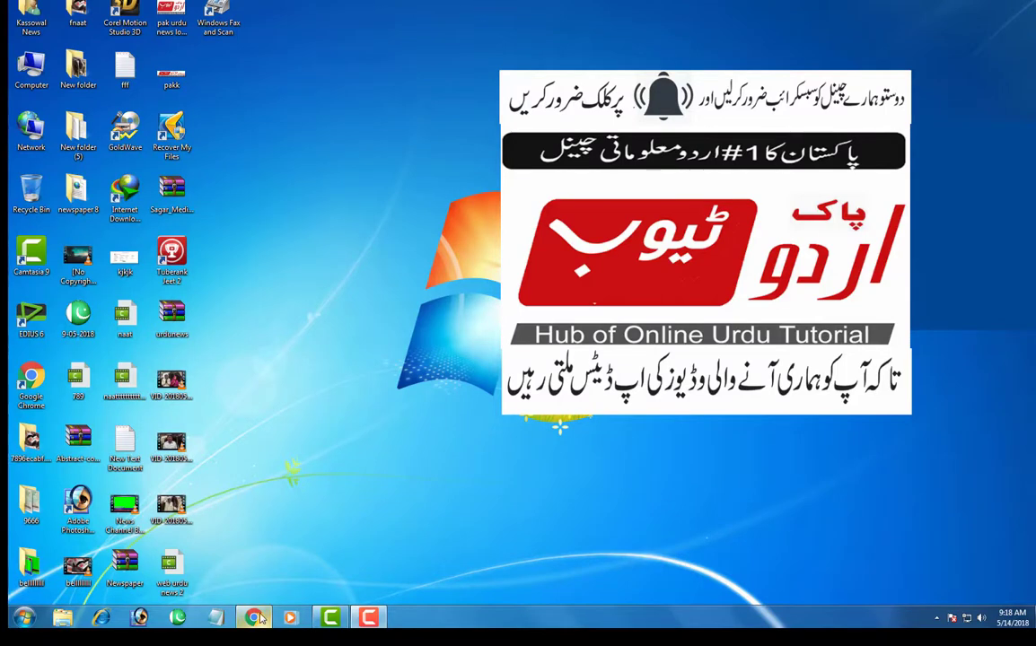
pyautogui.click(257, 618)
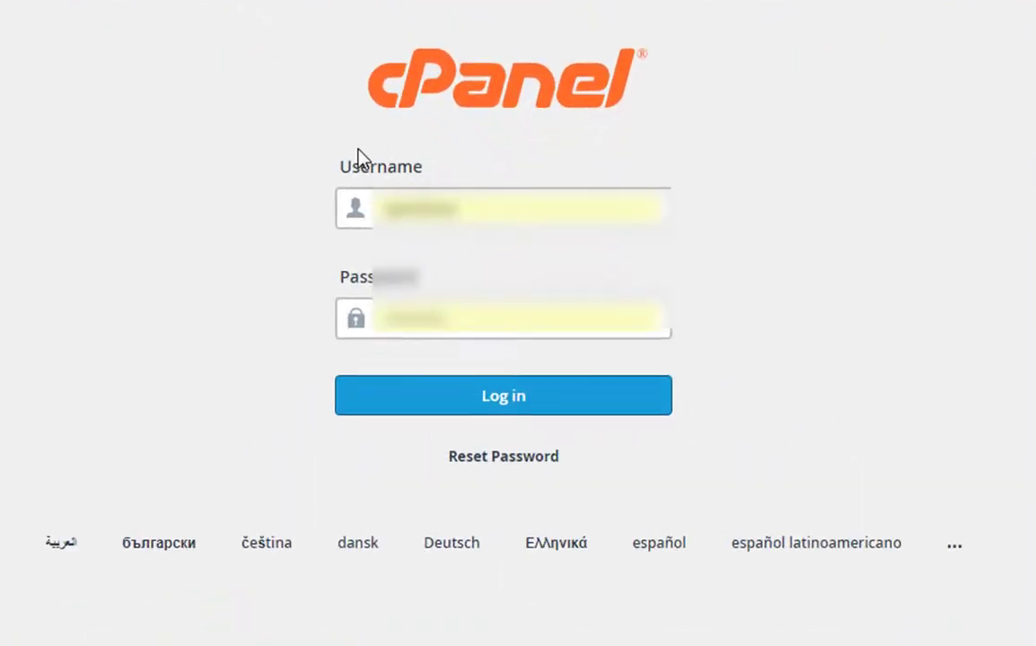
# - Log into the cPanel hosting account with the filled-in credentials
pyautogui.moveTo(342, 3); pyautogui.dragTo(711, 127)
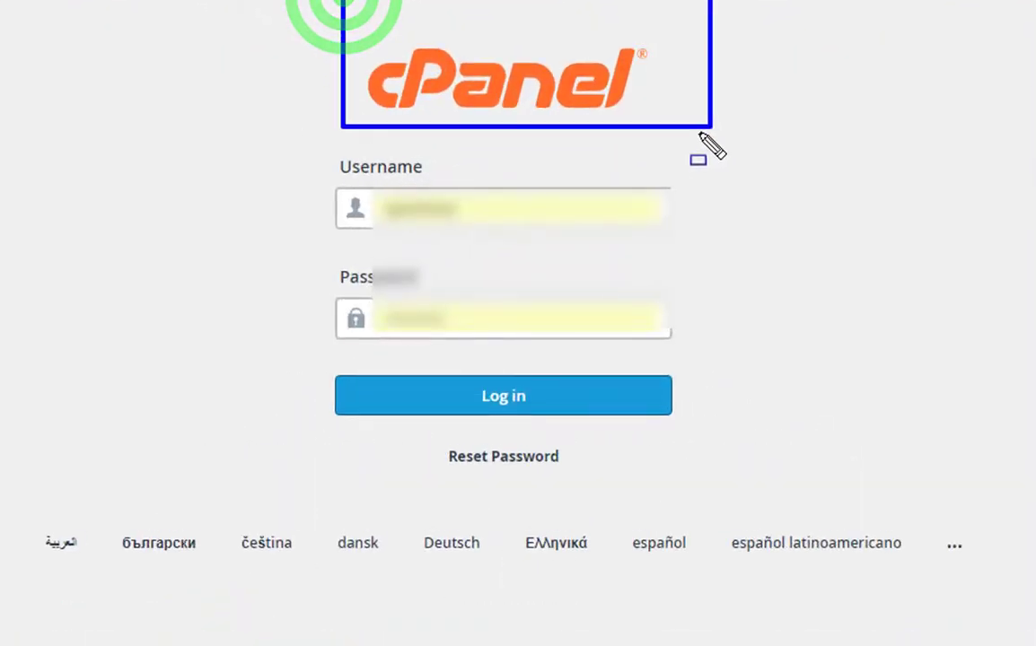
pyautogui.press('Escape')
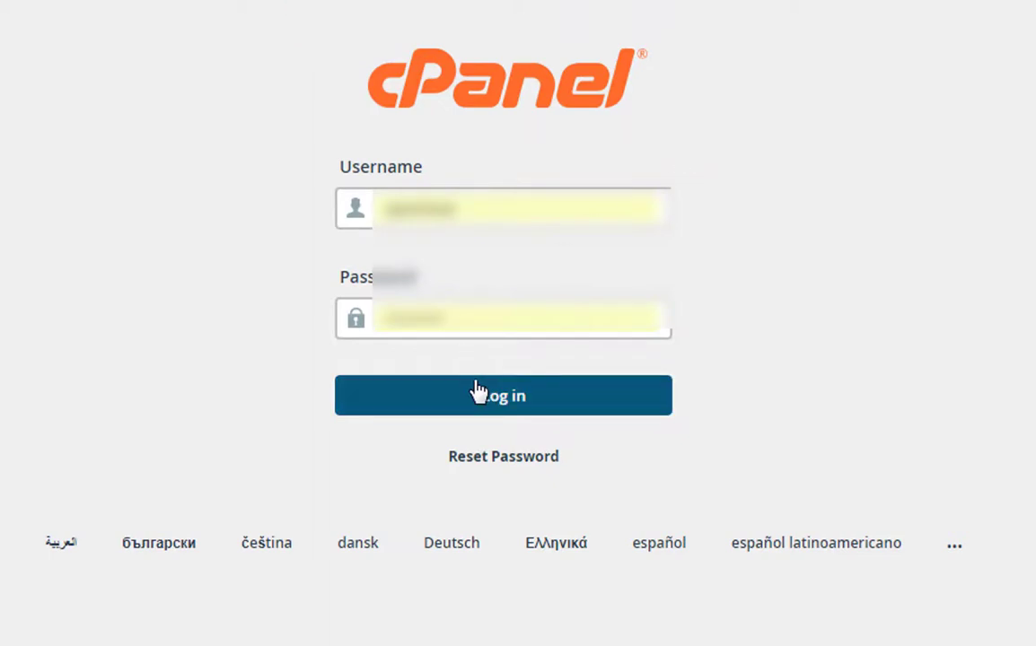
pyautogui.moveTo(276, 368); pyautogui.dragTo(719, 432)
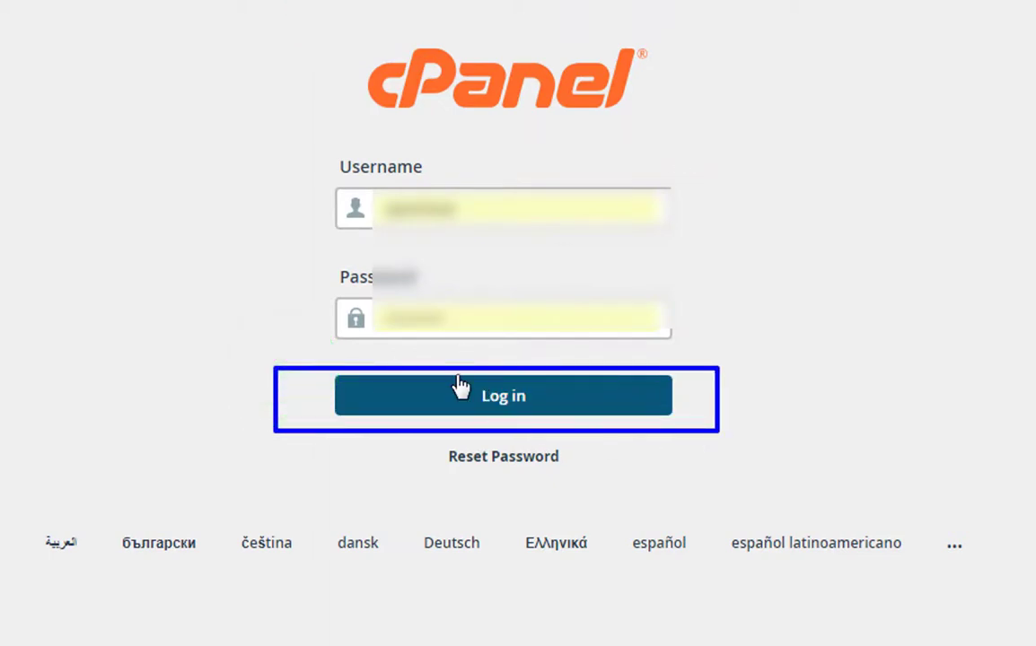
pyautogui.press('Escape')
pyautogui.click(513, 211)
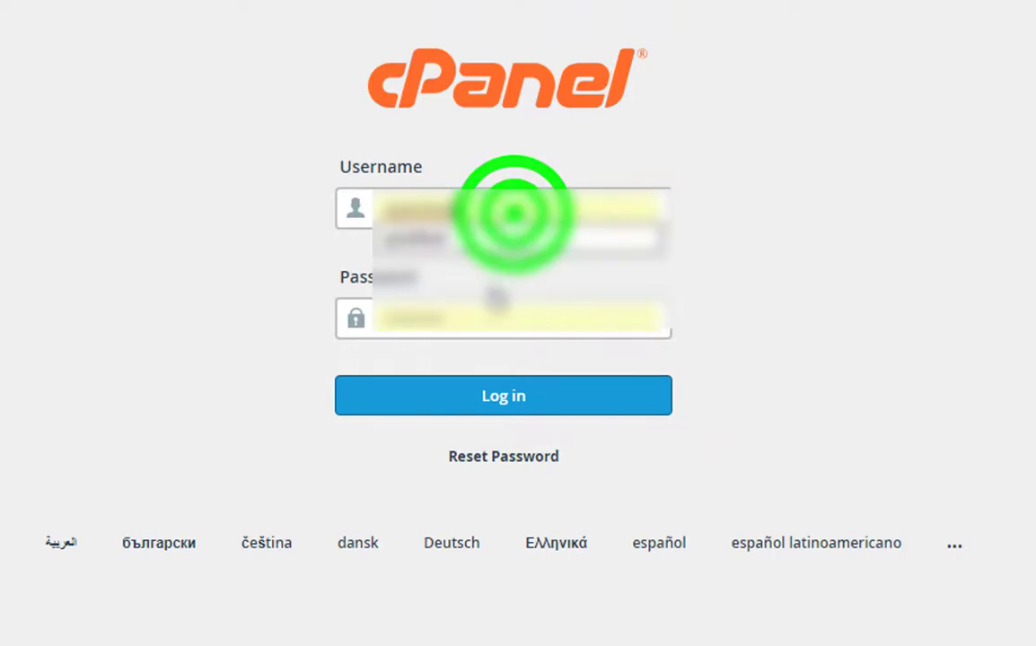
pyautogui.click(500, 320)
pyautogui.click(267, 377)
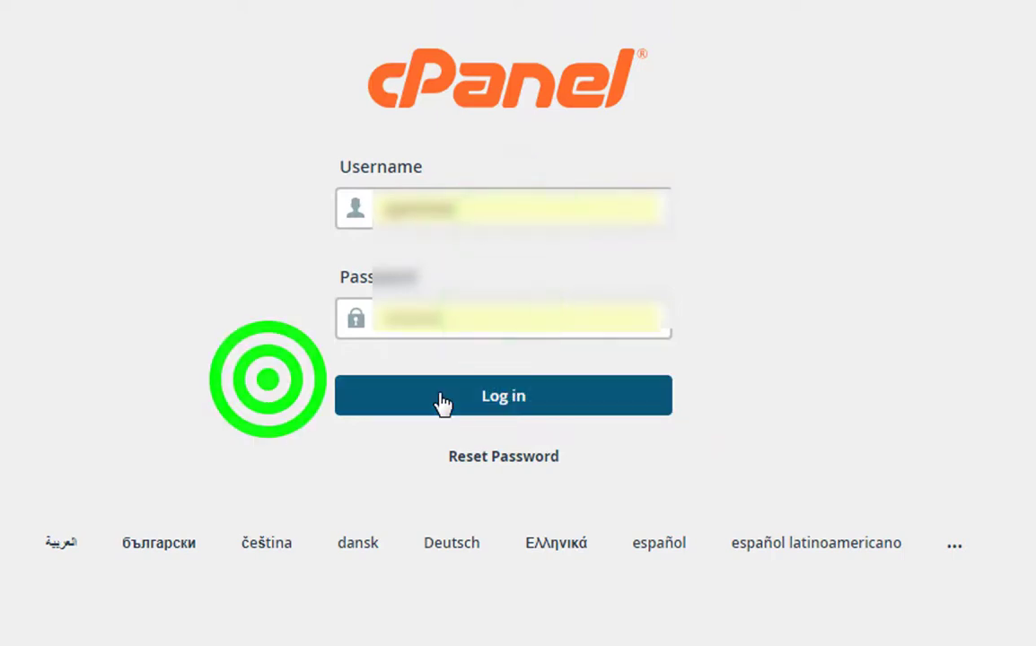
pyautogui.click(494, 399)
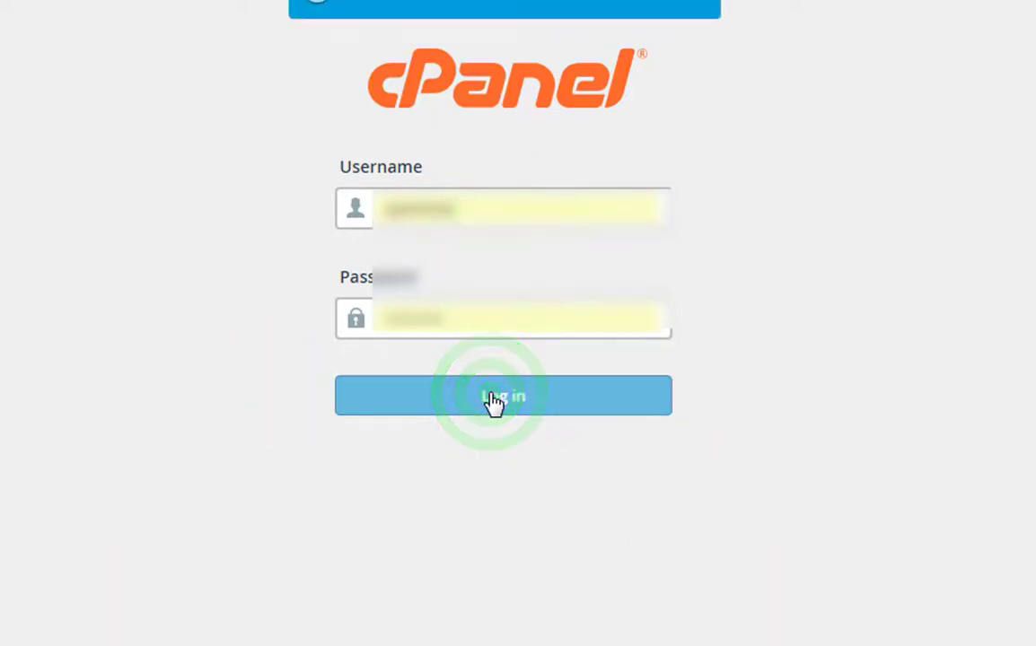
# - Scroll to the Softaculous Apps Installer section and open the WordPress script
pyautogui.moveTo(256, 39)
pyautogui.mouseDown()
pyautogui.moveTo(321, 61)
pyautogui.moveTo(698, 137)
pyautogui.mouseUp()
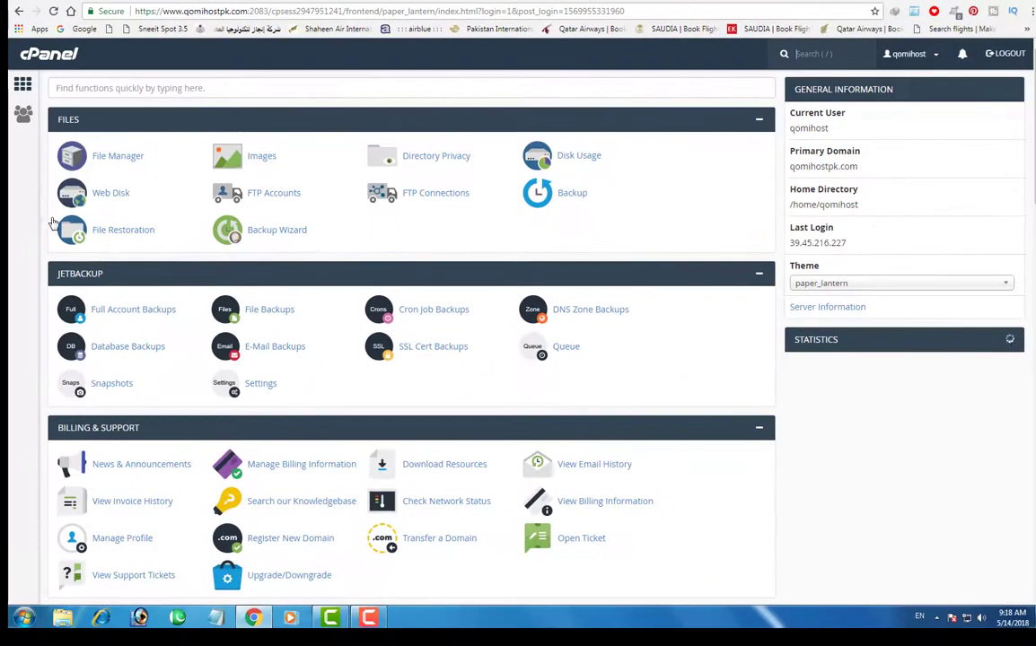
pyautogui.scroll(-5, 152, 231)
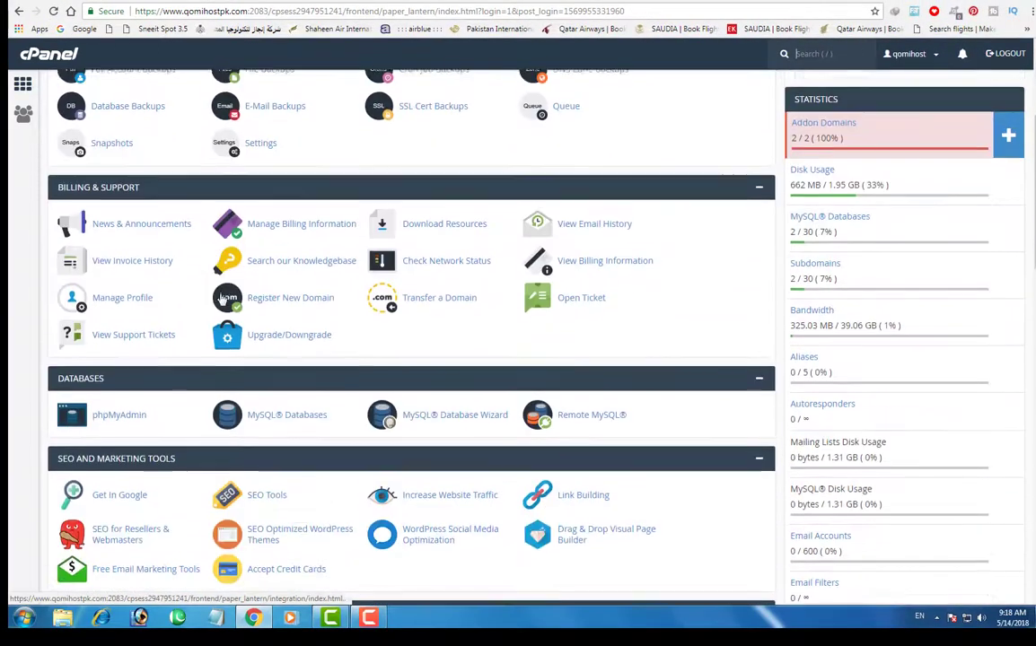
pyautogui.scroll(-10, 229, 310)
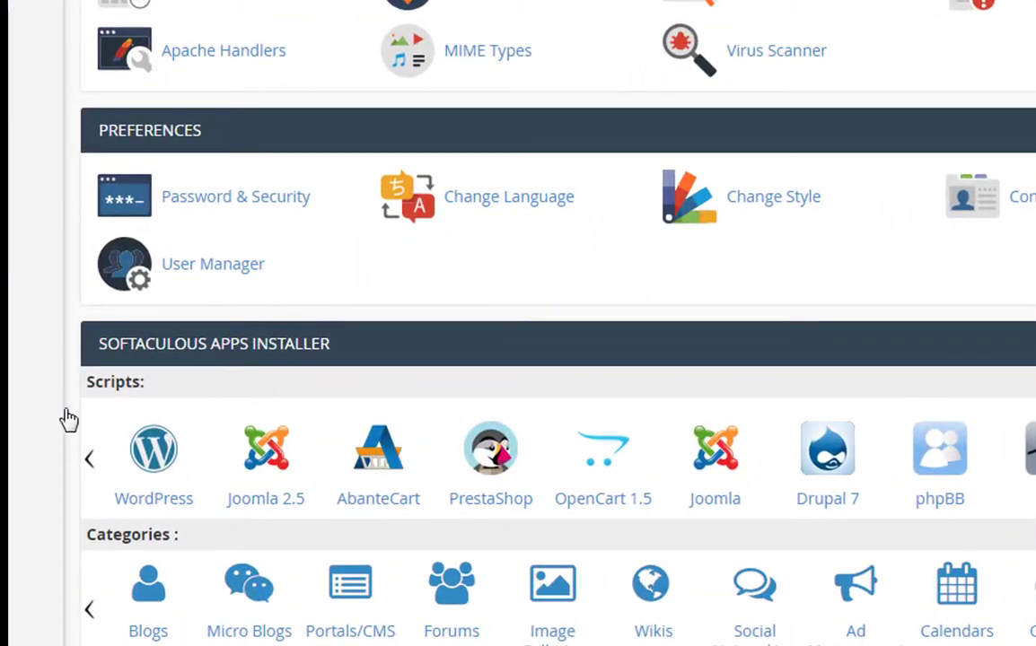
pyautogui.moveTo(66, 410)
pyautogui.mouseDown()
pyautogui.moveTo(238, 540)
pyautogui.moveTo(222, 541)
pyautogui.mouseUp()
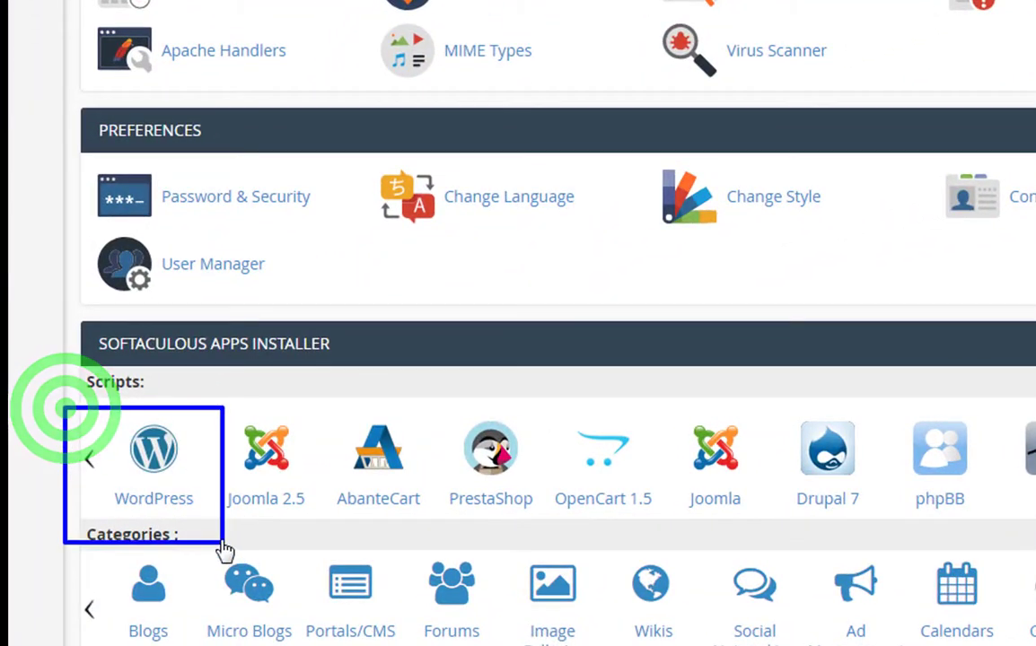
pyautogui.click(153, 503)
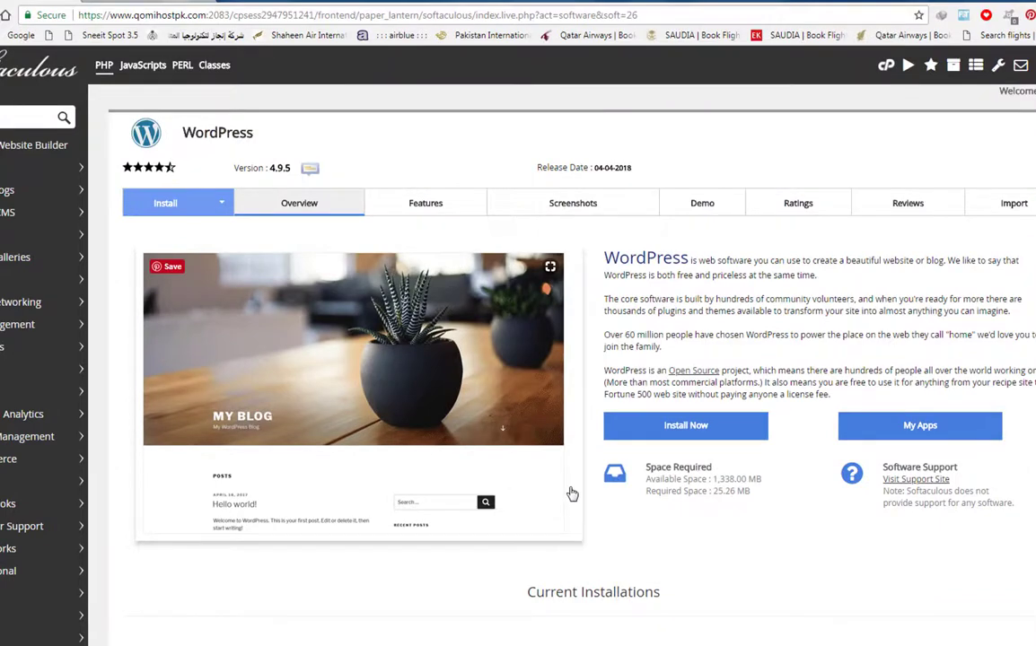
pyautogui.click(651, 423)
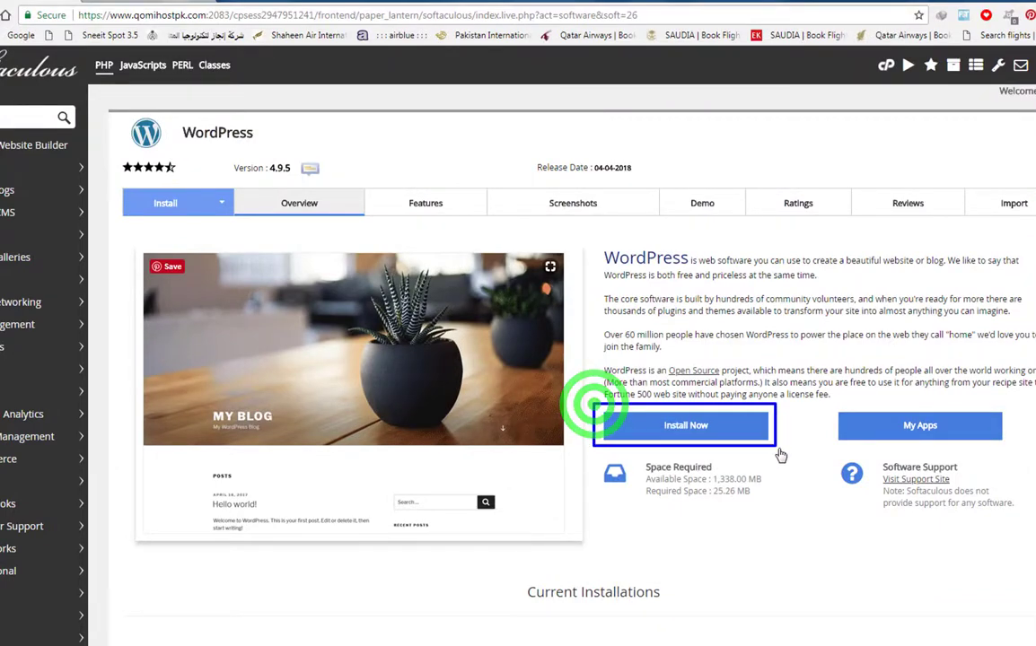
pyautogui.click(680, 429)
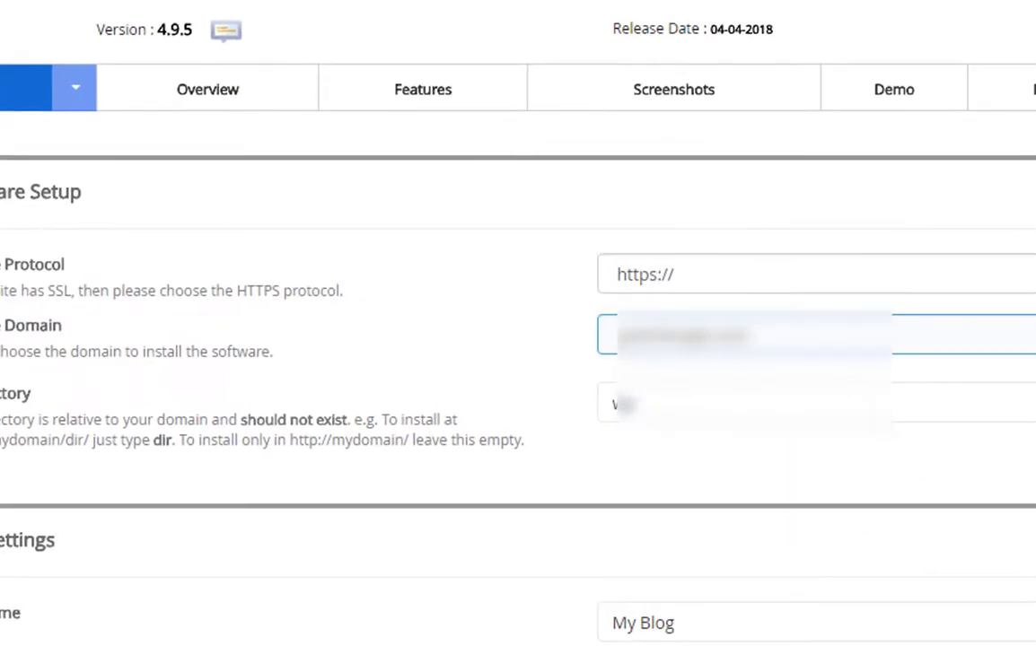
pyautogui.click(1019, 336)
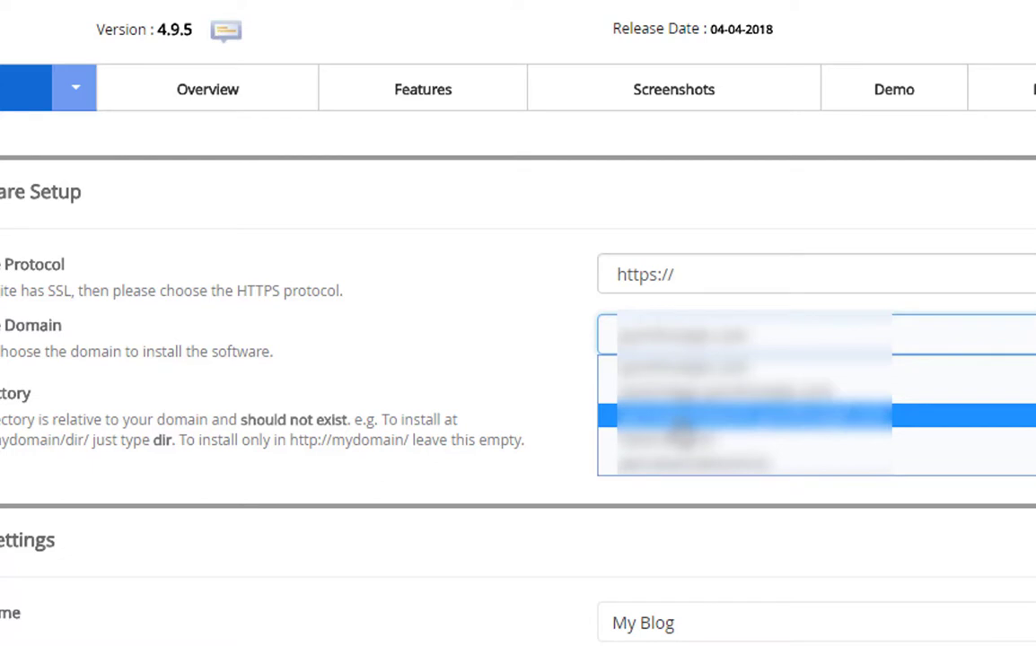
pyautogui.click(690, 463)
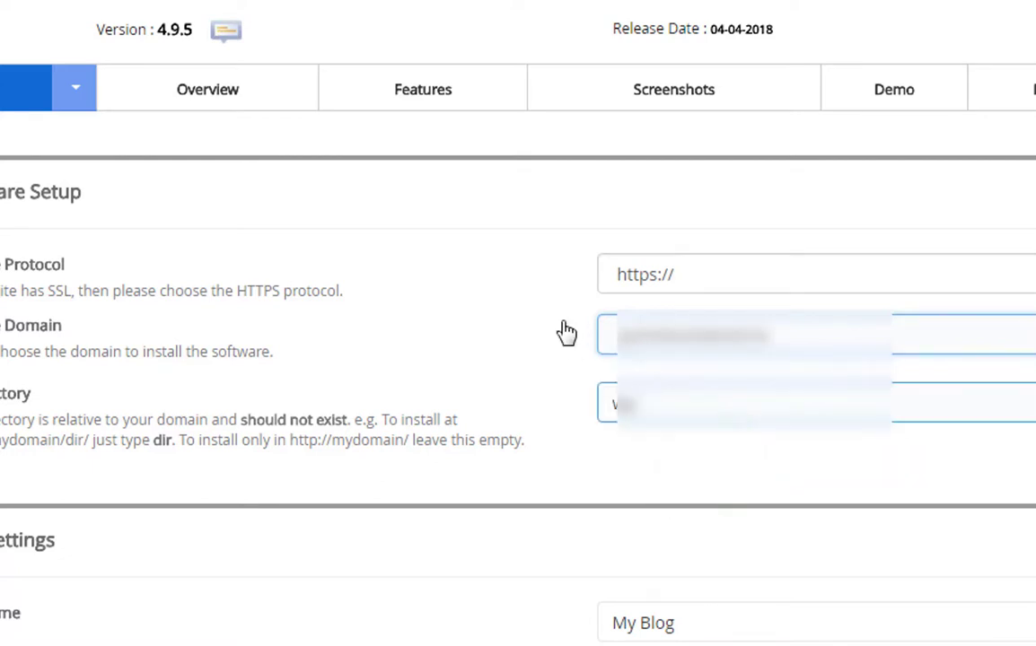
# - Empty the In Directory field by deleting 'wp' so WordPress installs at the domain root
pyautogui.moveTo(566, 310); pyautogui.dragTo(831, 356)
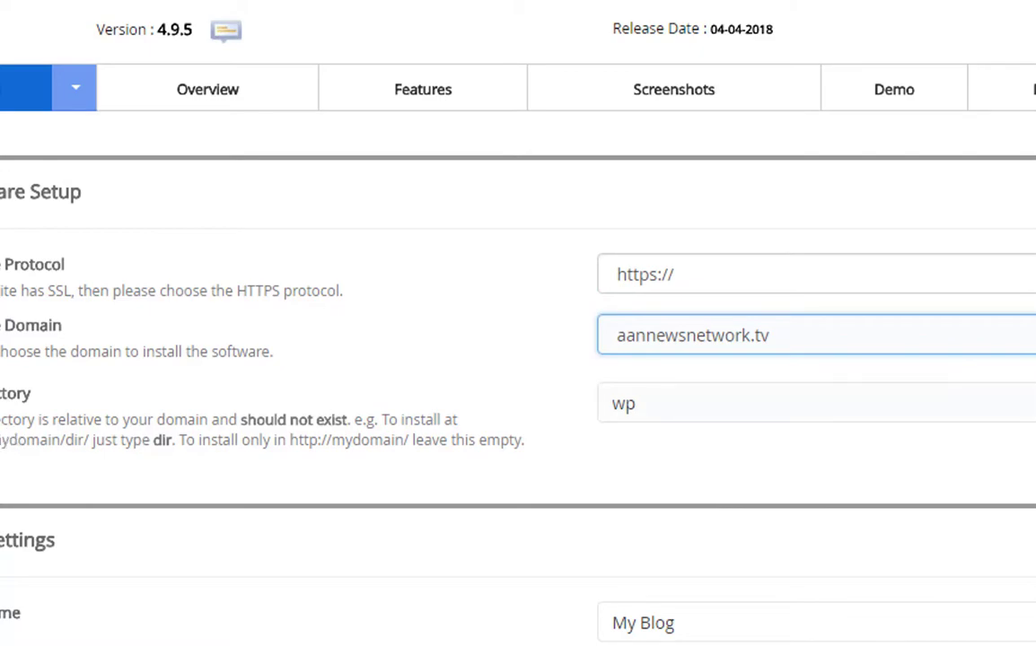
pyautogui.moveTo(0, 384); pyautogui.dragTo(114, 421)
pyautogui.click(664, 408)
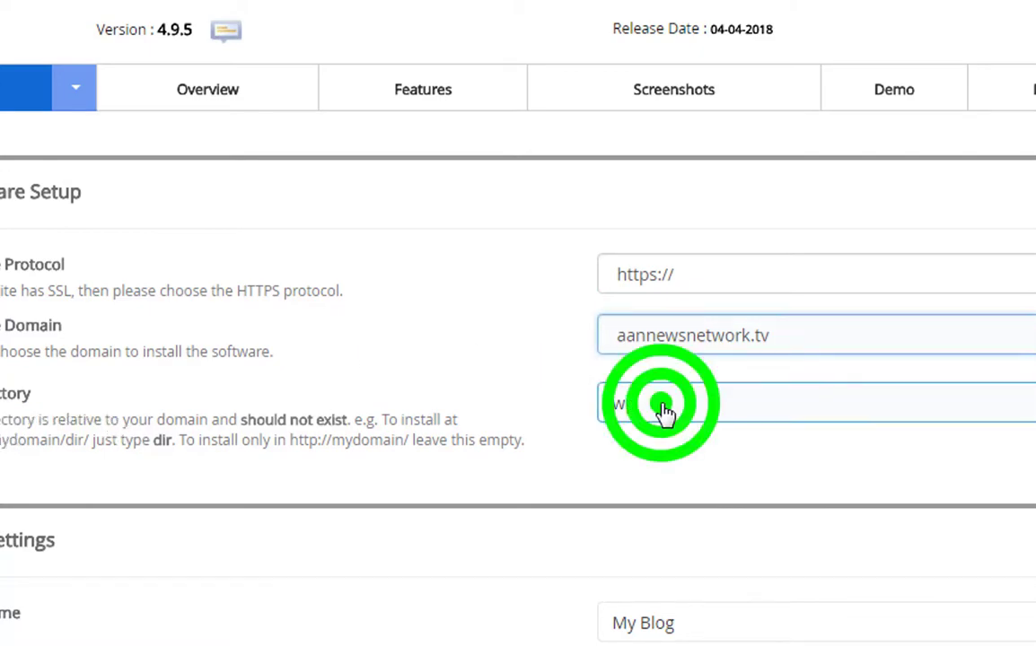
pyautogui.click(597, 402)
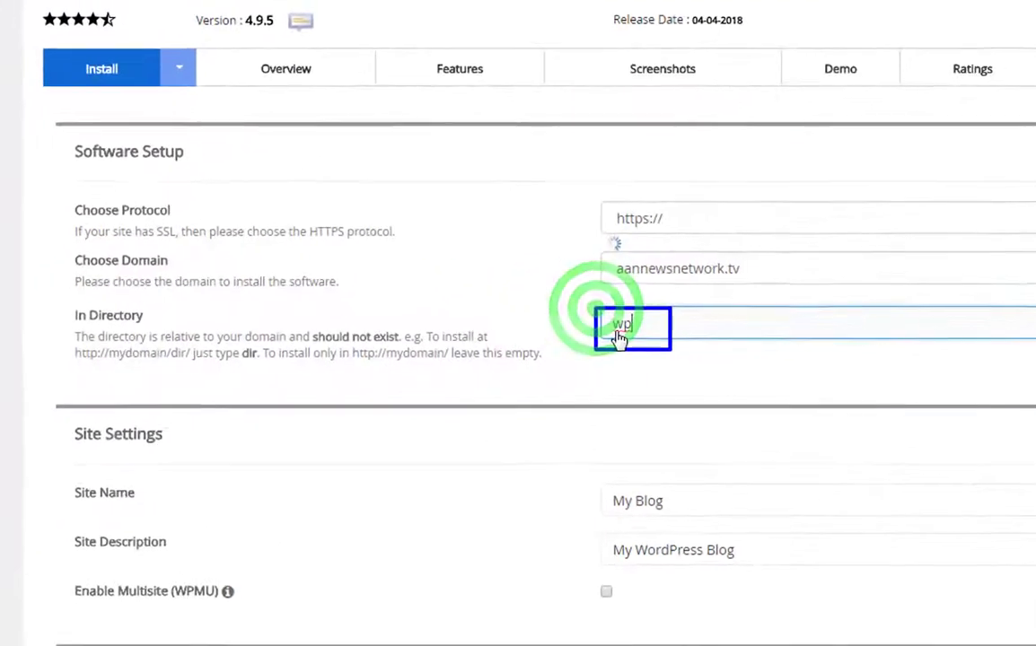
pyautogui.click(627, 388)
pyautogui.press('BackSpace')
pyautogui.press('BackSpace')
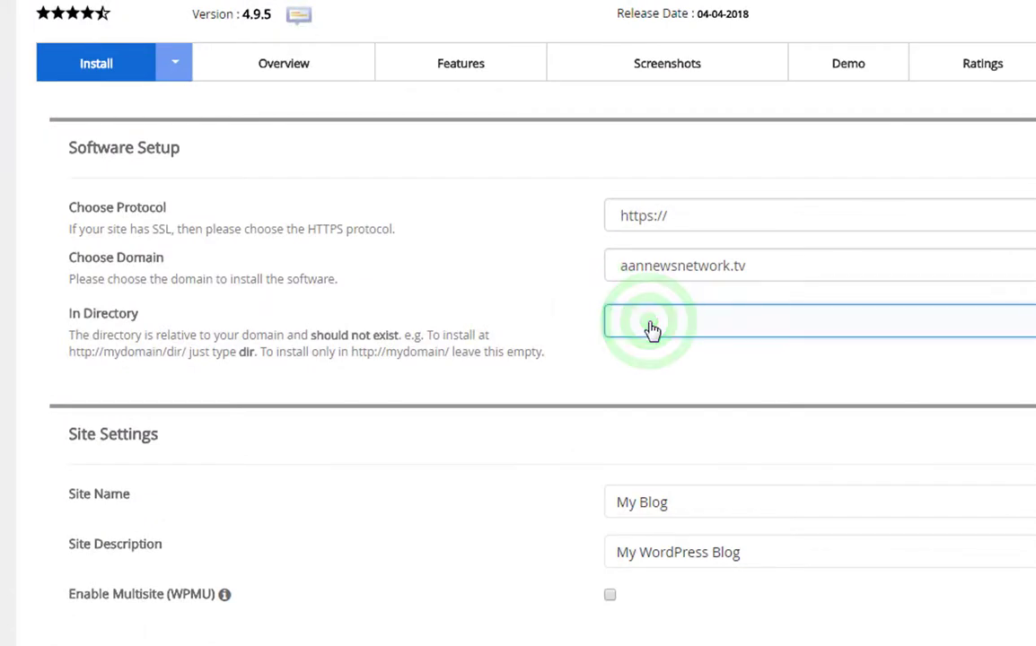
pyautogui.scroll(-5, 685, 389)
# - Set the site name to 'Pak Urdu News' and the site description to 'Test Blog'
pyautogui.moveTo(694, 111); pyautogui.dragTo(611, 122)
pyautogui.press('BackSpace')
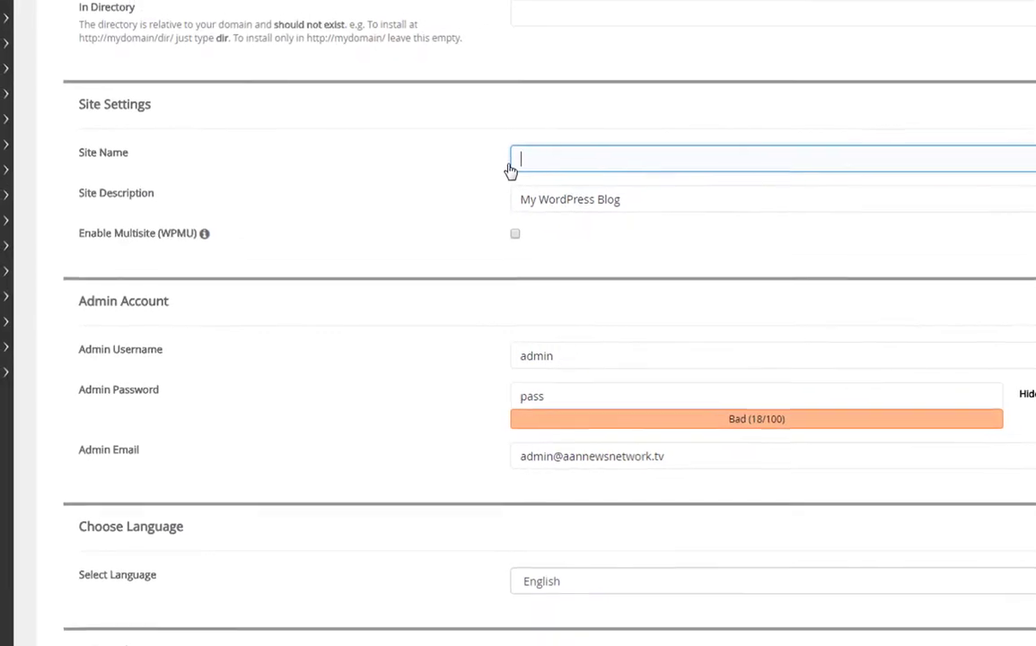
pyautogui.write('Pak urdu Ne')
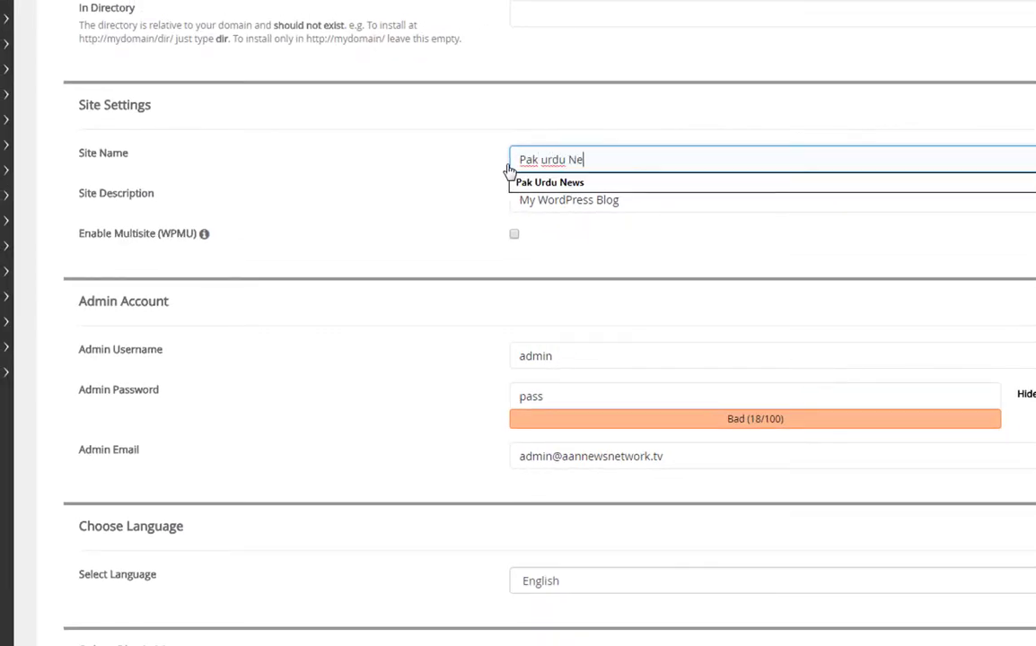
pyautogui.write('ws')
pyautogui.click(583, 181)
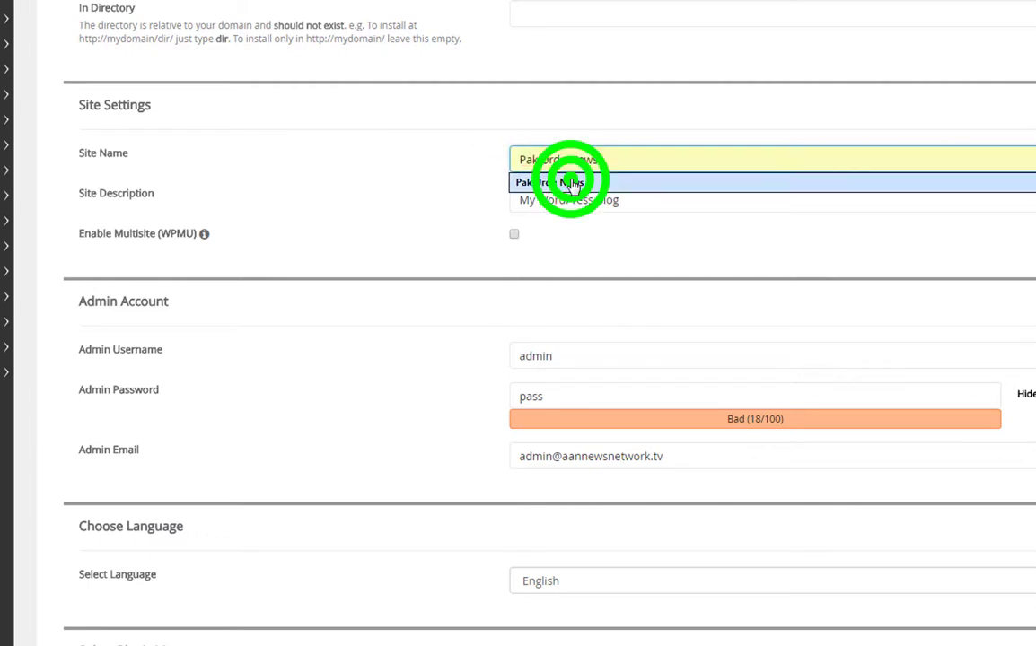
pyautogui.moveTo(632, 199); pyautogui.dragTo(516, 207)
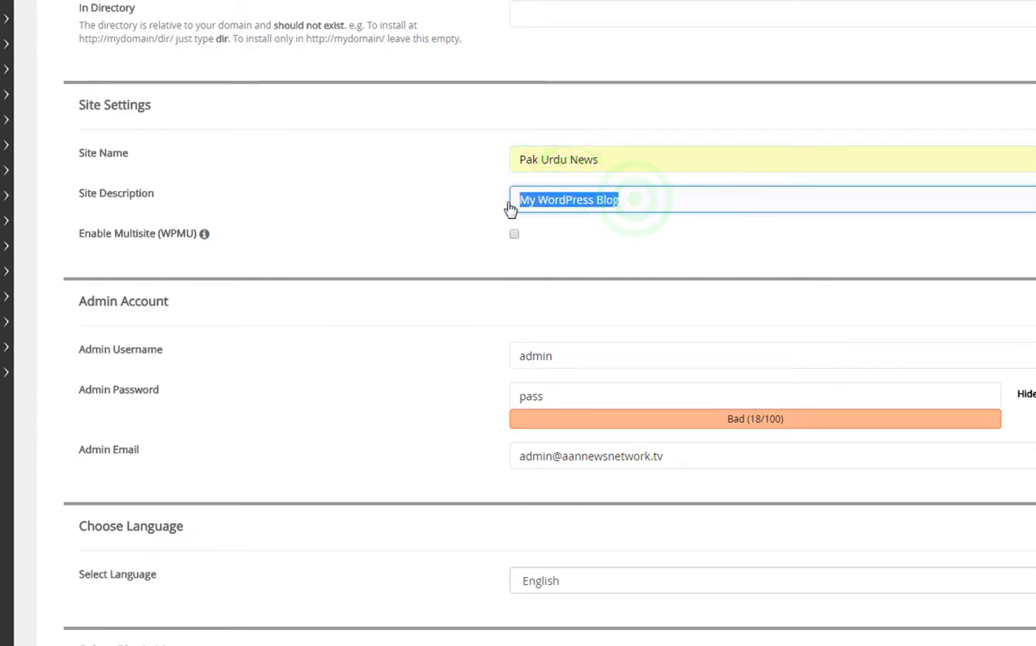
pyautogui.write('Test')
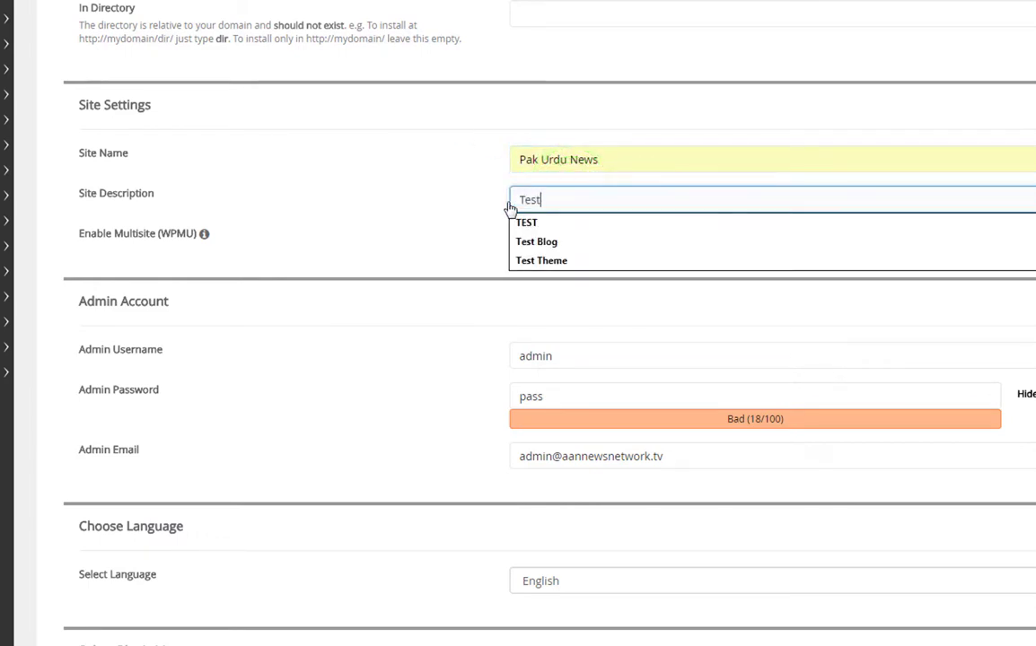
pyautogui.write(' B')
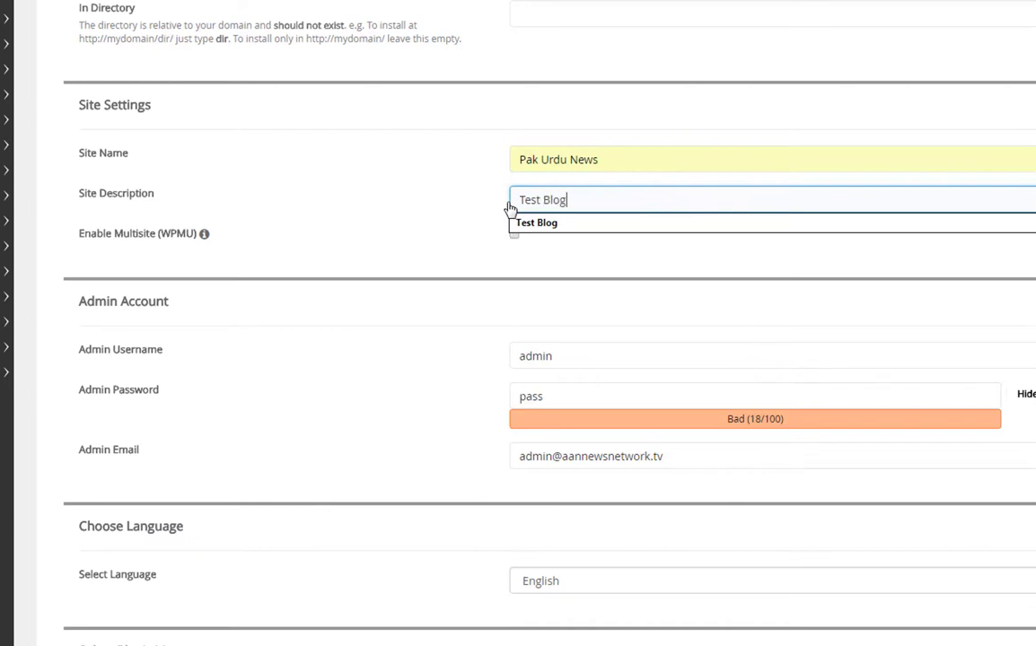
pyautogui.write('log')
pyautogui.click(585, 222)
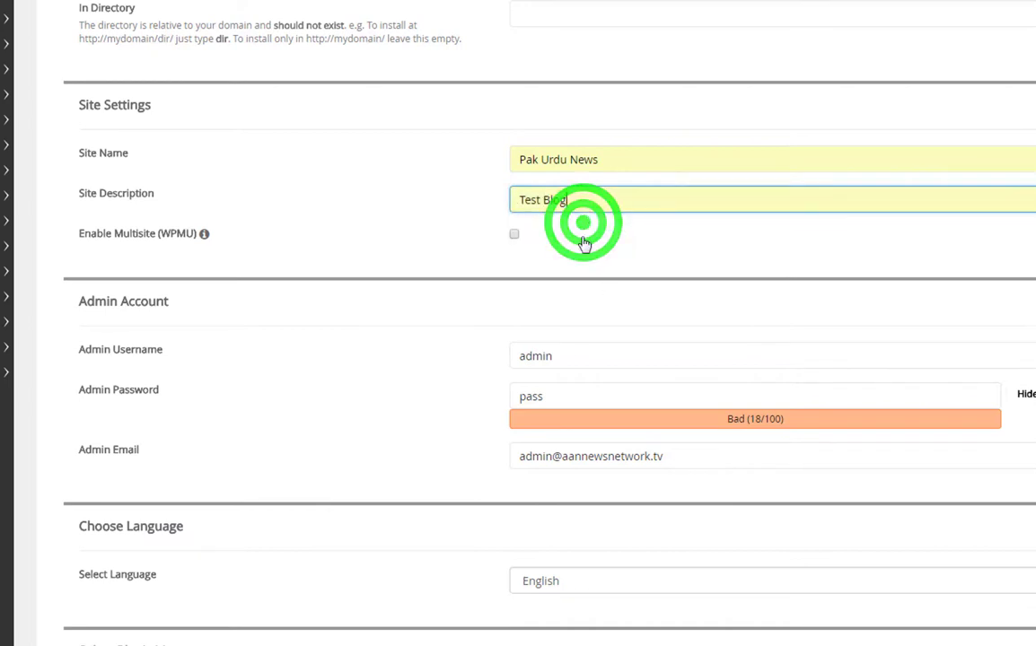
# - Replace the default admin password with a new one
pyautogui.click(584, 361)
pyautogui.moveTo(578, 397); pyautogui.dragTo(477, 407)
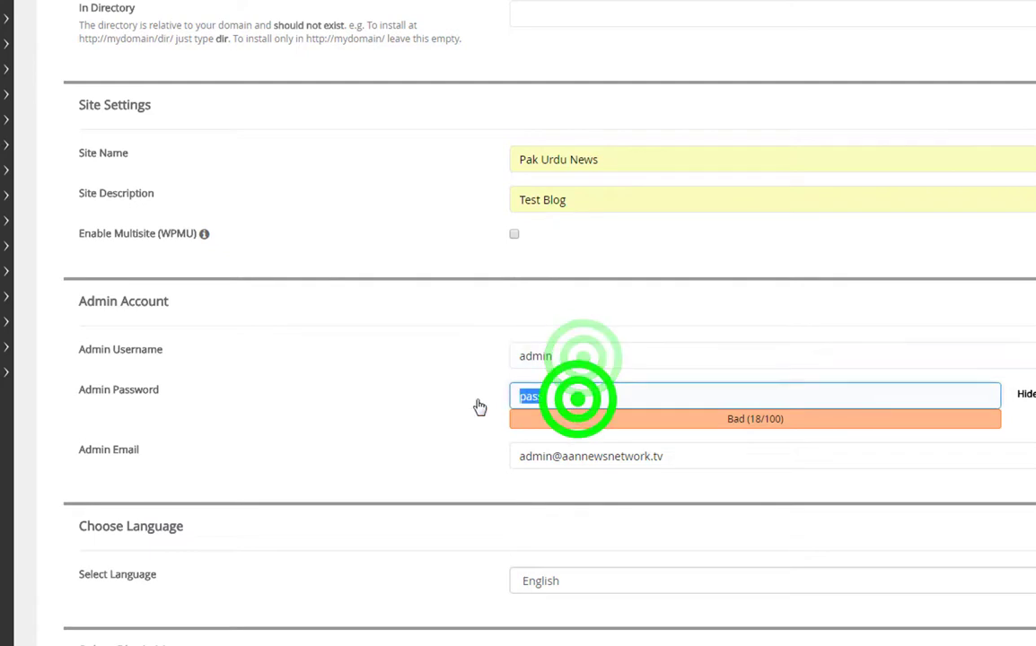
pyautogui.press('BackSpace')
pyautogui.write('a')
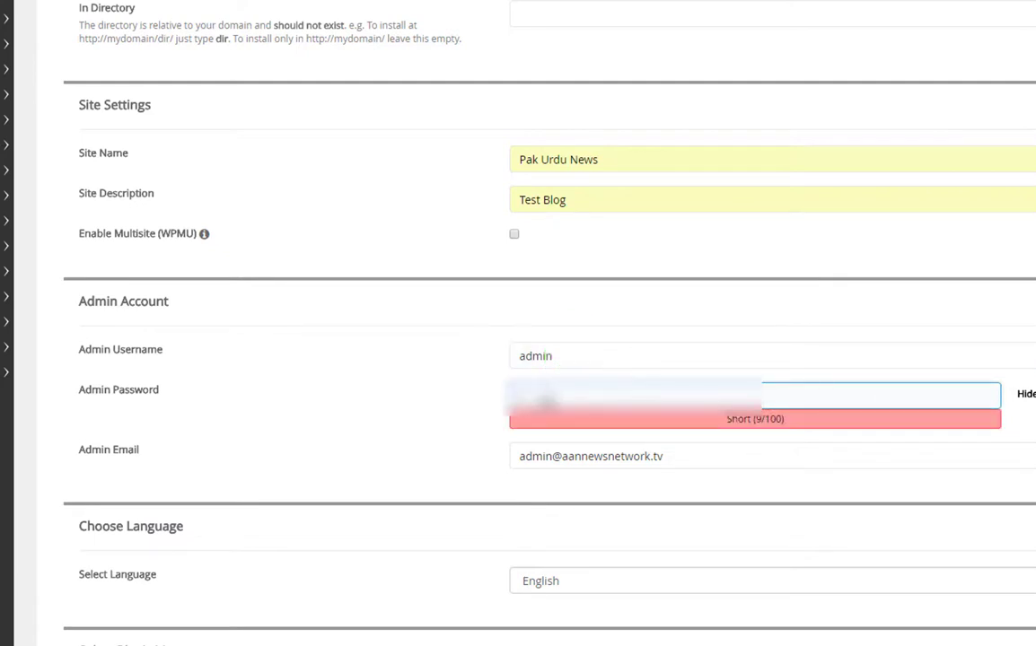
pyautogui.press('BackSpace')
pyautogui.click(1026, 396)
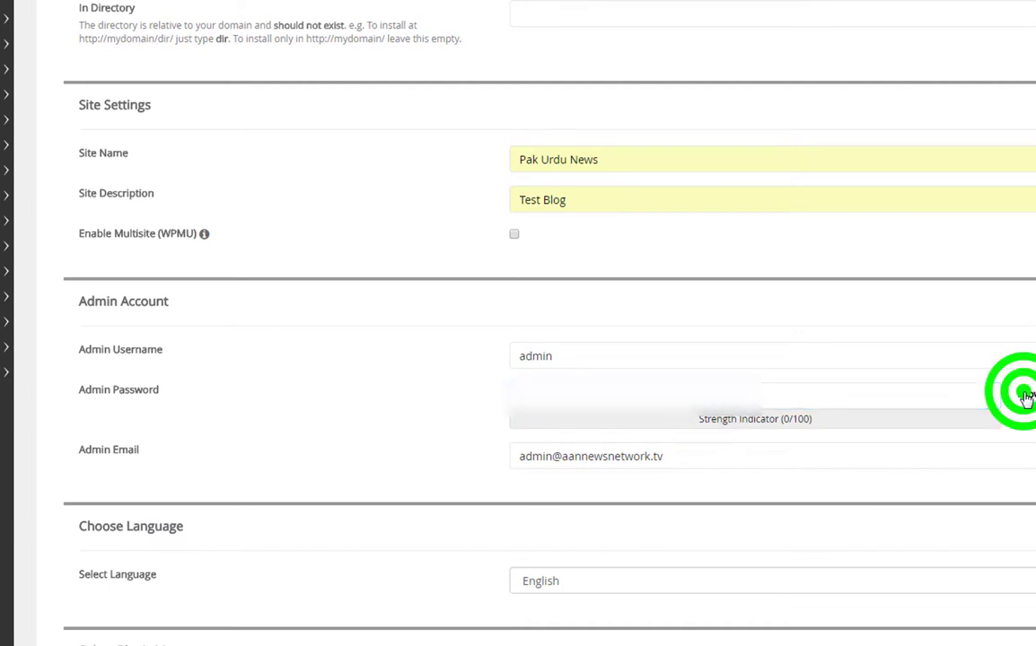
pyautogui.click(826, 399)
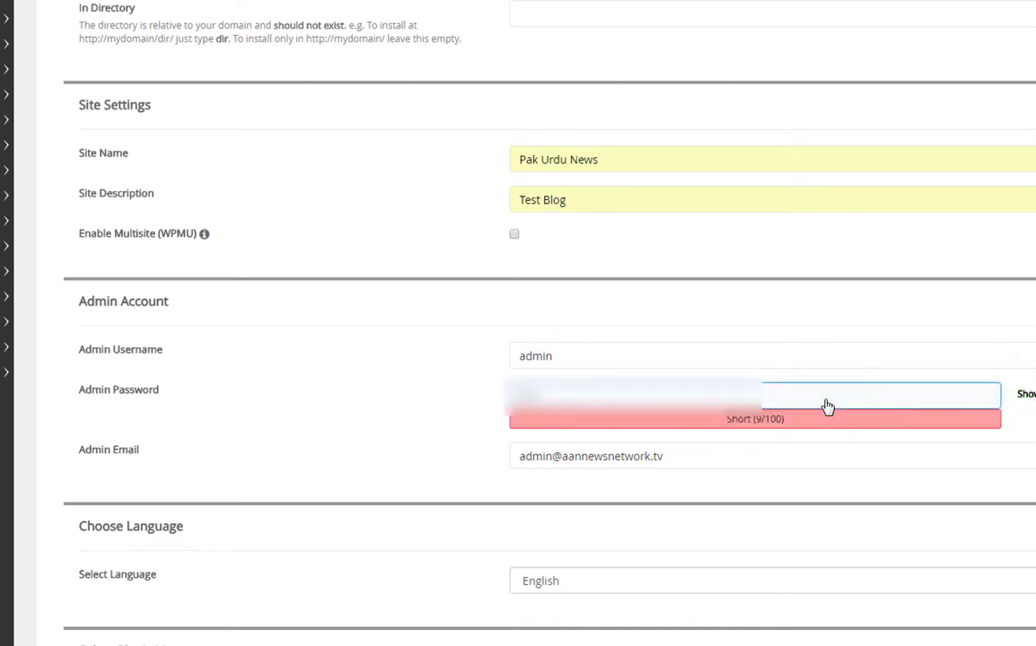
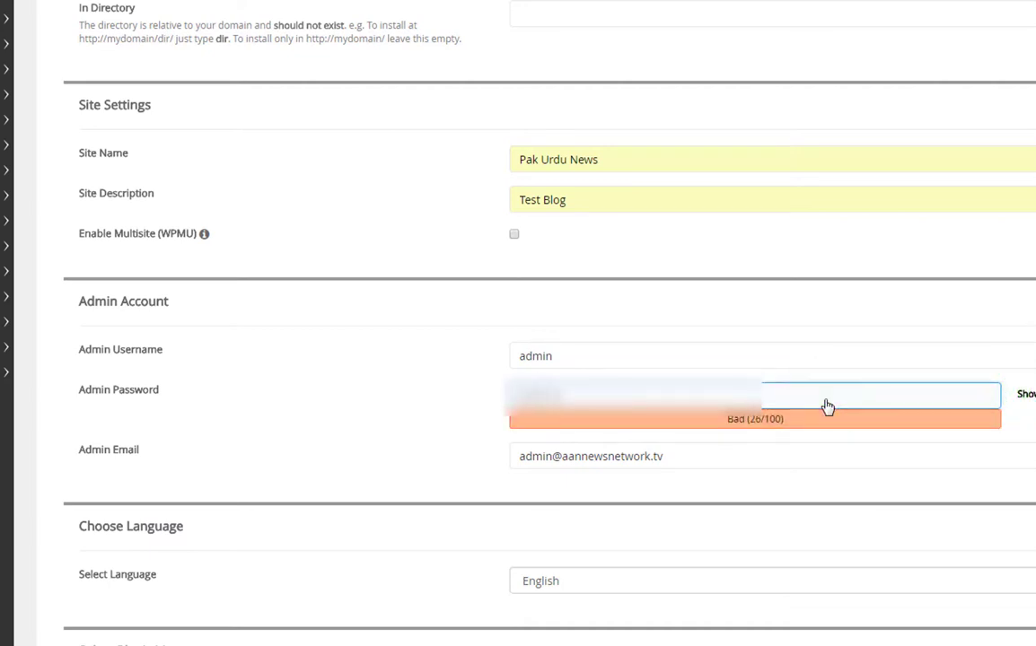
pyautogui.click(640, 470)
# - Run the WordPress installation and let the browser save the admin login
pyautogui.scroll(-8, 615, 506)
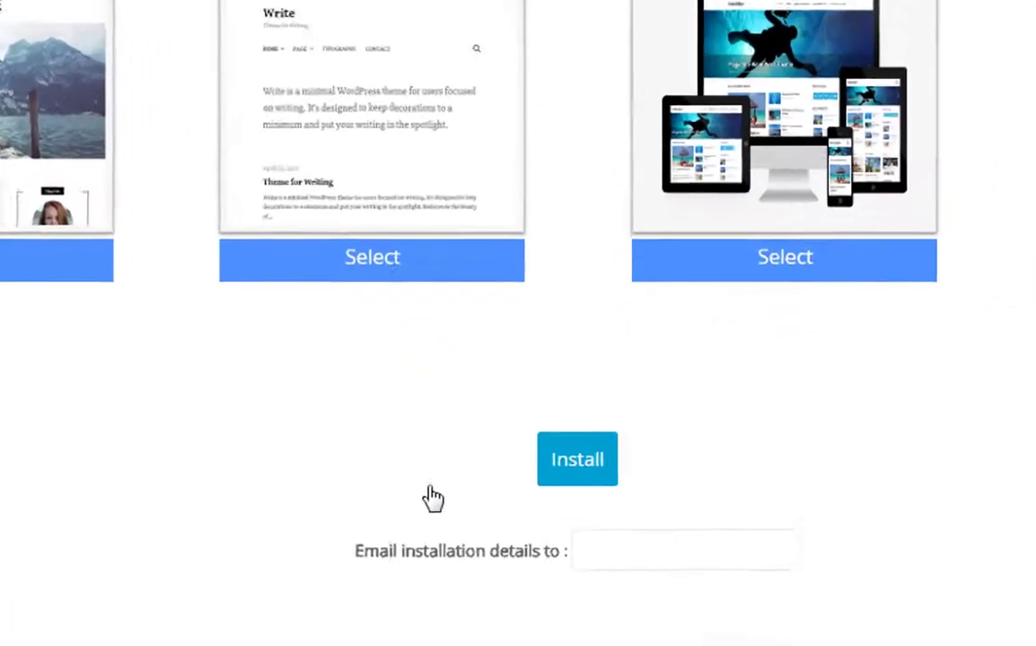
pyautogui.click(565, 476)
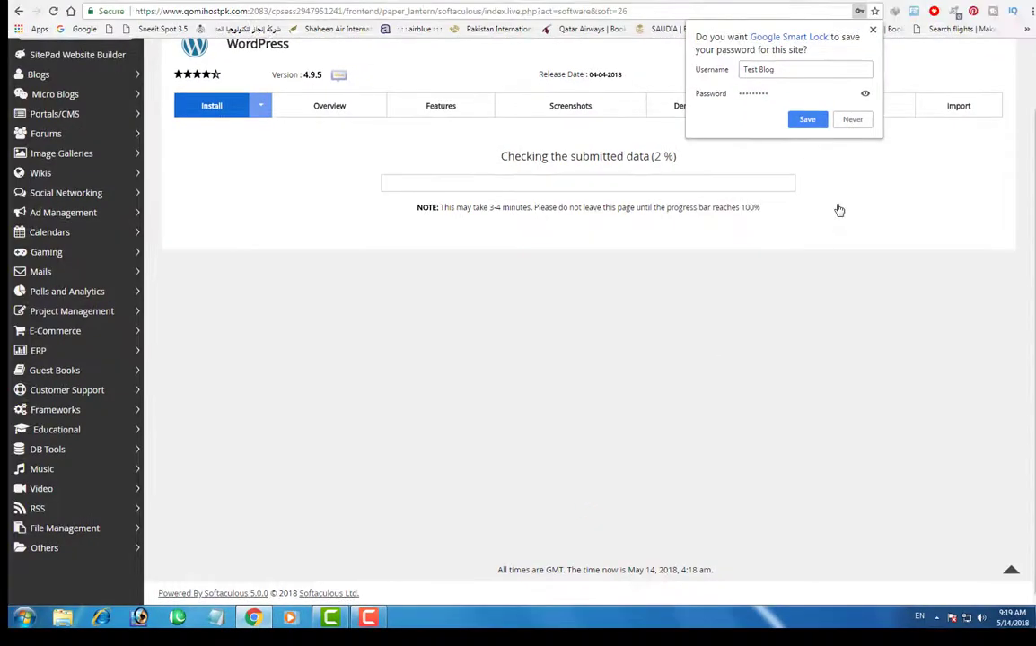
pyautogui.click(811, 119)
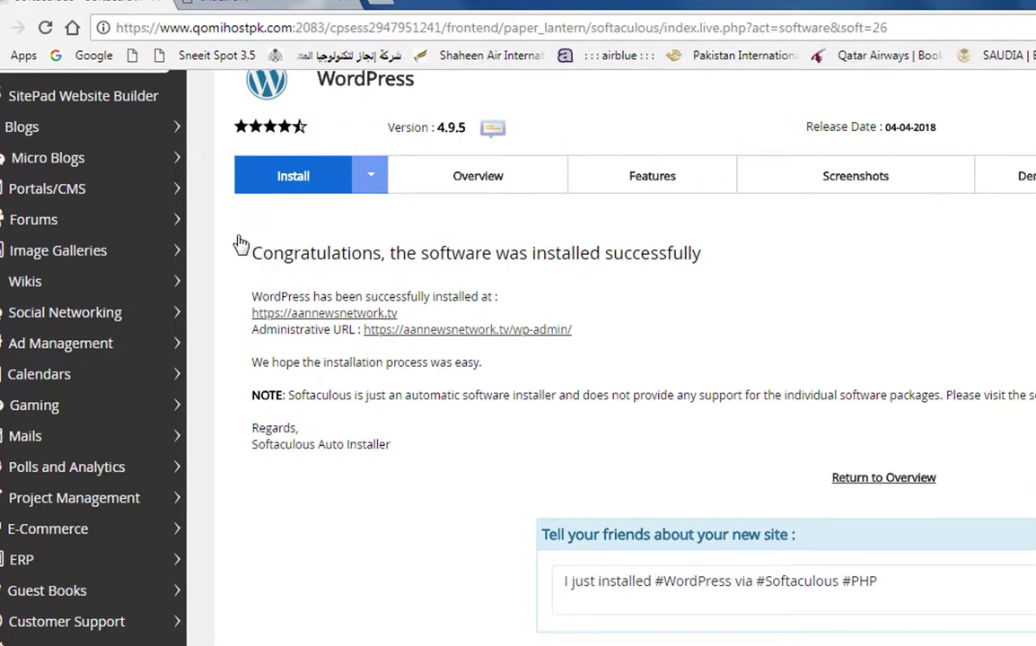
# - Once installation completes, open the site's /wp-admin/ Administrative URL
pyautogui.moveTo(236, 233); pyautogui.dragTo(728, 279)
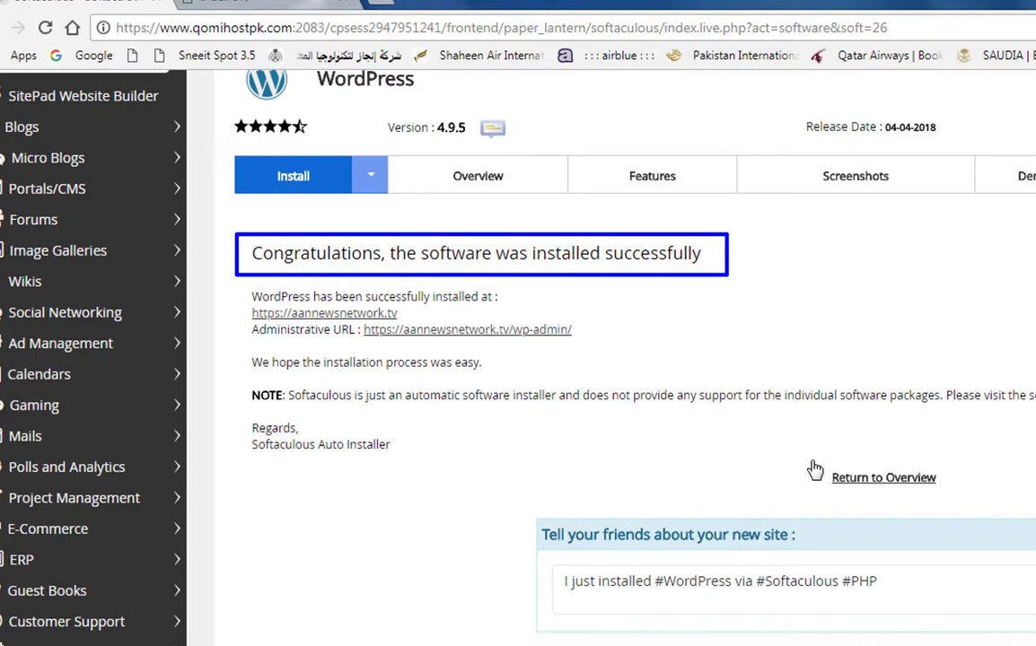
pyautogui.press('Escape')
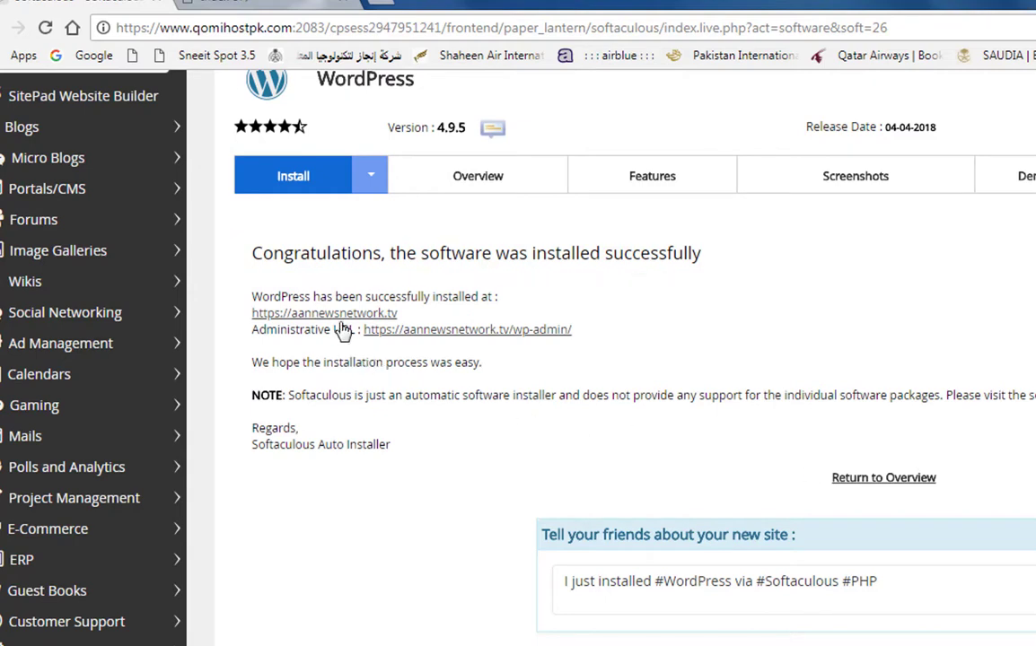
pyautogui.moveTo(357, 325); pyautogui.dragTo(619, 345)
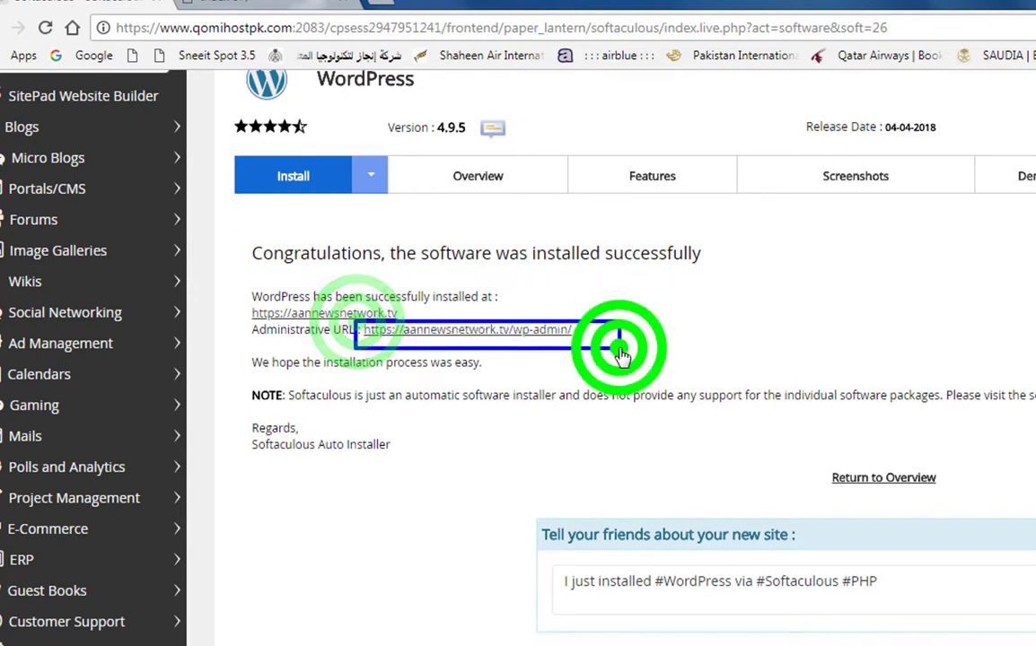
pyautogui.press('Escape')
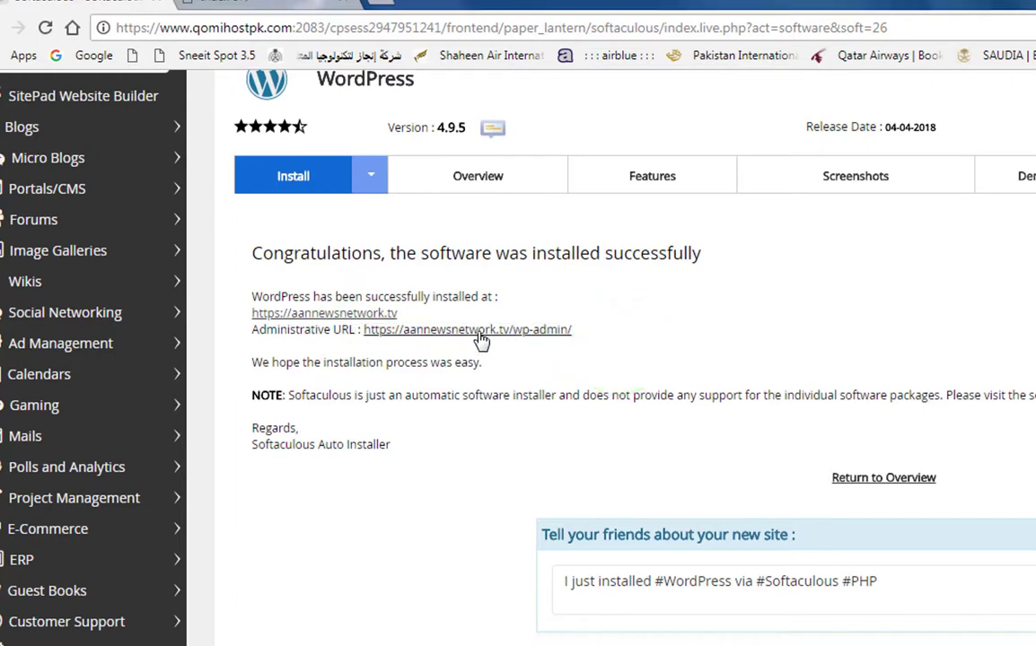
pyautogui.click(482, 334)
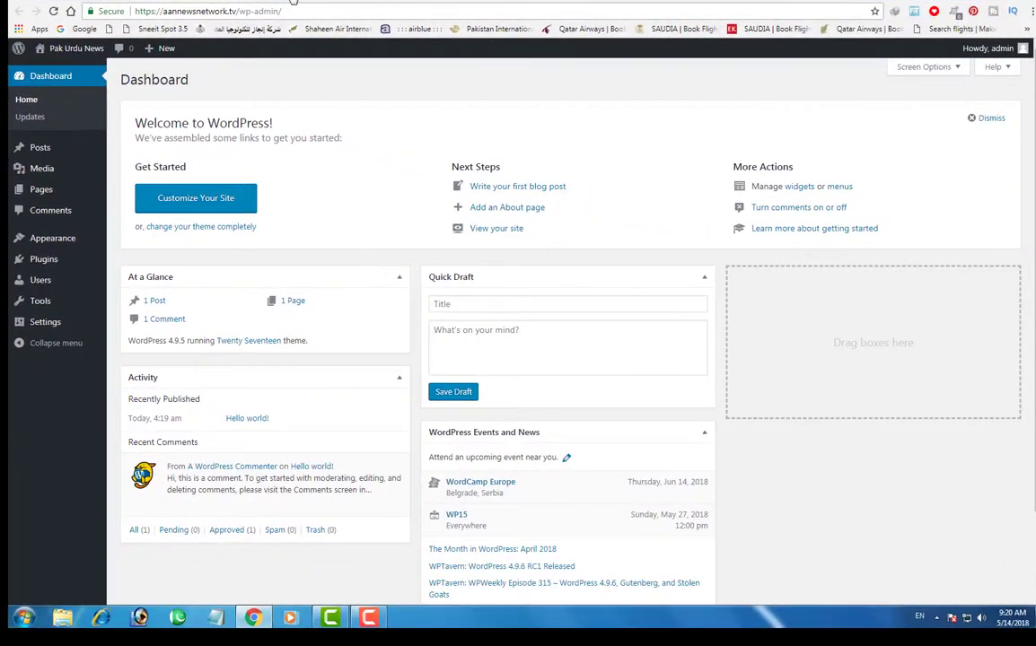
# - Switch to the aannewsnetwork.tv tab, which shows the old Index of / listing
pyautogui.click(295, 1)
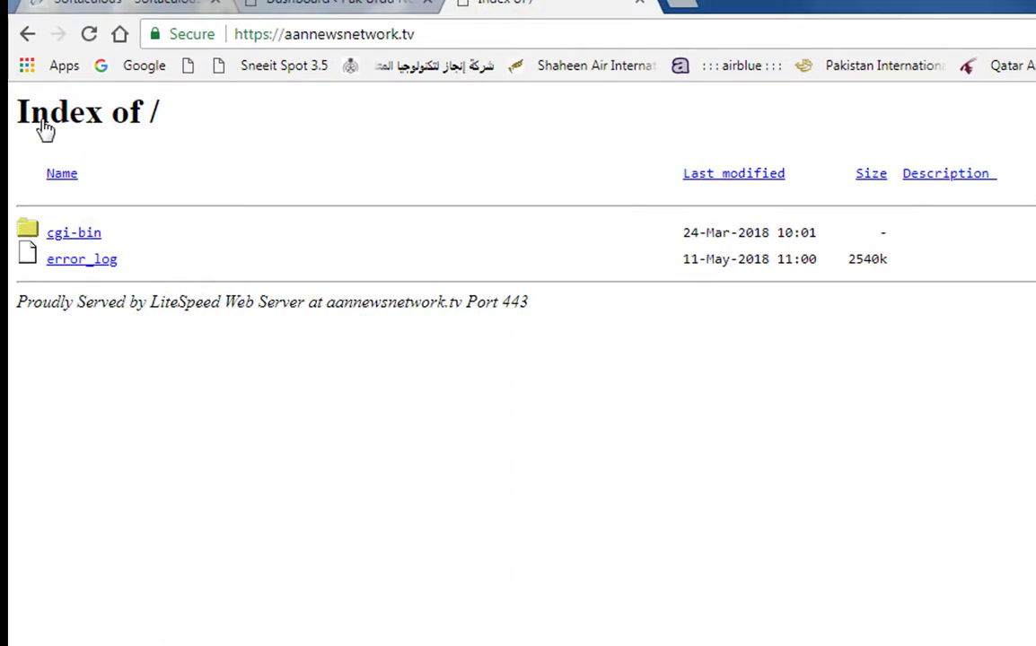
pyautogui.moveTo(17, 89); pyautogui.dragTo(1034, 327)
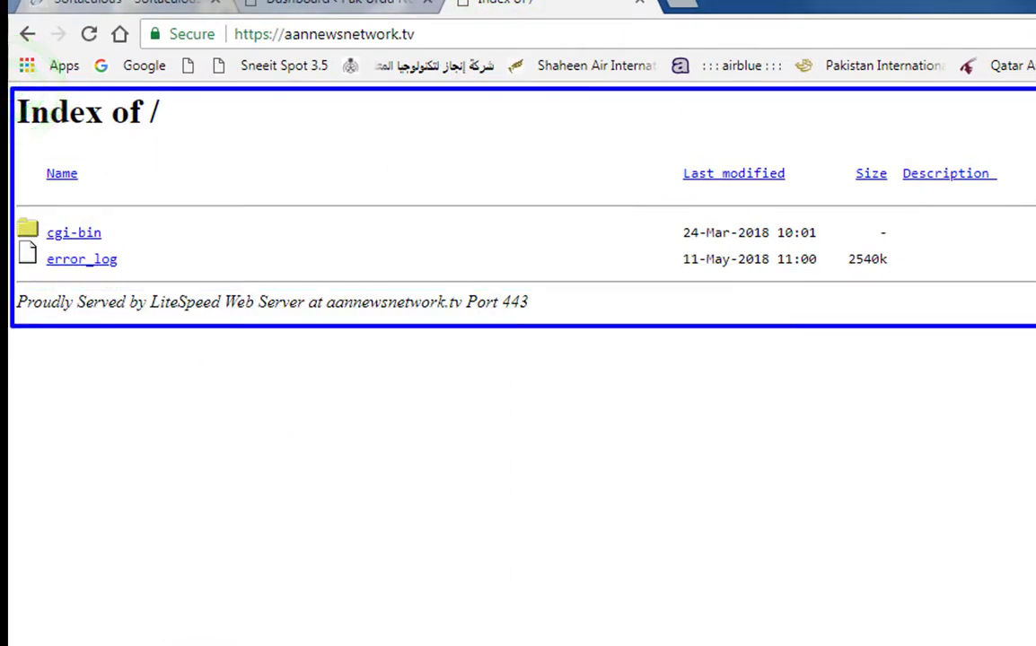
# - Reload aannewsnetwork.tv to view the live PAK URDU NEWS front page, then return to the dashboard
pyautogui.click(440, 40)
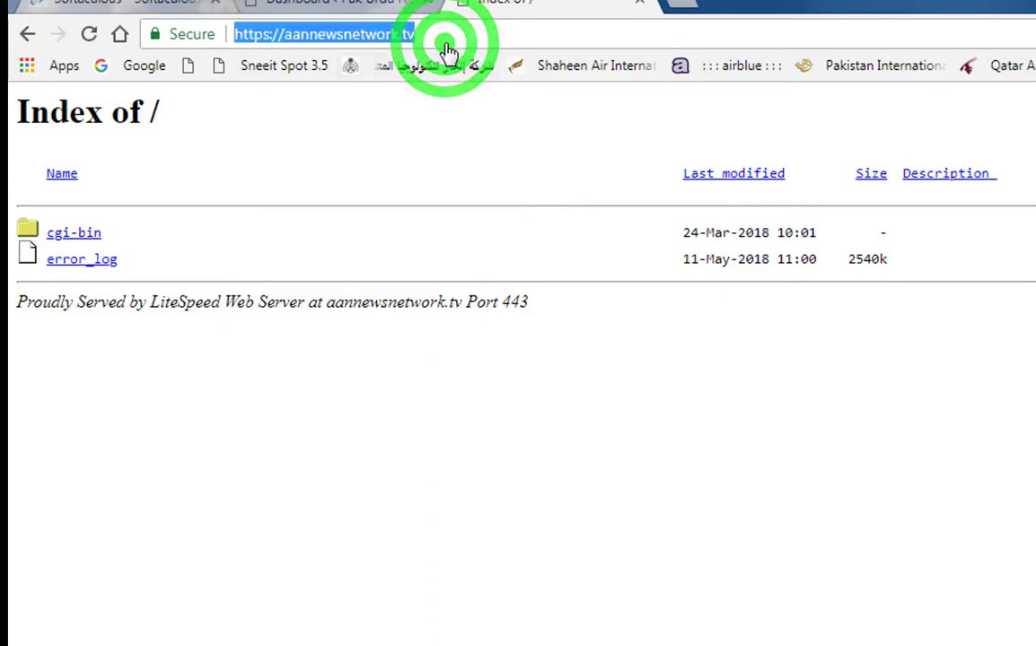
pyautogui.press('Return')
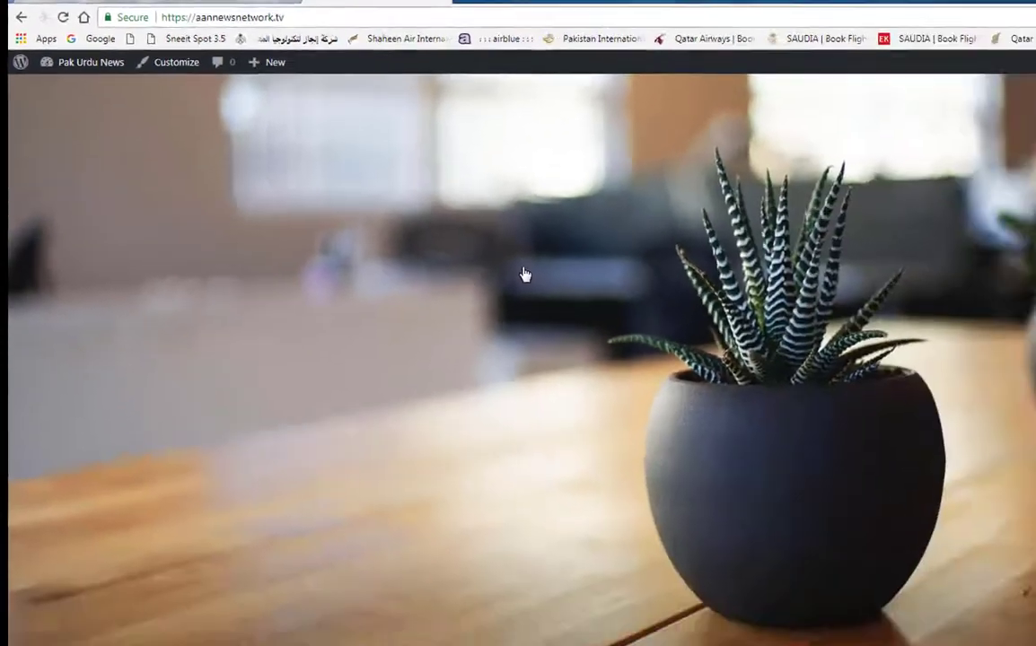
pyautogui.scroll(-8, 606, 401)
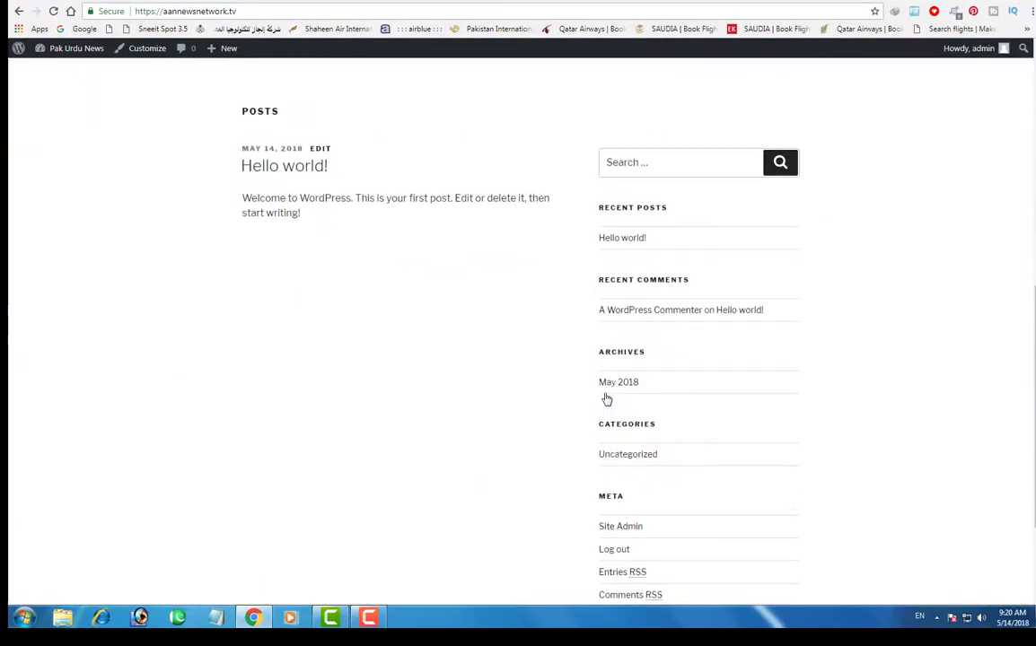
pyautogui.scroll(8, 606, 400)
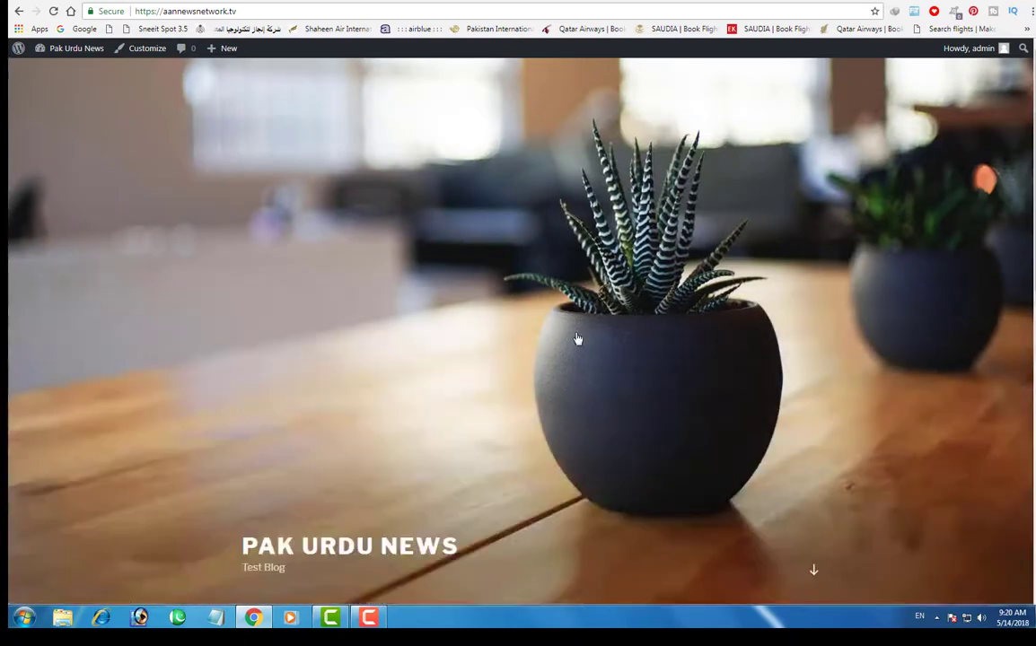
pyautogui.click(176, 1)
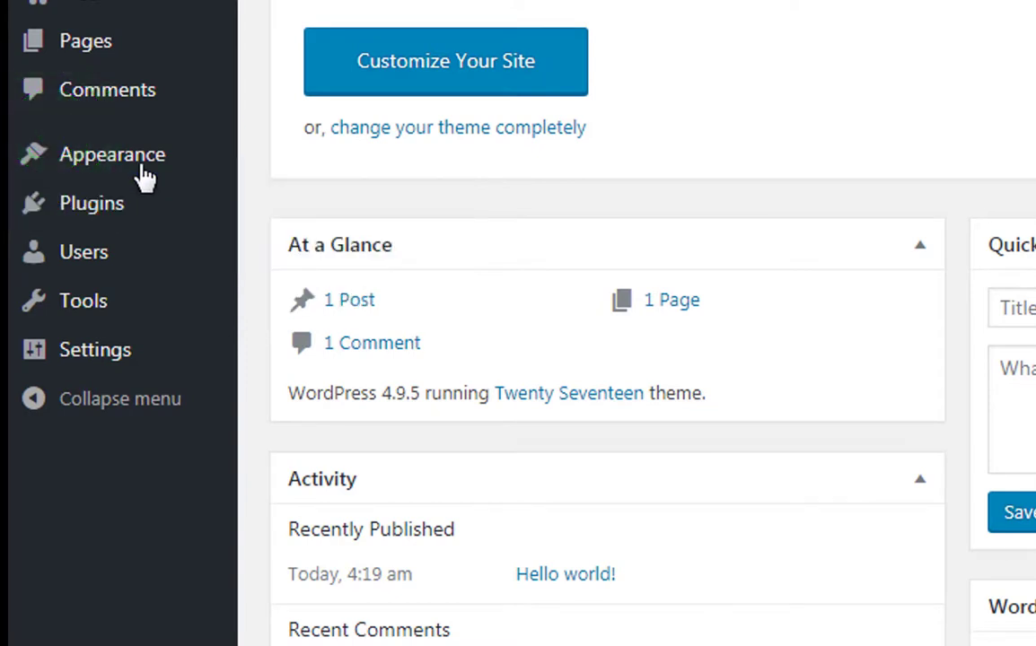
# - Go to Appearance > Themes and choose Add New to reach the Add Themes page
pyautogui.moveTo(139, 173)
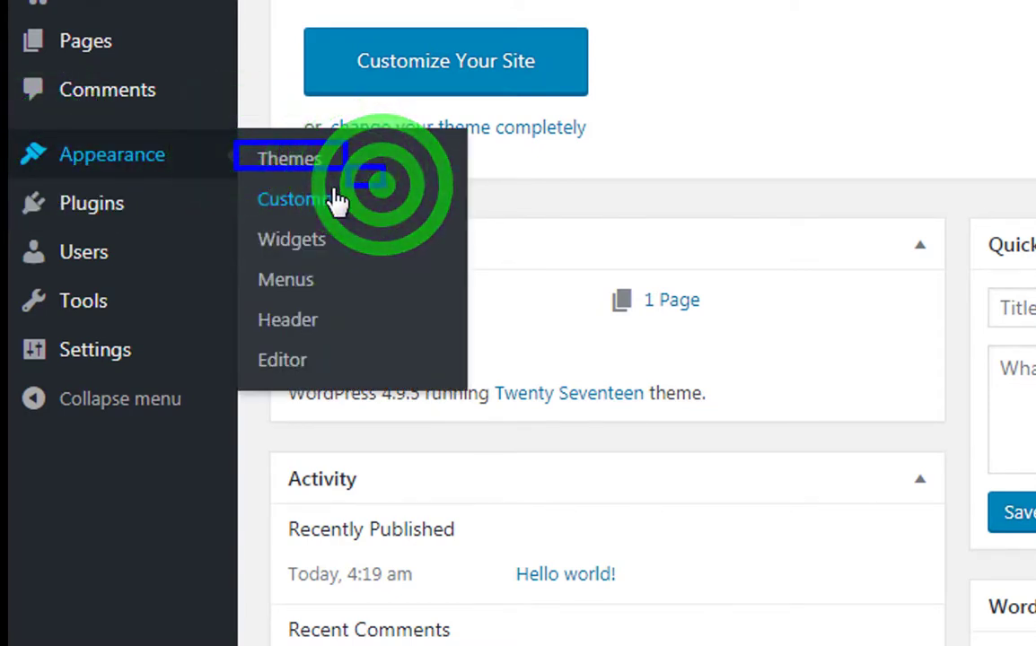
pyautogui.moveTo(108, 164)
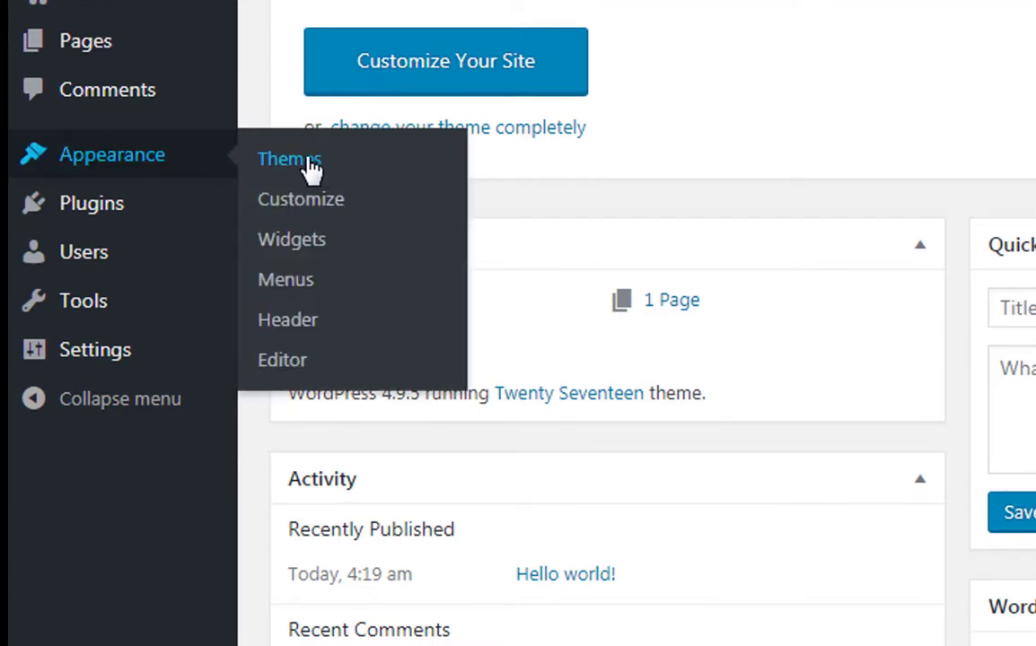
pyautogui.click(305, 163)
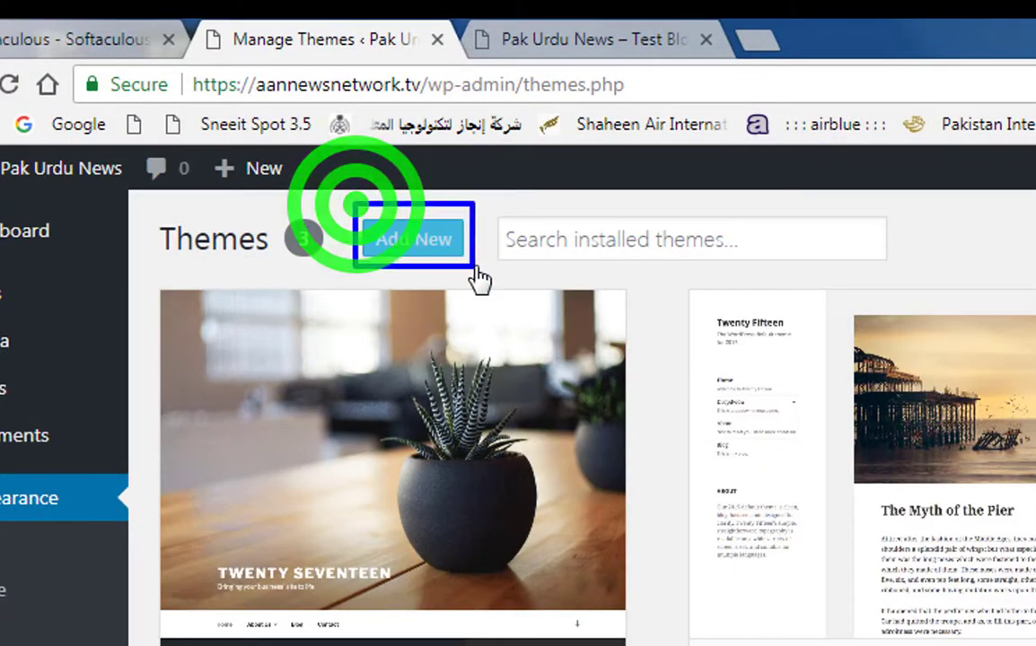
pyautogui.click(416, 249)
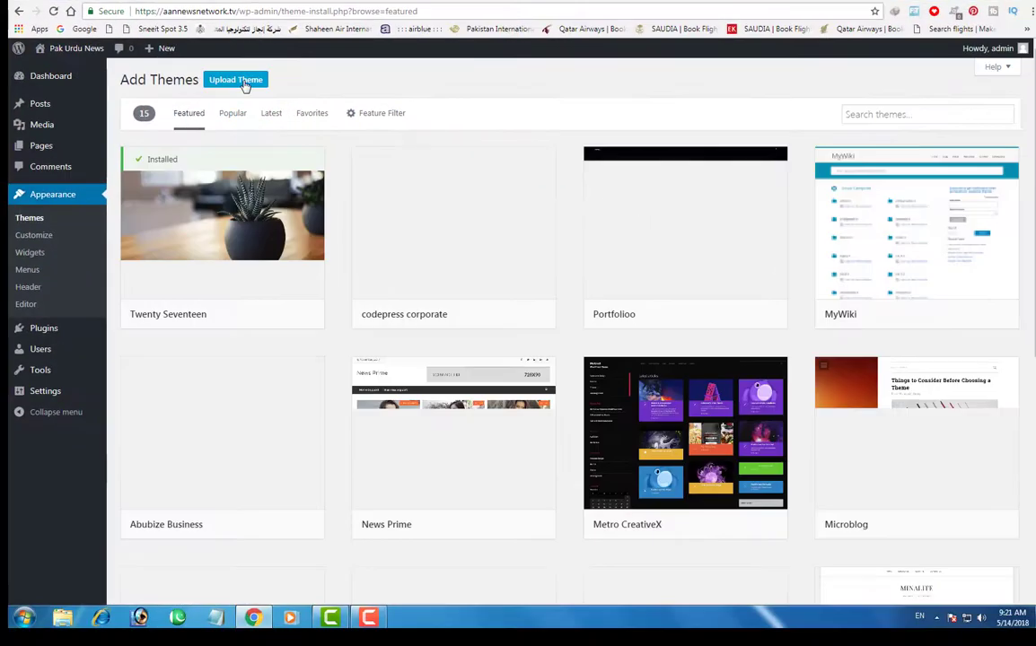
# - Upload the urdunews.zip theme package and start installing it
pyautogui.click(235, 80)
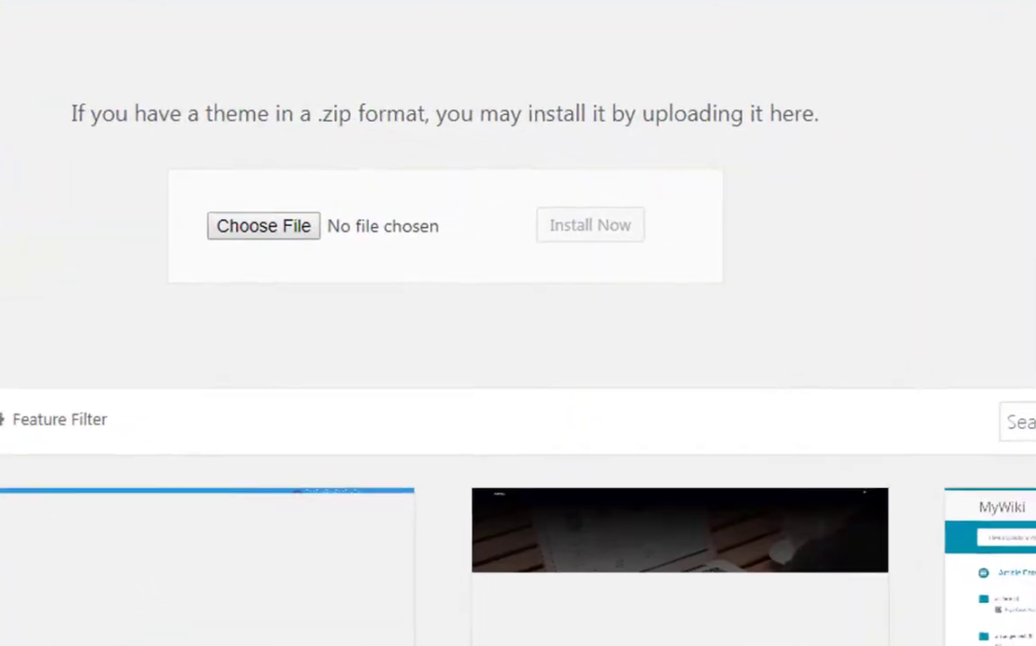
pyautogui.click(199, 220)
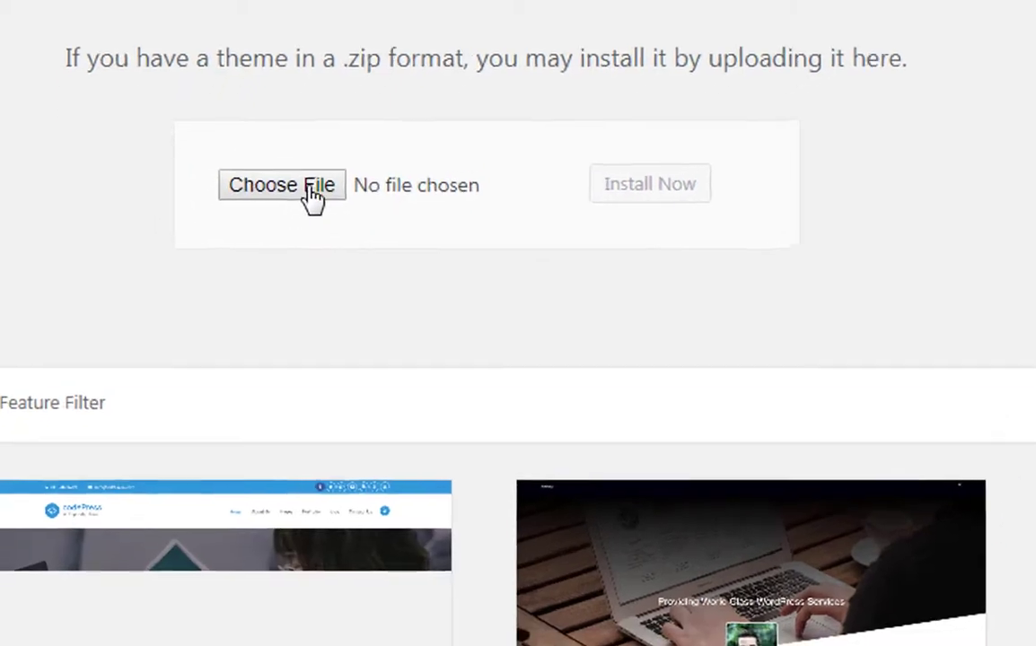
pyautogui.click(285, 229)
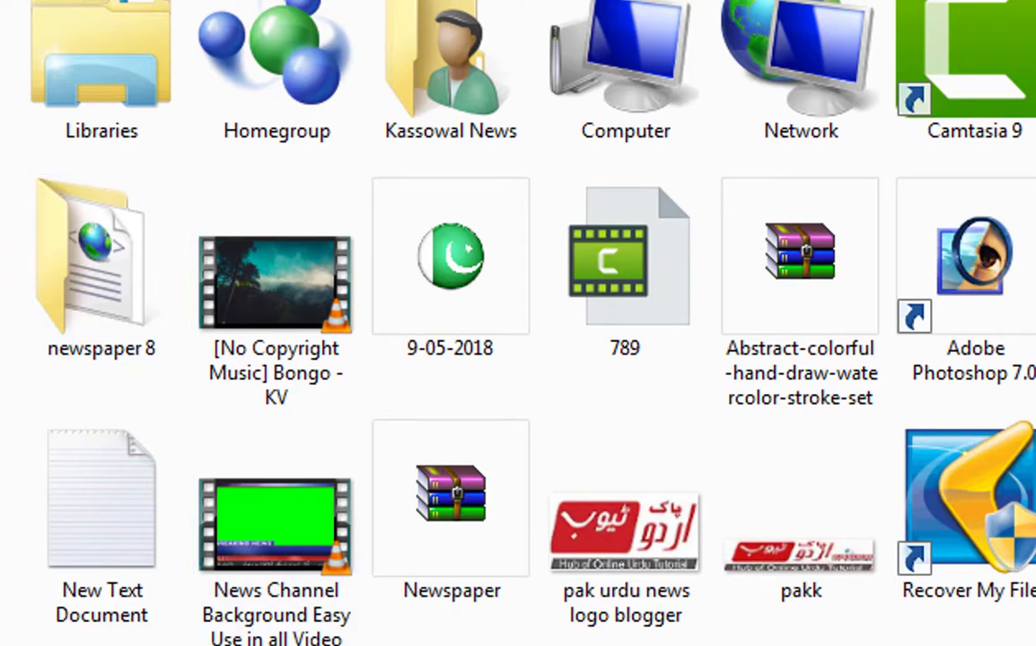
pyautogui.moveTo(952, 175)
pyautogui.mouseDown()
pyautogui.moveTo(1034, 613)
pyautogui.moveTo(986, 645)
pyautogui.mouseUp()
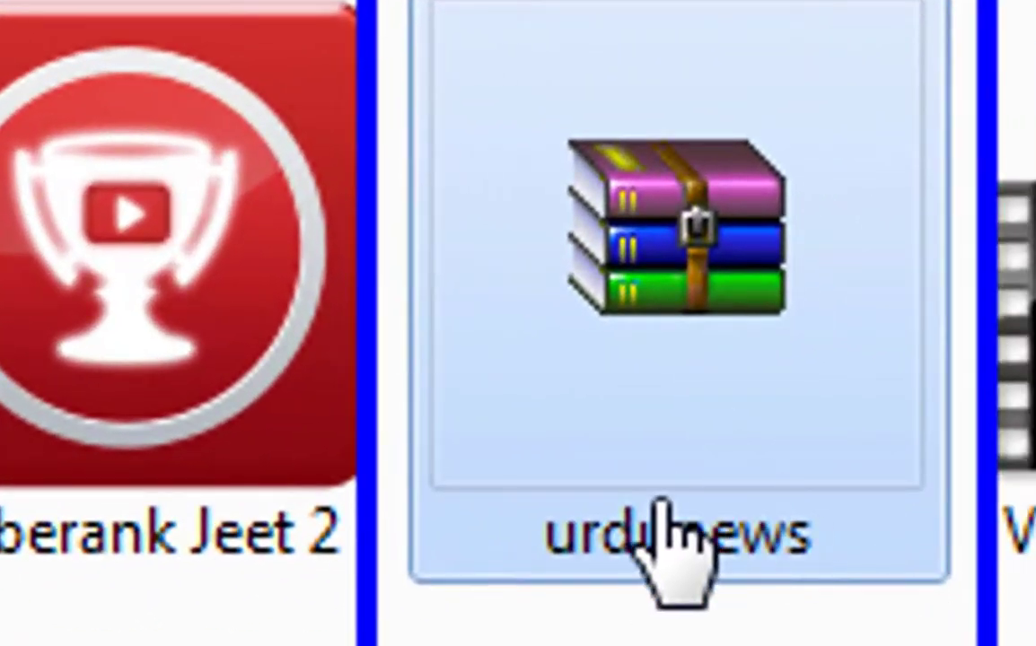
pyautogui.doubleClick(608, 409)
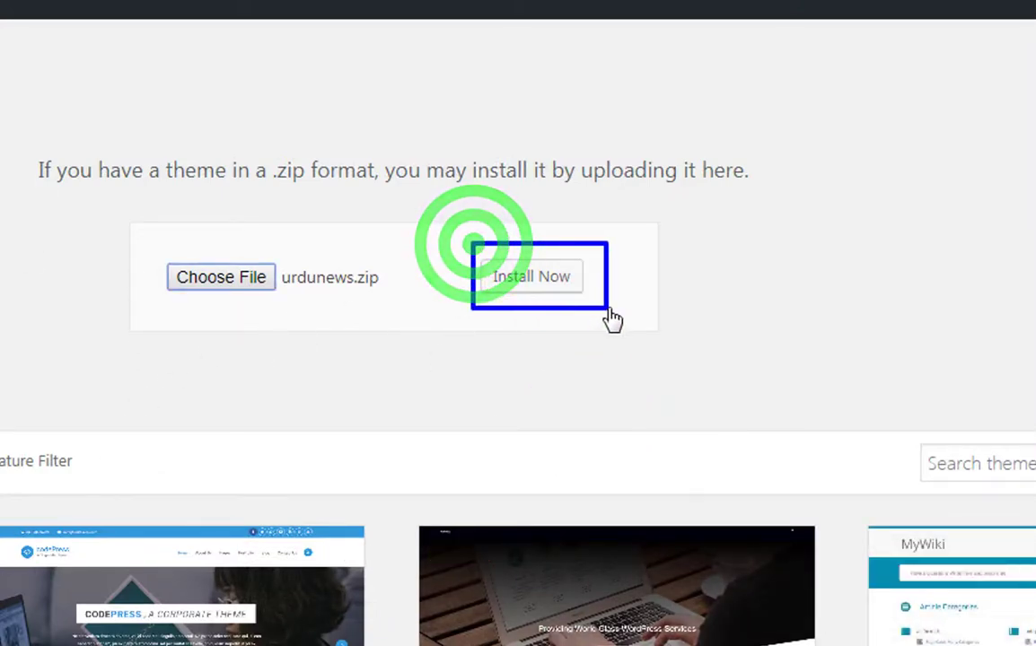
pyautogui.click(539, 279)
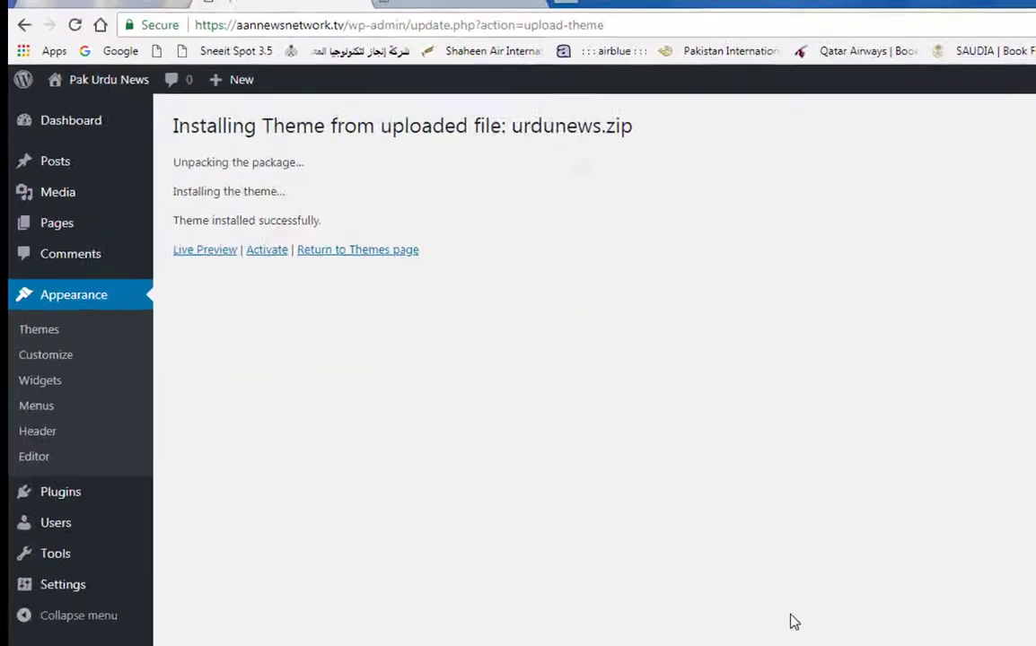
# - Activate the newly installed Urdu News theme
pyautogui.hotkey('ctrl', 'shift', 'd')
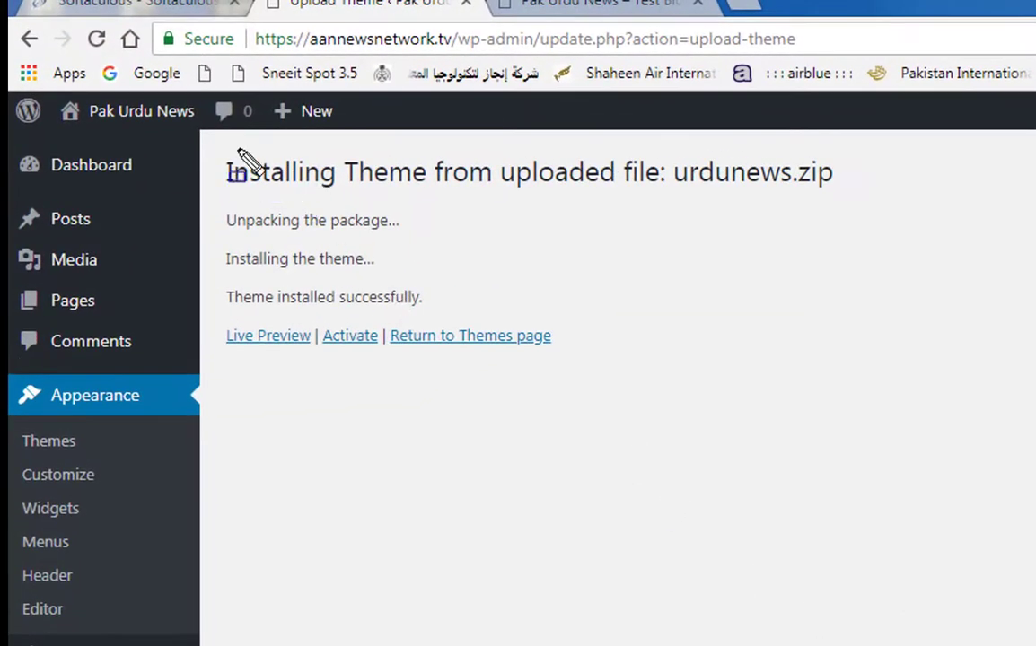
pyautogui.moveTo(216, 148)
pyautogui.mouseDown()
pyautogui.moveTo(269, 324)
pyautogui.moveTo(682, 405)
pyautogui.moveTo(891, 395)
pyautogui.mouseUp()
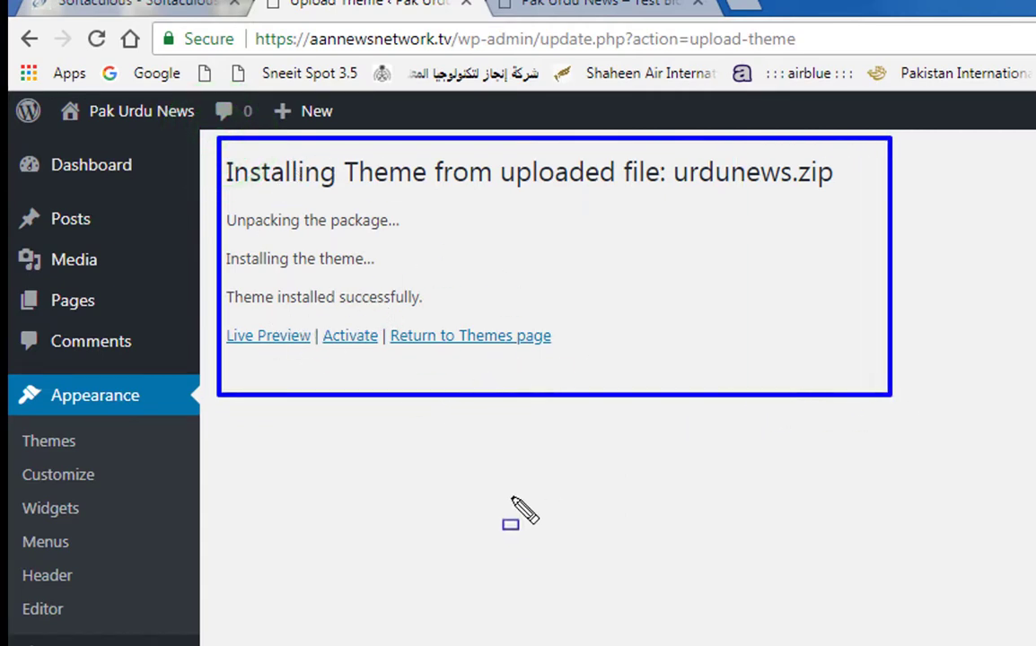
pyautogui.press('Escape')
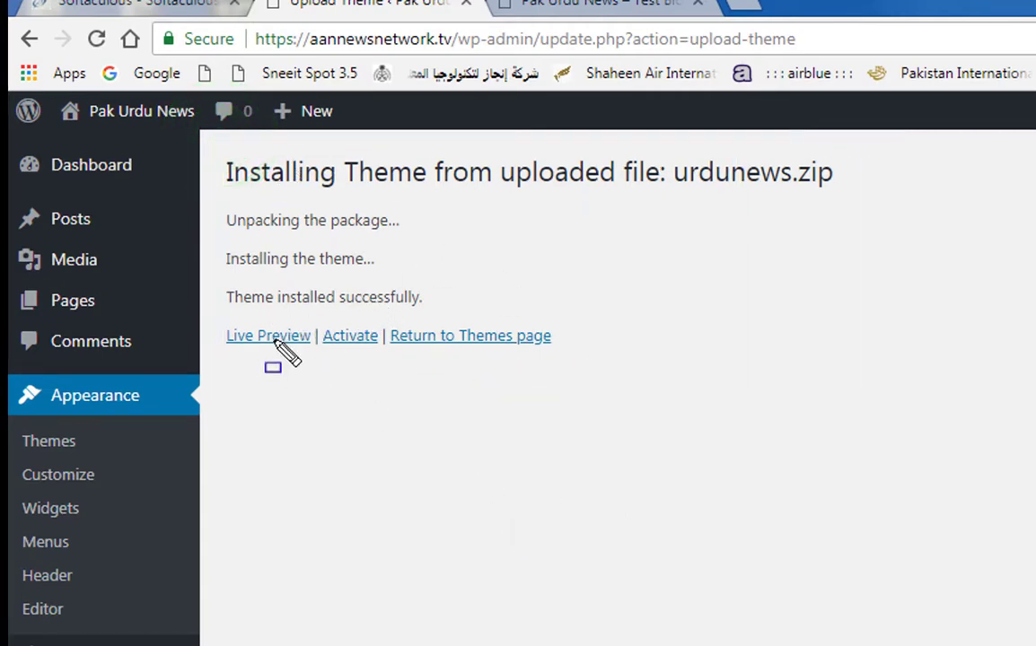
pyautogui.moveTo(314, 313)
pyautogui.mouseDown()
pyautogui.moveTo(346, 363)
pyautogui.moveTo(381, 371)
pyautogui.mouseUp()
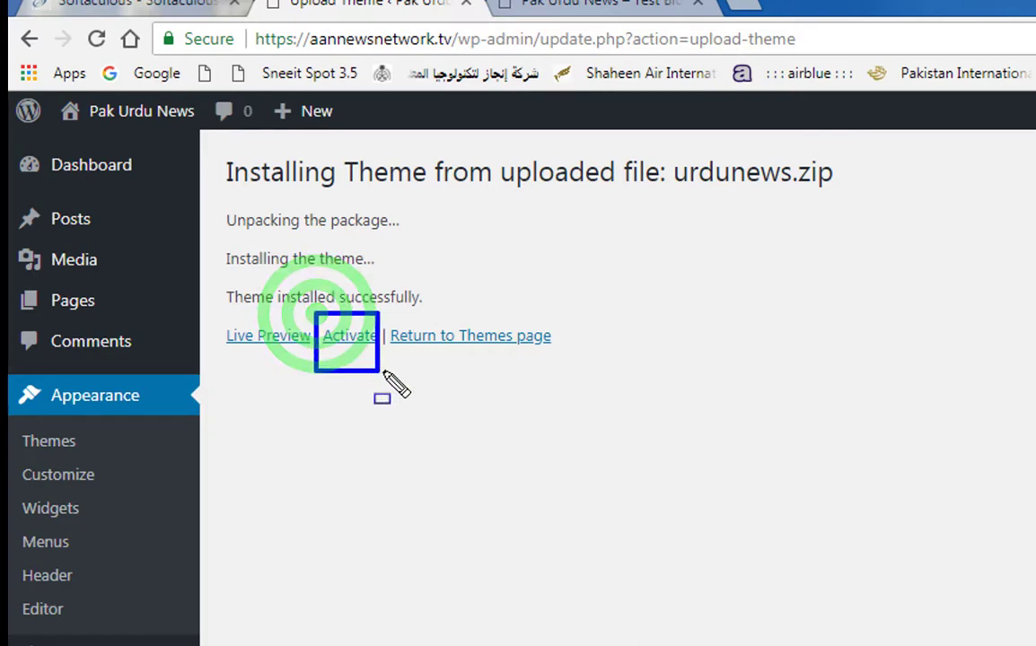
pyautogui.press('Escape')
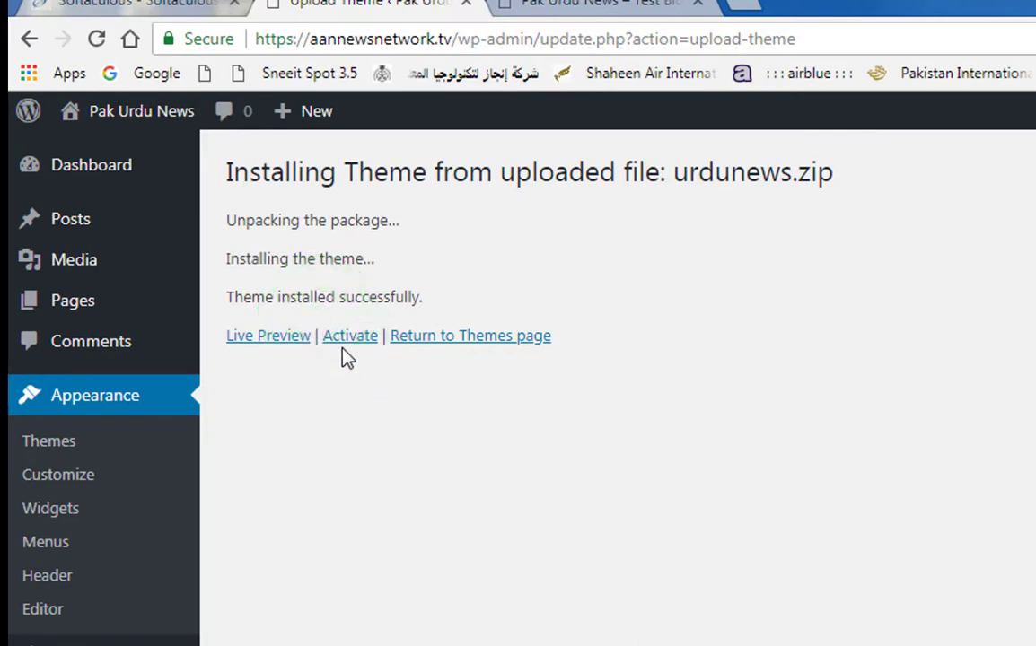
pyautogui.click(343, 339)
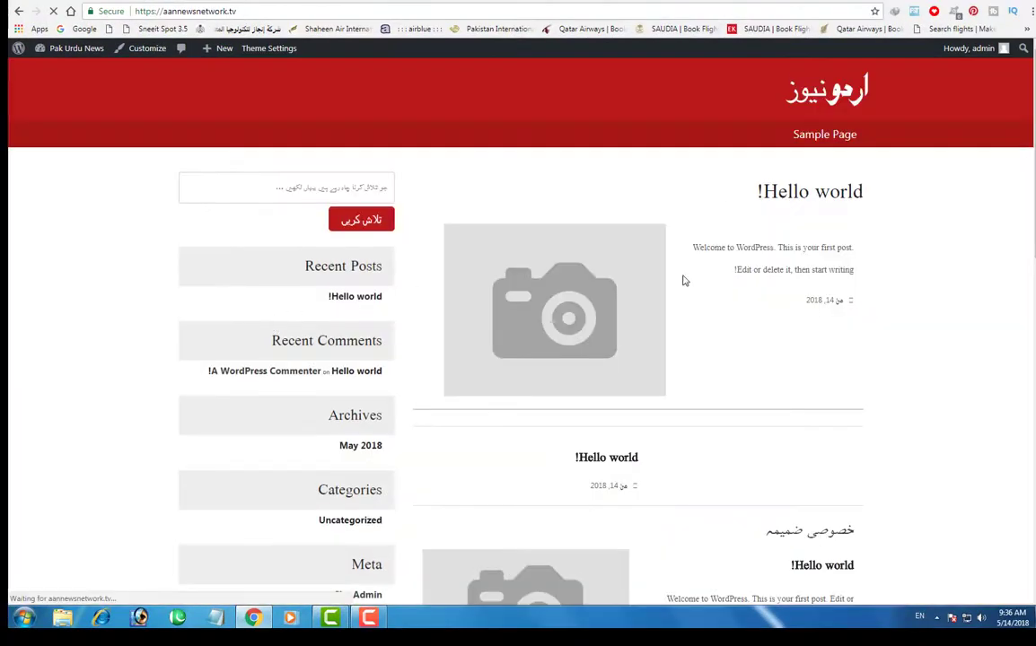
# - Scroll the live Urdu News homepage down to the footer and back to the top
pyautogui.scroll(-8, 885, 301)
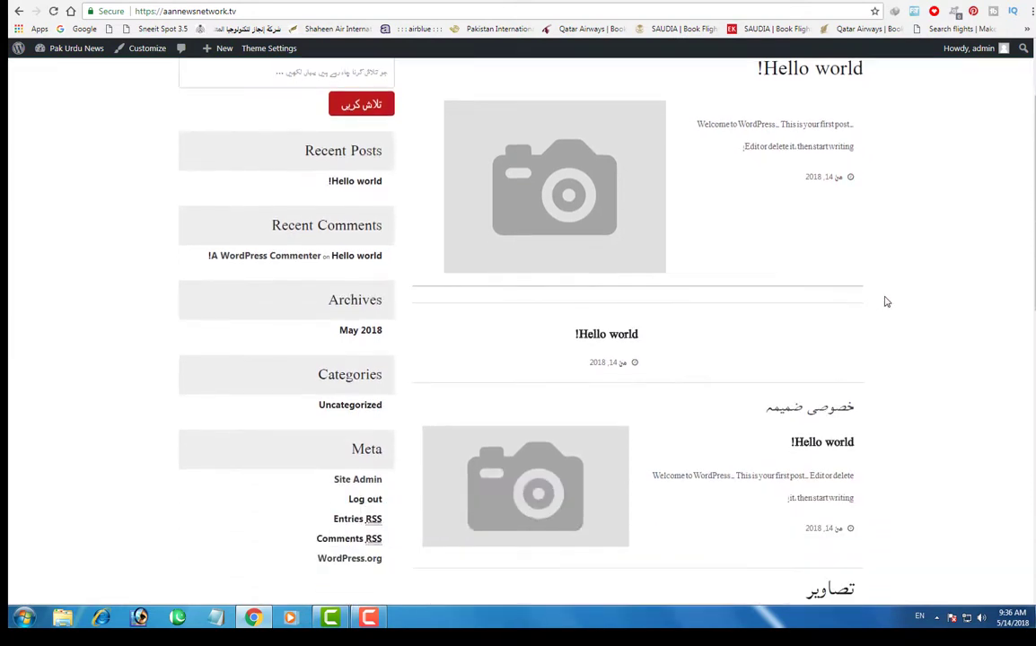
pyautogui.scroll(-3, 888, 300)
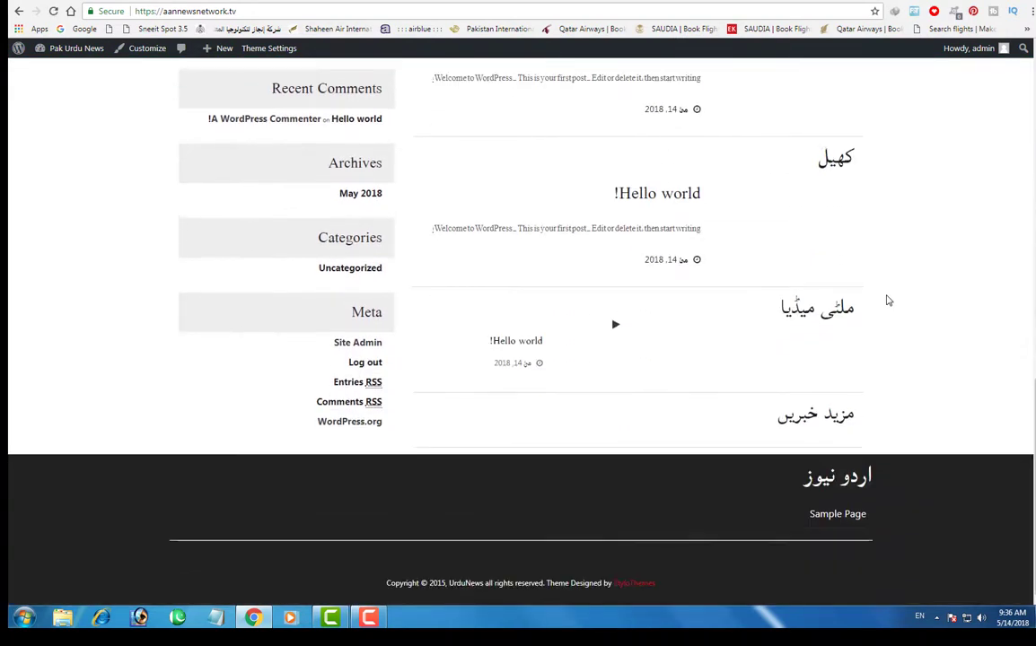
pyautogui.scroll(8, 1010, 293)
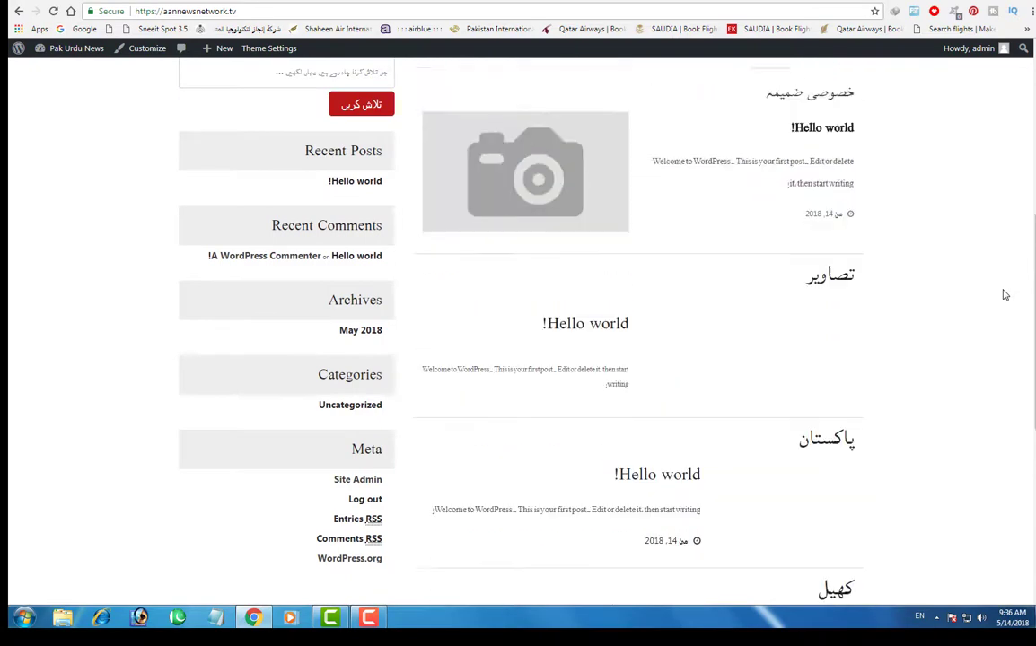
pyautogui.scroll(2, 1005, 296)
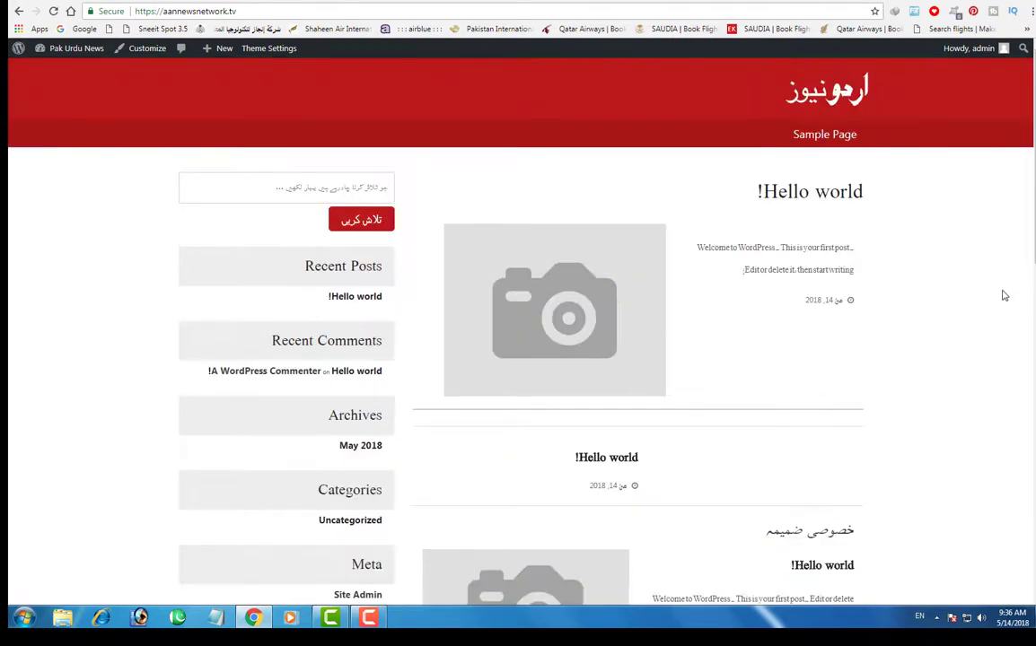
# - Return to the admin tab and open the All Posts list
pyautogui.click(166, 1)
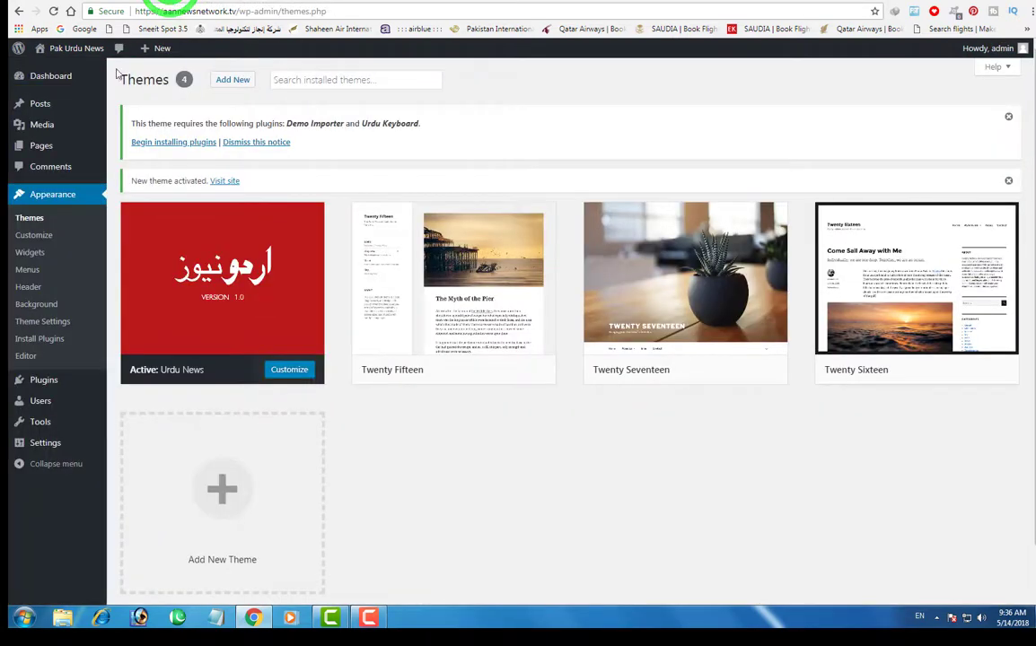
pyautogui.moveTo(55, 108)
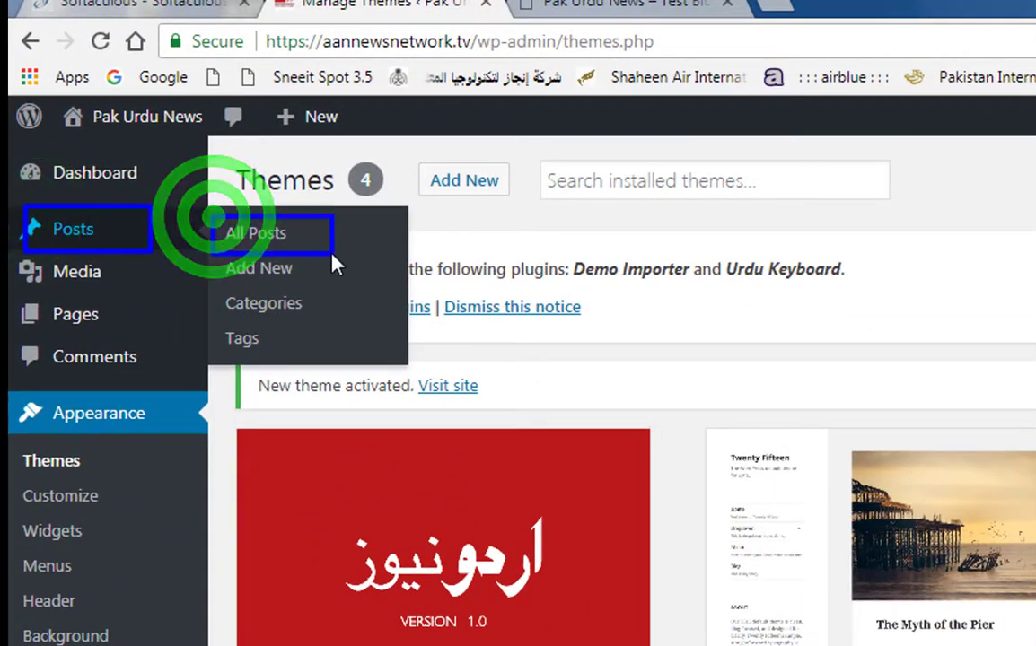
pyautogui.click(267, 232)
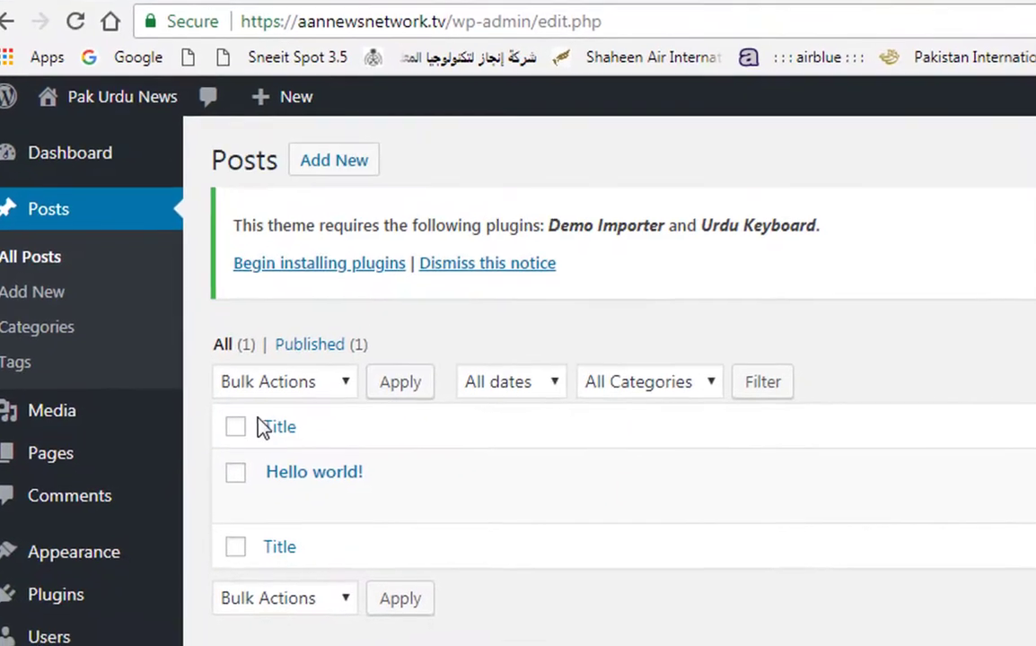
# - Move the Hello world! post to the Trash, leaving the posts list empty
pyautogui.moveTo(316, 490)
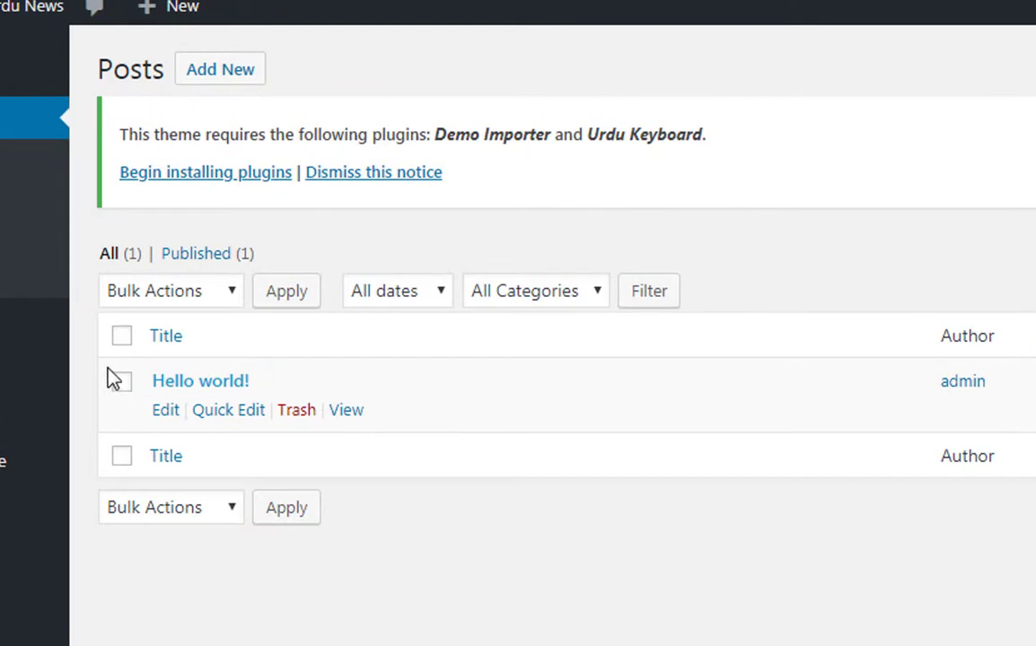
pyautogui.moveTo(100, 358)
pyautogui.mouseDown()
pyautogui.moveTo(370, 442)
pyautogui.moveTo(410, 435)
pyautogui.mouseUp()
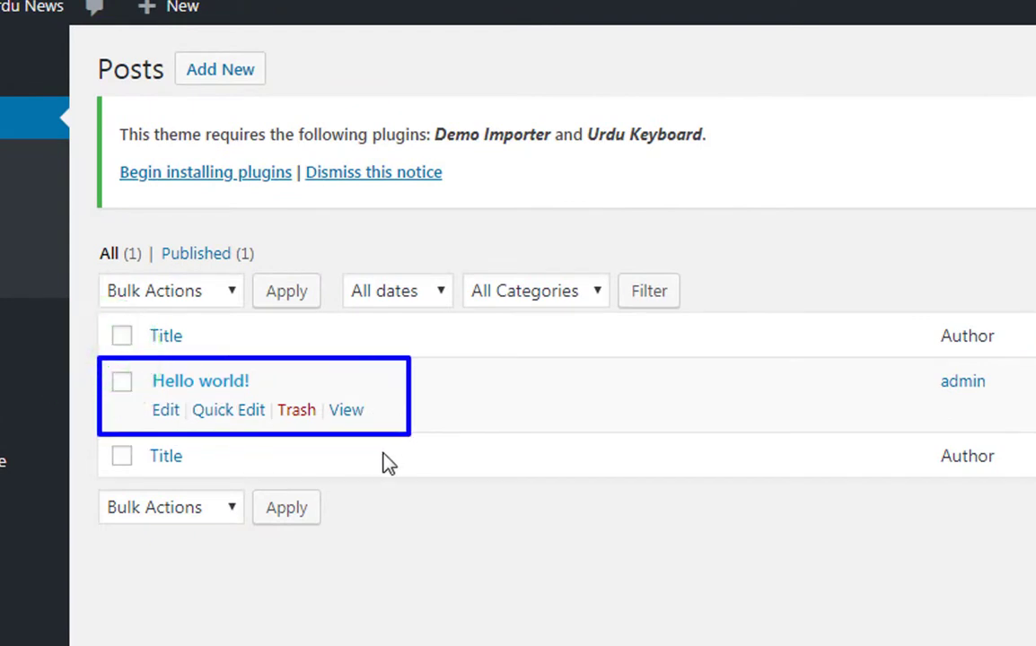
pyautogui.click(289, 413)
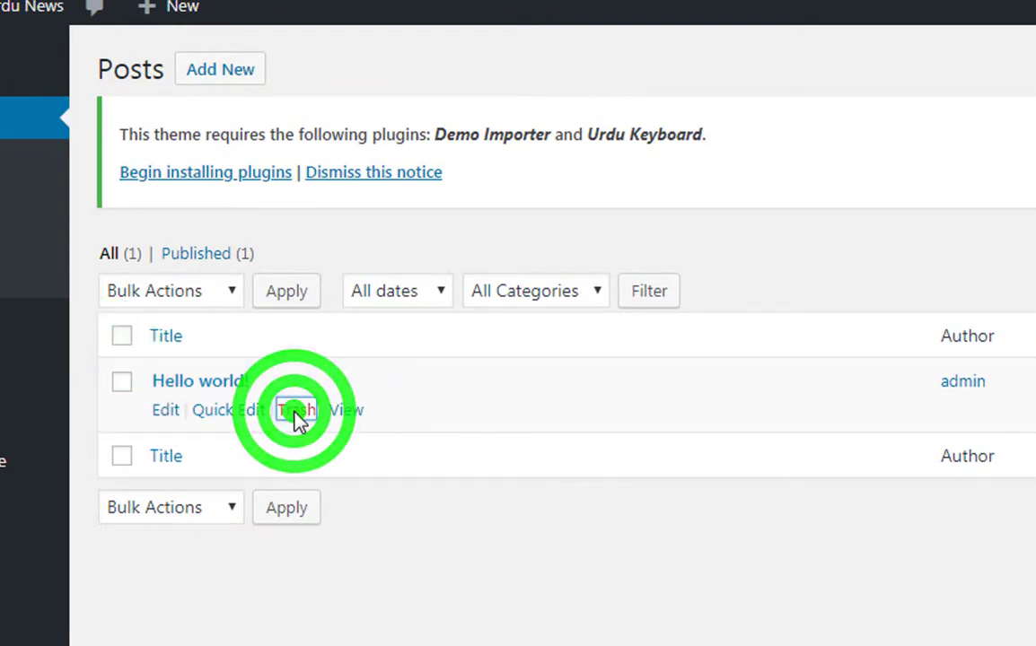
pyautogui.moveTo(274, 400); pyautogui.dragTo(322, 425)
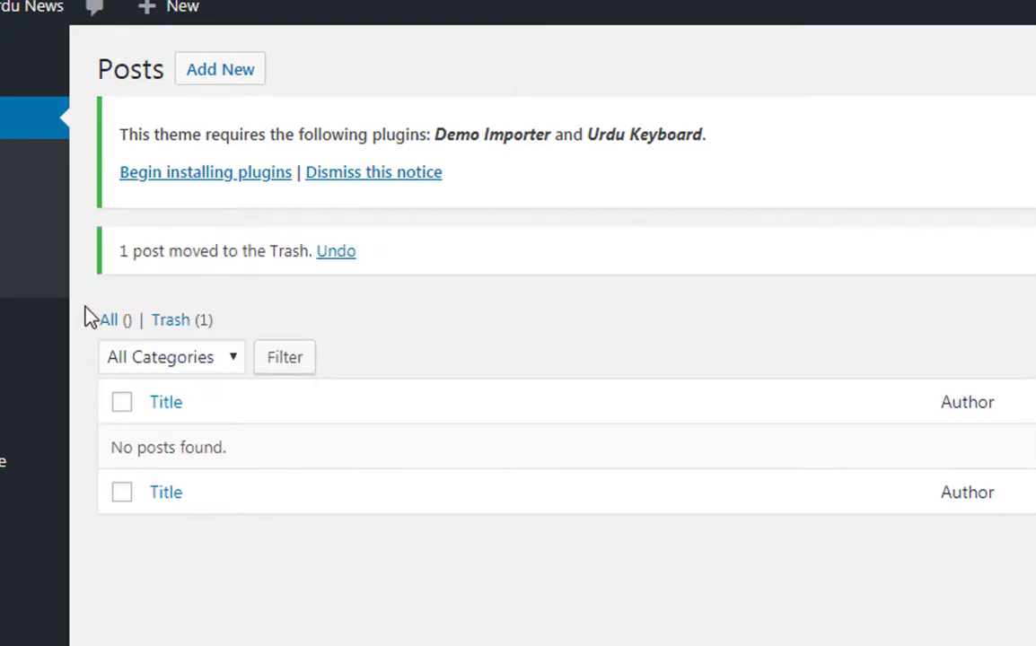
pyautogui.moveTo(88, 303)
pyautogui.mouseDown()
pyautogui.moveTo(936, 506)
pyautogui.moveTo(1035, 623)
pyautogui.mouseUp()
pyautogui.moveTo(3, 462)
pyautogui.moveTo(117, 118); pyautogui.dragTo(757, 218)
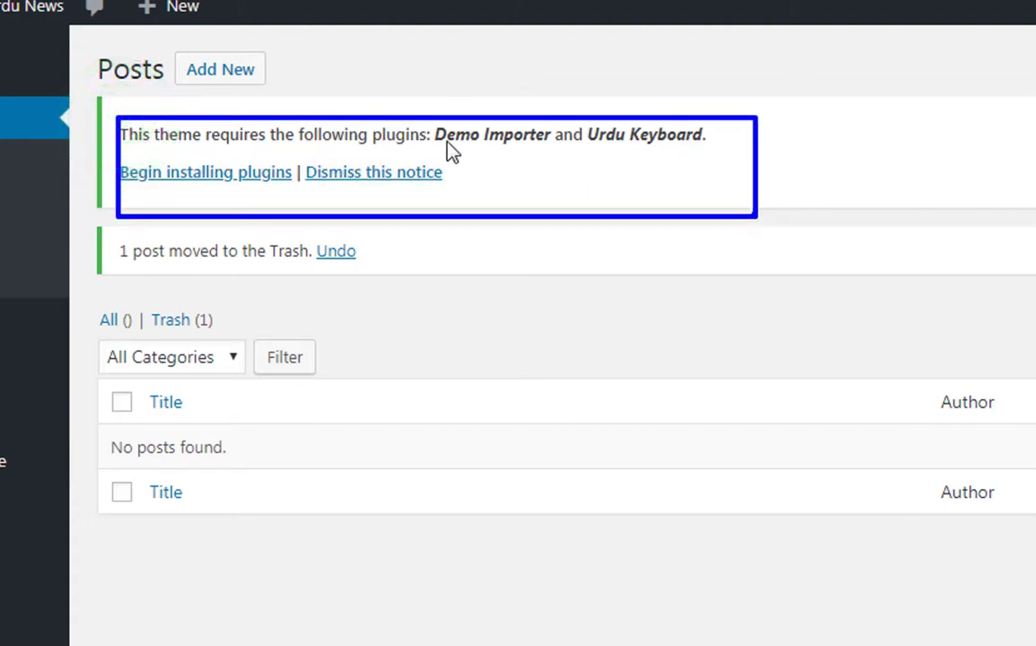
pyautogui.moveTo(427, 122); pyautogui.dragTo(564, 162)
pyautogui.moveTo(579, 121)
pyautogui.mouseDown()
pyautogui.moveTo(664, 162)
pyautogui.moveTo(716, 167)
pyautogui.moveTo(717, 157)
pyautogui.mouseUp()
pyautogui.press('Escape')
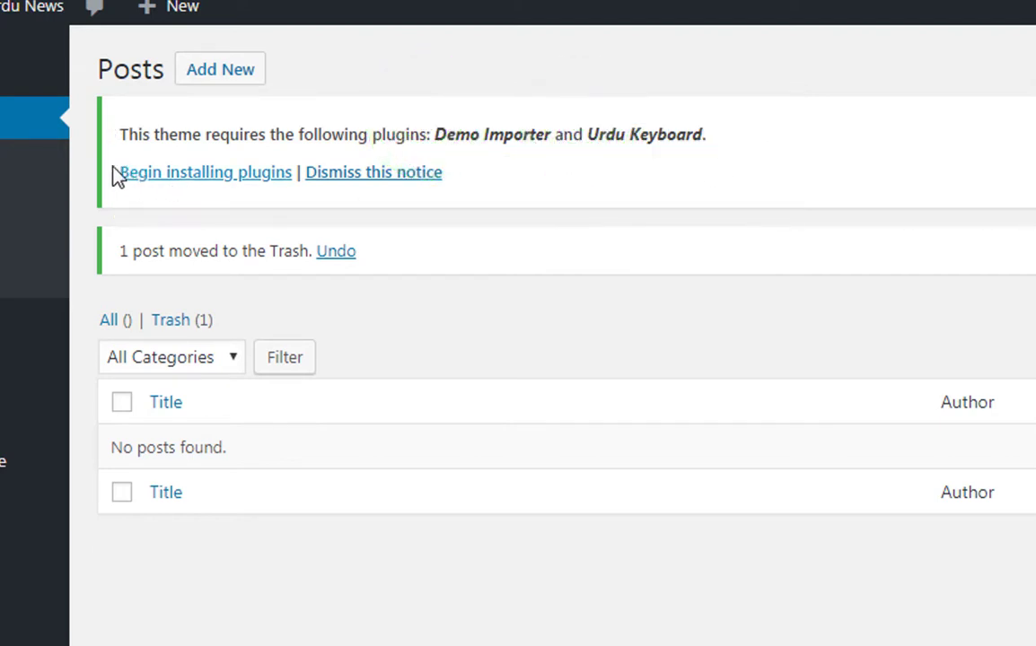
# - Open the theme's required-plugins installer, select both plugins, and set the bulk action to Install
pyautogui.click(109, 151)
pyautogui.moveTo(146, 166); pyautogui.dragTo(298, 199)
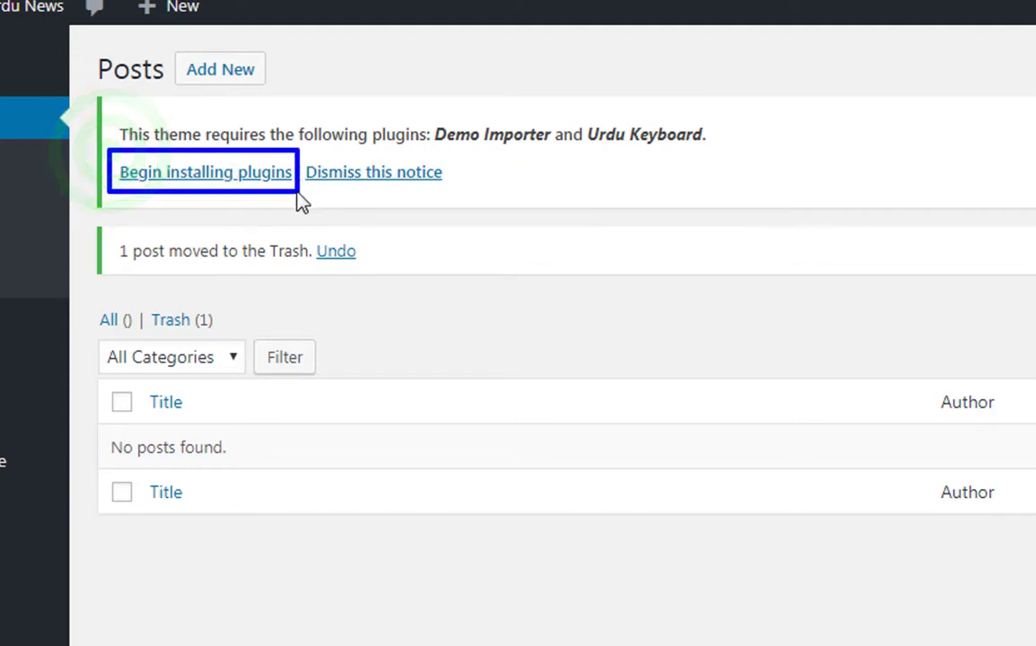
pyautogui.press('Escape')
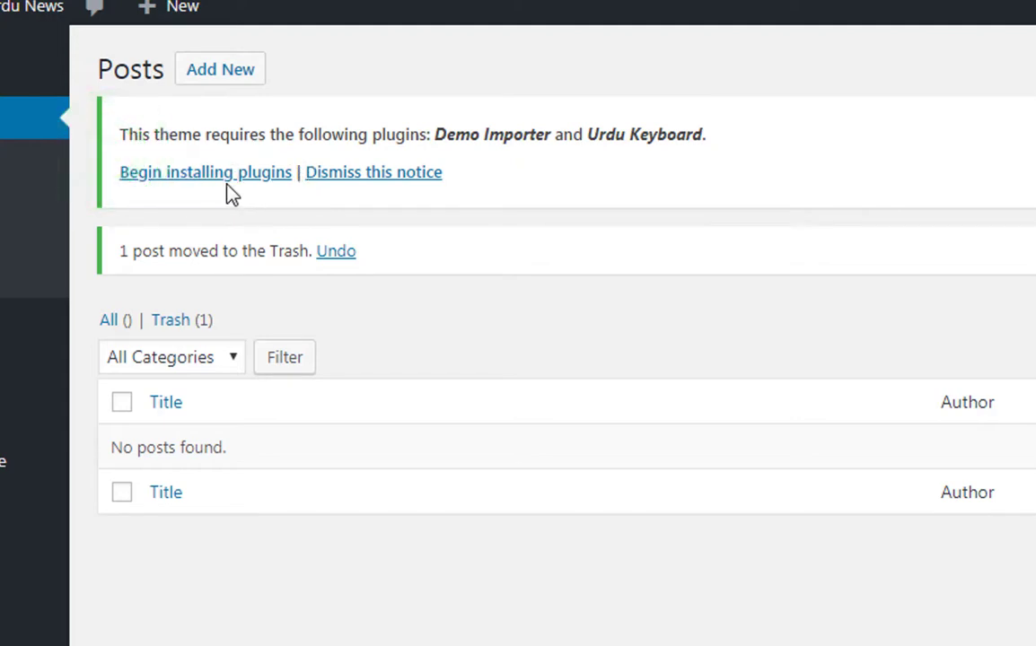
pyautogui.click(225, 180)
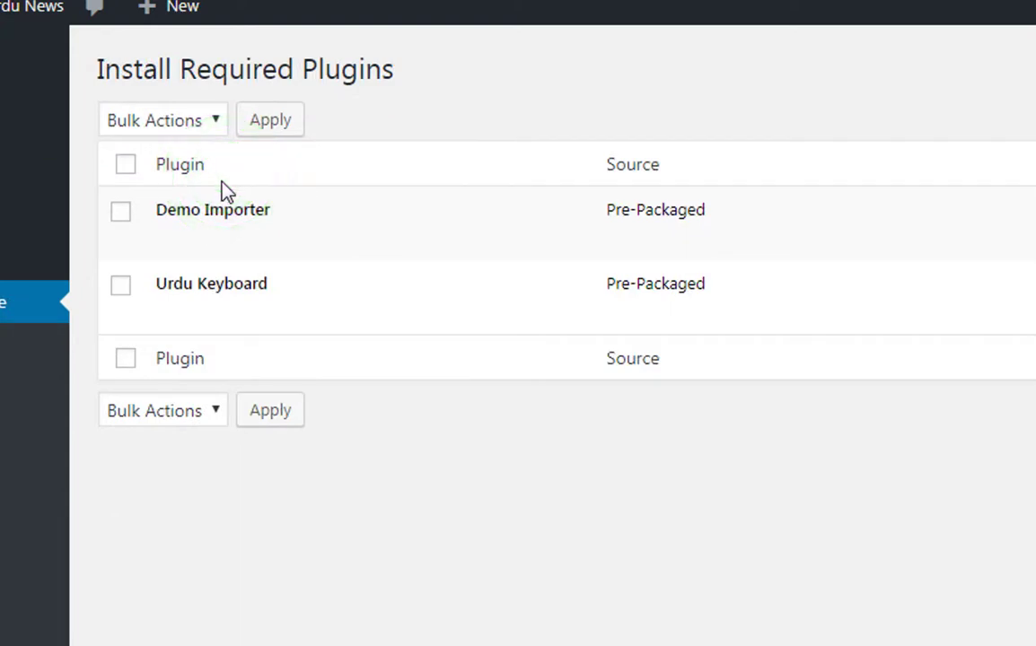
pyautogui.click(126, 165)
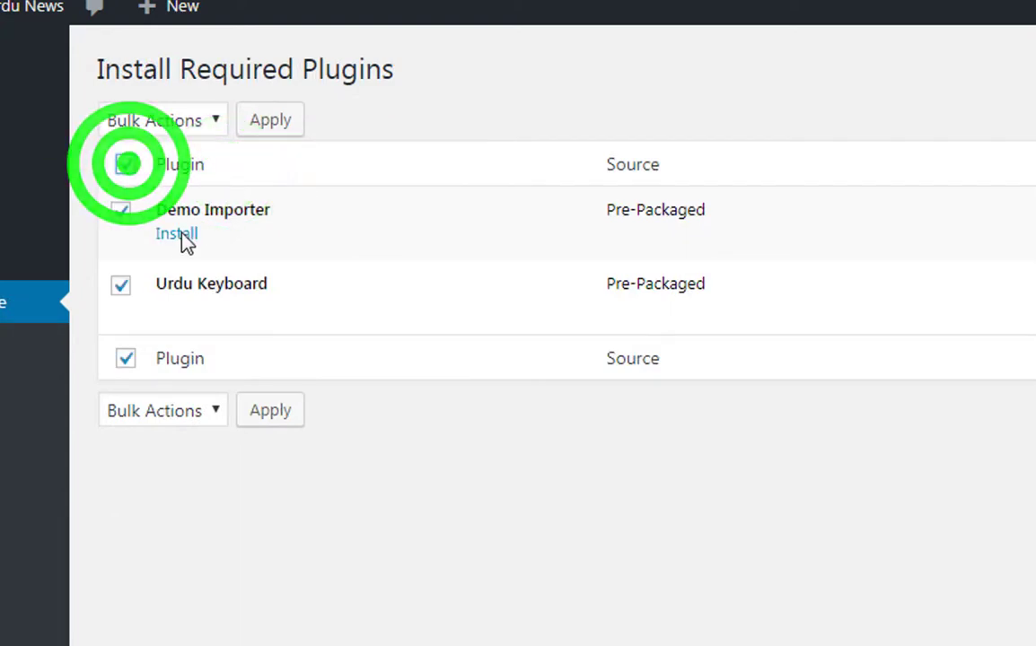
pyautogui.click(213, 127)
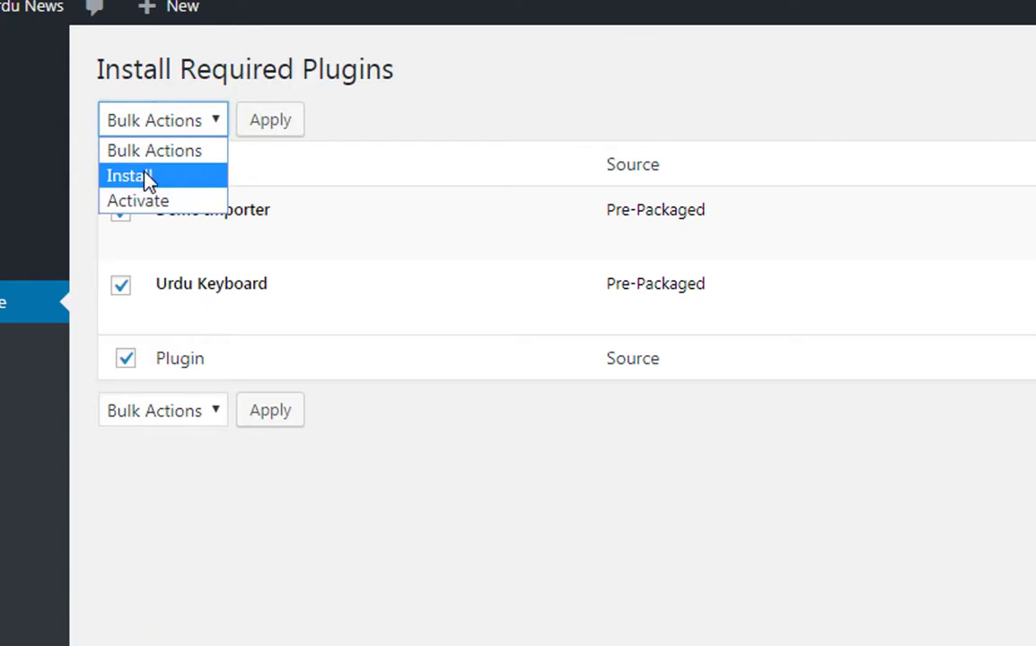
pyautogui.click(108, 176)
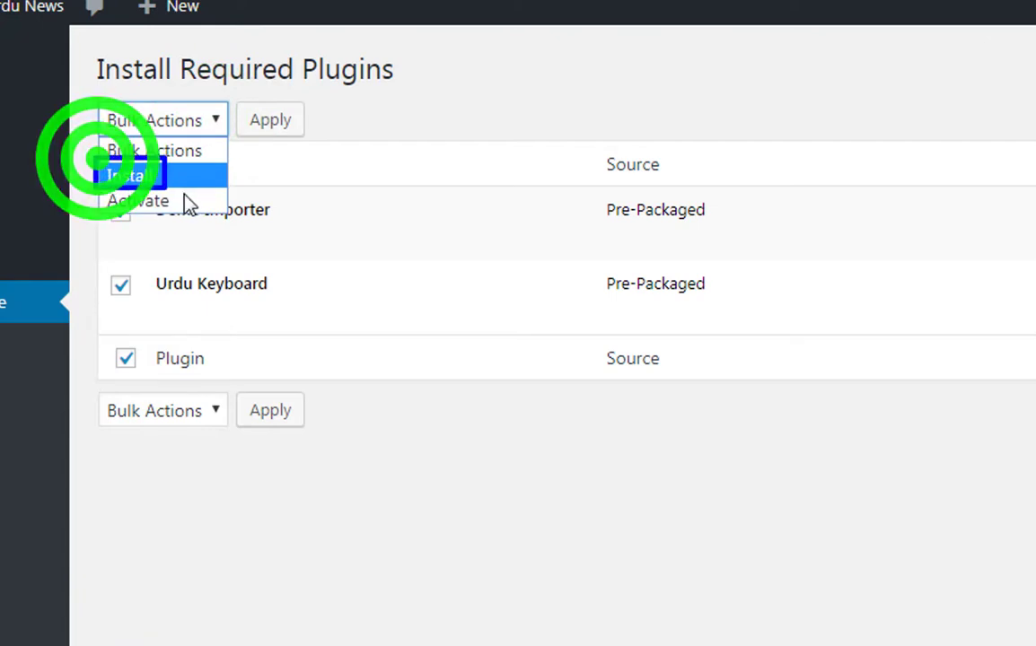
pyautogui.click(150, 123)
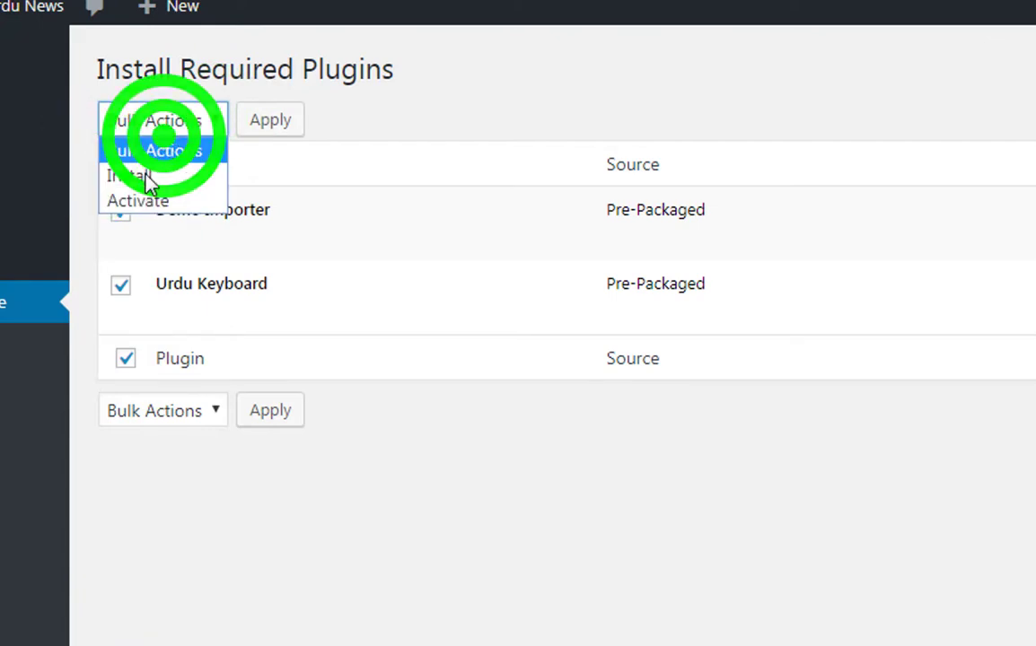
pyautogui.click(144, 176)
# - Install and activate Demo Importer and Urdu Keyboard, then return to the Dashboard
pyautogui.moveTo(224, 92)
pyautogui.mouseDown()
pyautogui.moveTo(298, 147)
pyautogui.moveTo(326, 149)
pyautogui.mouseUp()
pyautogui.click(282, 133)
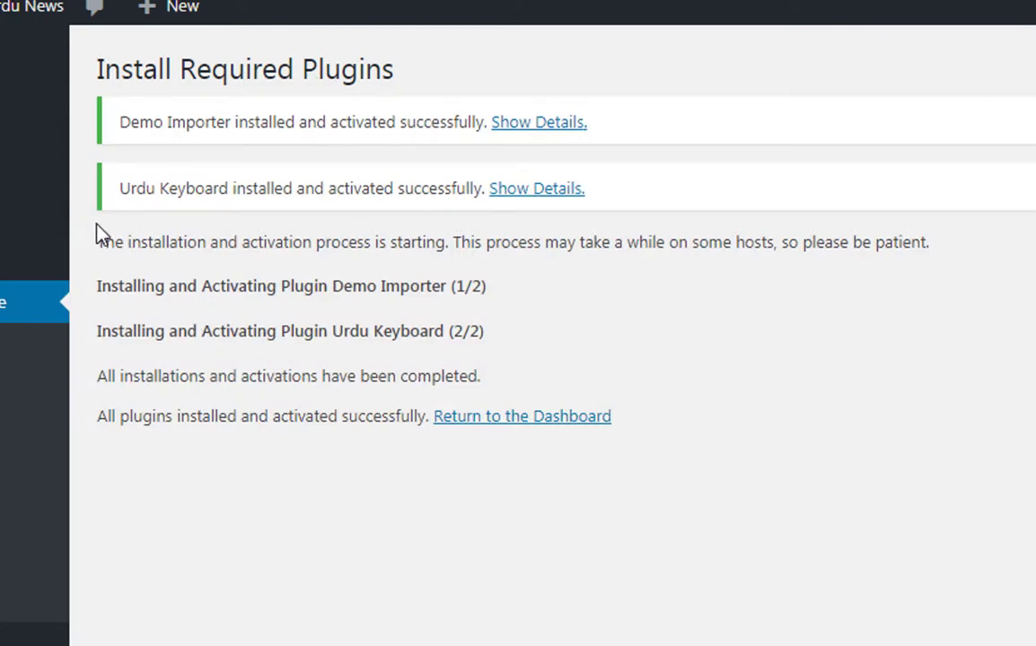
pyautogui.moveTo(97, 226)
pyautogui.mouseDown()
pyautogui.moveTo(700, 342)
pyautogui.moveTo(891, 411)
pyautogui.moveTo(964, 492)
pyautogui.mouseUp()
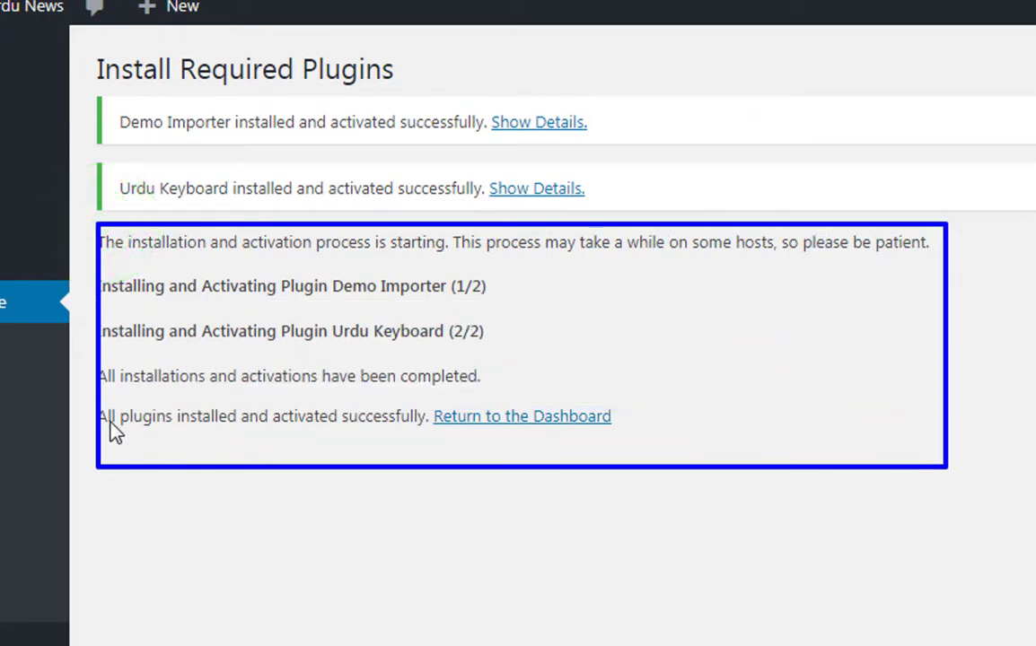
pyautogui.moveTo(93, 400); pyautogui.dragTo(643, 456)
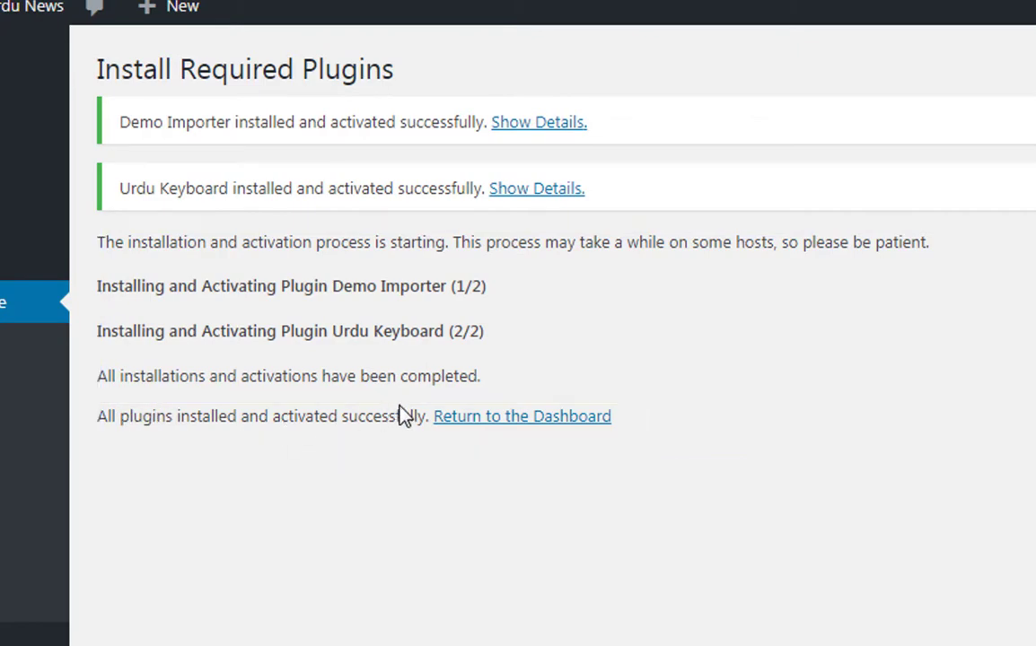
pyautogui.click(474, 417)
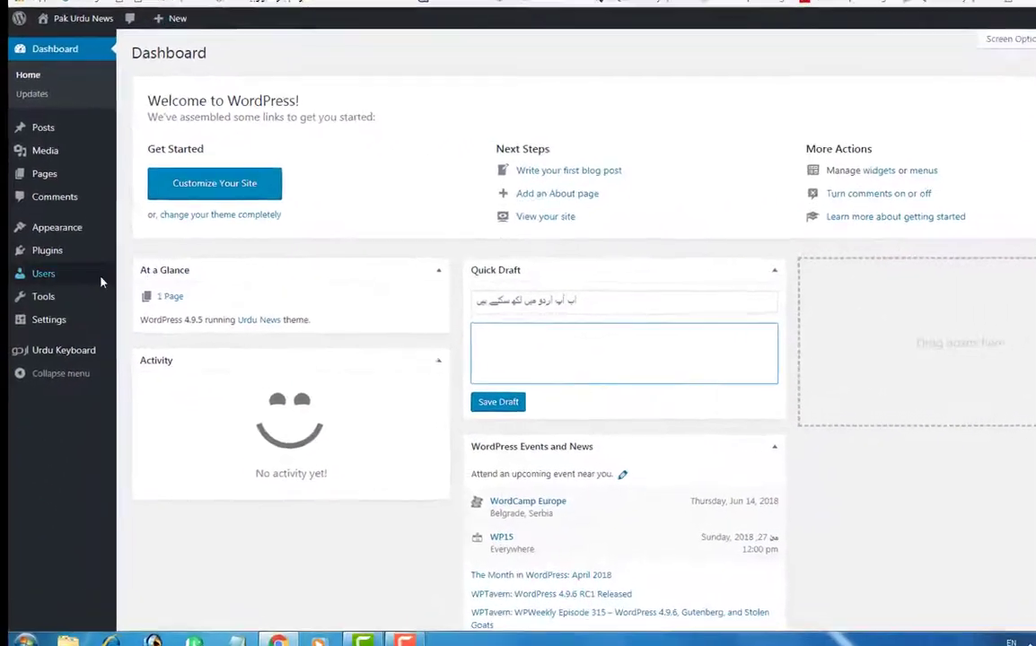
# - Reveal the Appearance submenu listing Import Demo Data and Theme Settings
pyautogui.moveTo(65, 188)
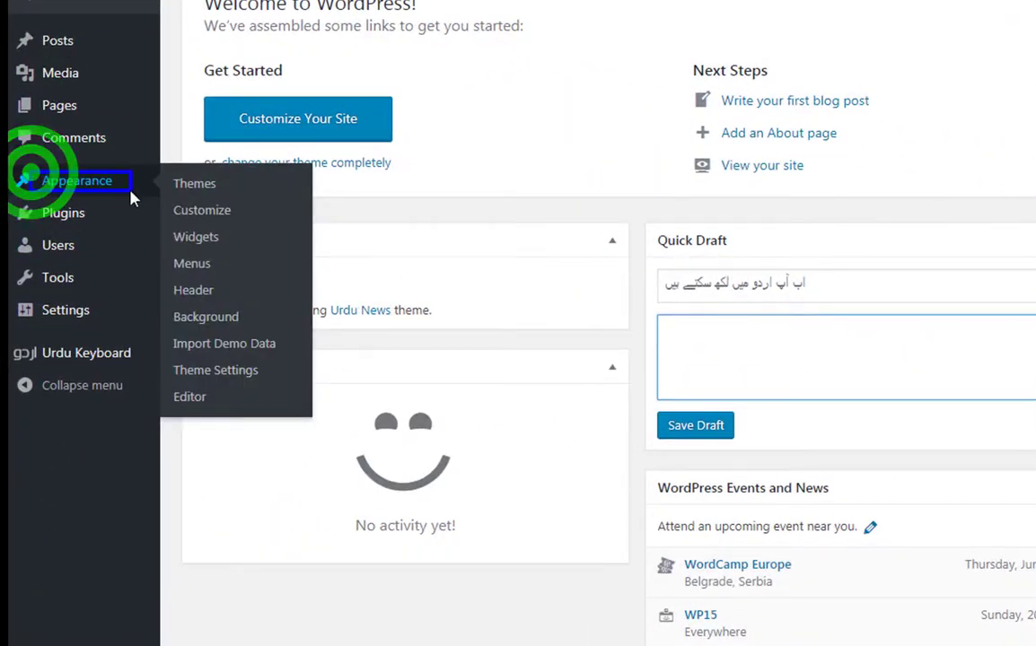
# - Import the theme's demo data via Appearance > Import Demo Data until it reports all done
pyautogui.press('Escape')
pyautogui.click(206, 344)
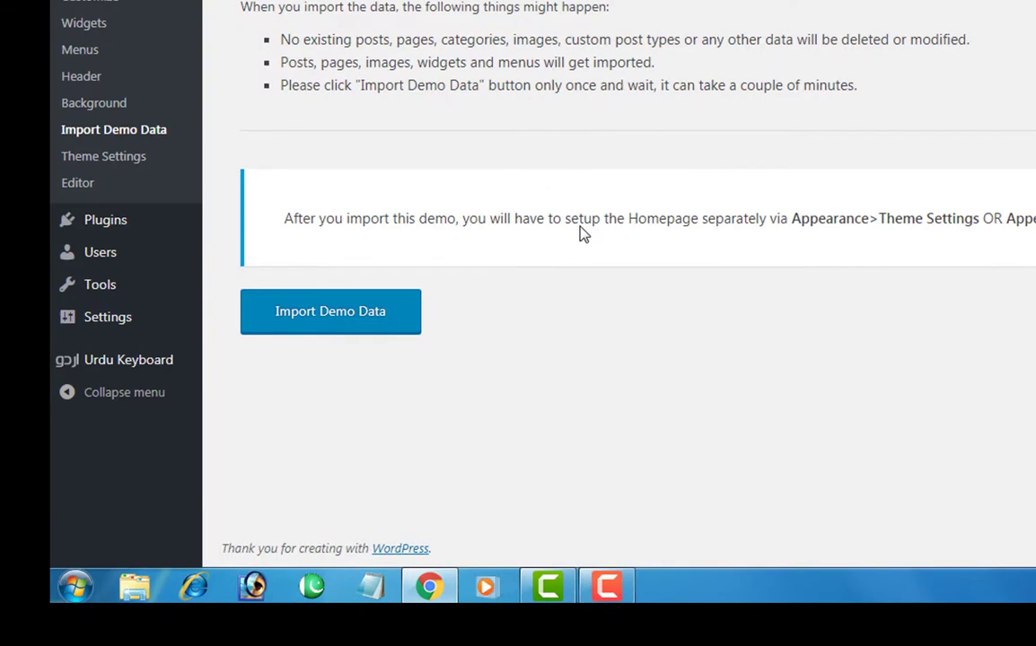
pyautogui.moveTo(228, 276)
pyautogui.mouseDown()
pyautogui.moveTo(401, 342)
pyautogui.moveTo(473, 349)
pyautogui.mouseUp()
pyautogui.click(325, 314)
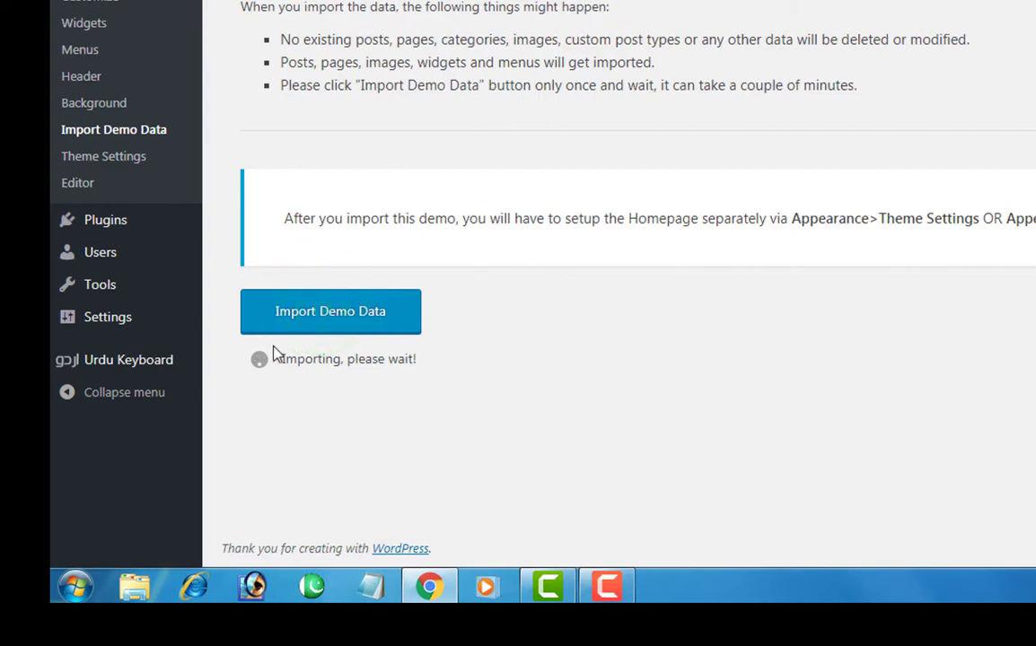
pyautogui.moveTo(240, 346); pyautogui.dragTo(442, 393)
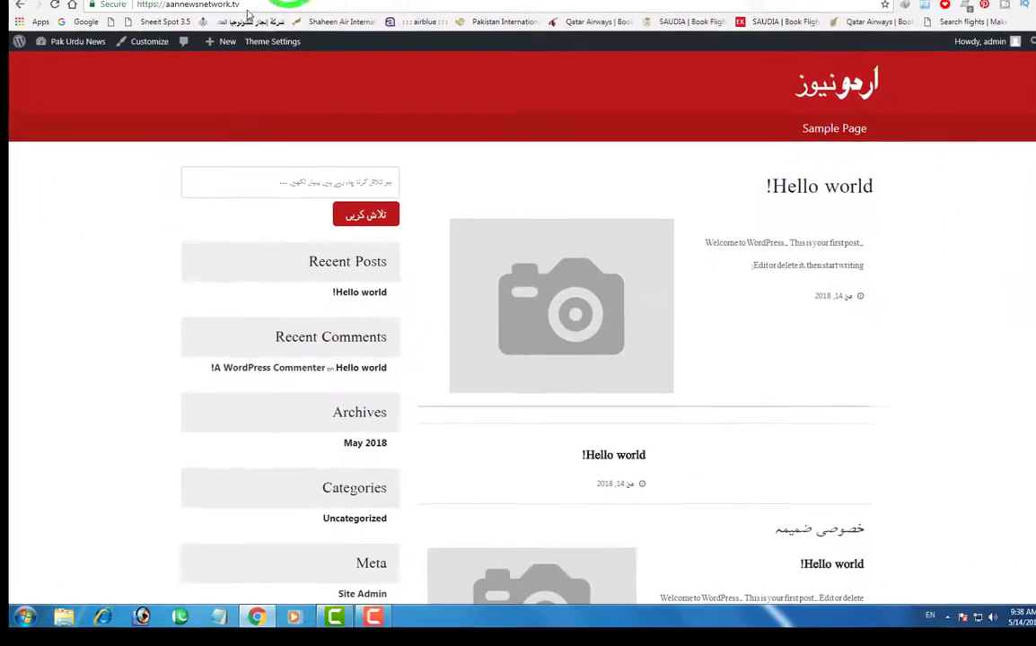
pyautogui.click(249, 12)
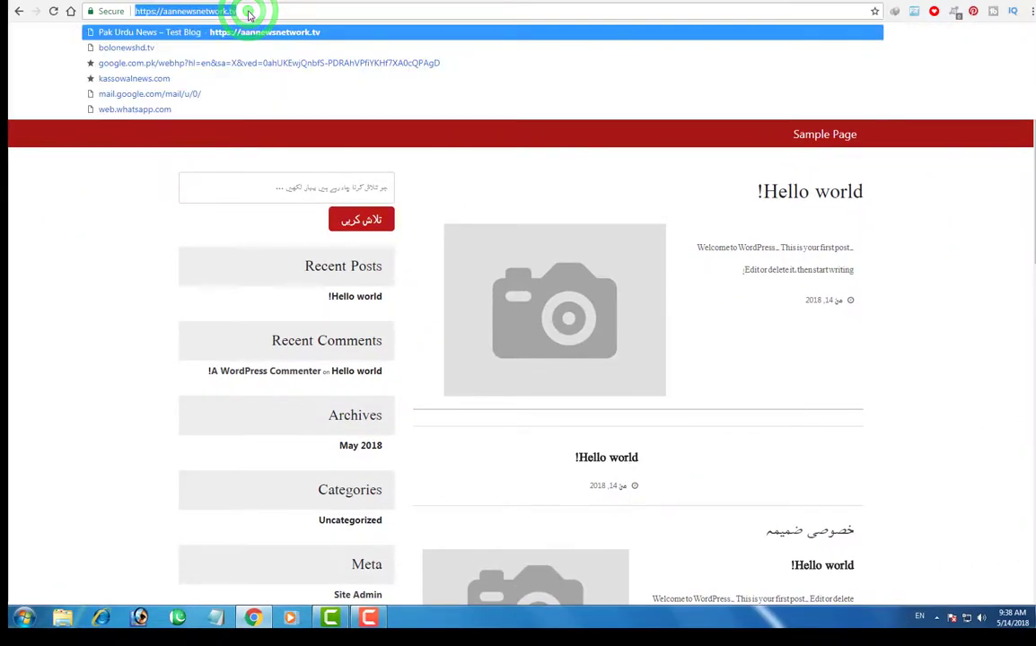
pyautogui.press('Return')
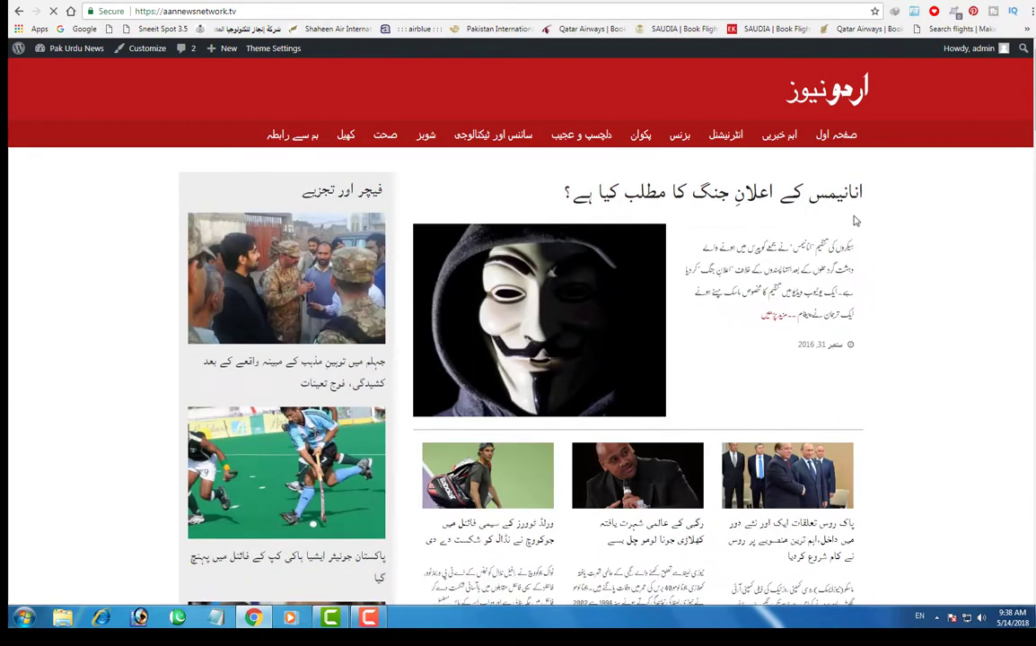
pyautogui.moveTo(1033, 106)
pyautogui.mouseDown()
pyautogui.moveTo(1033, 593)
pyautogui.moveTo(1033, 90)
pyautogui.mouseUp()
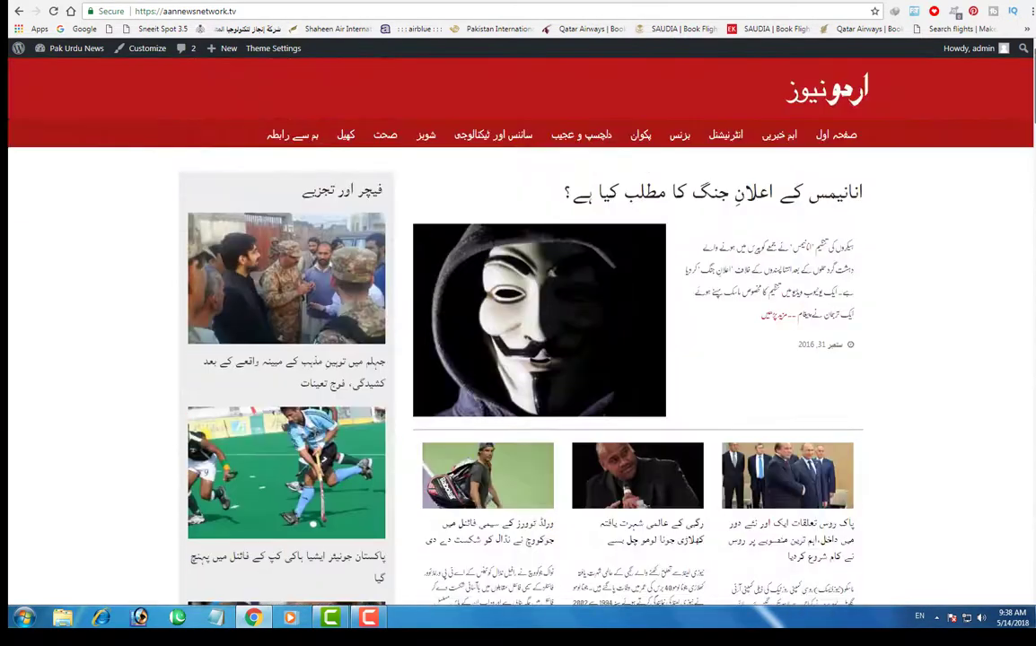
pyautogui.click(163, 1)
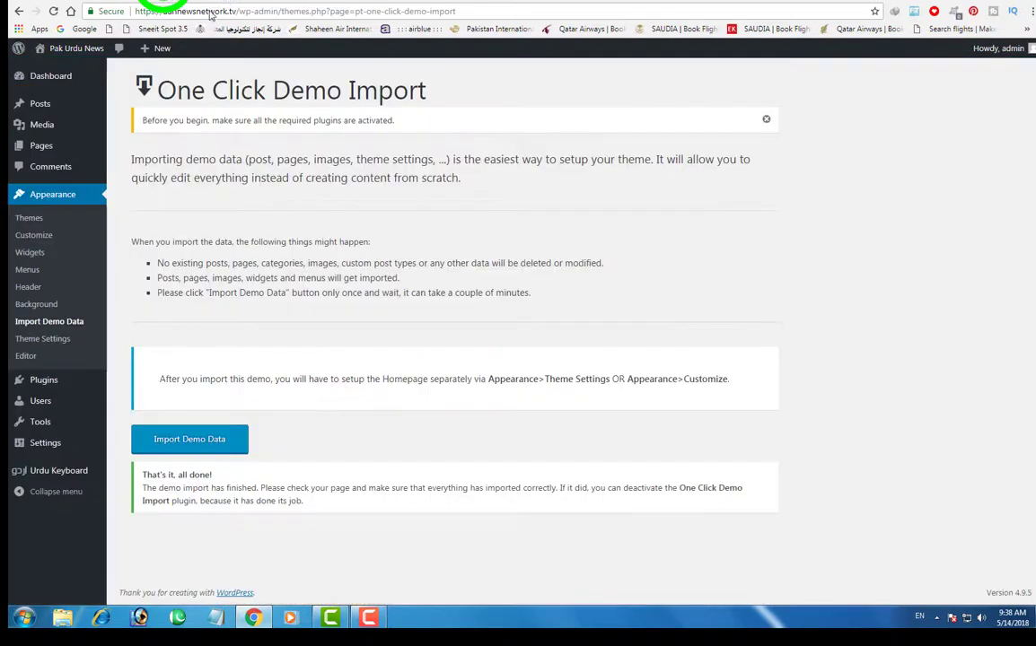
pyautogui.click(293, 2)
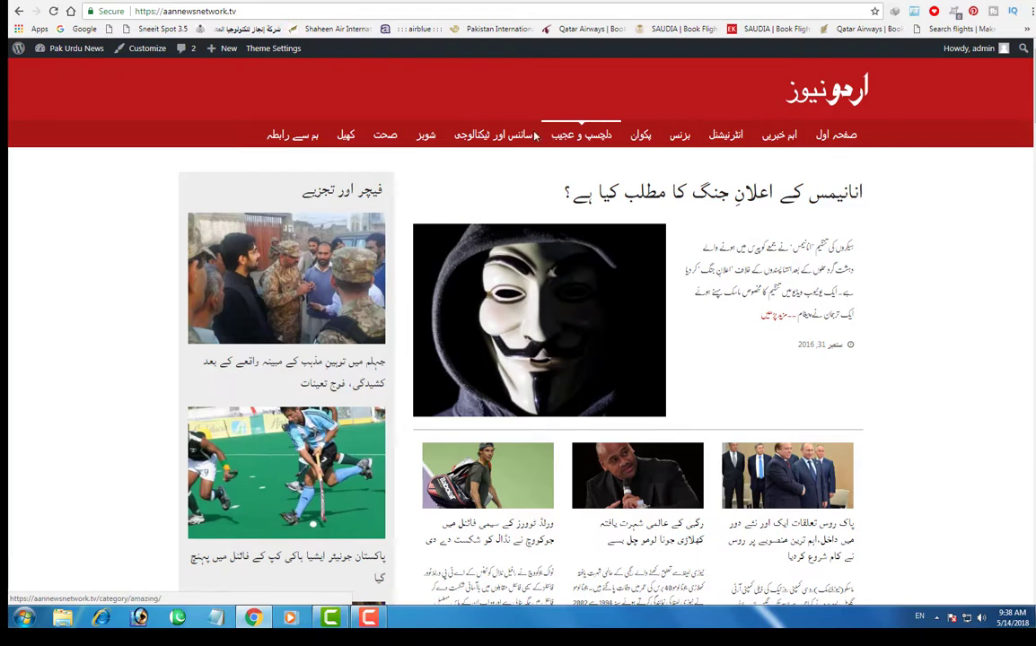
pyautogui.click(790, 136)
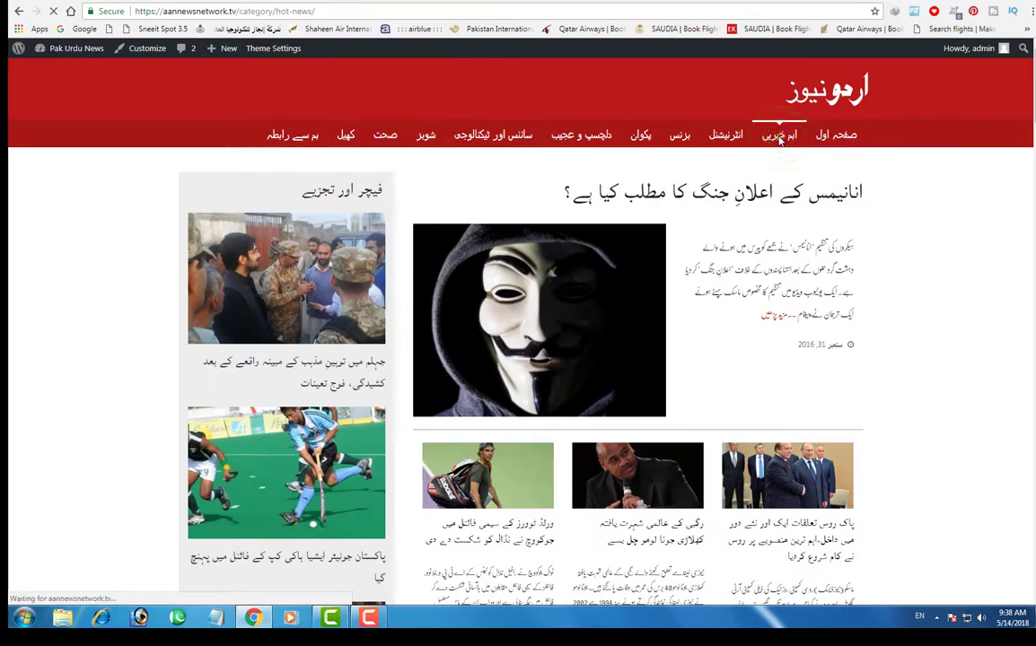
pyautogui.scroll(-8, 937, 256)
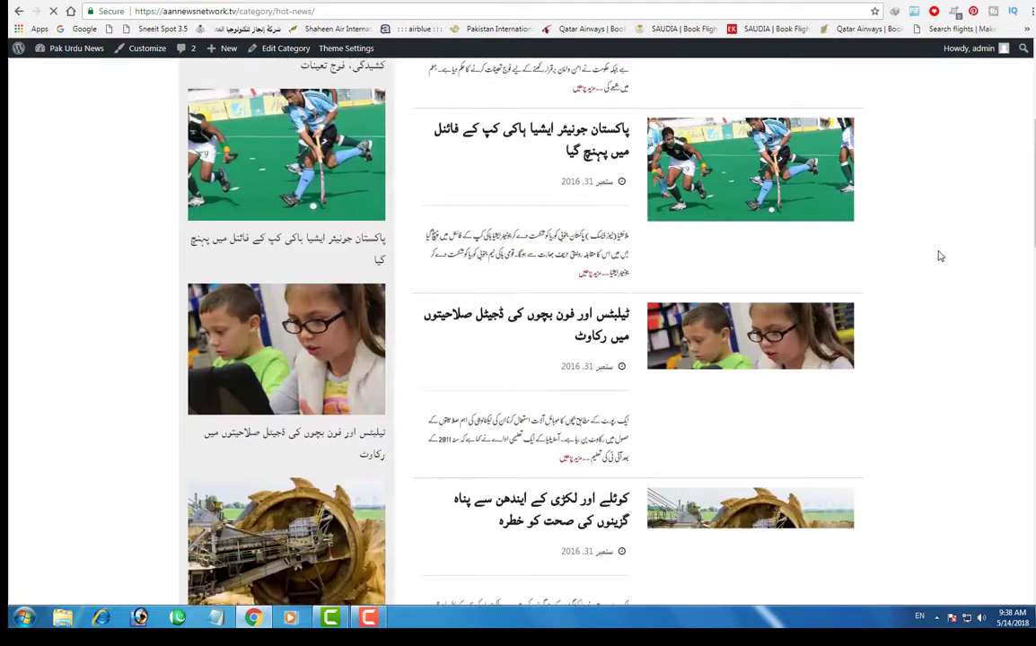
pyautogui.scroll(8, 936, 257)
pyautogui.click(838, 133)
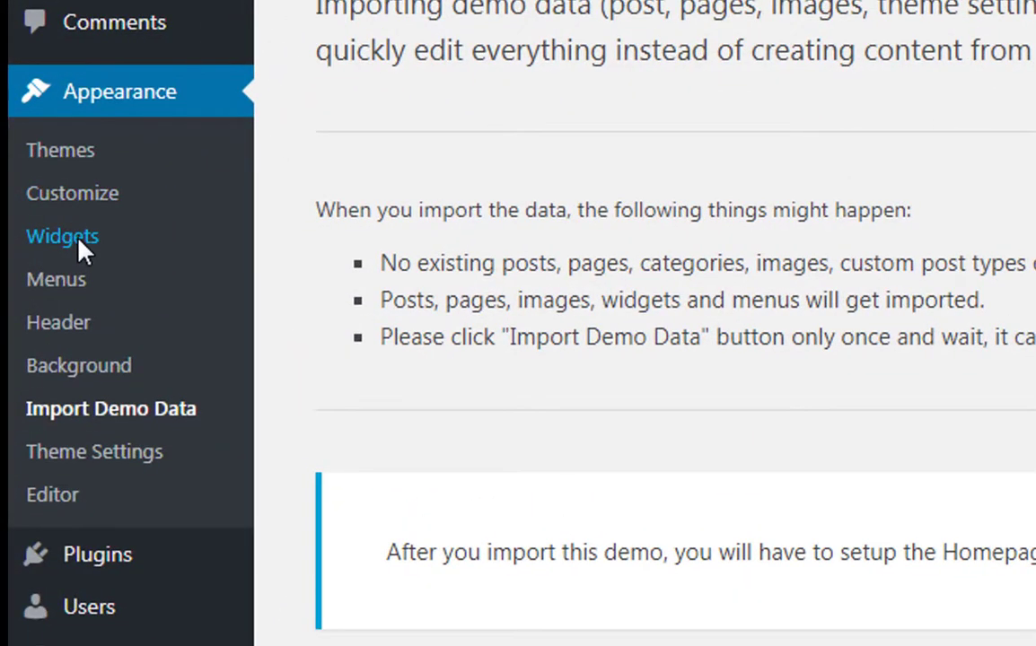
# - Open Appearance > Widgets and expand the Sidebar widget area
pyautogui.click(18, 227)
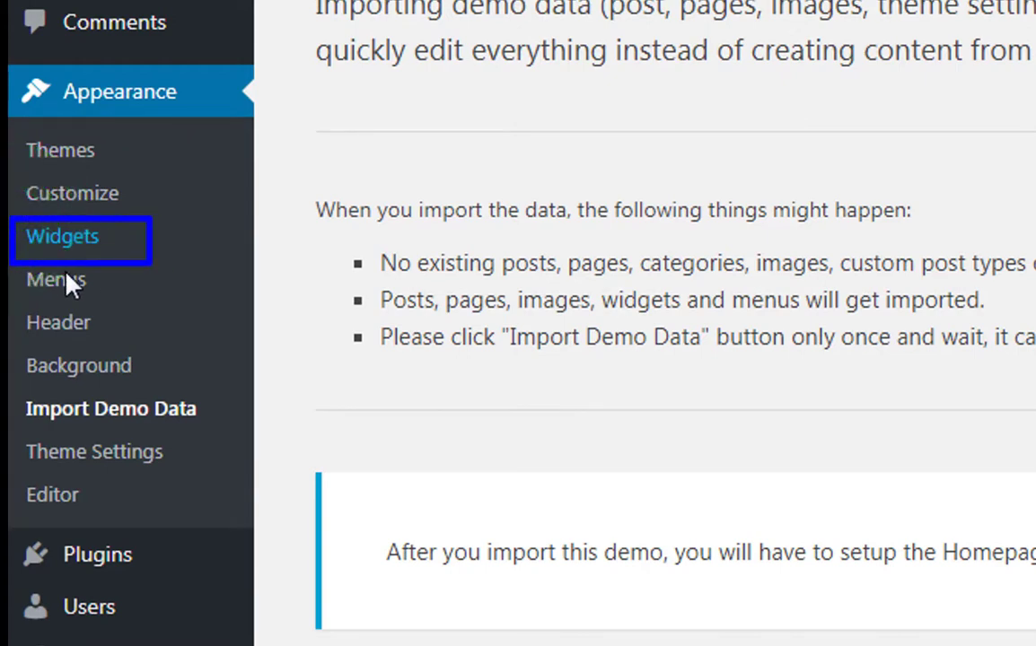
pyautogui.click(73, 228)
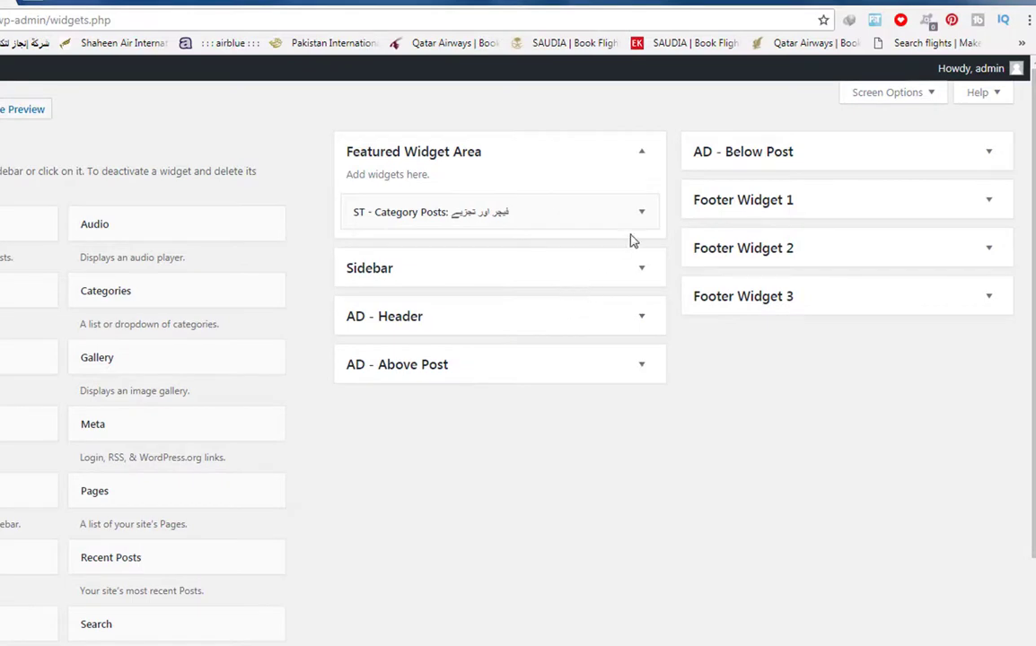
pyautogui.click(643, 215)
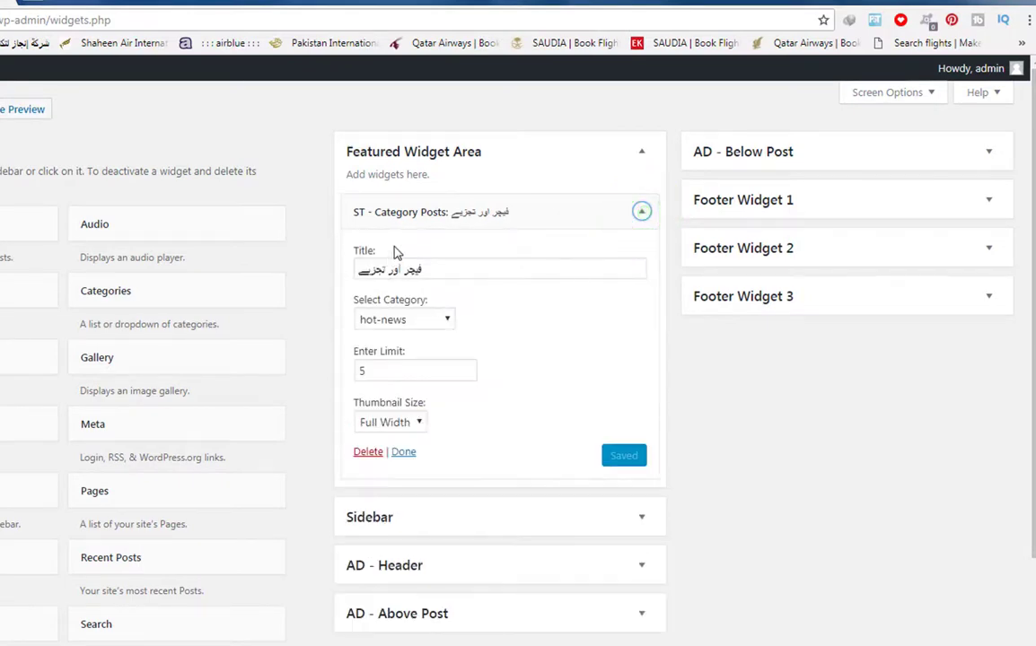
pyautogui.click(404, 453)
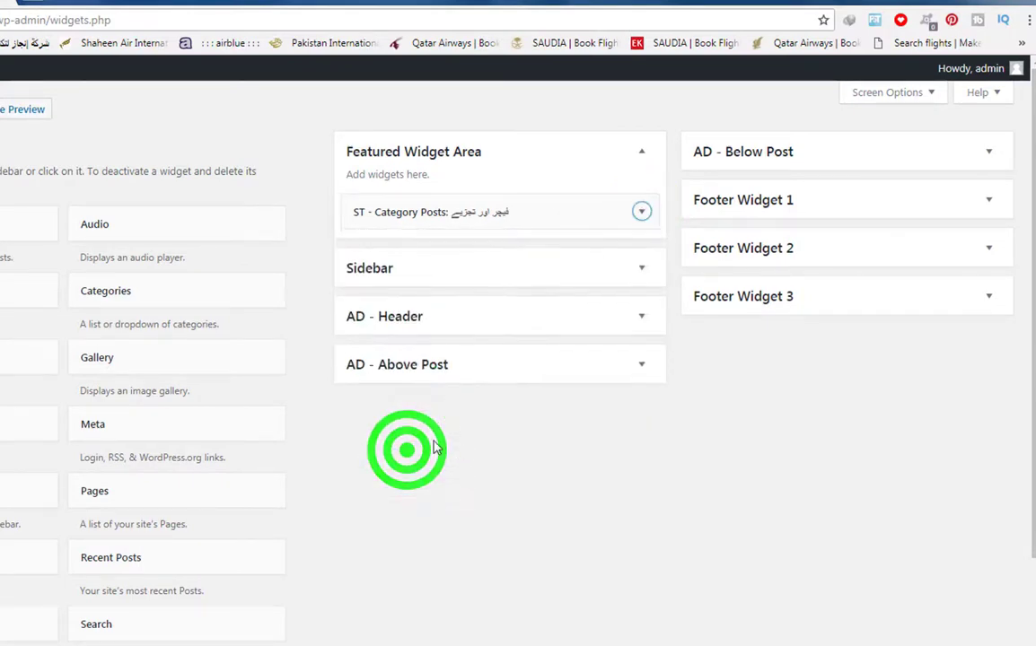
pyautogui.click(642, 269)
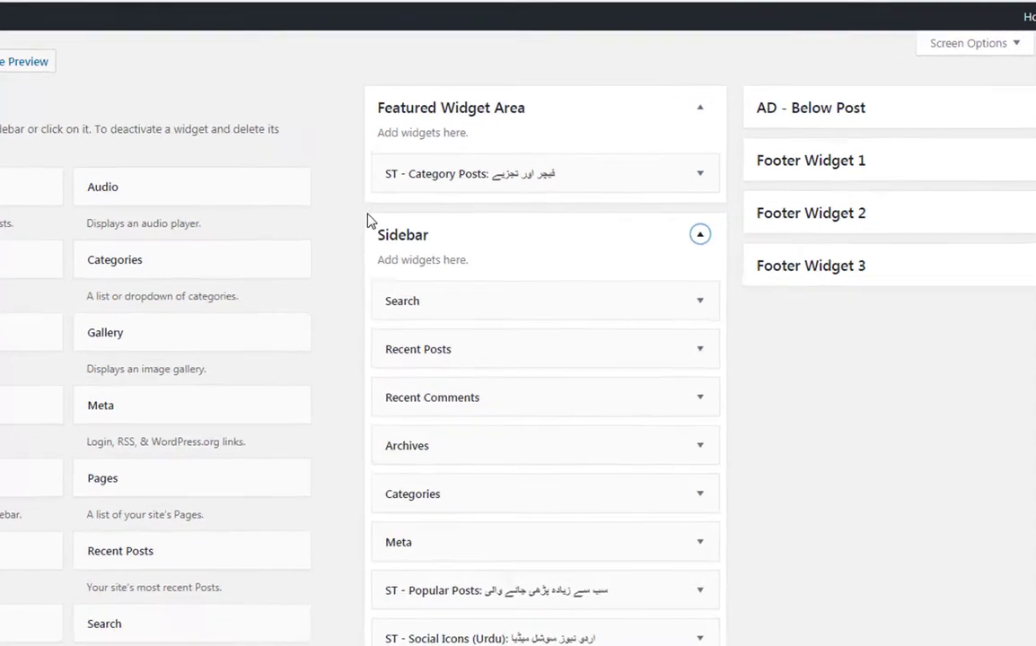
pyautogui.moveTo(335, 250); pyautogui.dragTo(480, 305)
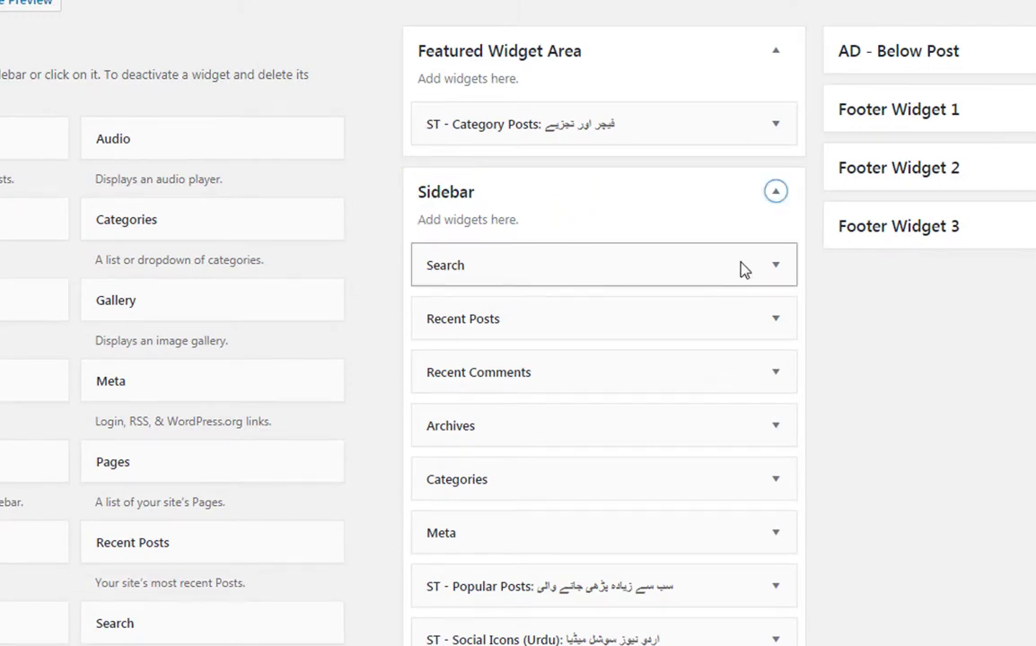
# - Delete the Search, Recent Posts, Recent Comments, Archives and Categories widgets from the Sidebar
pyautogui.click(775, 264)
pyautogui.click(454, 372)
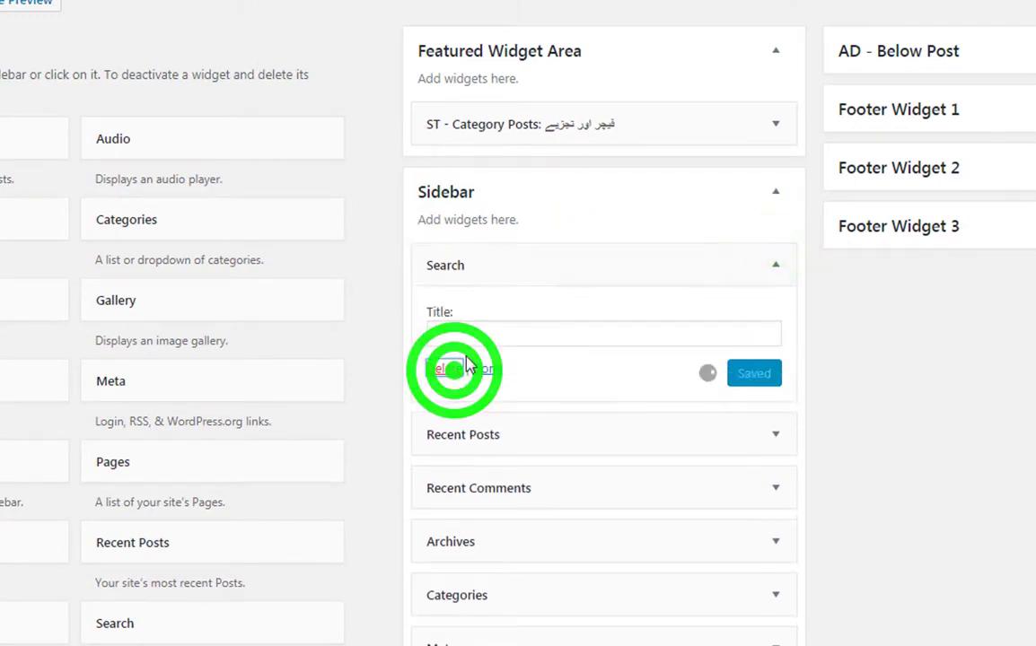
pyautogui.click(777, 267)
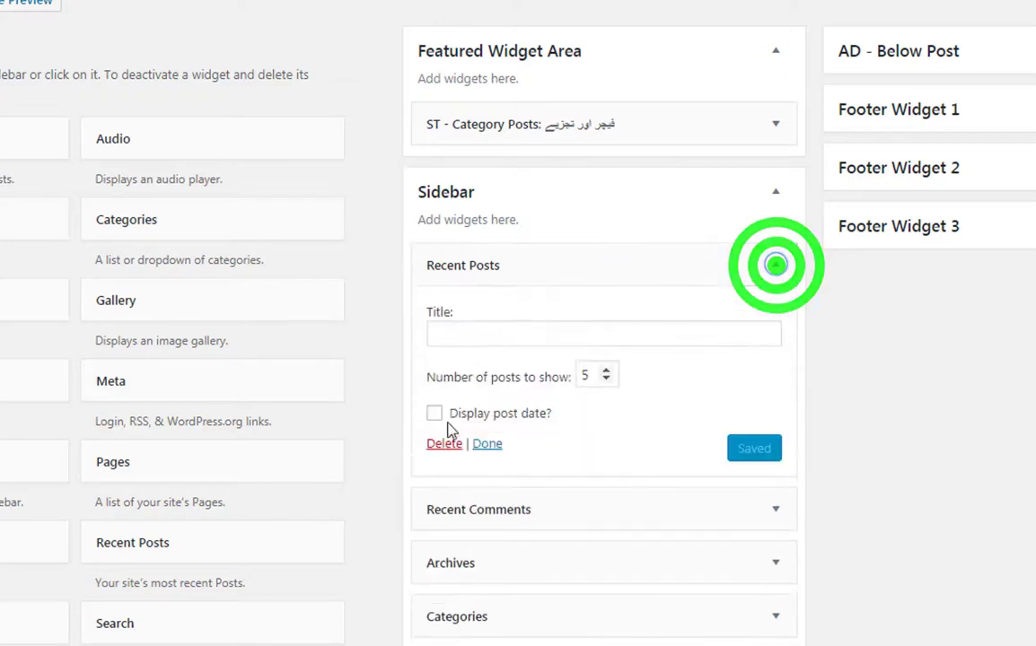
pyautogui.click(440, 442)
pyautogui.click(777, 266)
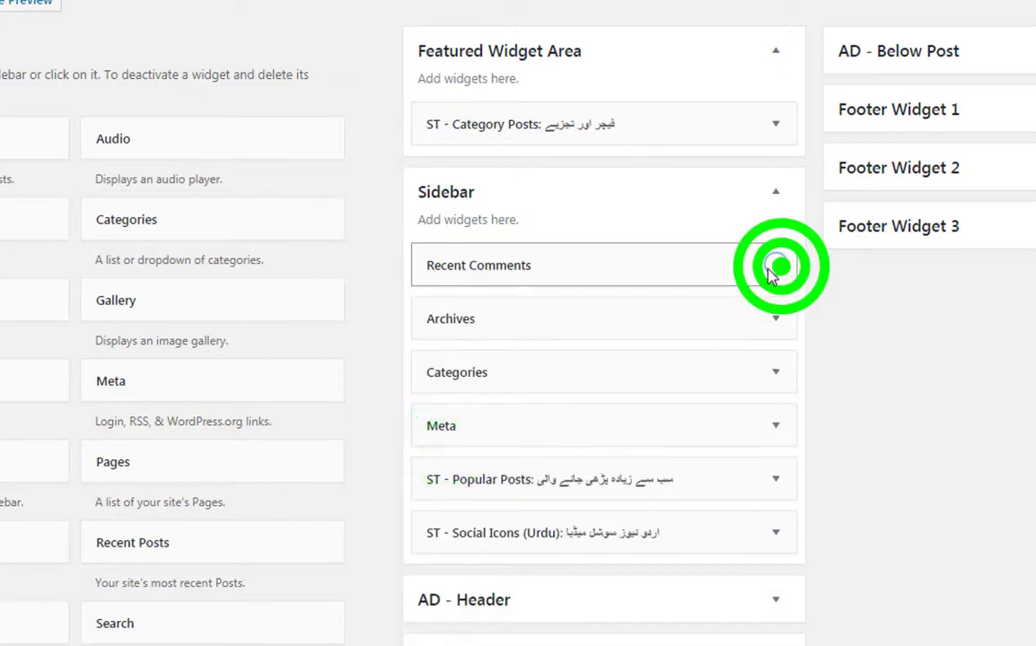
pyautogui.click(449, 412)
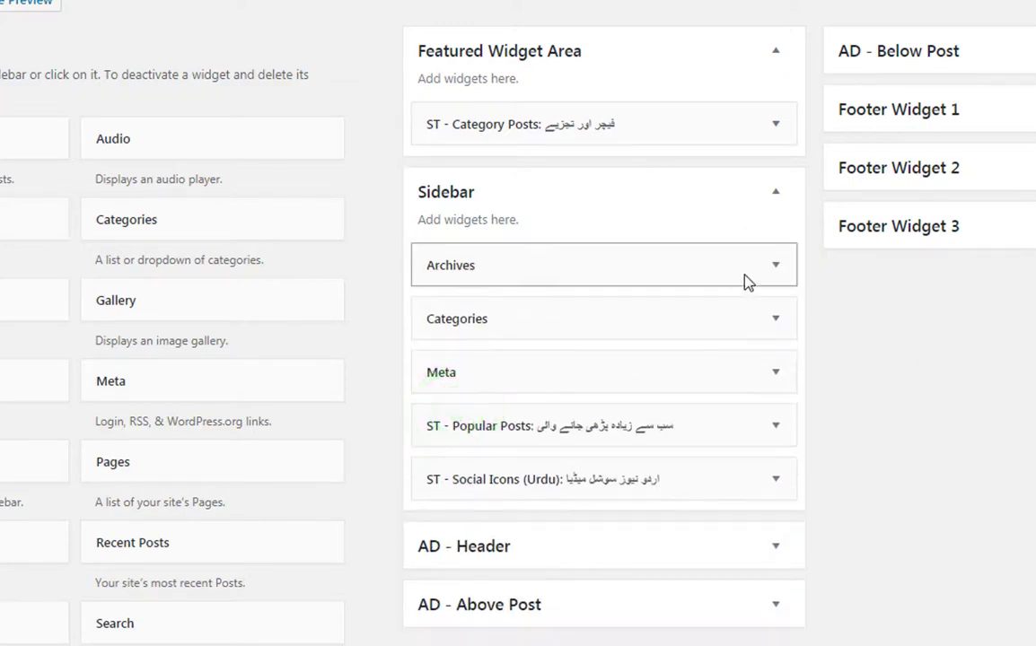
pyautogui.click(775, 266)
pyautogui.click(440, 423)
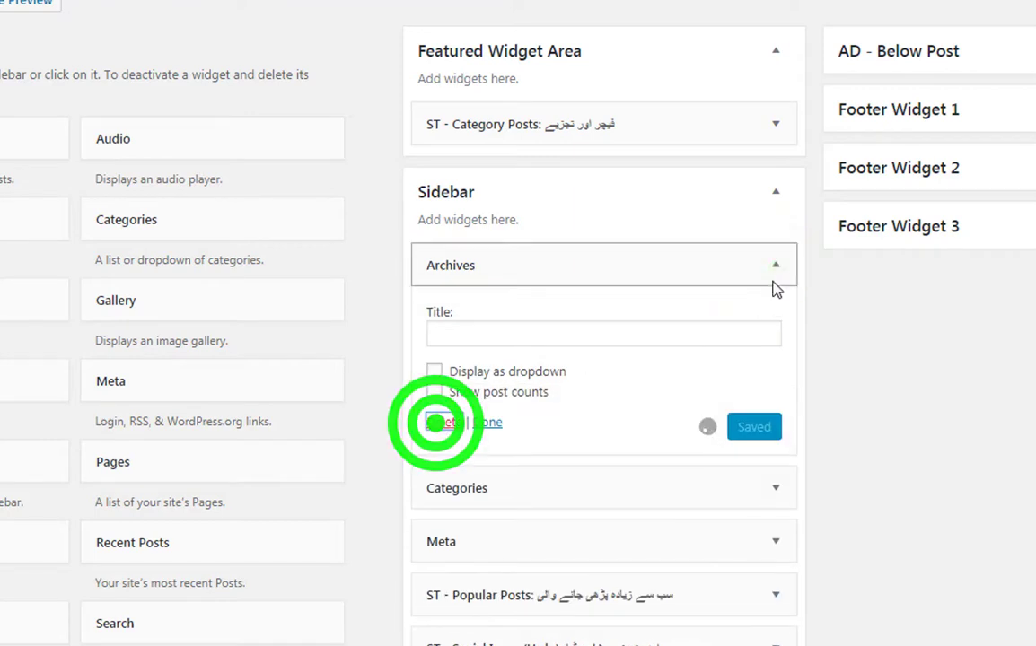
pyautogui.click(776, 264)
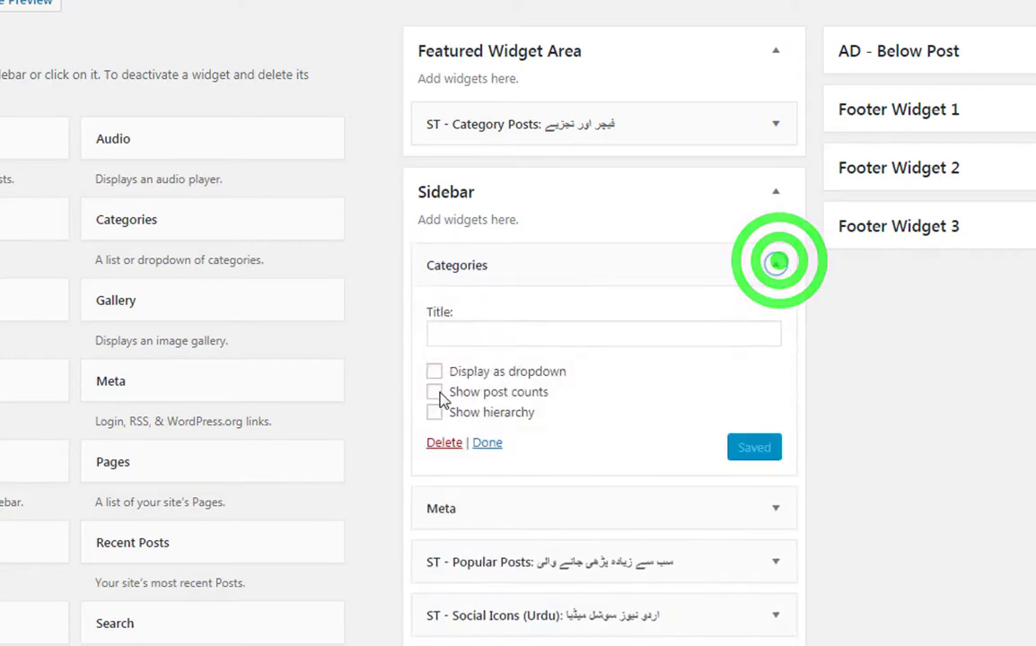
pyautogui.click(444, 443)
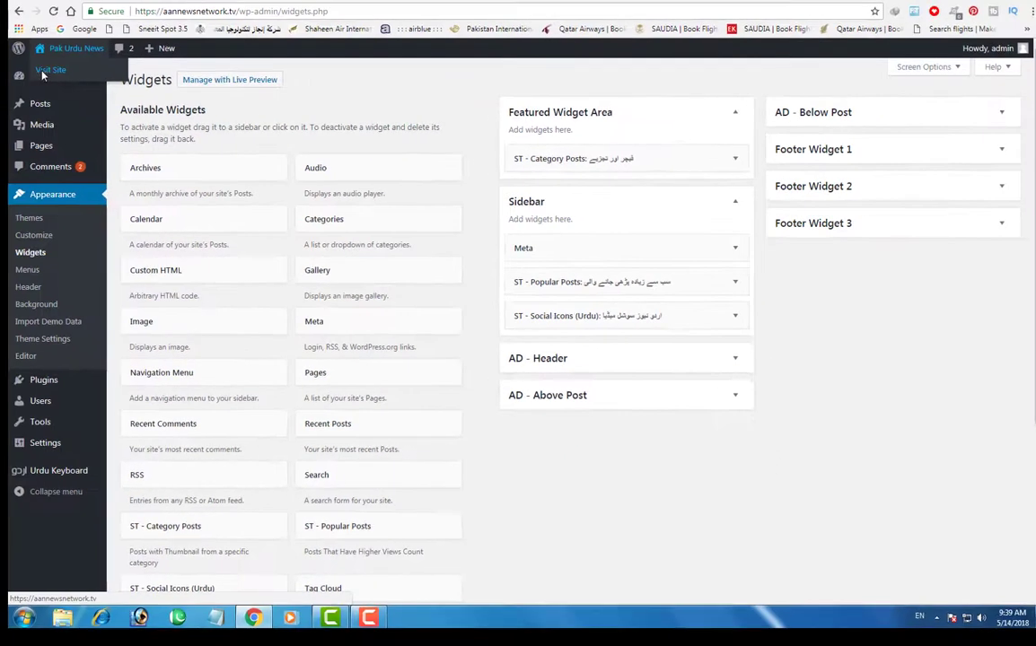
pyautogui.click(49, 72)
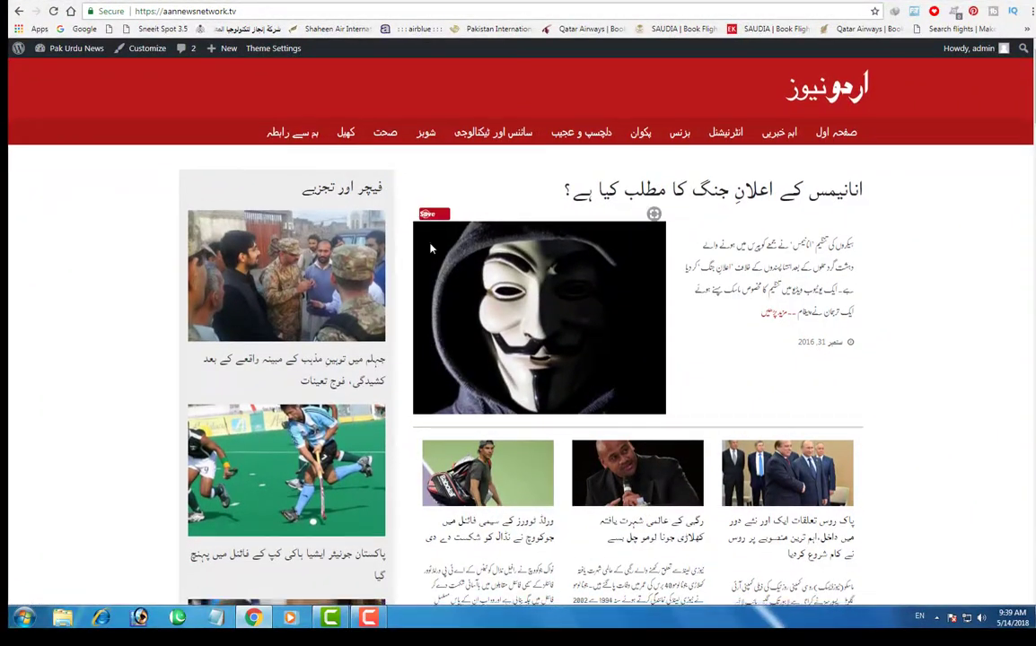
pyautogui.scroll(-10, 501, 307)
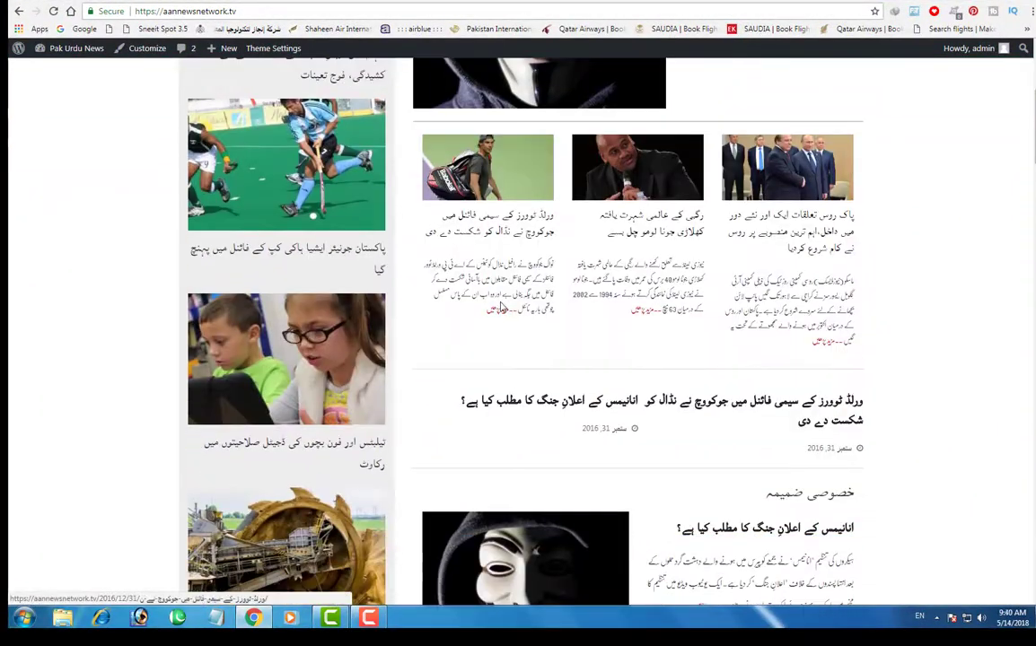
pyautogui.scroll(-3, 501, 307)
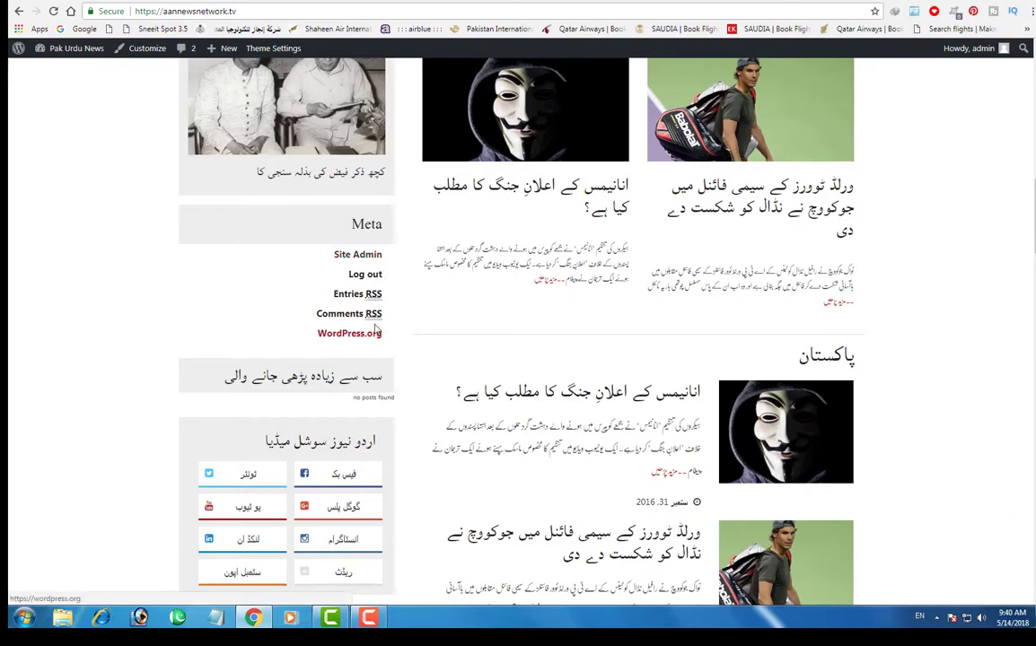
pyautogui.scroll(-6, 737, 435)
pyautogui.scroll(4, 737, 434)
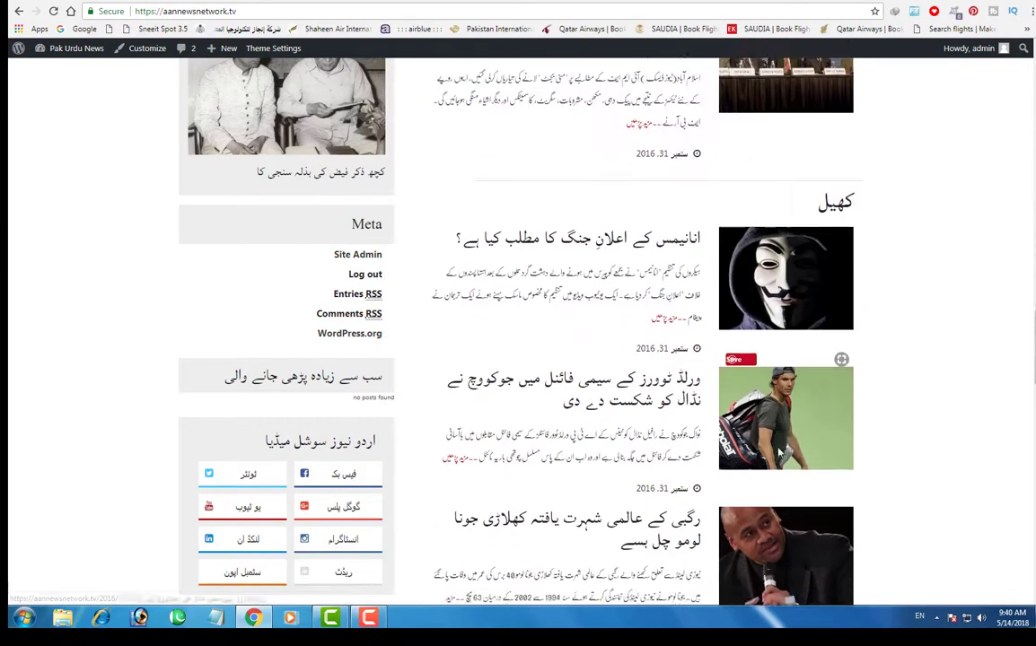
pyautogui.scroll(-16, 737, 434)
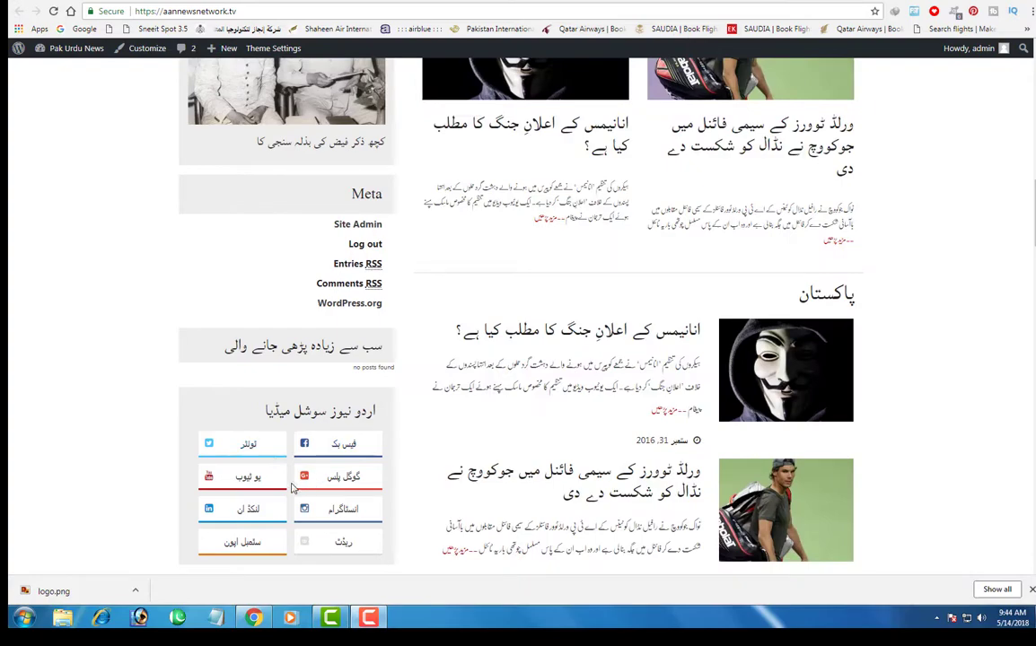
pyautogui.moveTo(180, 391); pyautogui.dragTo(393, 571)
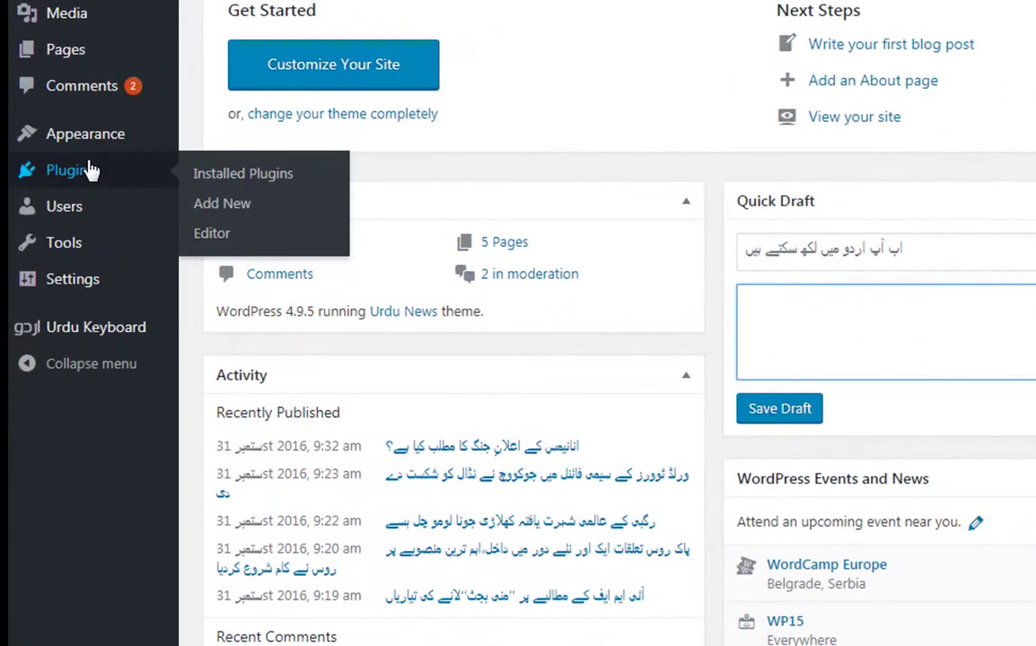
# - Open Appearance > Theme Settings and go to the xPanel Social Media URL Settings
pyautogui.moveTo(57, 248)
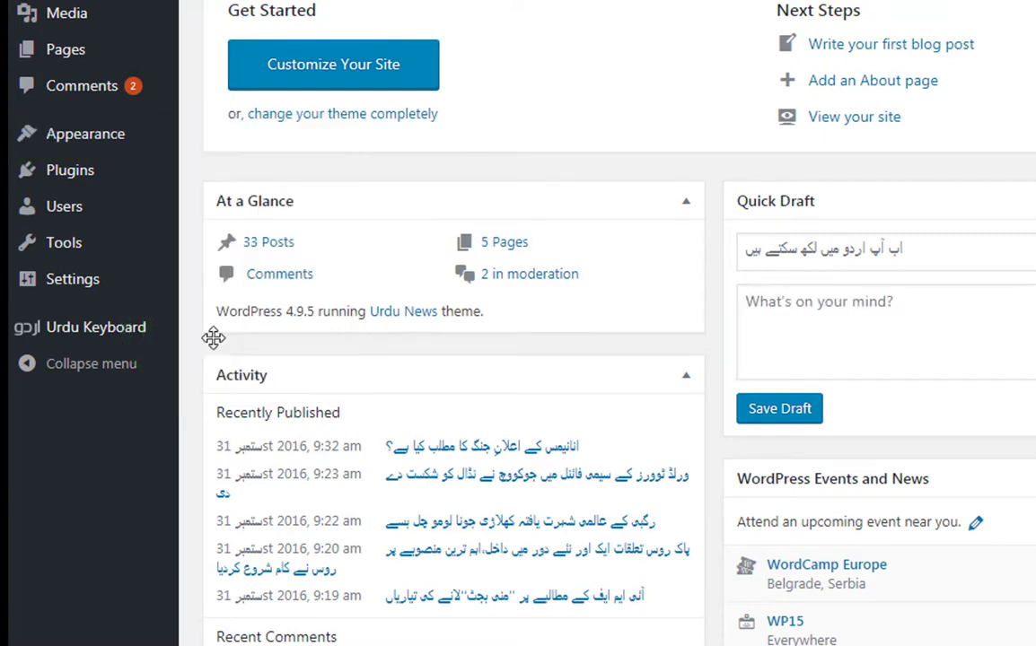
pyautogui.moveTo(90, 136)
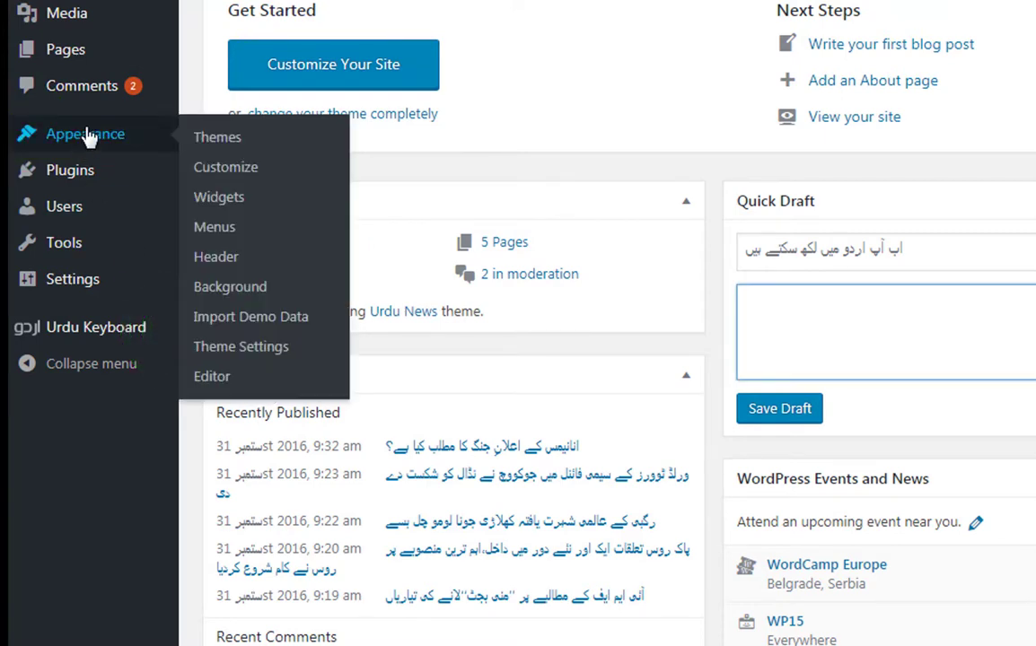
pyautogui.click(210, 350)
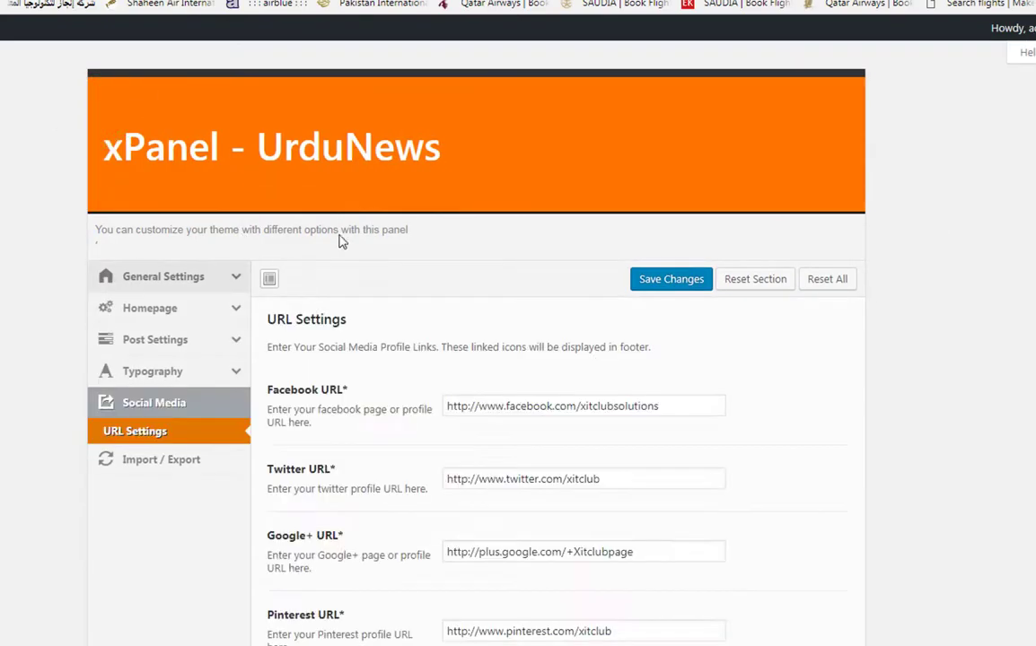
pyautogui.click(187, 276)
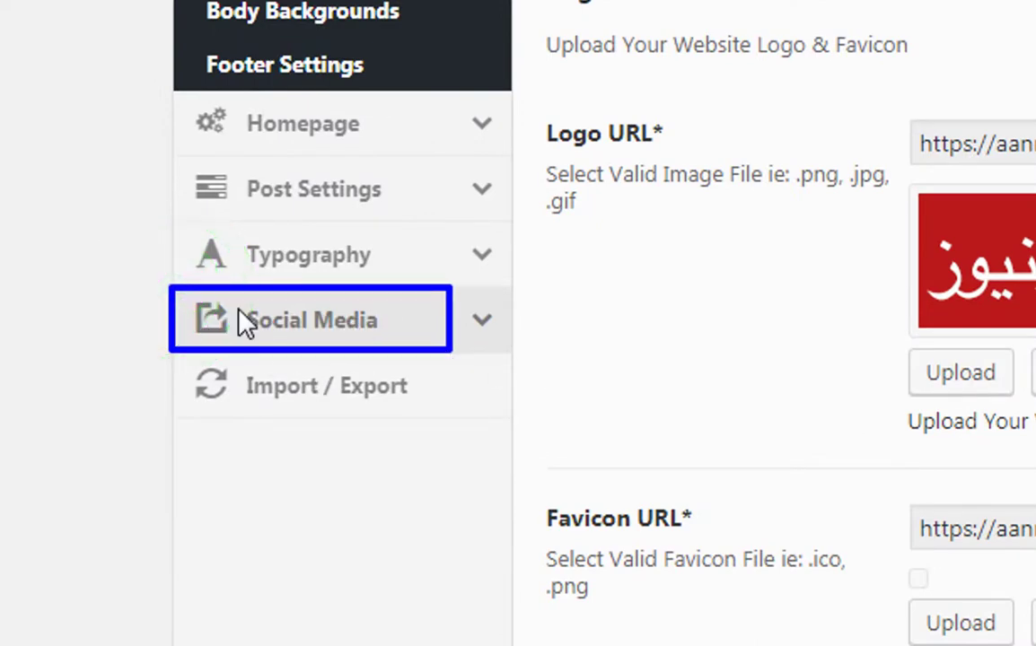
pyautogui.click(307, 319)
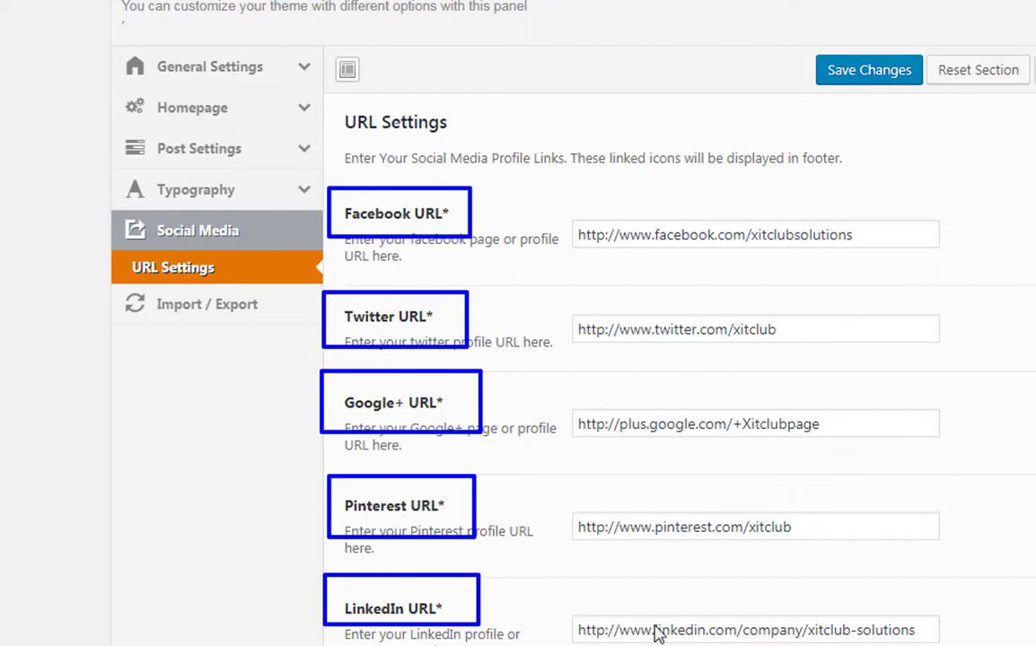
# - Replace the Facebook, Twitter, Google+ and Pinterest profile names with the site's own
pyautogui.scroll(-5, 655, 634)
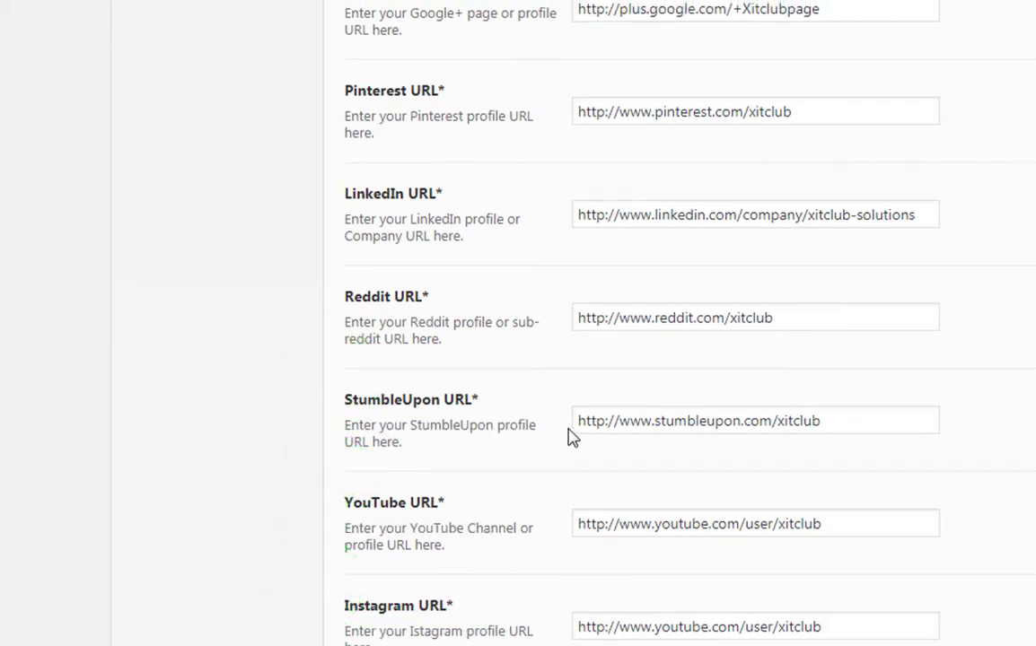
pyautogui.scroll(6, 569, 434)
pyautogui.click(902, 342)
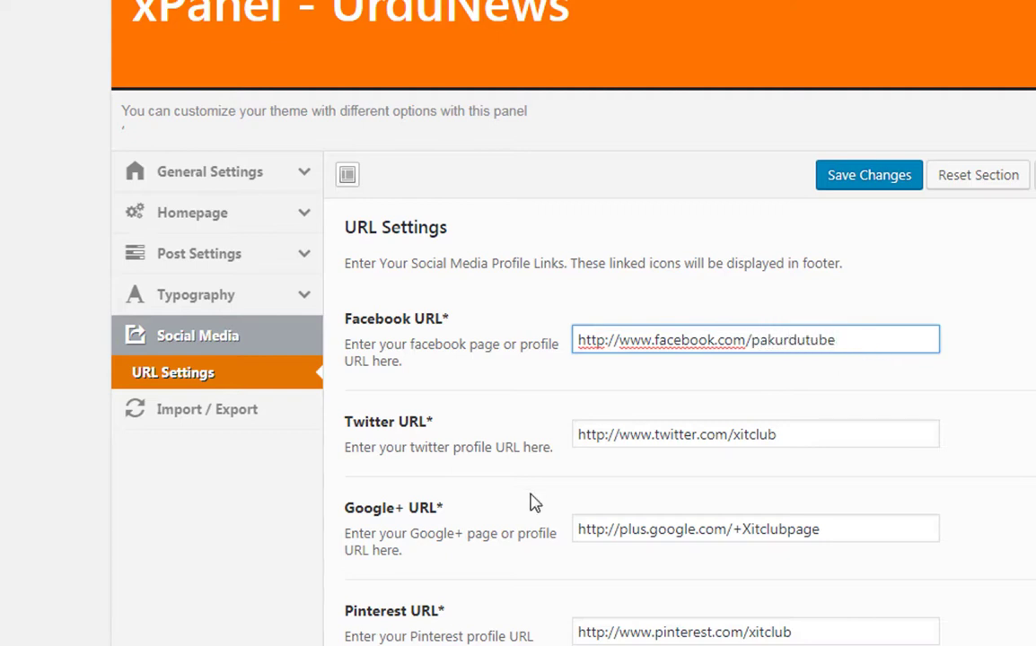
pyautogui.click(811, 444)
pyautogui.press('BackSpace')
pyautogui.press('BackSpace')
pyautogui.press('BackSpace')
pyautogui.press('BackSpace')
pyautogui.press('BackSpace')
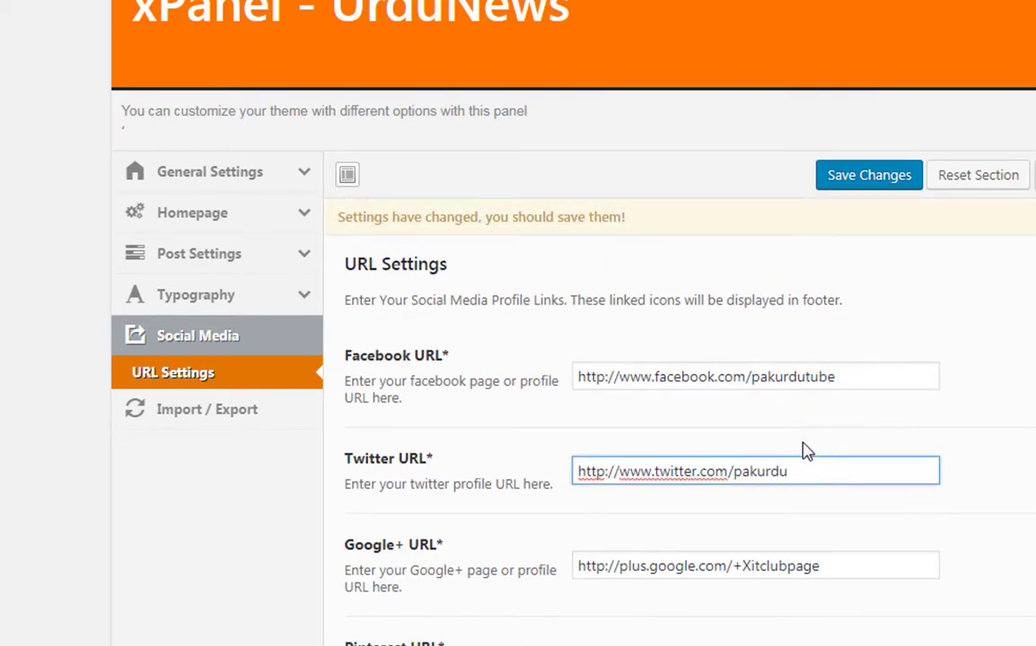
pyautogui.click(844, 579)
pyautogui.press('BackSpace')
pyautogui.press('BackSpace')
pyautogui.press('BackSpace')
pyautogui.press('BackSpace')
pyautogui.press('BackSpace')
pyautogui.press('BackSpace')
pyautogui.press('BackSpace')
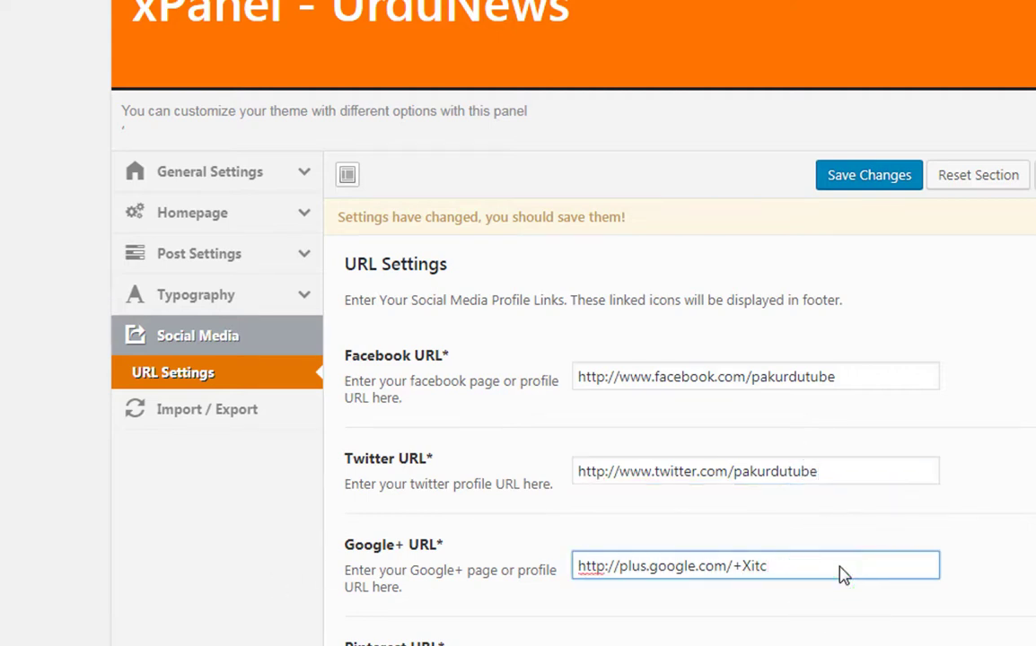
pyautogui.press('BackSpace')
pyautogui.press('BackSpace')
pyautogui.press('BackSpace')
pyautogui.press('BackSpace')
pyautogui.press('BackSpace')
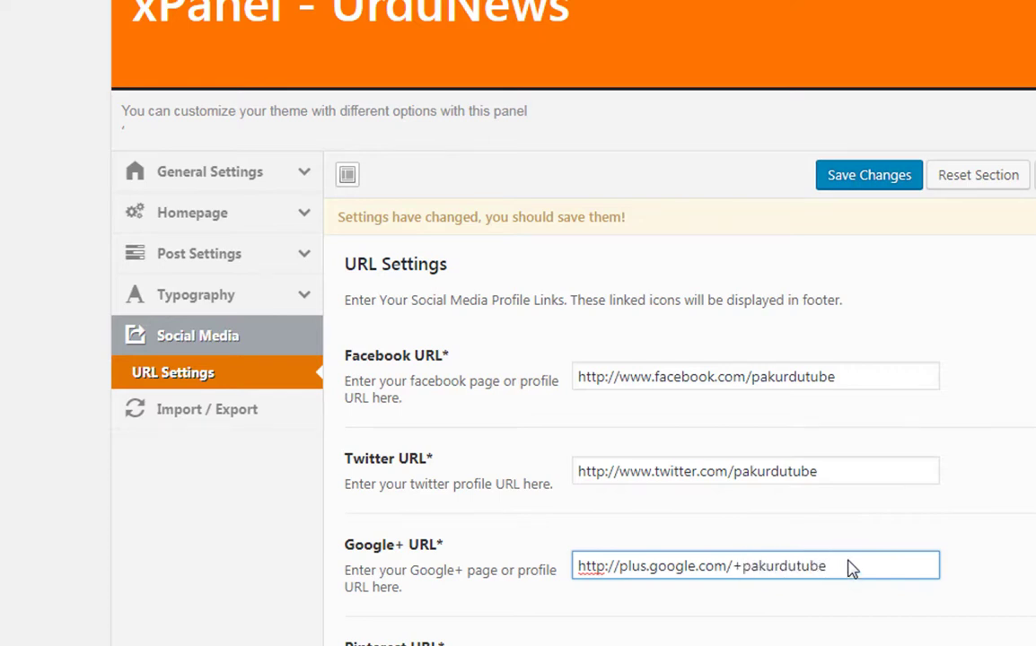
pyautogui.scroll(-3, 861, 539)
pyautogui.click(828, 460)
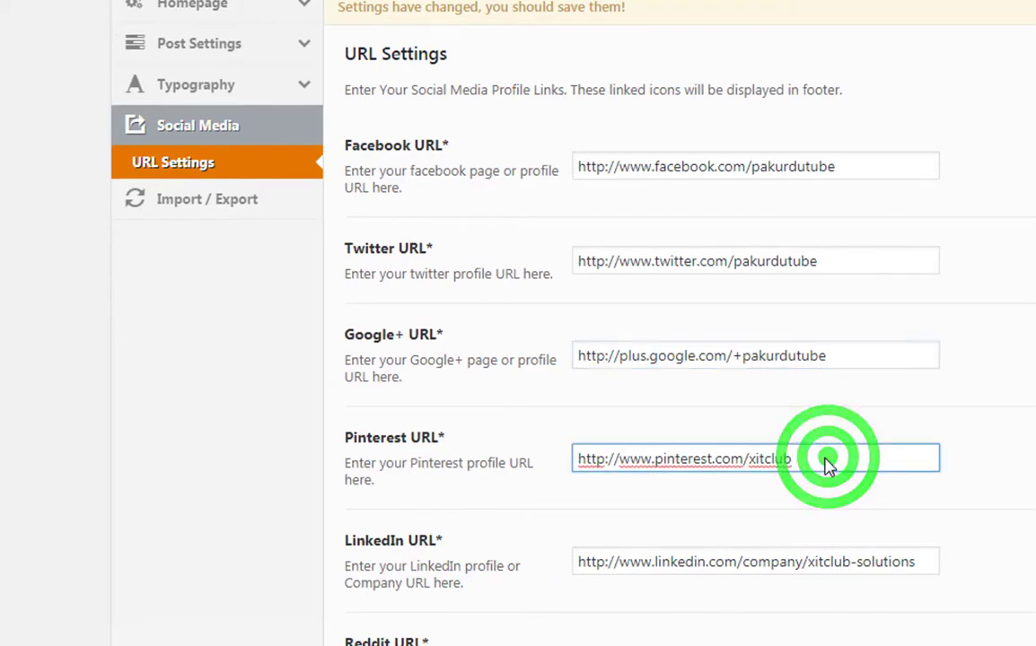
pyautogui.press('BackSpace')
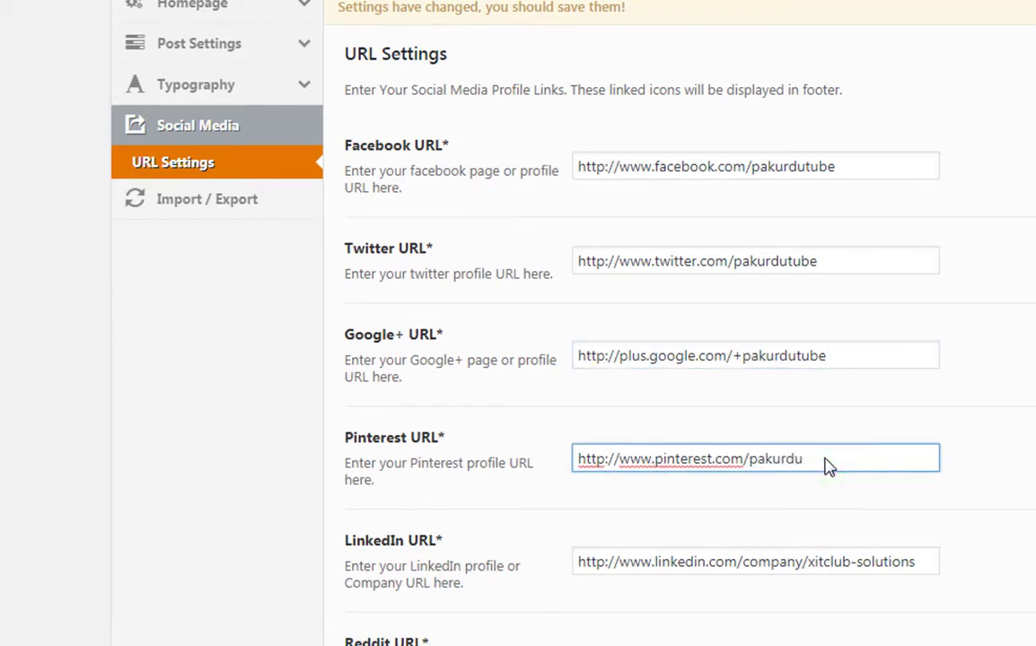
# - Replace the LinkedIn, Reddit, StumbleUpon and YouTube profile names with the site's own
pyautogui.scroll(-3, 828, 460)
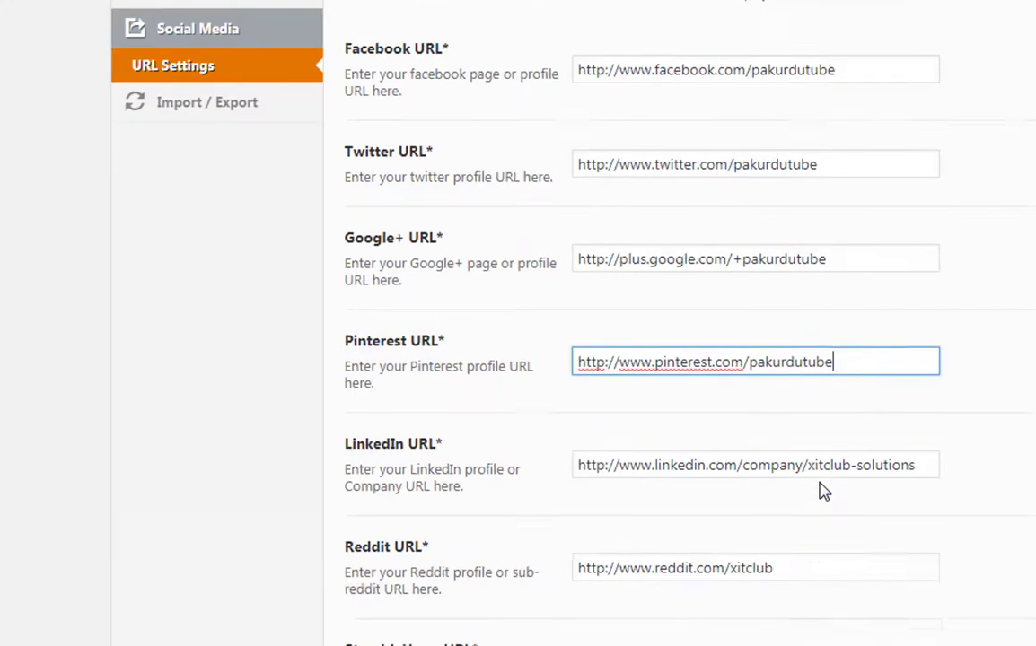
pyautogui.click(807, 316)
pyautogui.hotkey('shift', 'End')
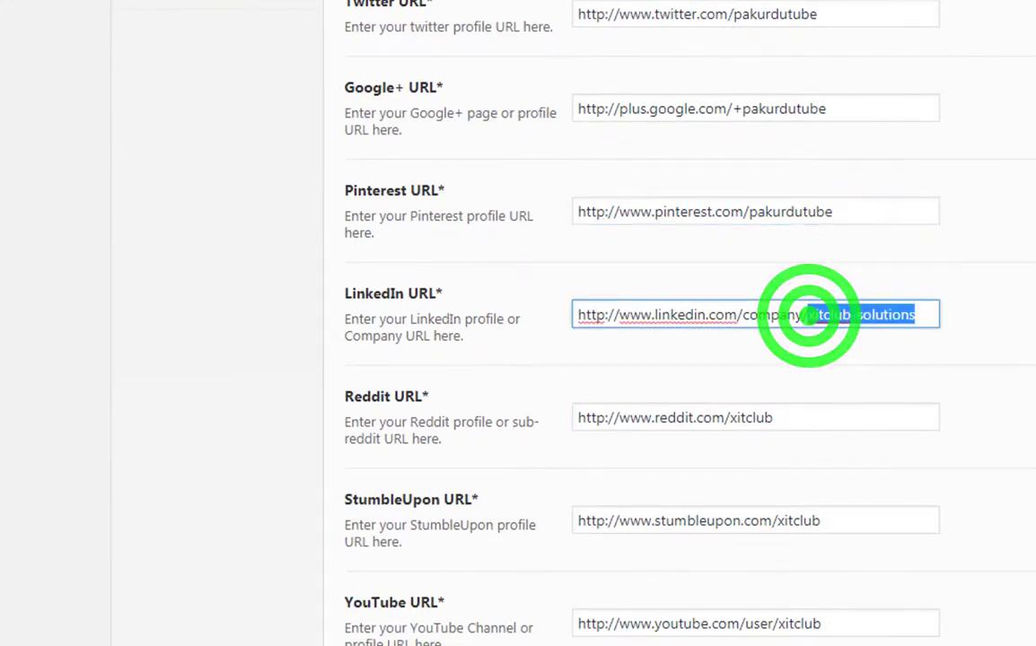
pyautogui.write('pakurdu')
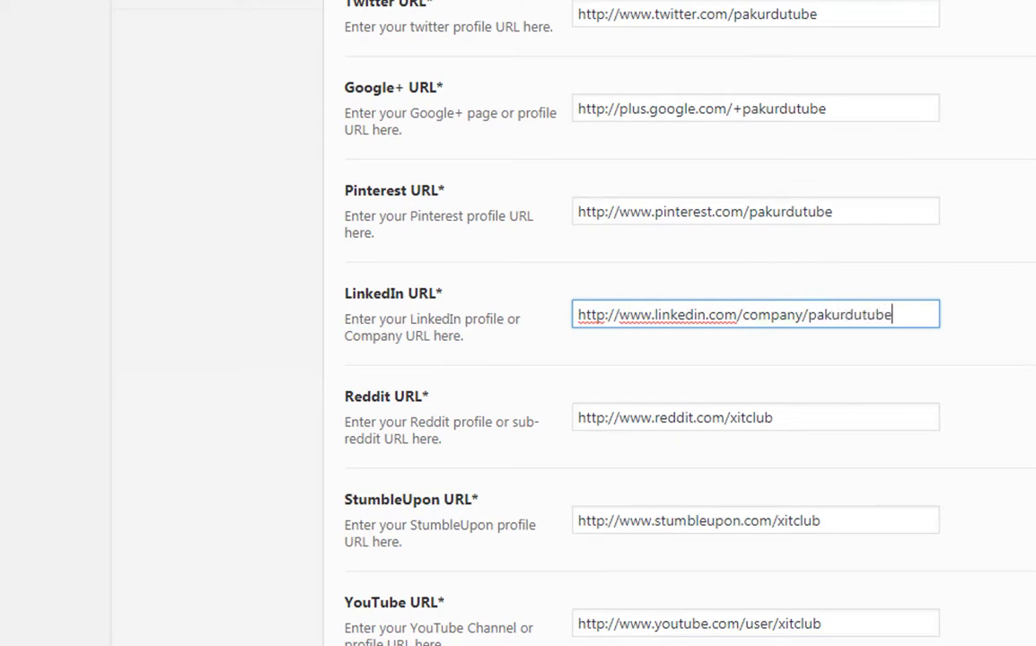
pyautogui.scroll(-1, 754, 363)
pyautogui.click(728, 316)
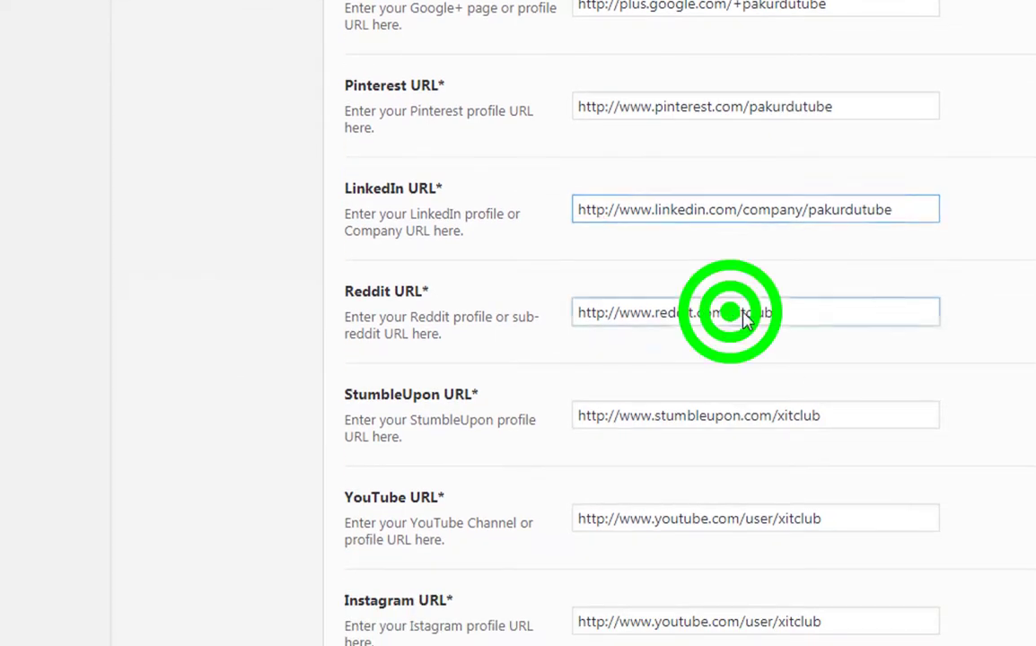
pyautogui.hotkey('shift', 'End')
pyautogui.write('pa')
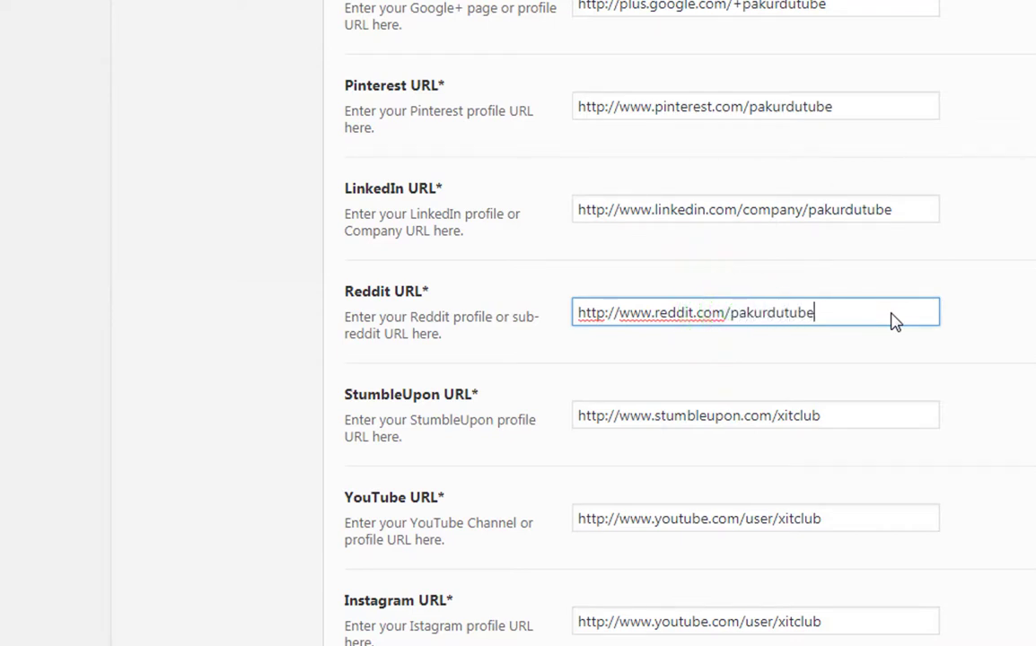
pyautogui.click(774, 418)
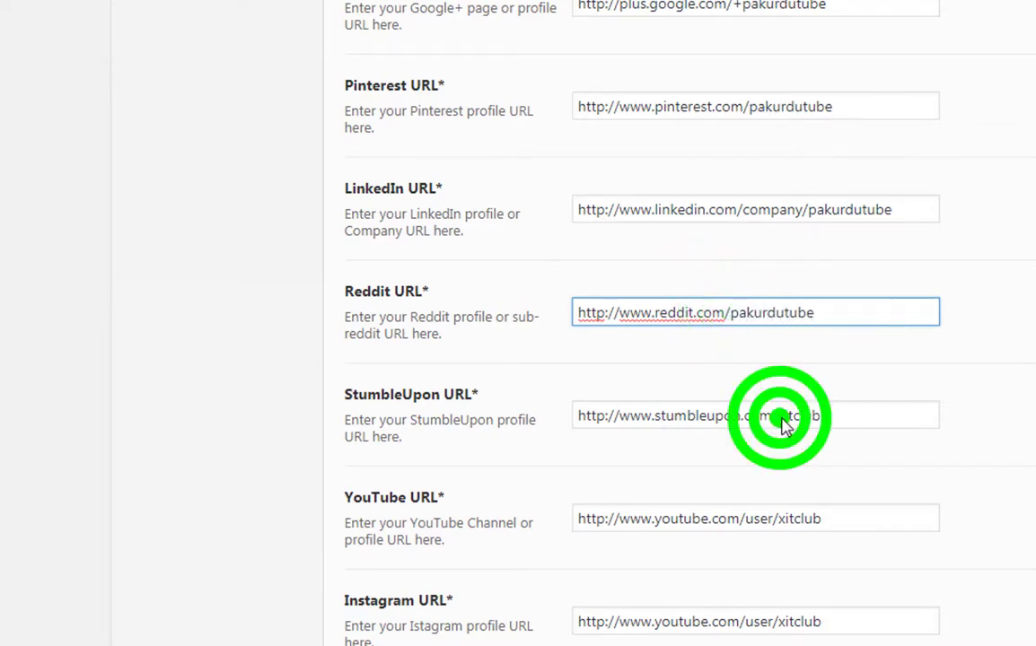
pyautogui.hotkey('shift', 'End')
pyautogui.write('pa')
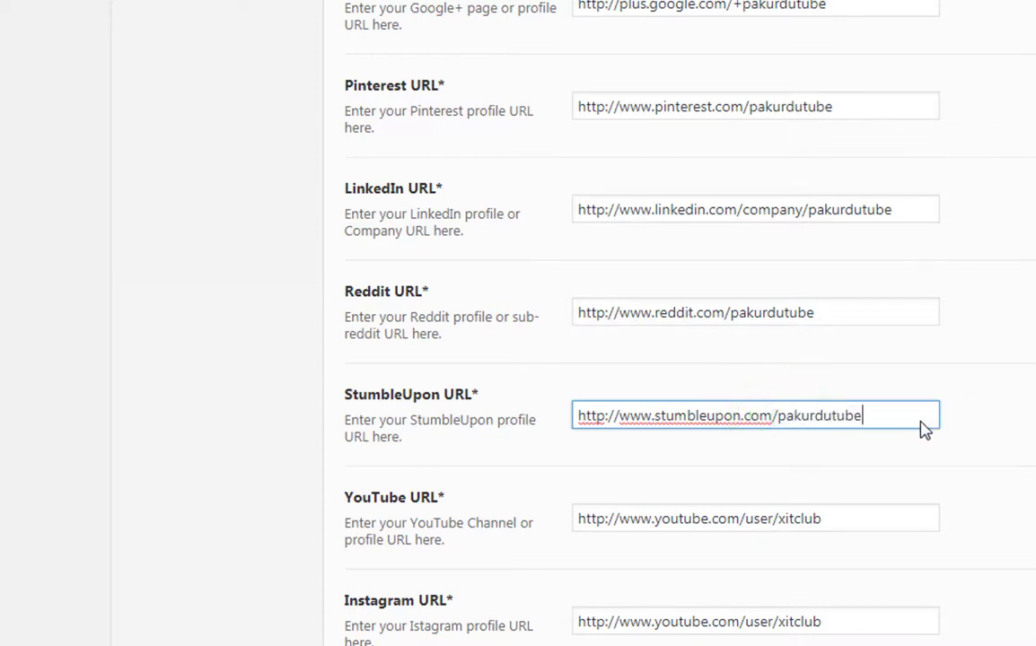
pyautogui.click(779, 519)
pyautogui.hotkey('shift', 'End')
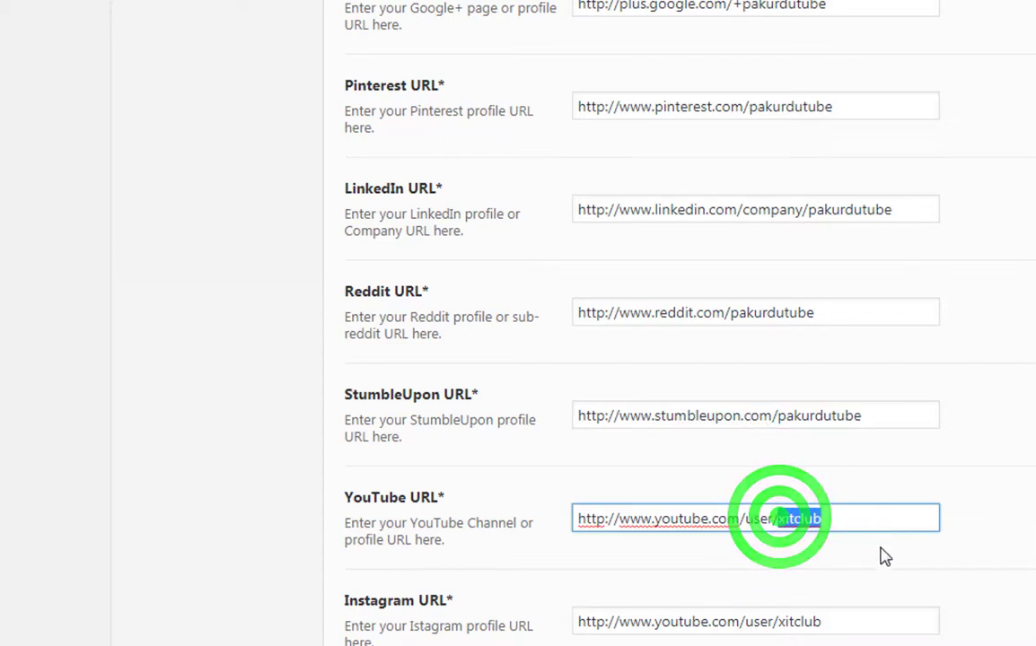
pyautogui.write('pakurdu')
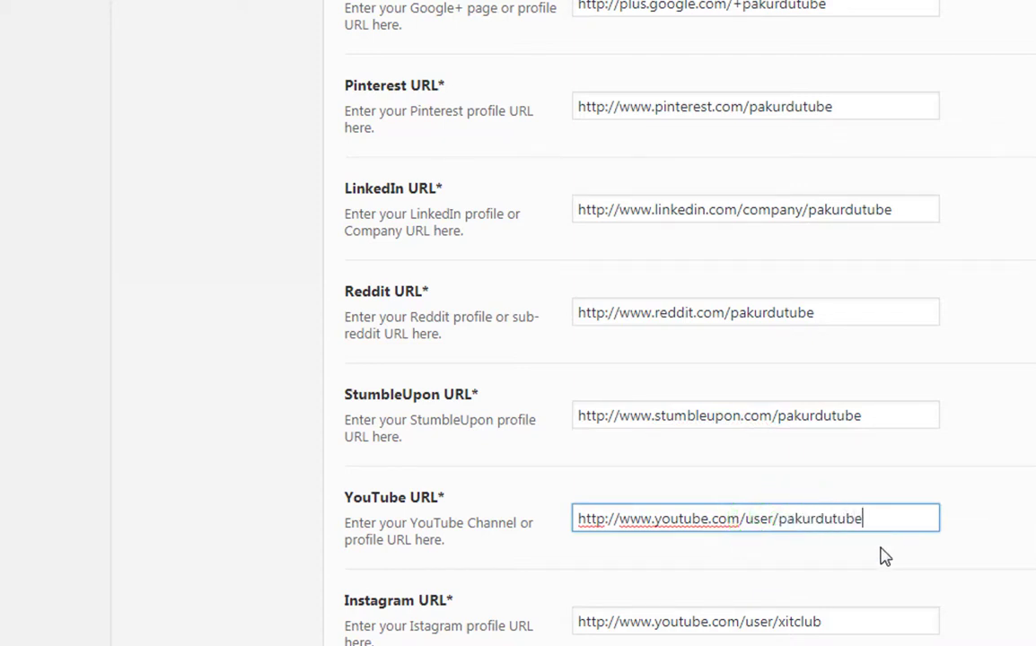
# - Set the Instagram profile name to the site's own and save the social URLs
pyautogui.scroll(-2, 658, 575)
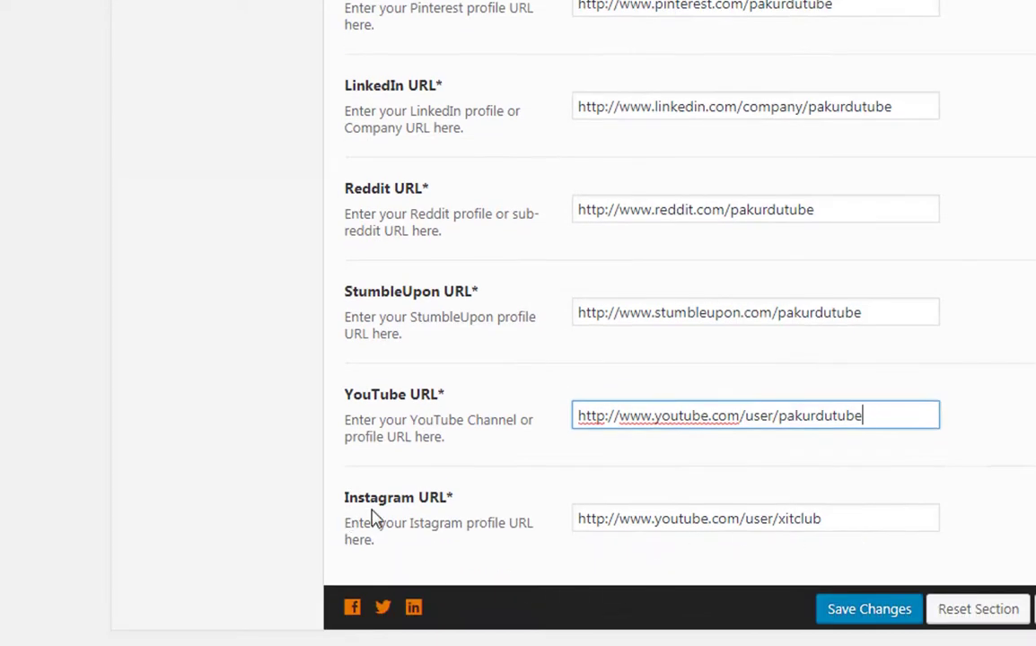
pyautogui.click(780, 521)
pyautogui.hotkey('shift', 'End')
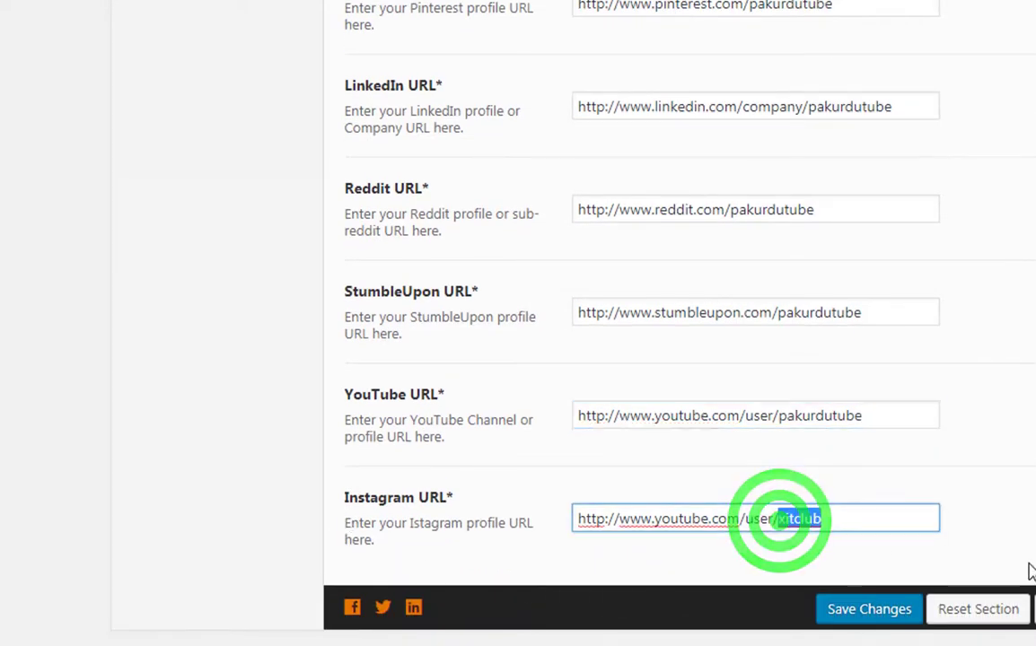
pyautogui.write('pakurdu')
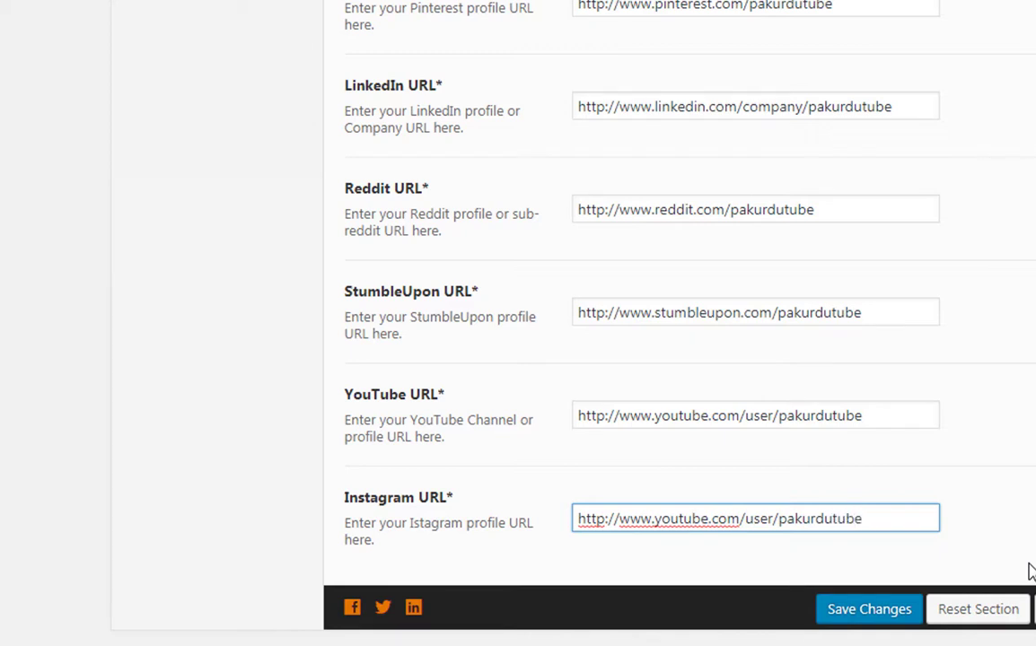
pyautogui.click(795, 589)
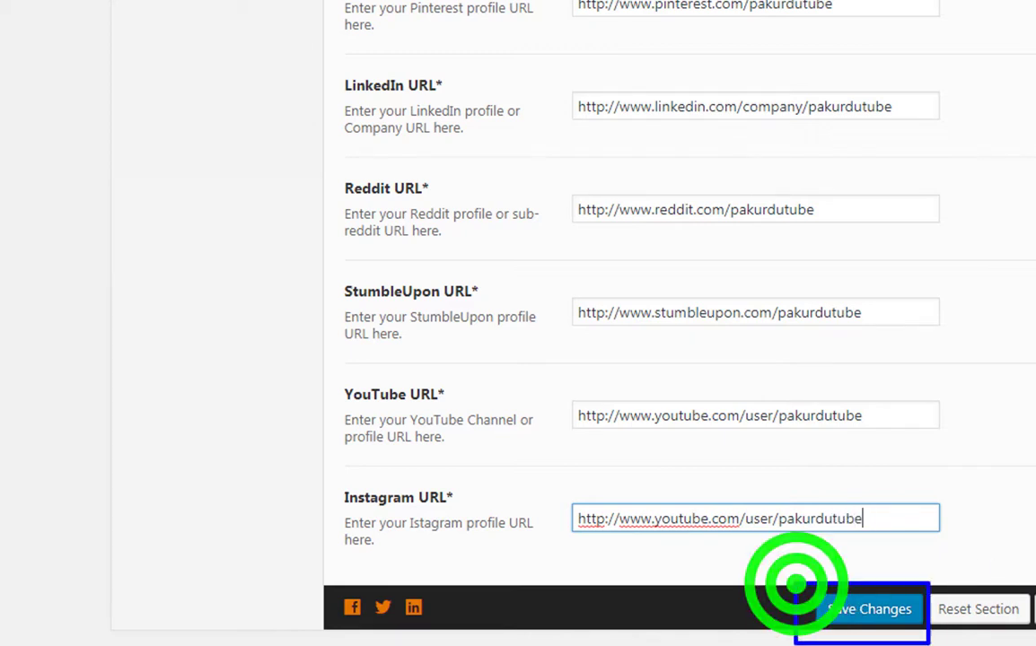
pyautogui.click(876, 616)
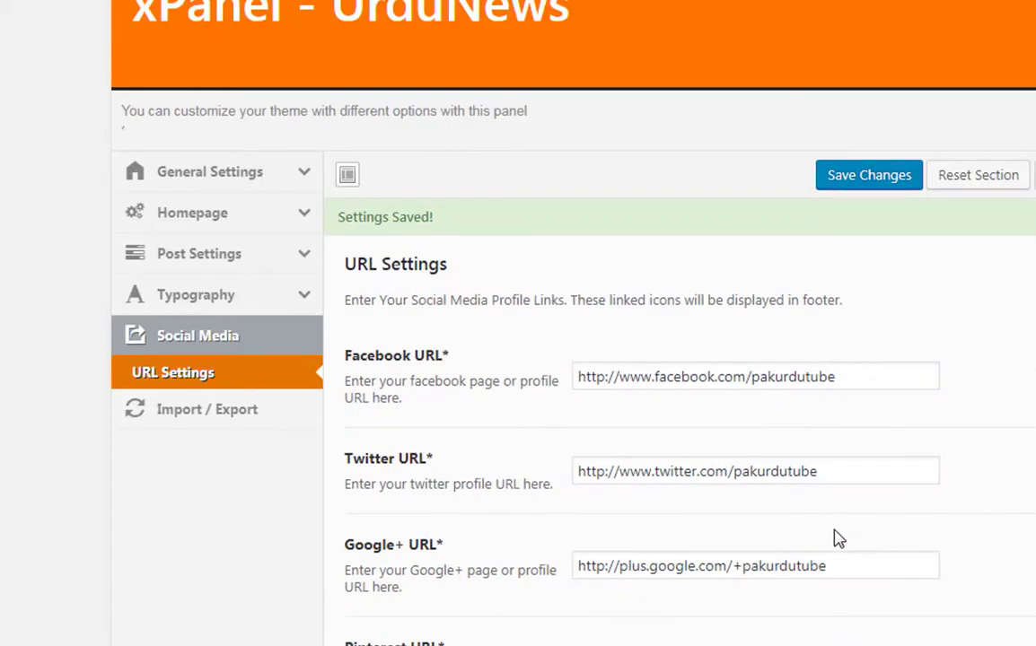
# - Reload the live front page to check the saved social links
pyautogui.click(325, 204)
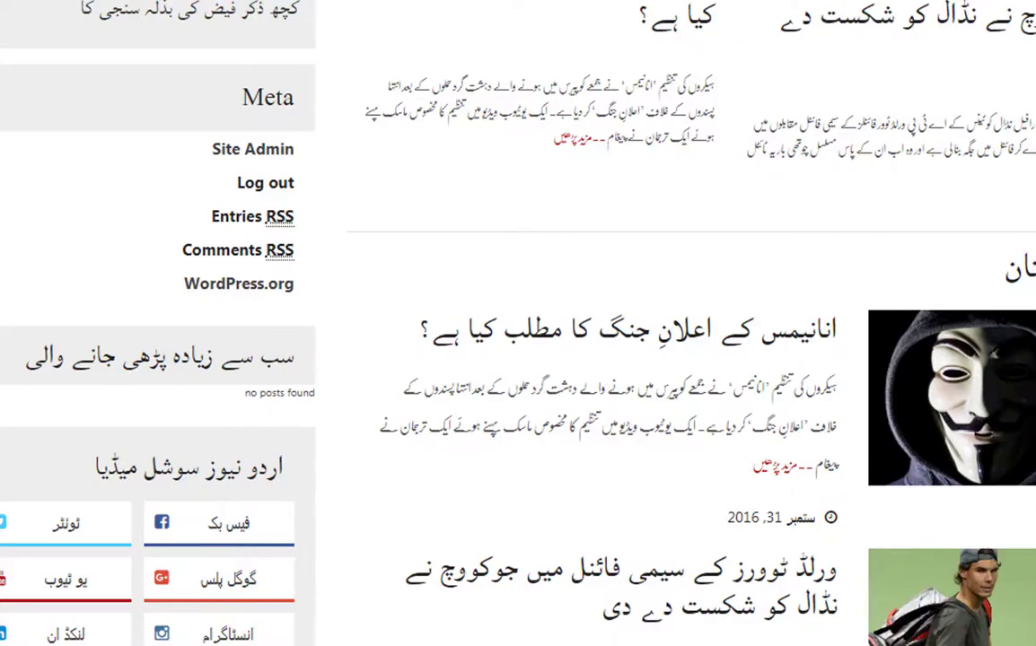
pyautogui.press('F5')
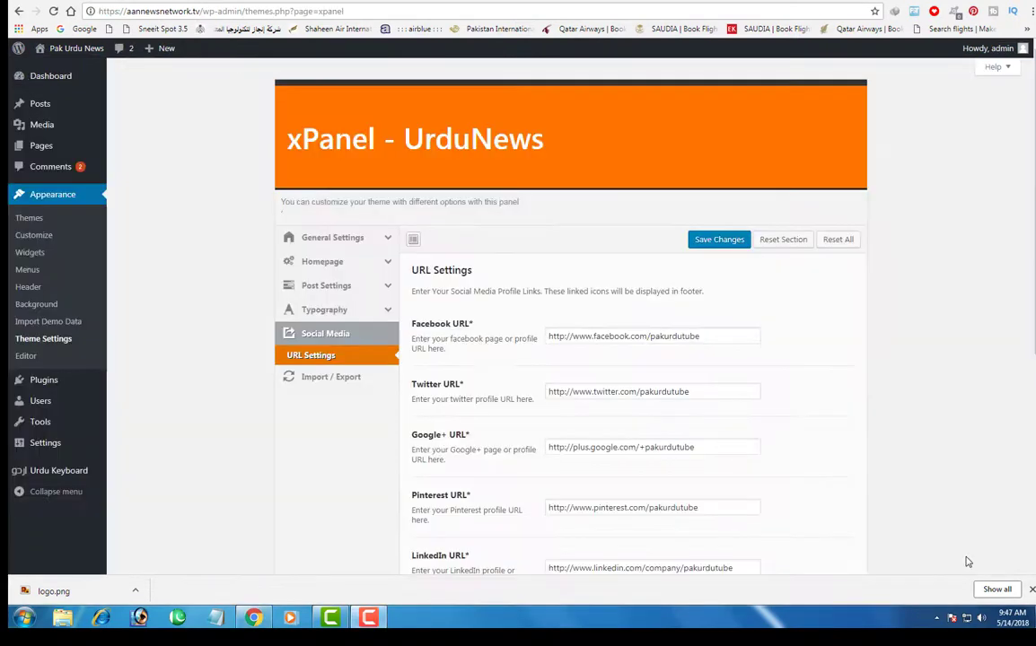
# - In Logo & Favicon settings, upload the 'logo copy' image and set it as the site logo
pyautogui.click(339, 238)
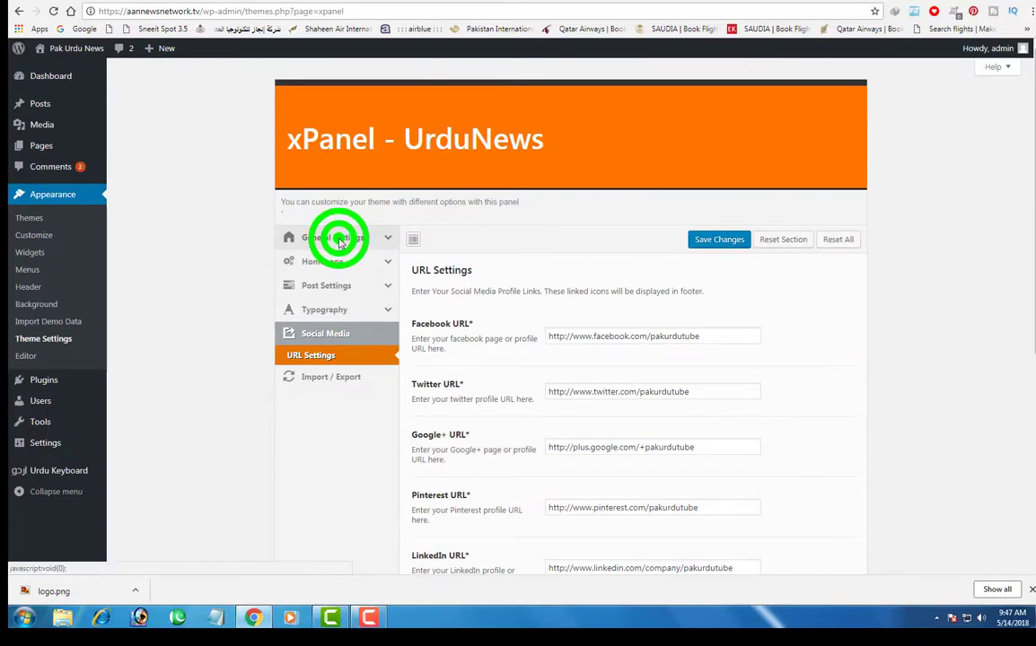
pyautogui.click(294, 230)
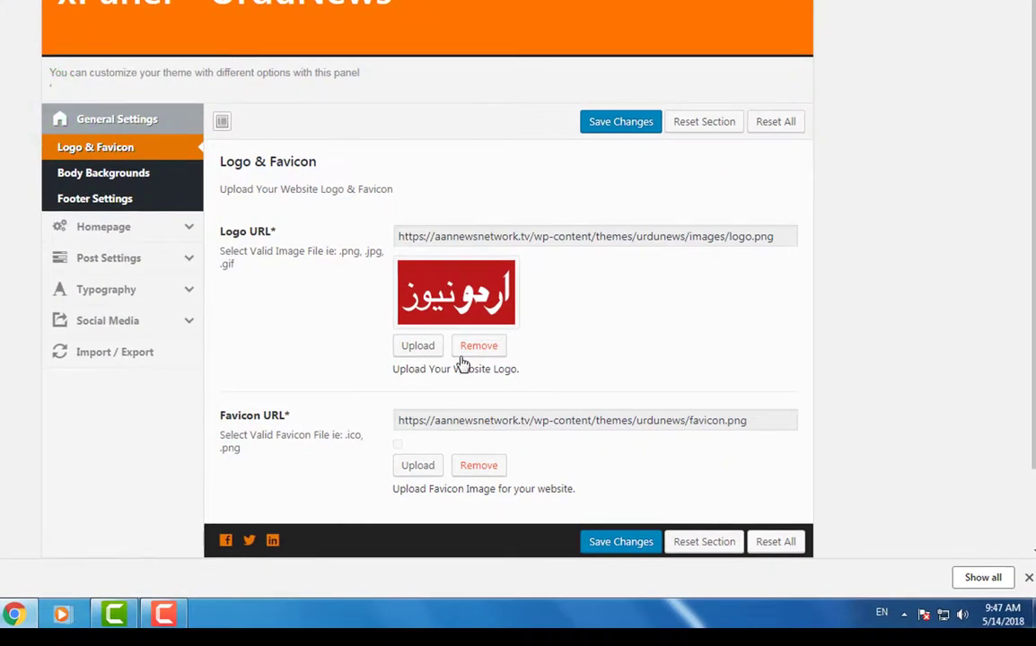
pyautogui.click(395, 341)
pyautogui.click(422, 348)
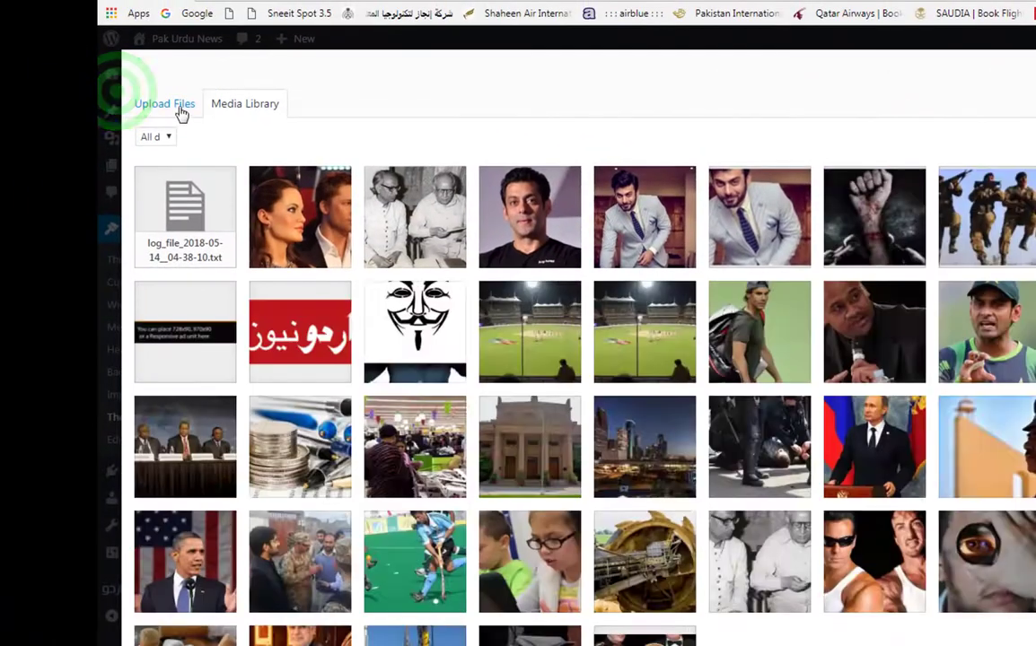
pyautogui.click(175, 105)
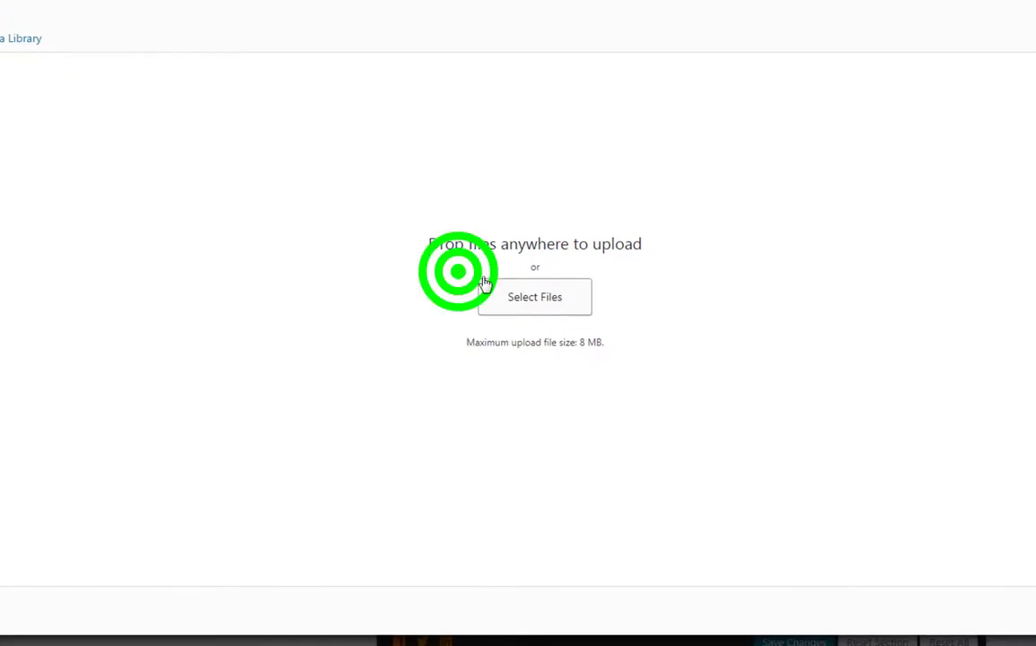
pyautogui.click(551, 307)
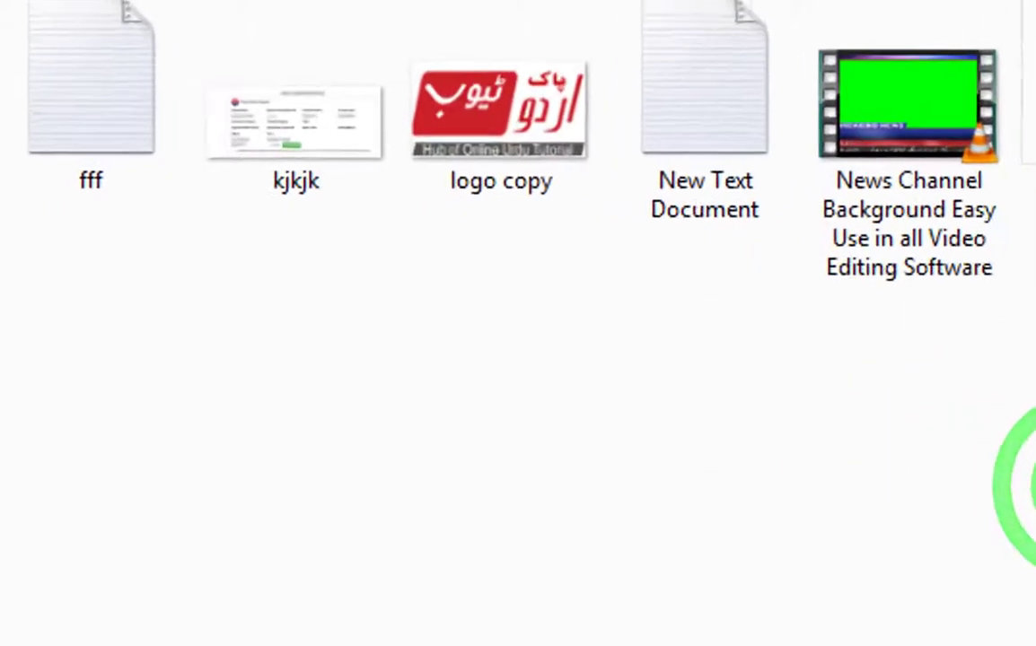
pyautogui.click(528, 135)
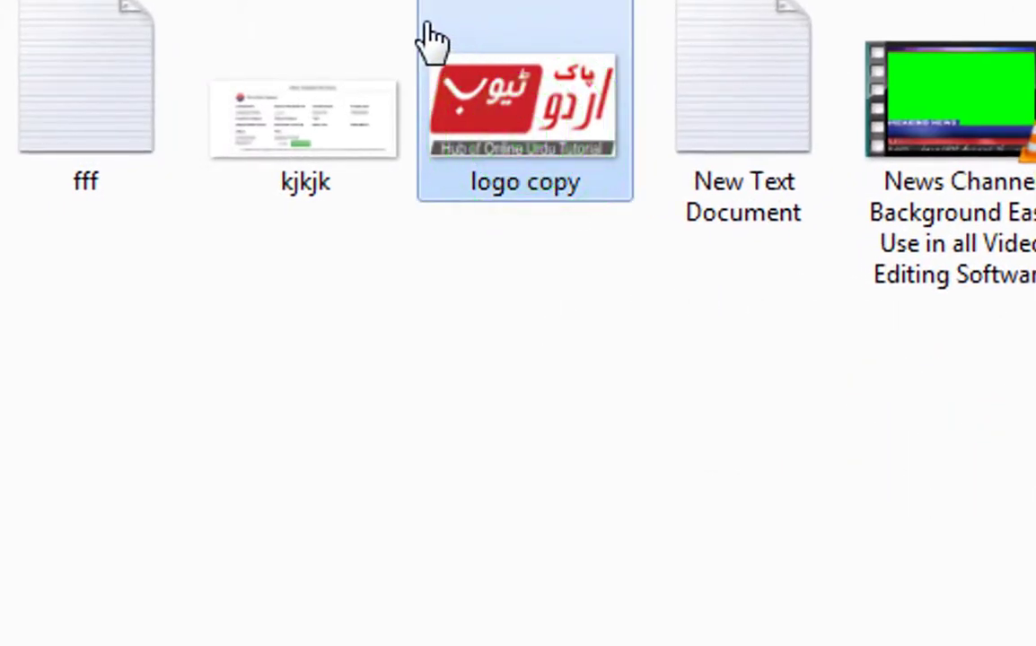
pyautogui.doubleClick(569, 158)
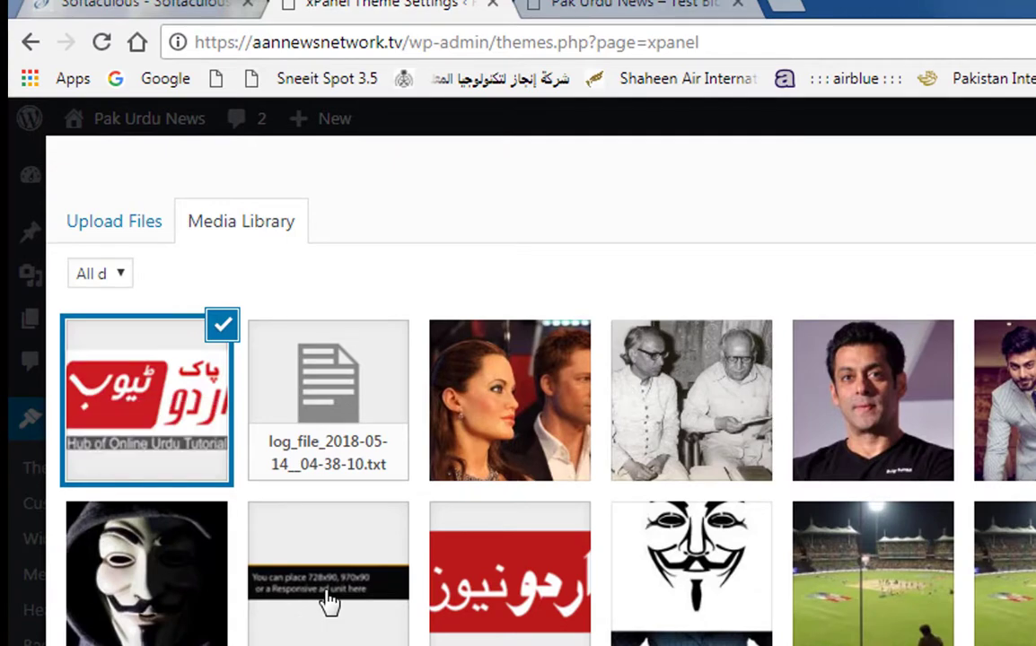
pyautogui.moveTo(46, 299); pyautogui.dragTo(273, 413)
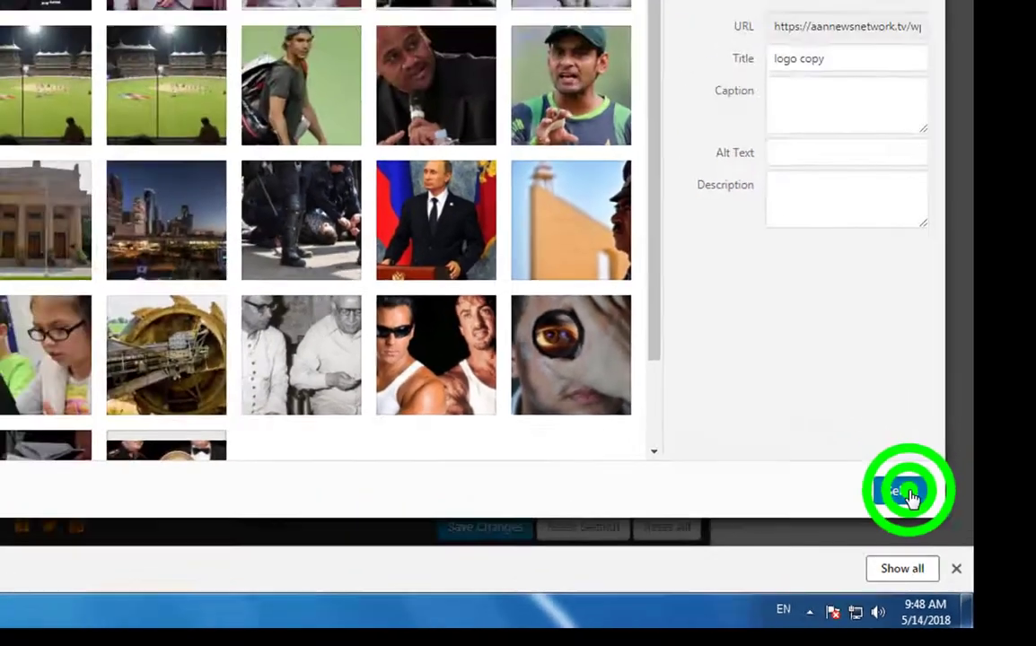
pyautogui.click(910, 497)
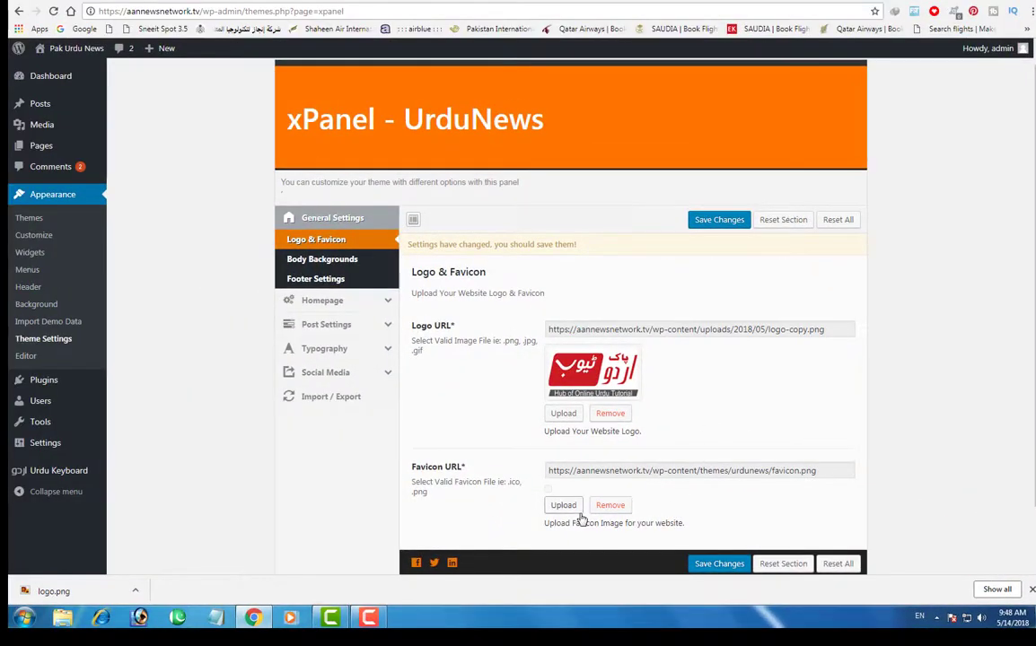
# - Use logo-copy.png as the favicon too and save the settings
pyautogui.click(563, 505)
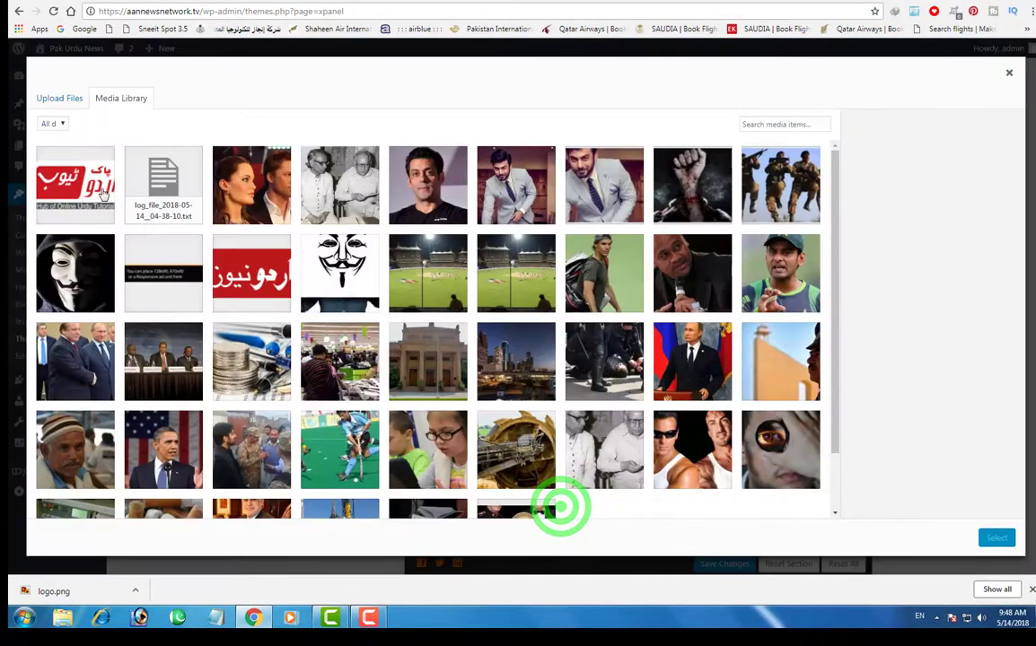
pyautogui.click(56, 175)
pyautogui.click(996, 540)
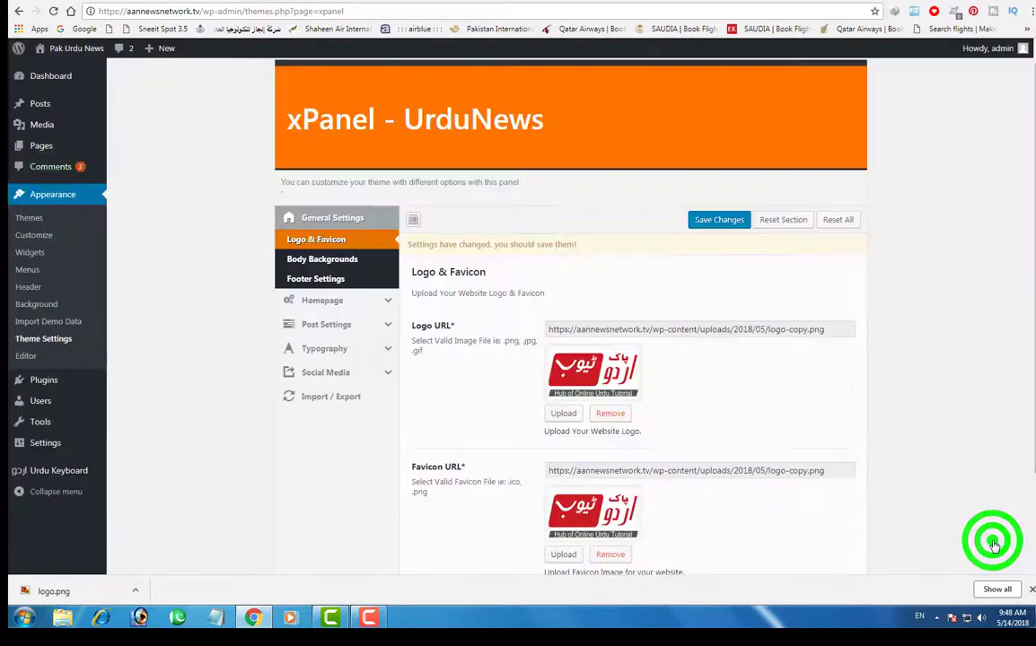
pyautogui.click(714, 220)
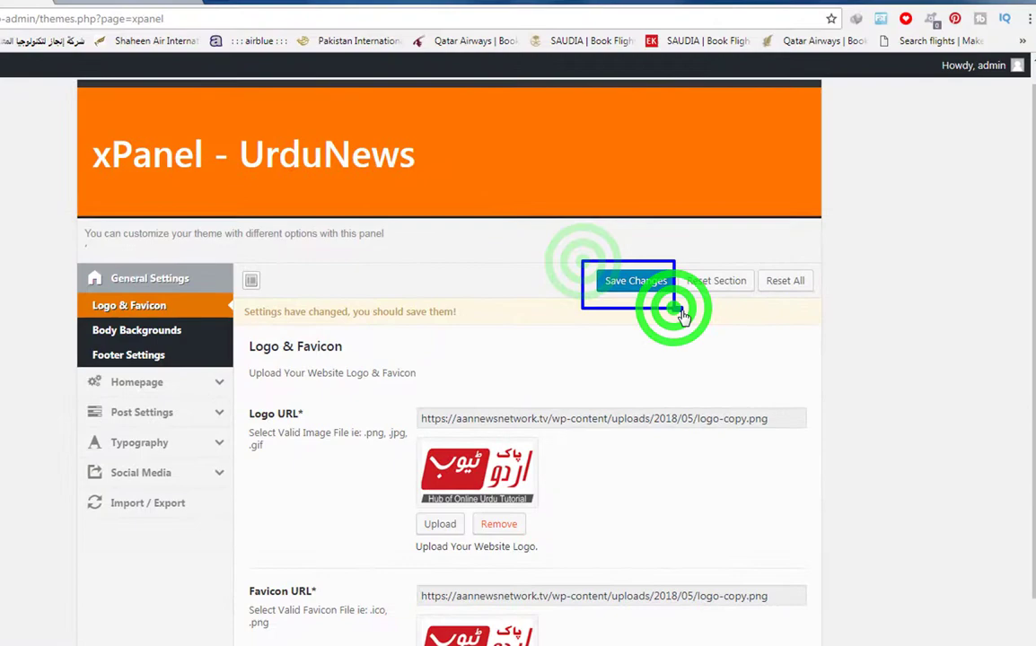
pyautogui.click(639, 282)
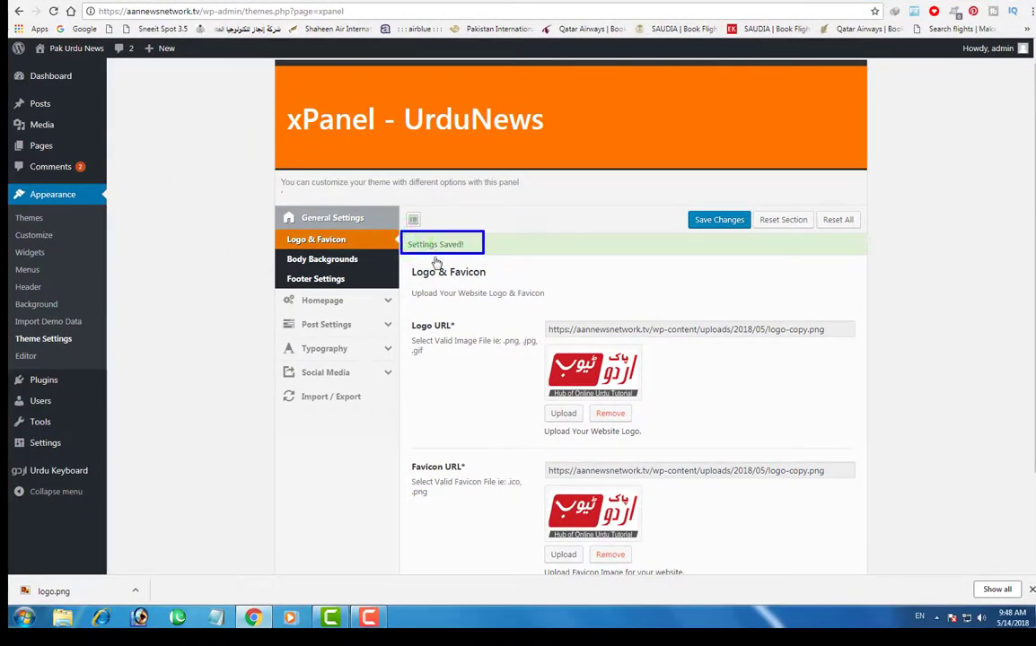
pyautogui.click(325, 5)
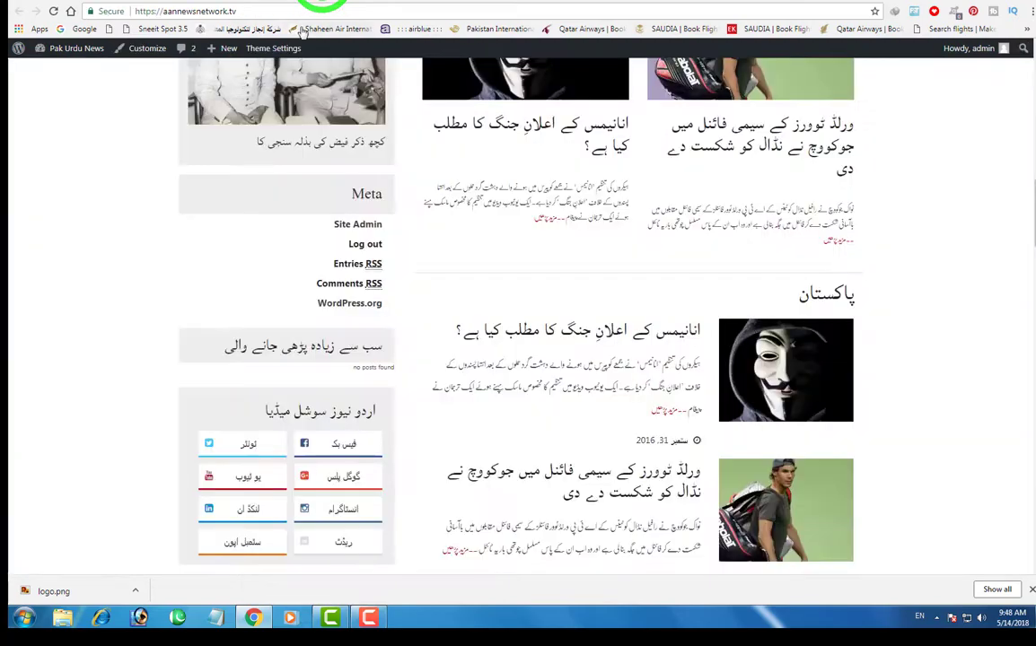
pyautogui.scroll(12, 796, 435)
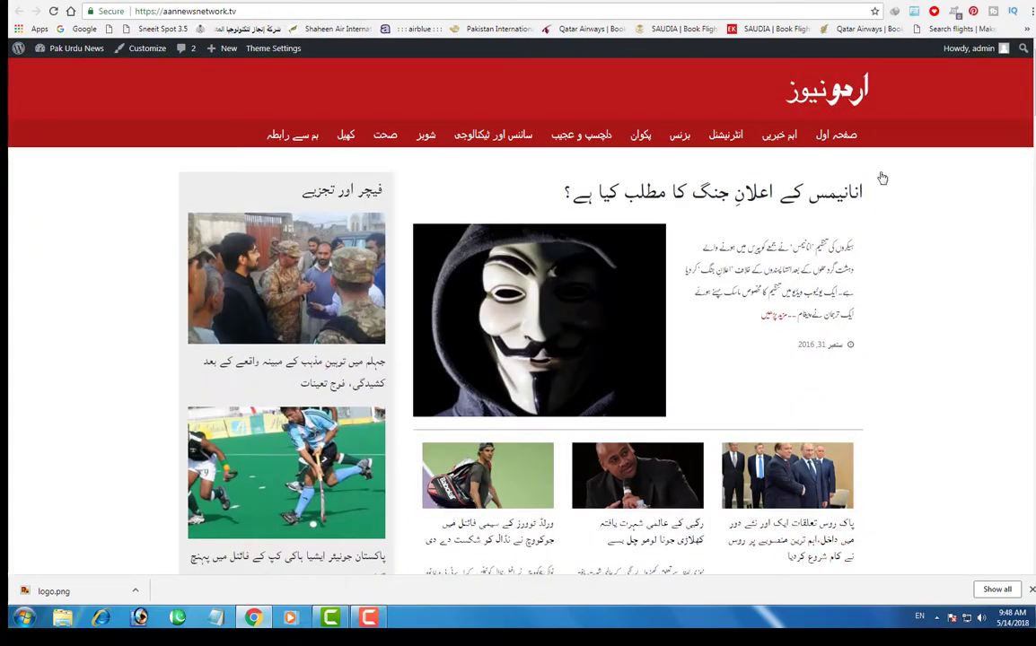
pyautogui.moveTo(776, 67); pyautogui.dragTo(895, 127)
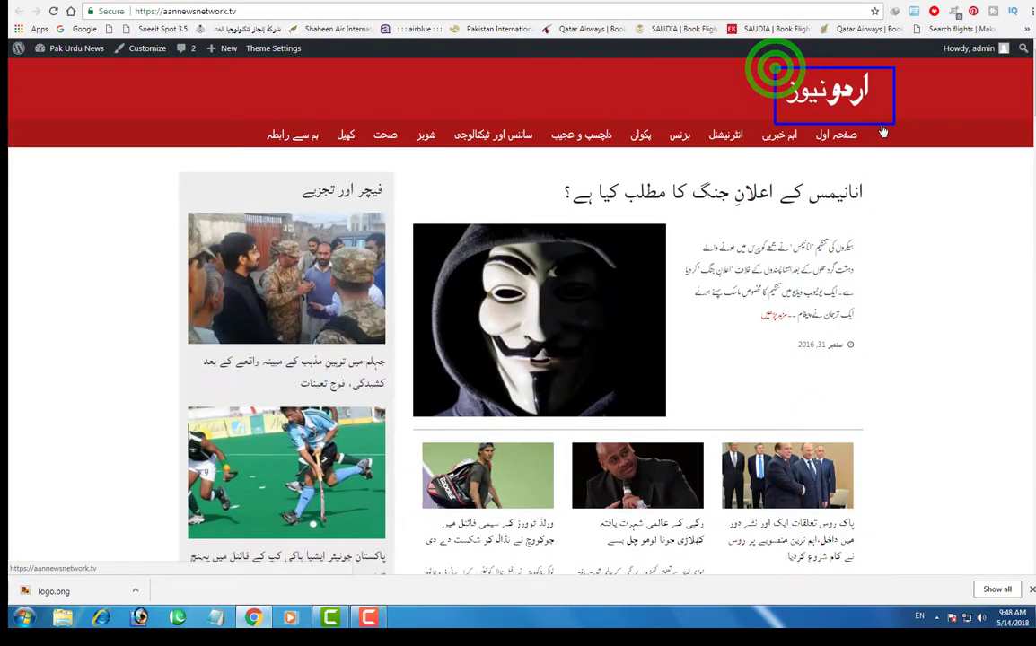
pyautogui.press('Escape')
pyautogui.click(635, 19)
pyautogui.press('Return')
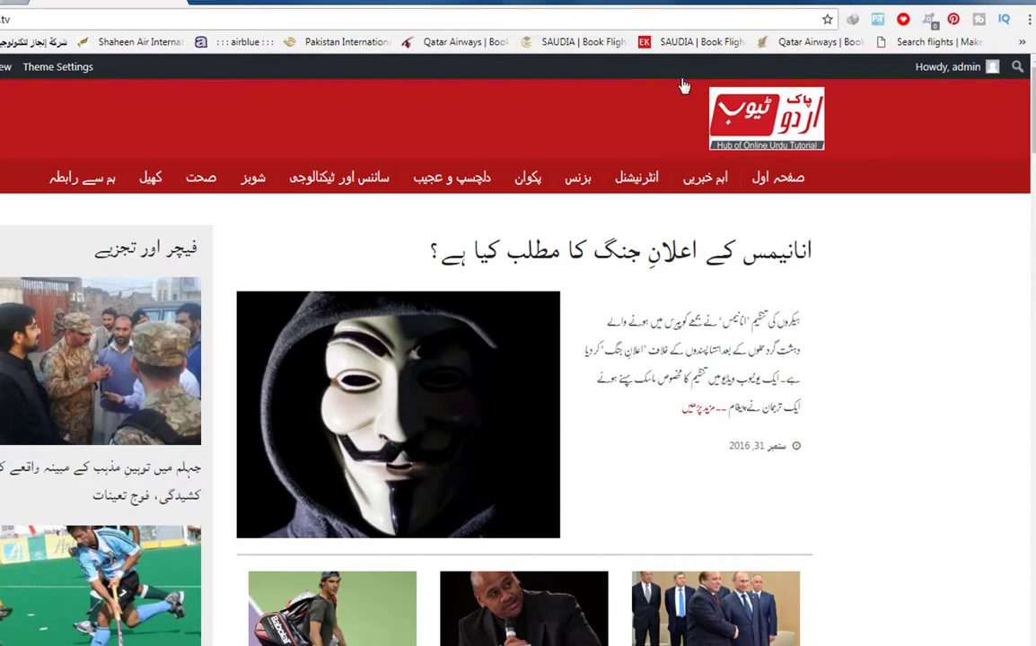
pyautogui.moveTo(684, 82); pyautogui.dragTo(866, 167)
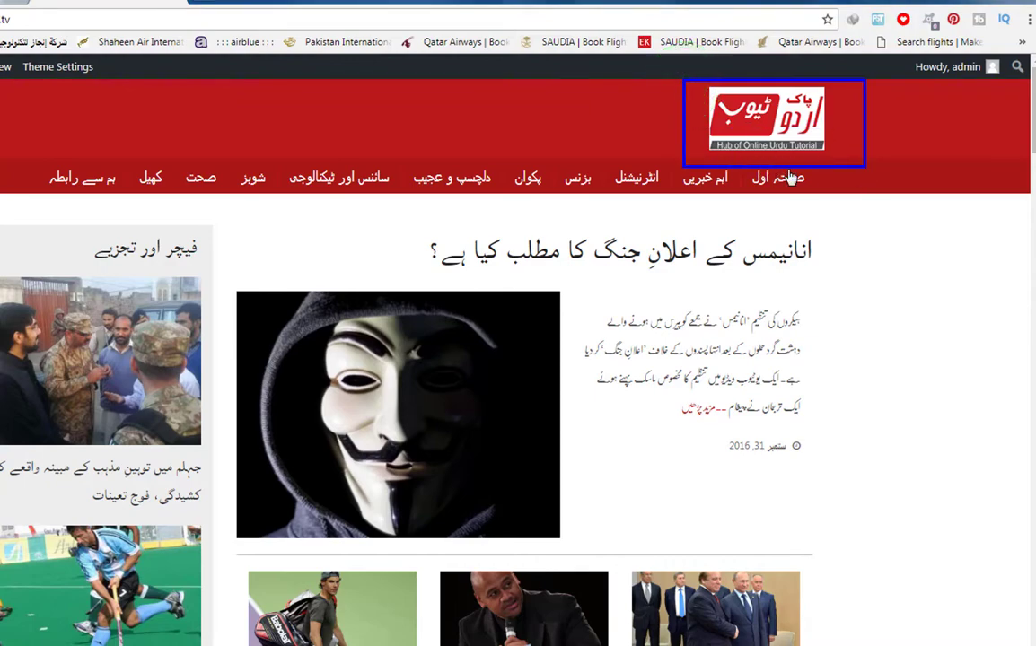
pyautogui.scroll(-5, 698, 317)
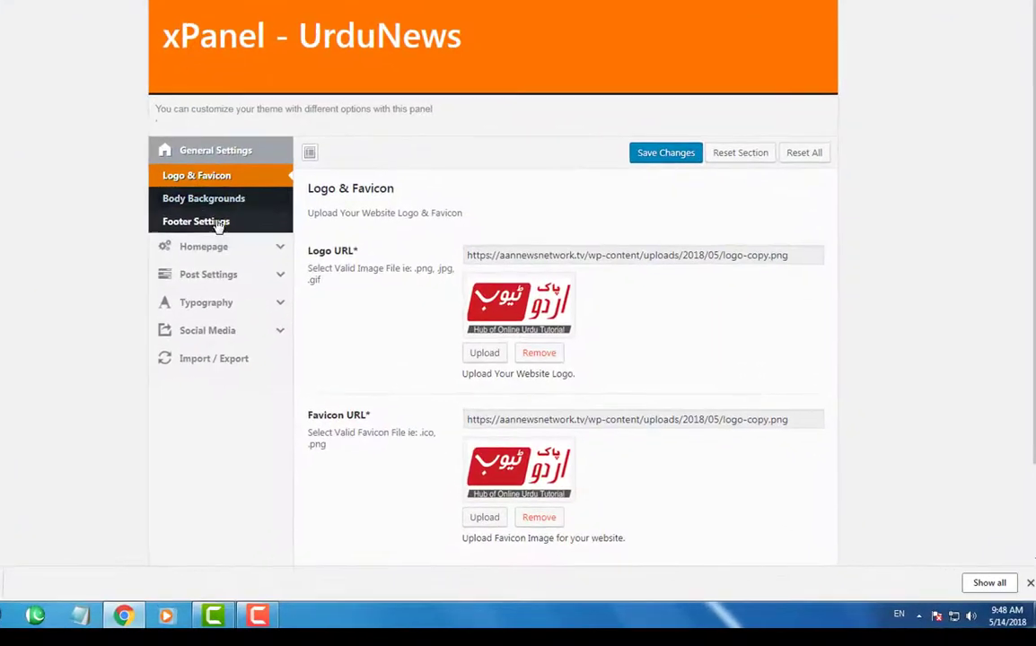
# - Set the body background colour to the blue swatch (#1e73be)
pyautogui.click(212, 206)
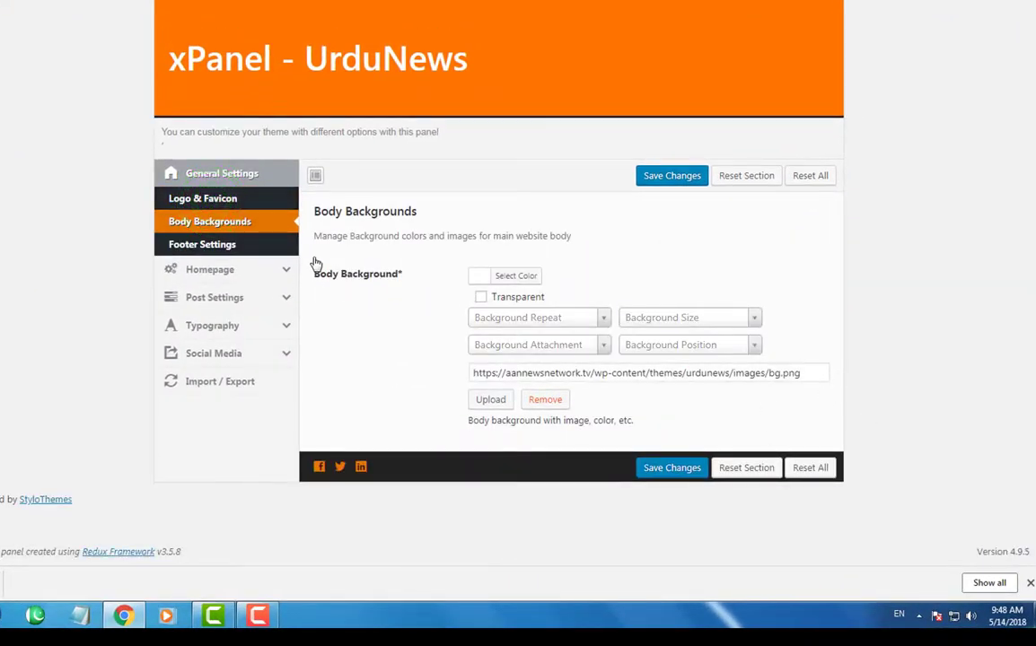
pyautogui.moveTo(311, 261); pyautogui.dragTo(420, 290)
pyautogui.moveTo(310, 201); pyautogui.dragTo(429, 233)
pyautogui.click(477, 281)
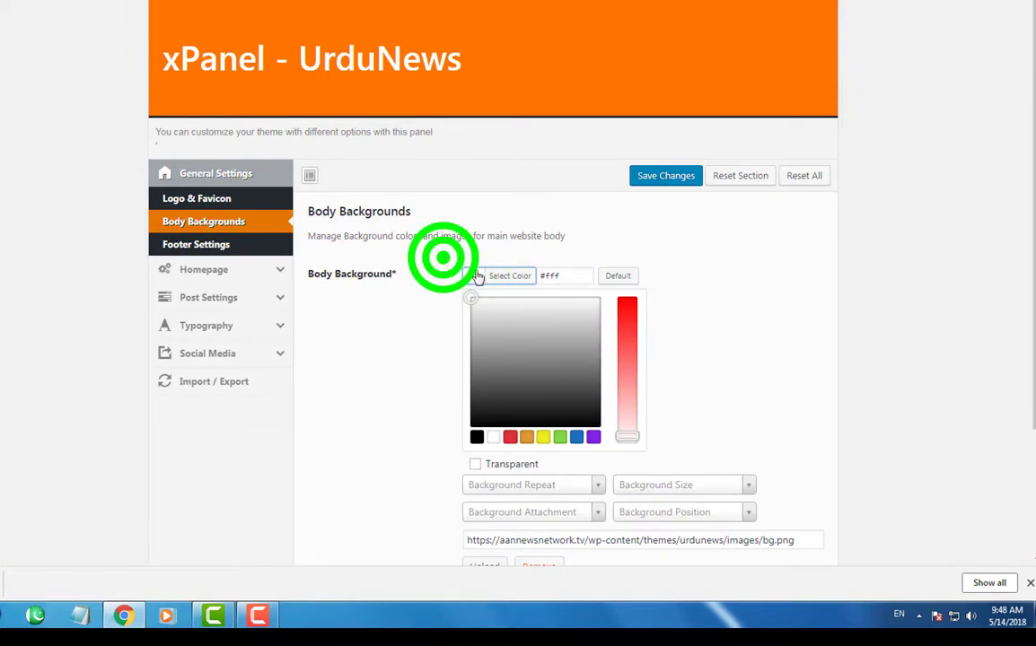
pyautogui.moveTo(443, 258); pyautogui.dragTo(540, 288)
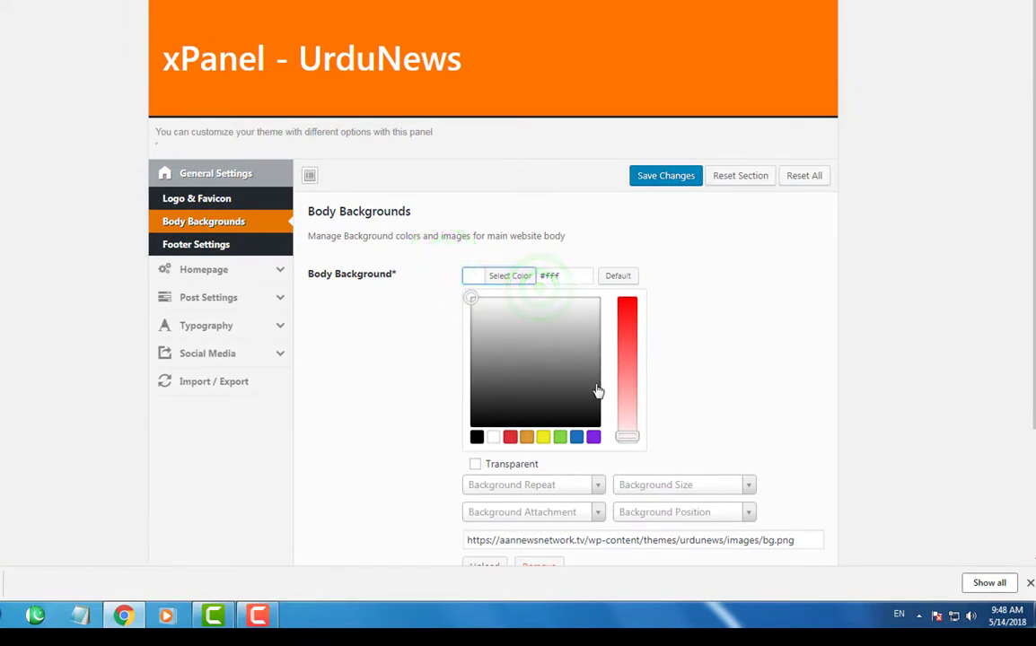
pyautogui.click(578, 438)
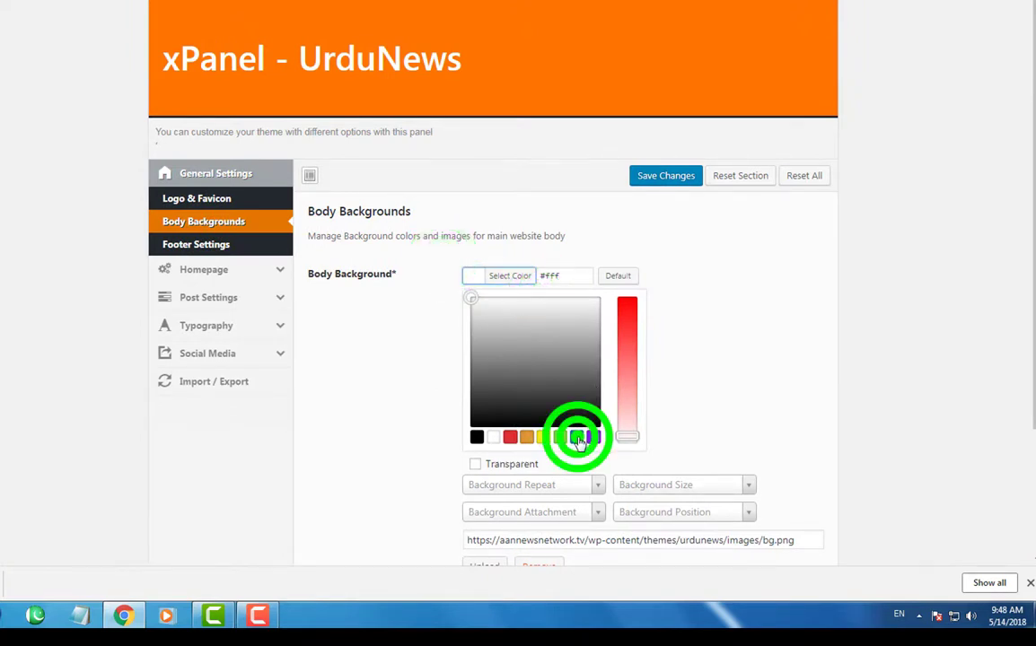
# - Save the blue body background setting and select the site address to reload it
pyautogui.scroll(-3, 597, 376)
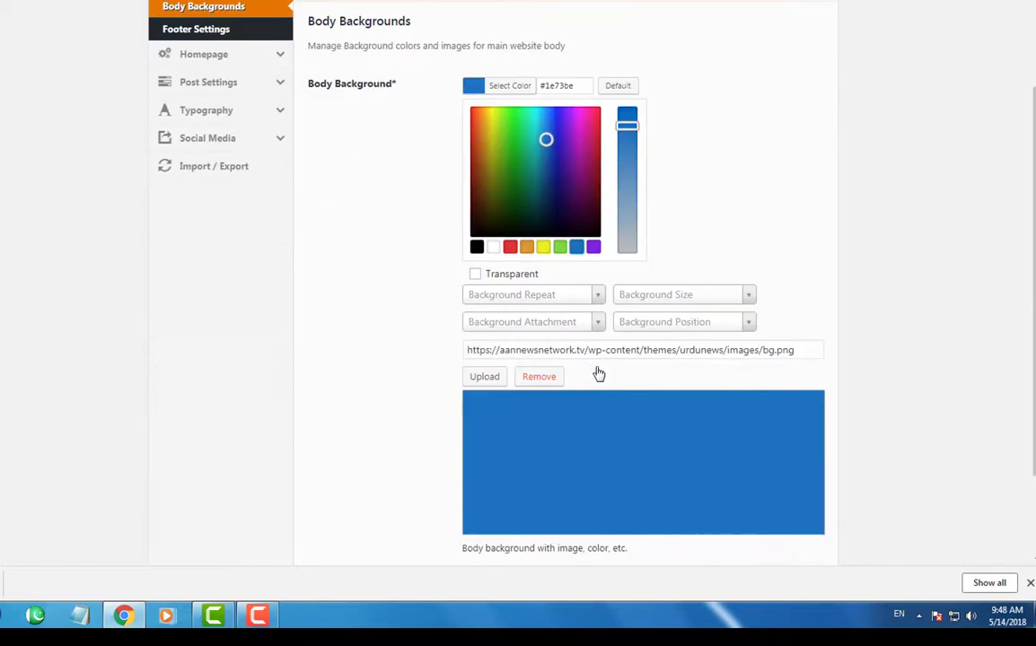
pyautogui.scroll(-2, 599, 374)
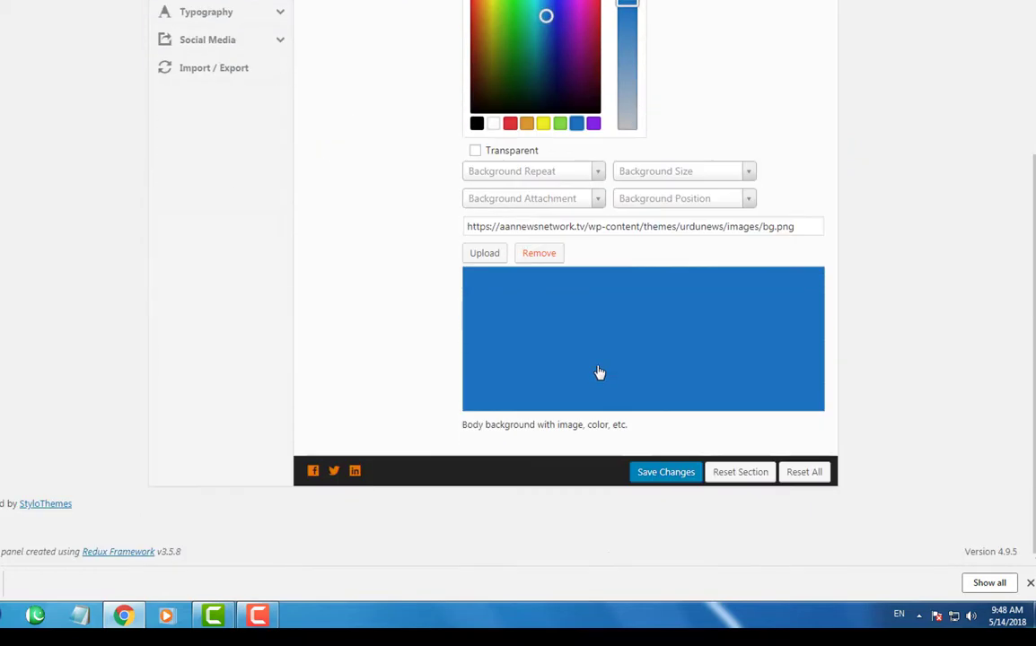
pyautogui.click(474, 258)
pyautogui.scroll(4, 759, 260)
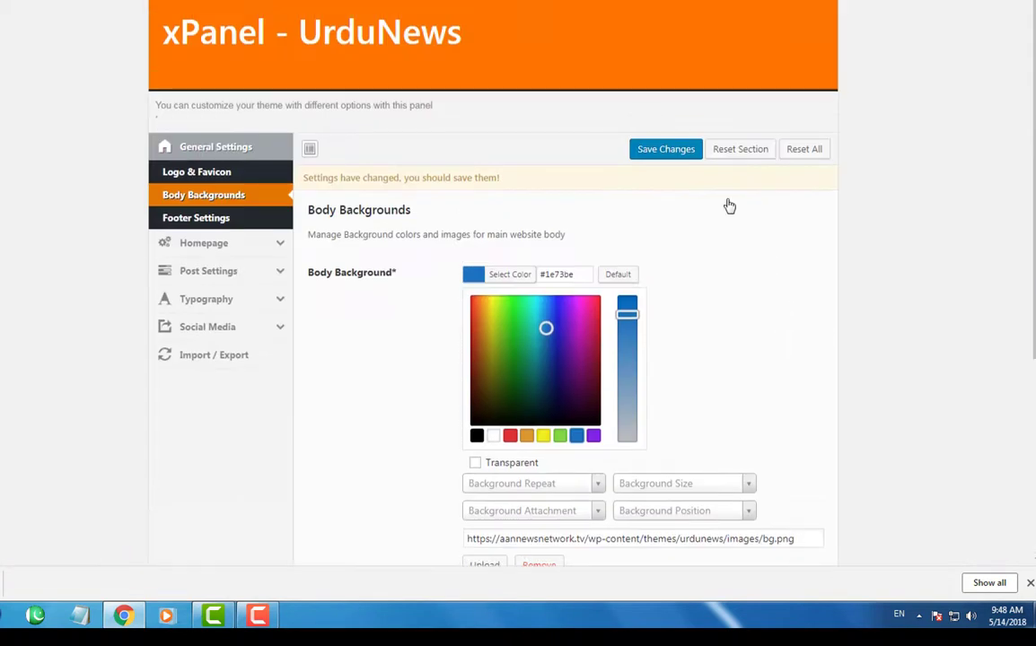
pyautogui.click(631, 141)
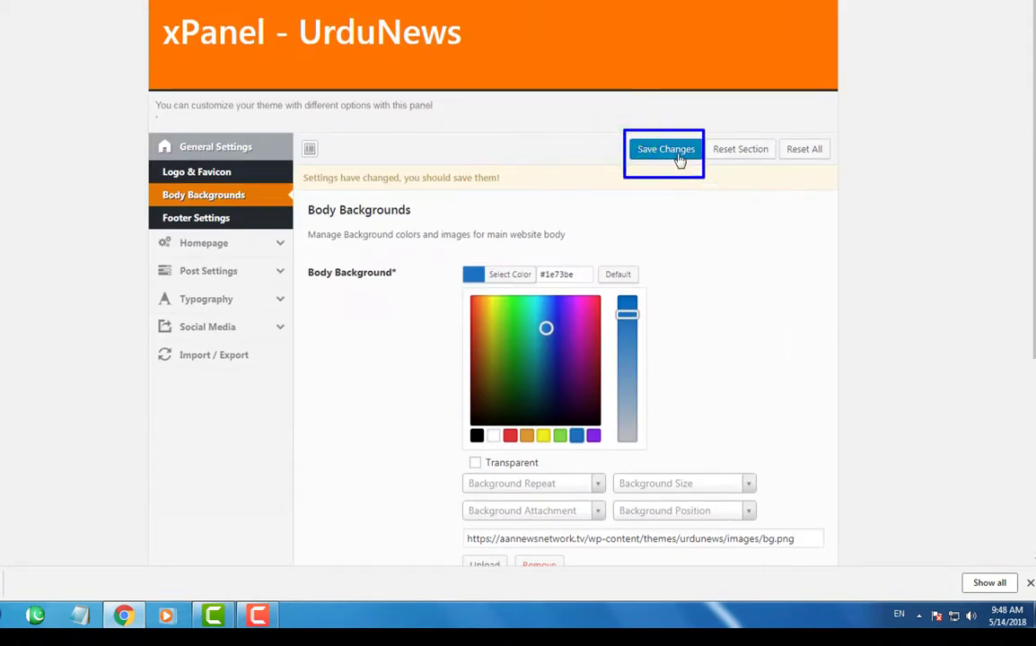
pyautogui.click(679, 159)
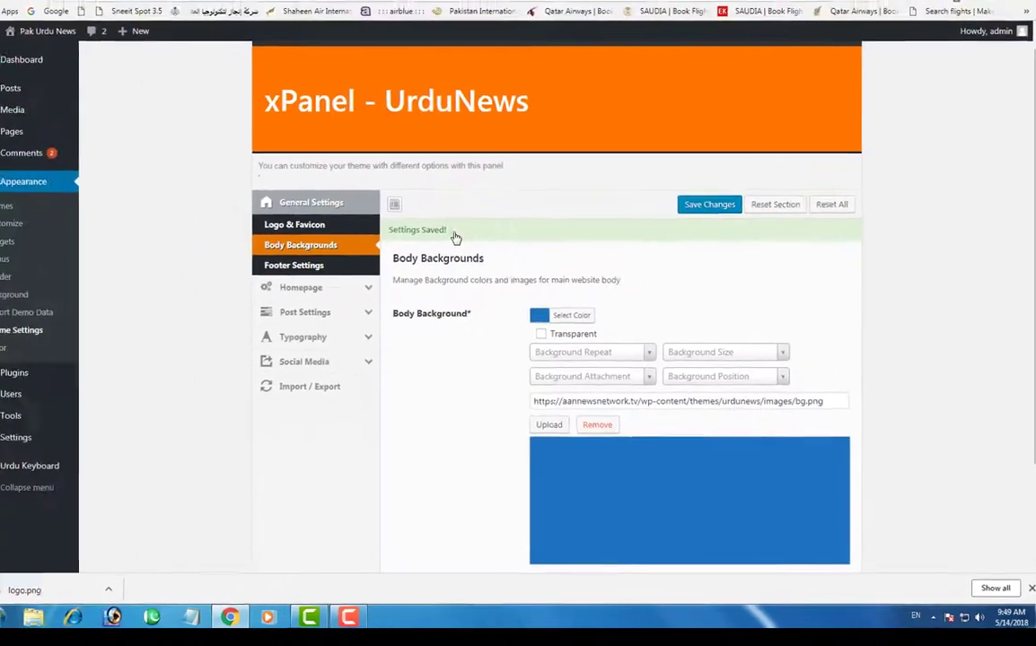
pyautogui.click(386, 218)
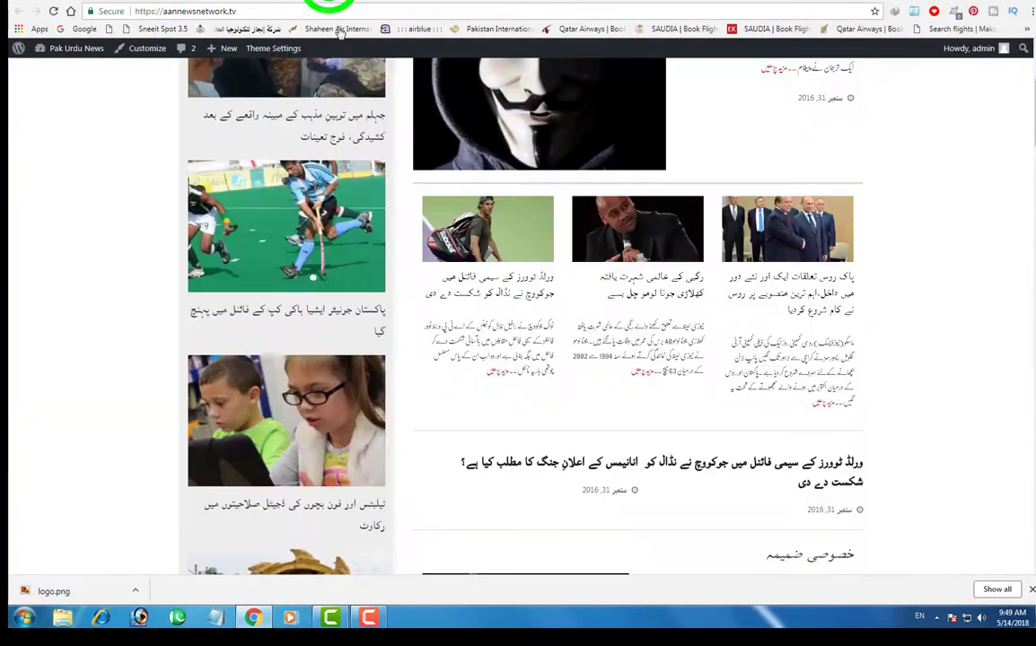
pyautogui.click(339, 12)
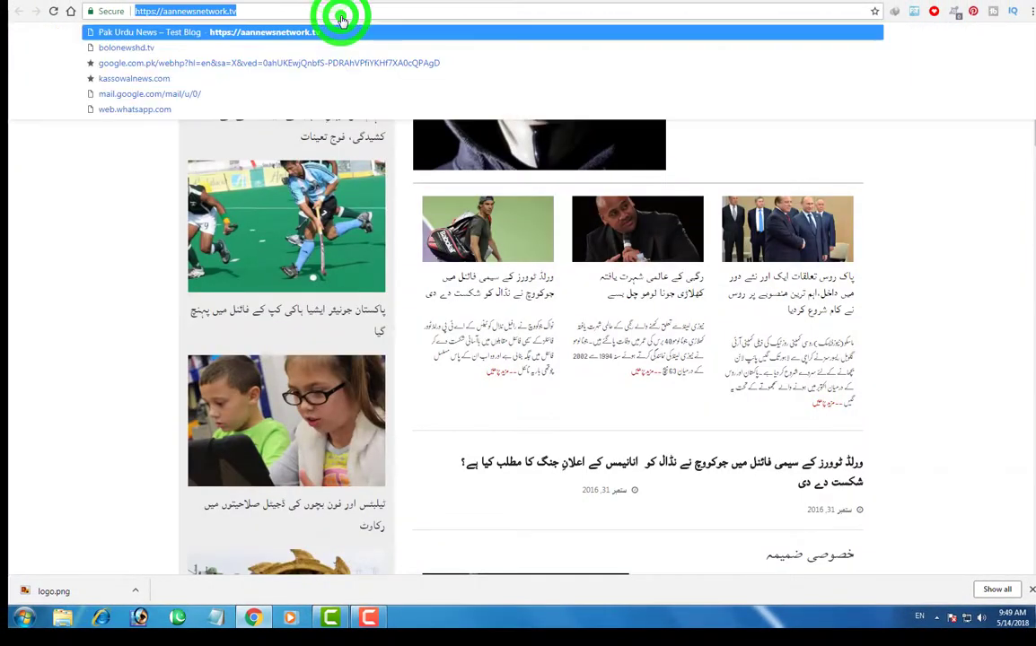
# - Reload the site's front page to view the blue background
pyautogui.press('Return')
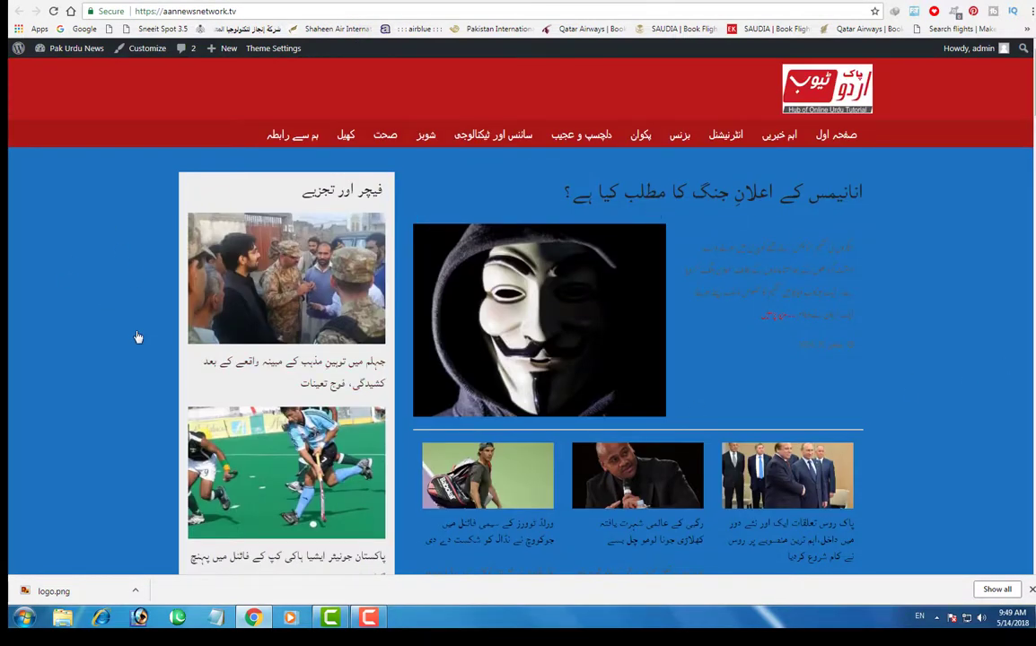
pyautogui.moveTo(42, 261)
pyautogui.mouseDown()
pyautogui.moveTo(123, 324)
pyautogui.moveTo(131, 474)
pyautogui.moveTo(132, 465)
pyautogui.mouseUp()
pyautogui.moveTo(909, 272); pyautogui.dragTo(975, 432)
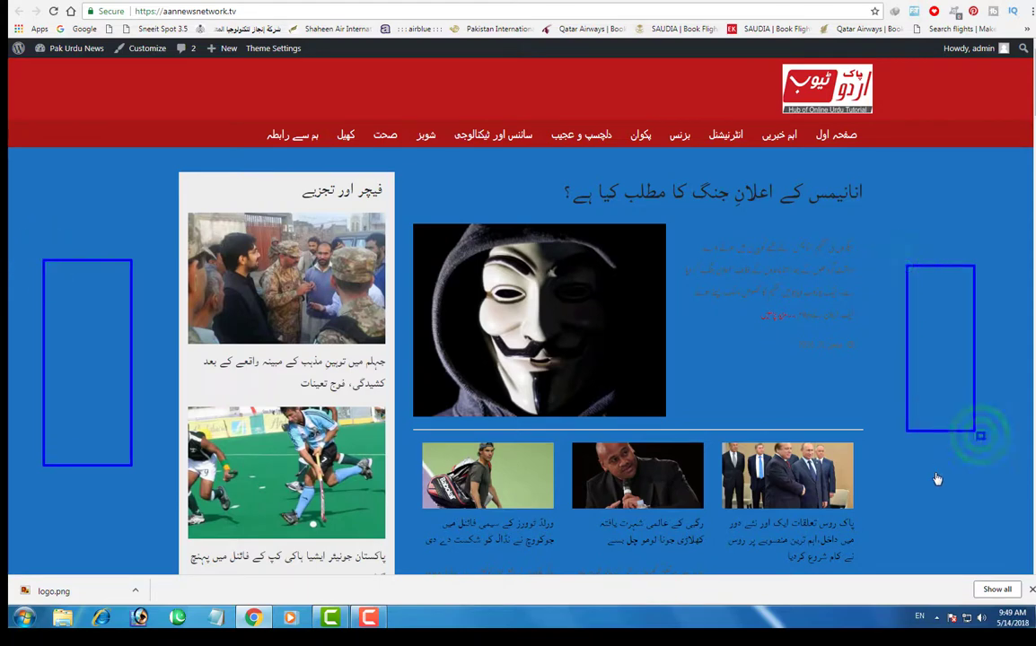
# - Change the body background colour to white and save the theme settings
pyautogui.click(194, 4)
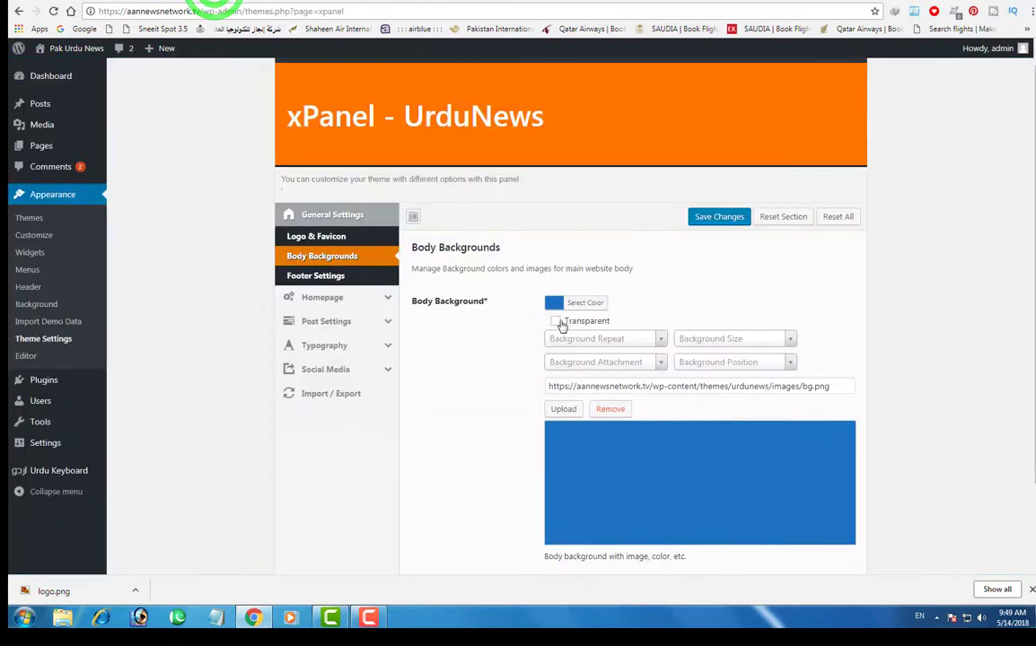
pyautogui.click(557, 303)
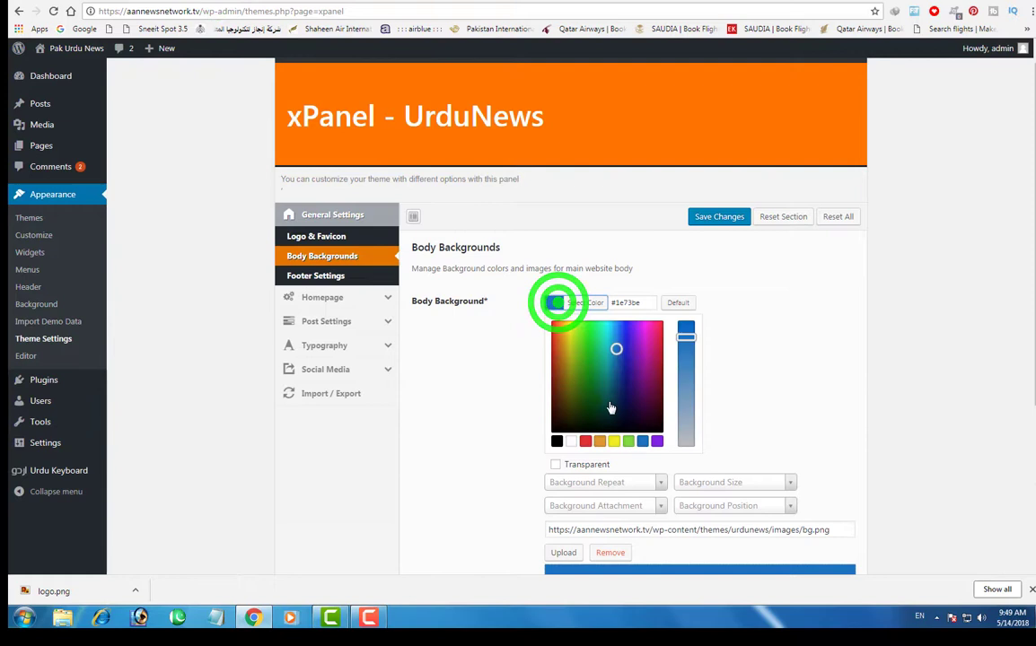
pyautogui.click(571, 441)
pyautogui.click(711, 219)
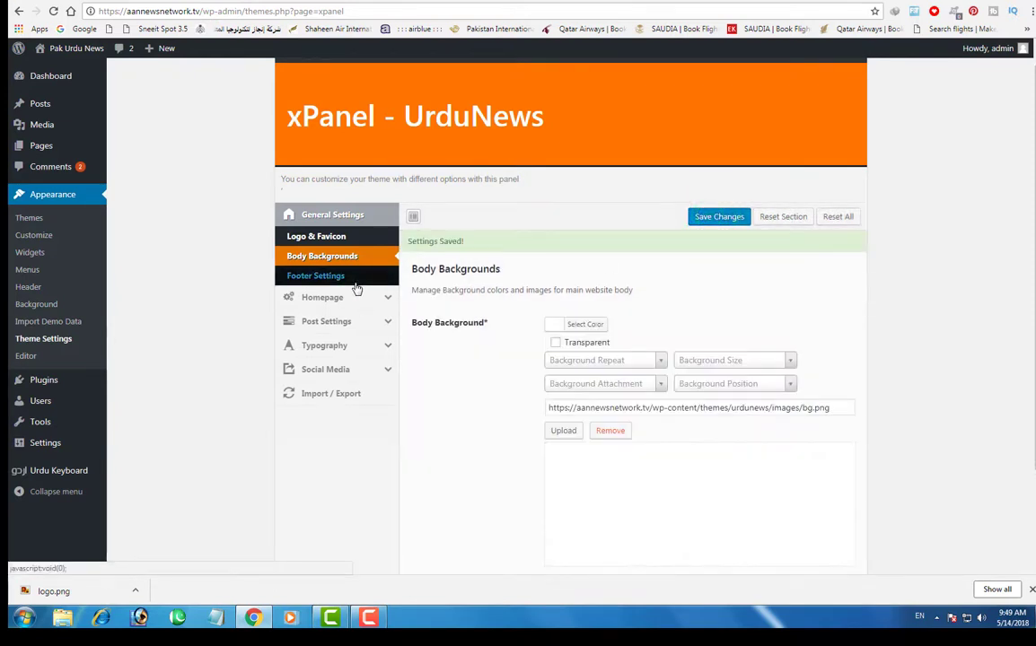
pyautogui.click(305, 277)
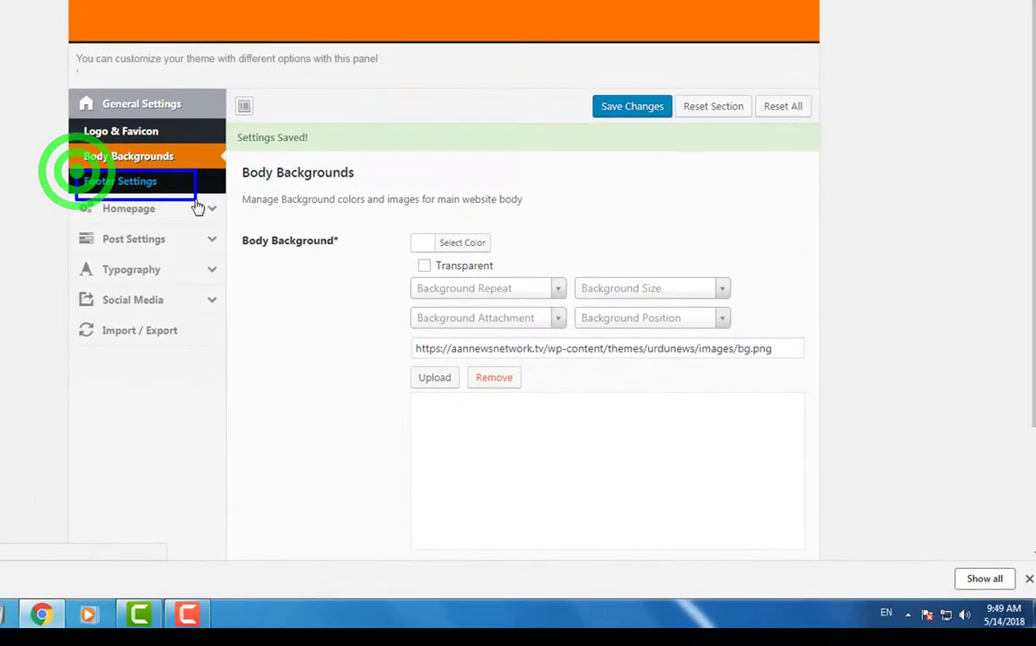
# - Show xPanel's Footer Settings with the copyright and footer about texts
pyautogui.click(139, 180)
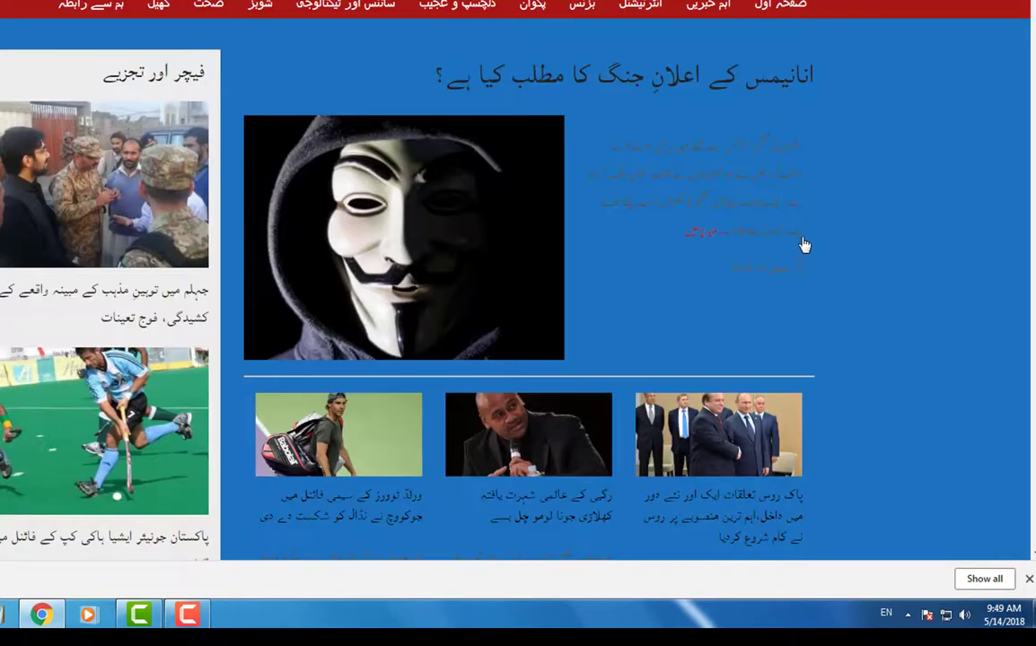
pyautogui.scroll(-15, 803, 243)
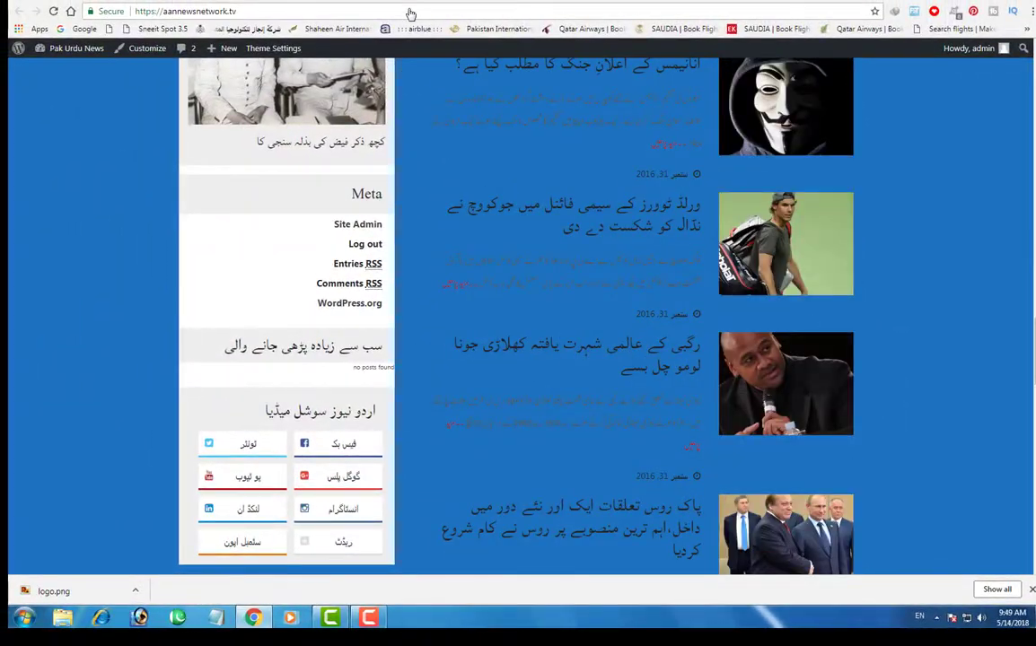
pyautogui.click(409, 13)
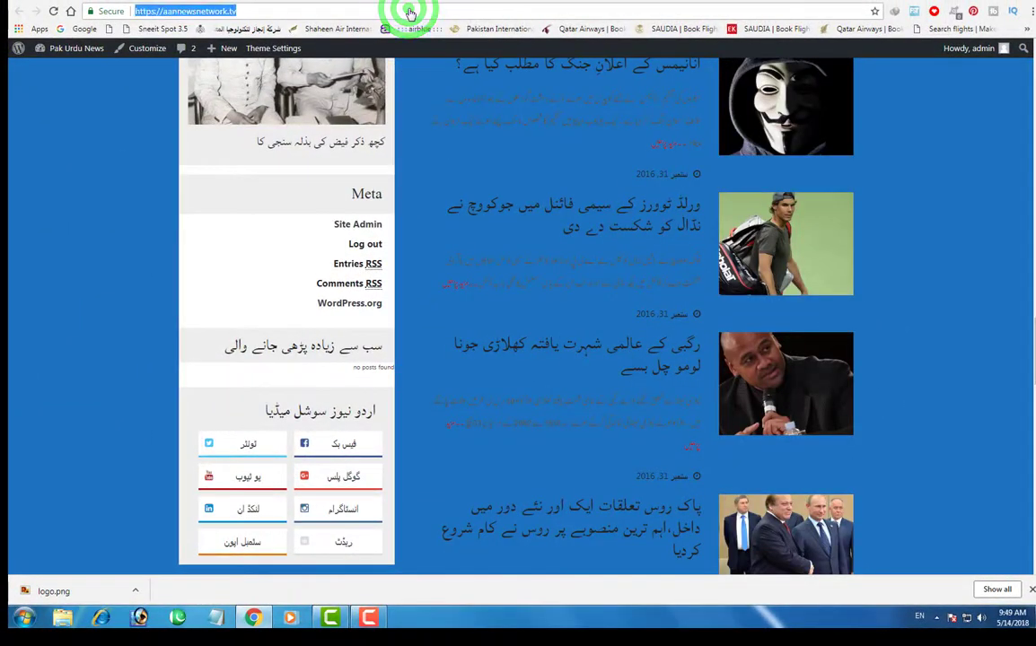
pyautogui.press('Return')
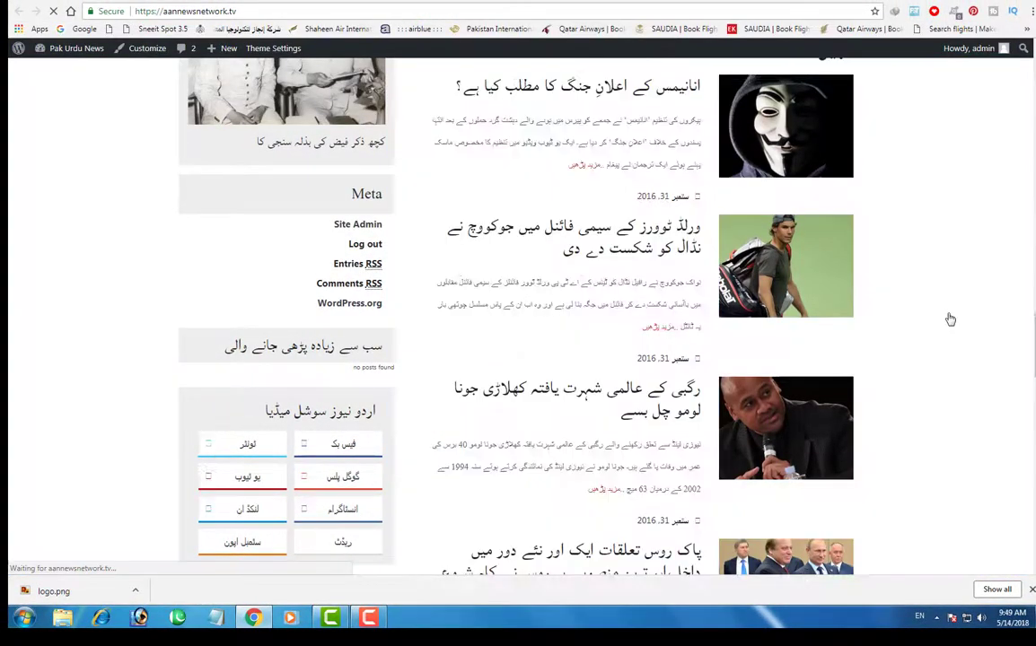
pyautogui.scroll(-6, 948, 318)
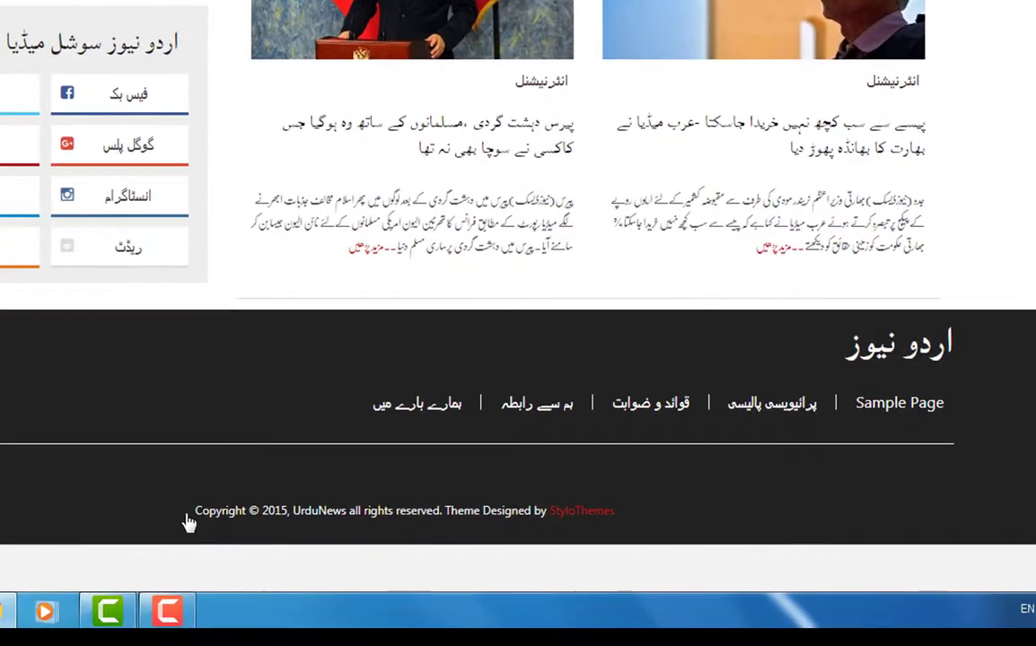
pyautogui.click(377, 536)
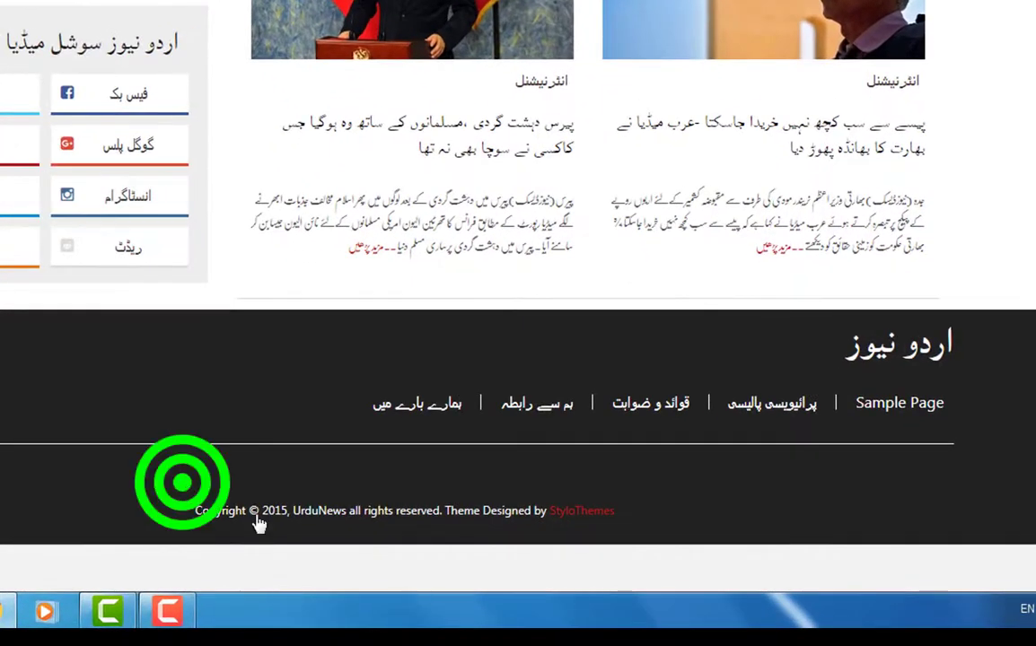
pyautogui.moveTo(259, 524); pyautogui.dragTo(646, 581)
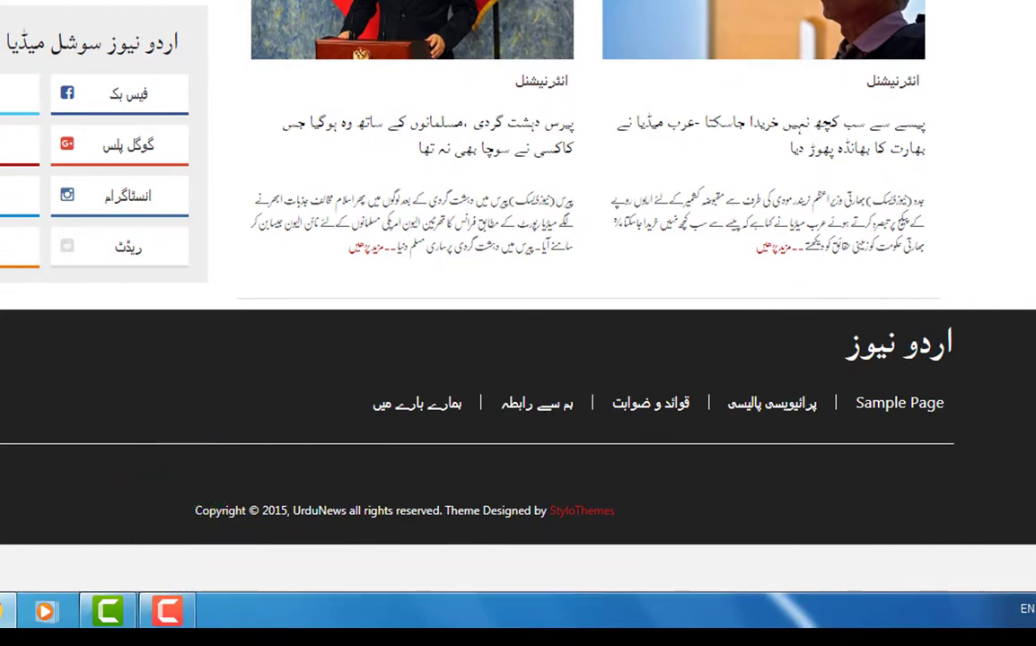
pyautogui.click(209, 8)
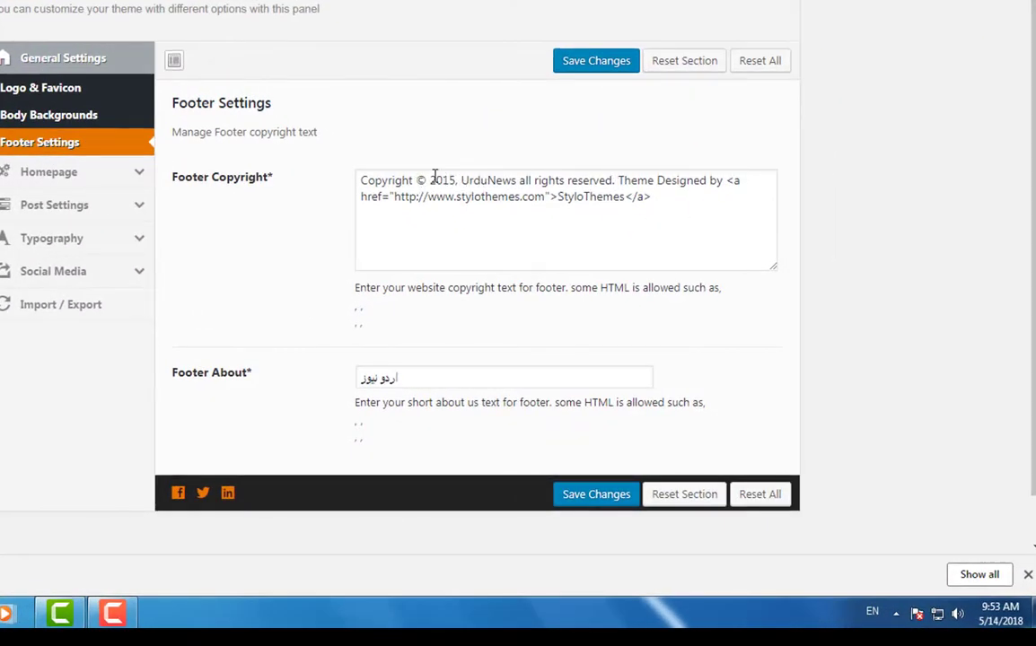
# - Replace the footer copyright with 'Copyright ©2018 پاک اردو ٹیوب' and the about text with 'پاک اردو ٹیوب'
pyautogui.moveTo(428, 179); pyautogui.dragTo(660, 199)
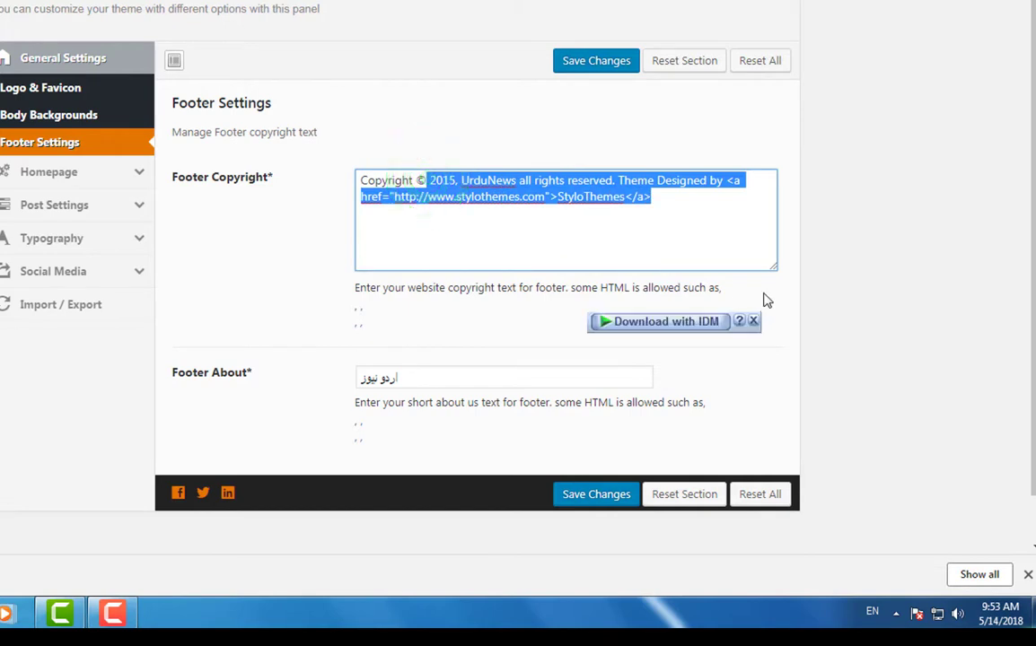
pyautogui.press('BackSpace')
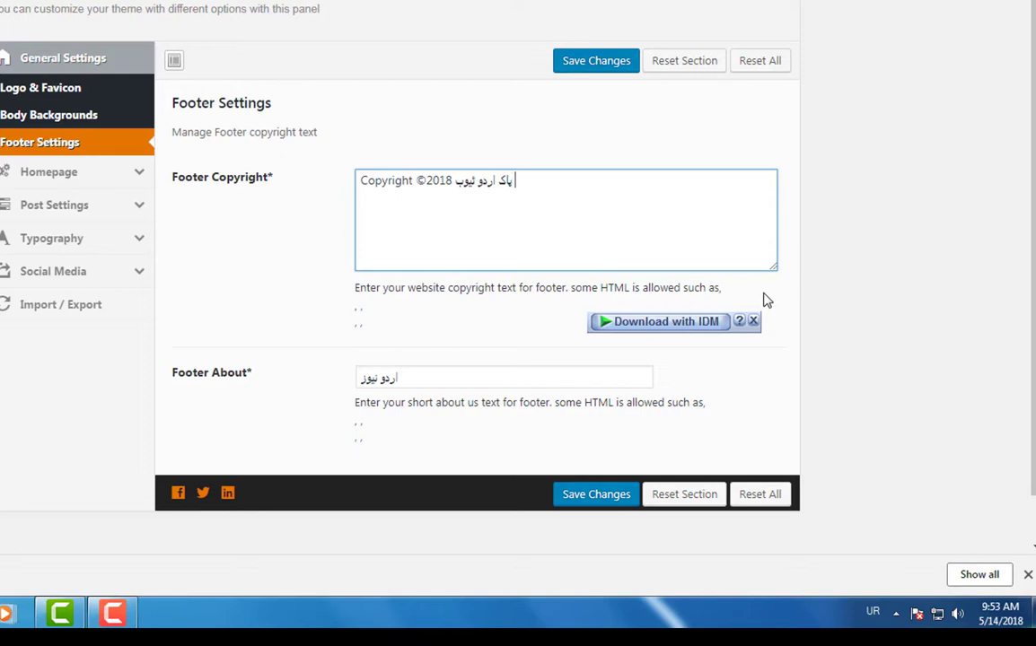
pyautogui.tripleClick(516, 377)
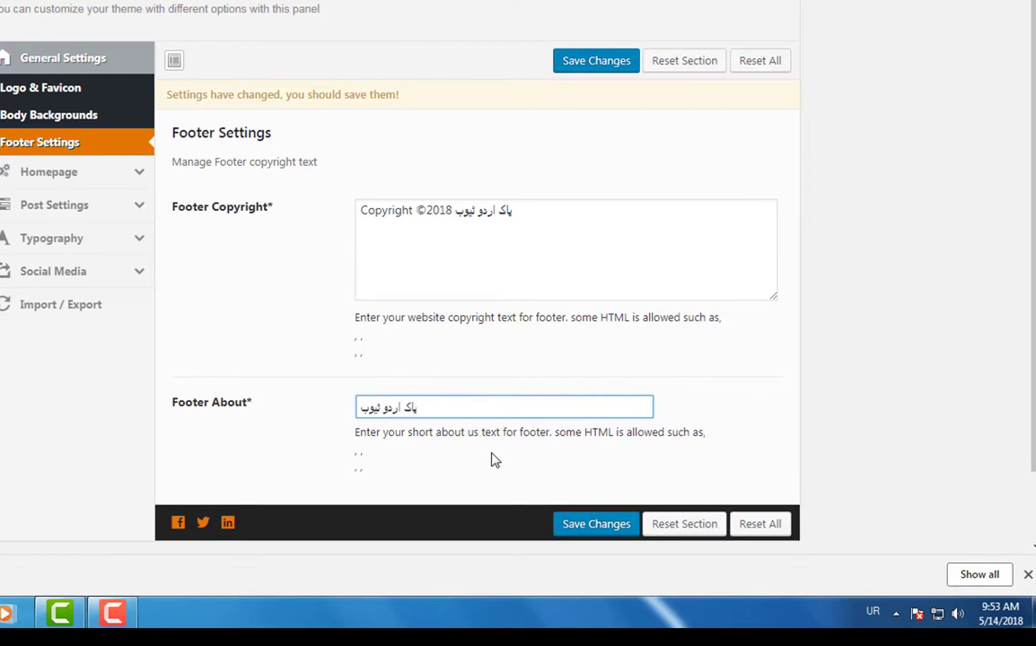
pyautogui.moveTo(342, 185)
pyautogui.mouseDown()
pyautogui.moveTo(652, 388)
pyautogui.moveTo(686, 482)
pyautogui.moveTo(685, 473)
pyautogui.mouseUp()
# - Save the new footer texts and switch to the site's front page
pyautogui.click(532, 40)
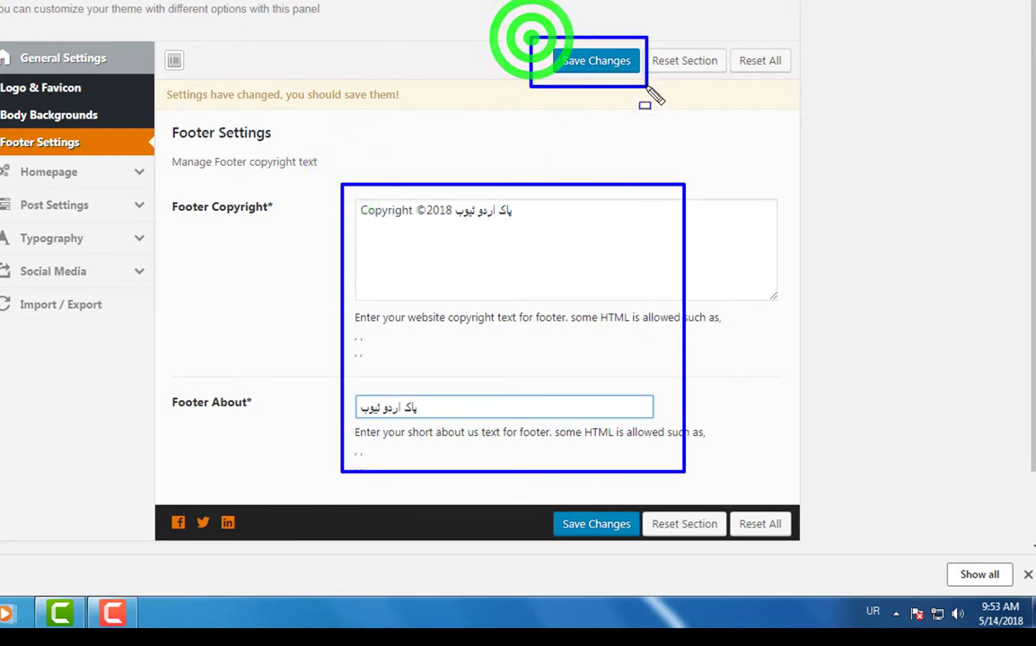
pyautogui.click(615, 59)
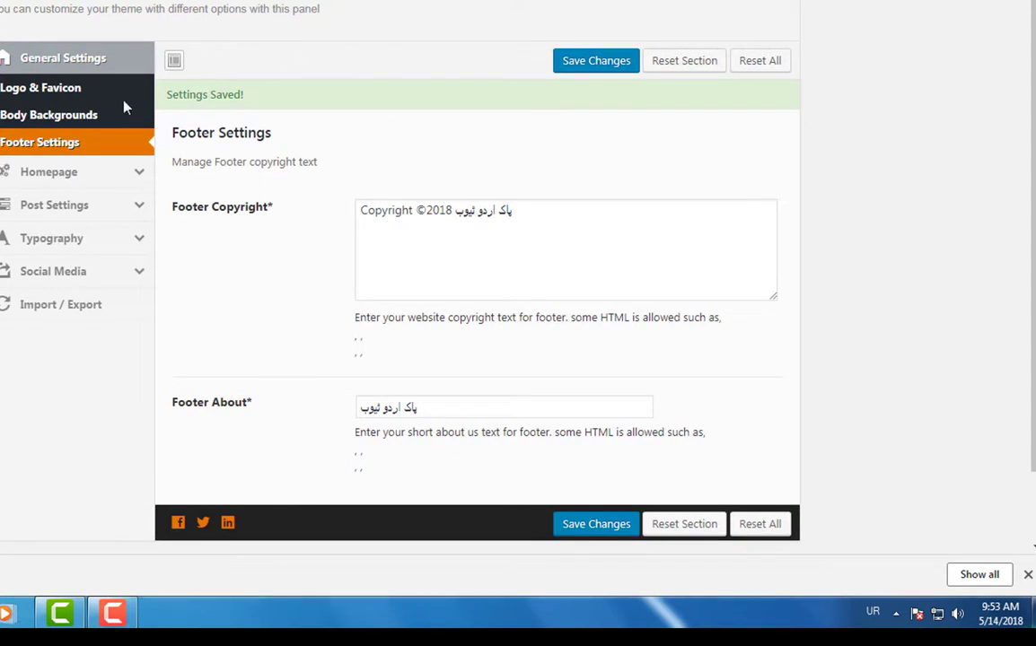
pyautogui.moveTo(159, 77); pyautogui.dragTo(260, 124)
pyautogui.press('Escape')
pyautogui.hotkey('ctrl', 'Tab')
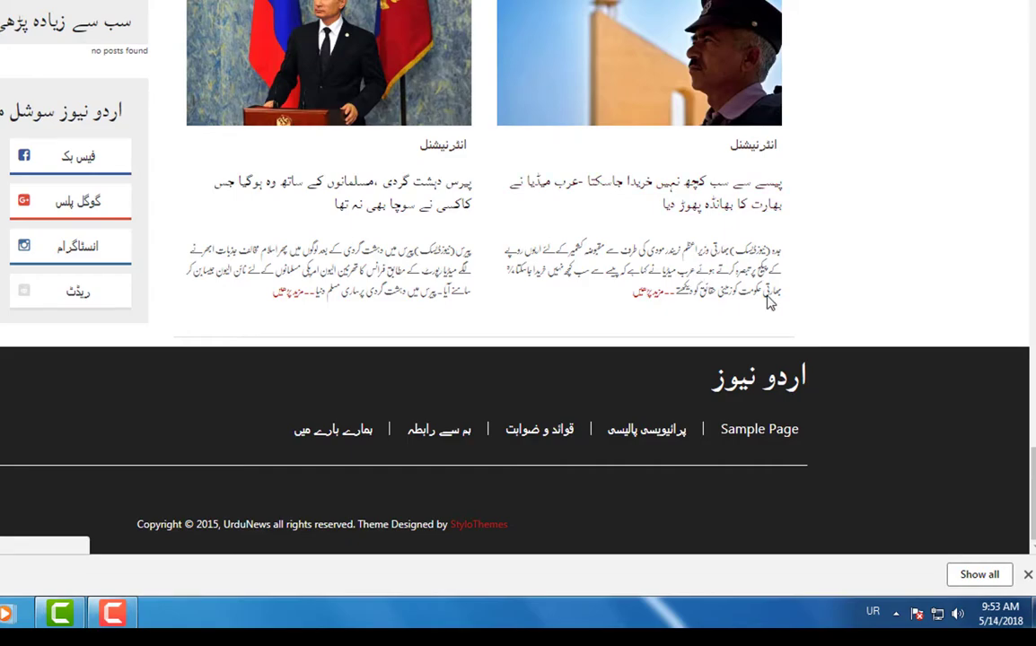
# - Verify the footer shows the title پاک اردو ٹیوب and 'Copyright ©2018 پاک اردو ٹیوب'
pyautogui.scroll(10, 756, 352)
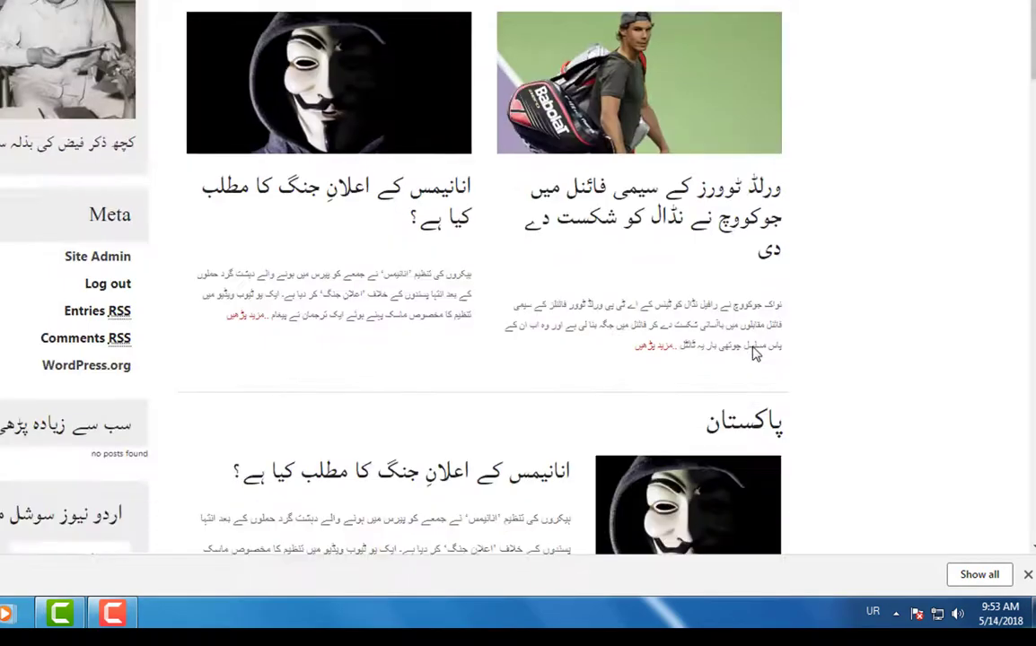
pyautogui.scroll(-10, 754, 356)
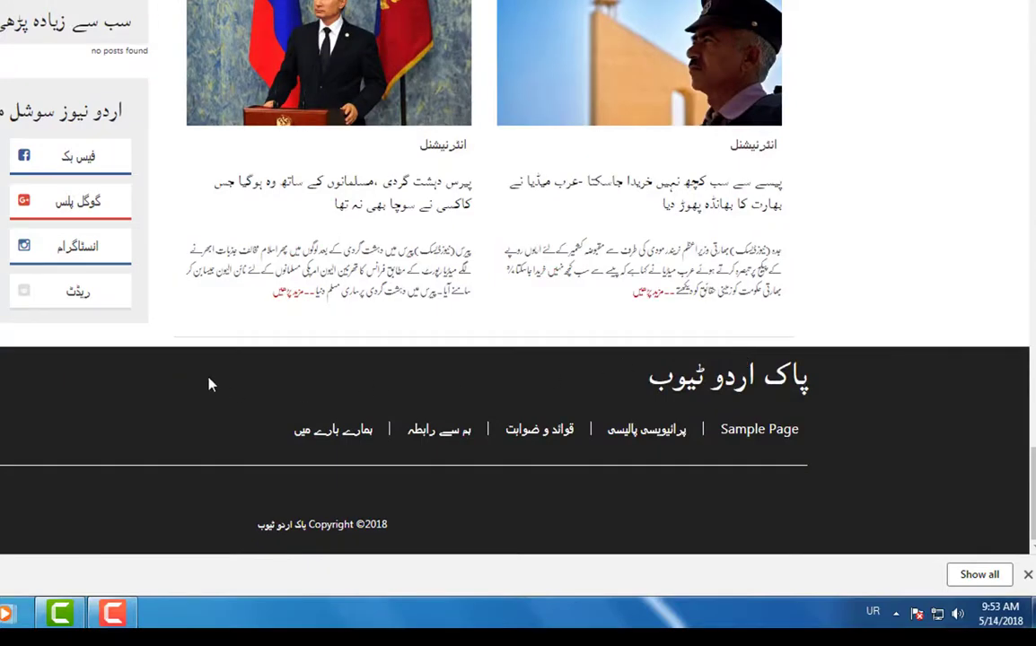
pyautogui.moveTo(190, 360); pyautogui.dragTo(896, 566)
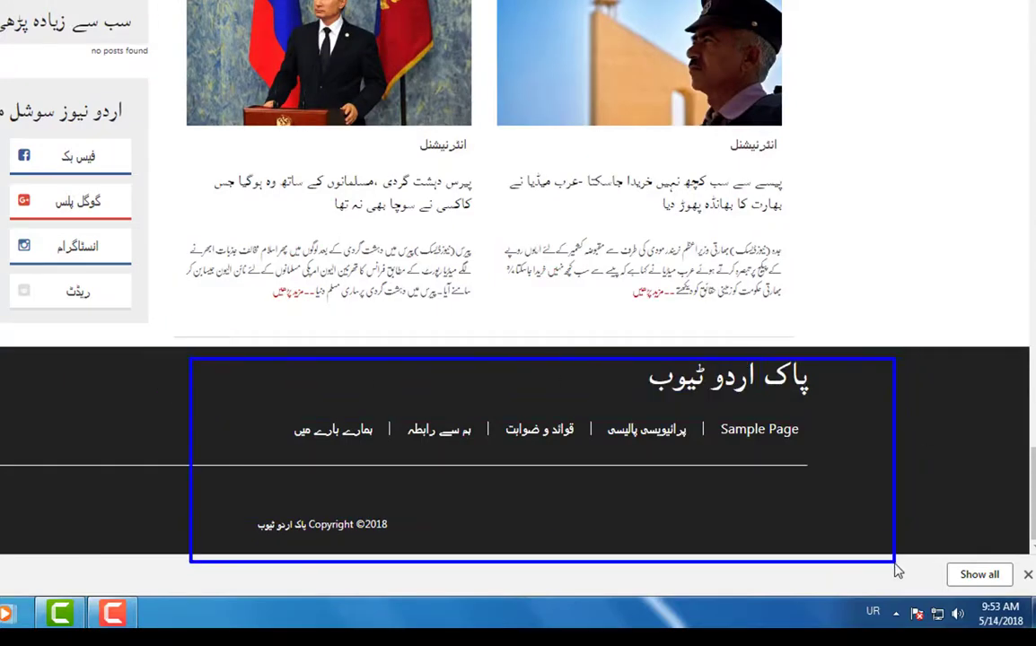
pyautogui.moveTo(236, 513); pyautogui.dragTo(432, 551)
pyautogui.moveTo(611, 362); pyautogui.dragTo(808, 393)
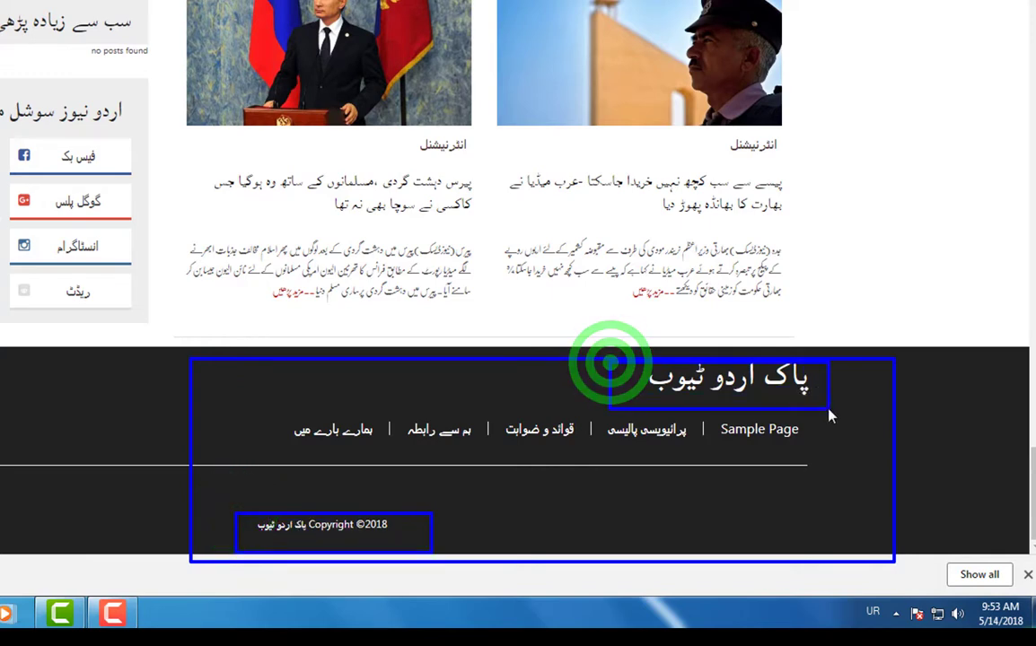
pyautogui.press('Escape')
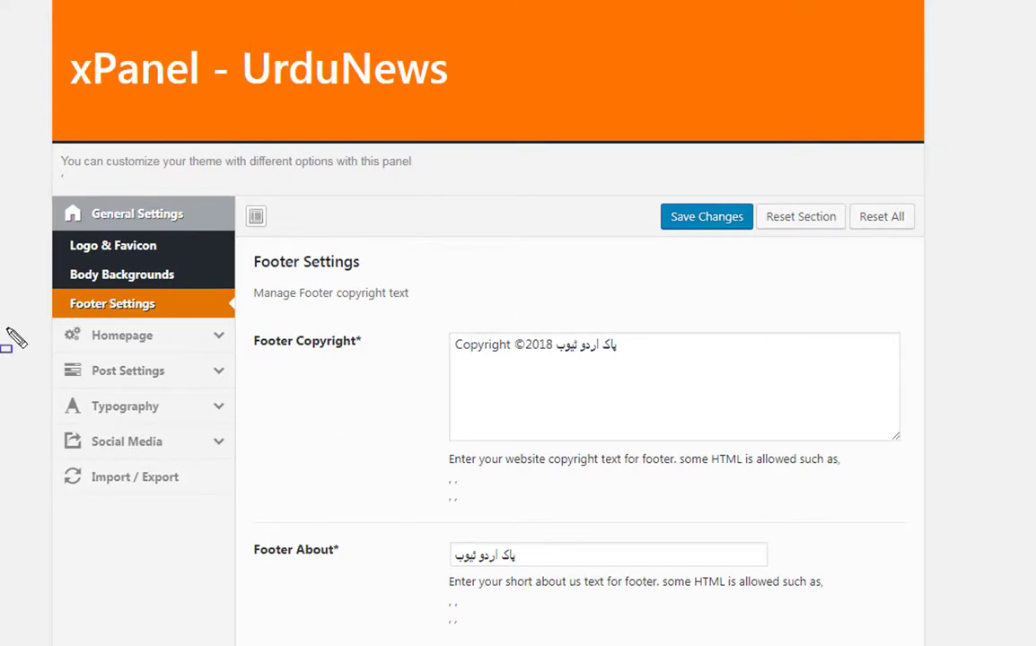
# - Change Latest Post Blocks Limit total posts from 4 to 7 and save
pyautogui.moveTo(49, 321); pyautogui.dragTo(235, 355)
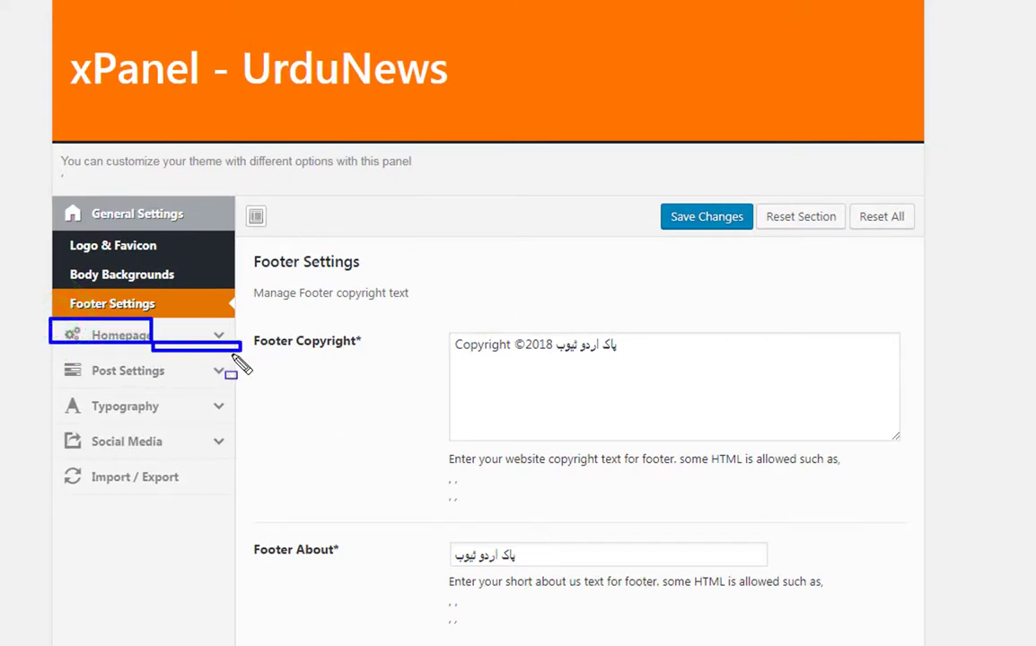
pyautogui.press('Escape')
pyautogui.moveTo(51, 314); pyautogui.dragTo(234, 355)
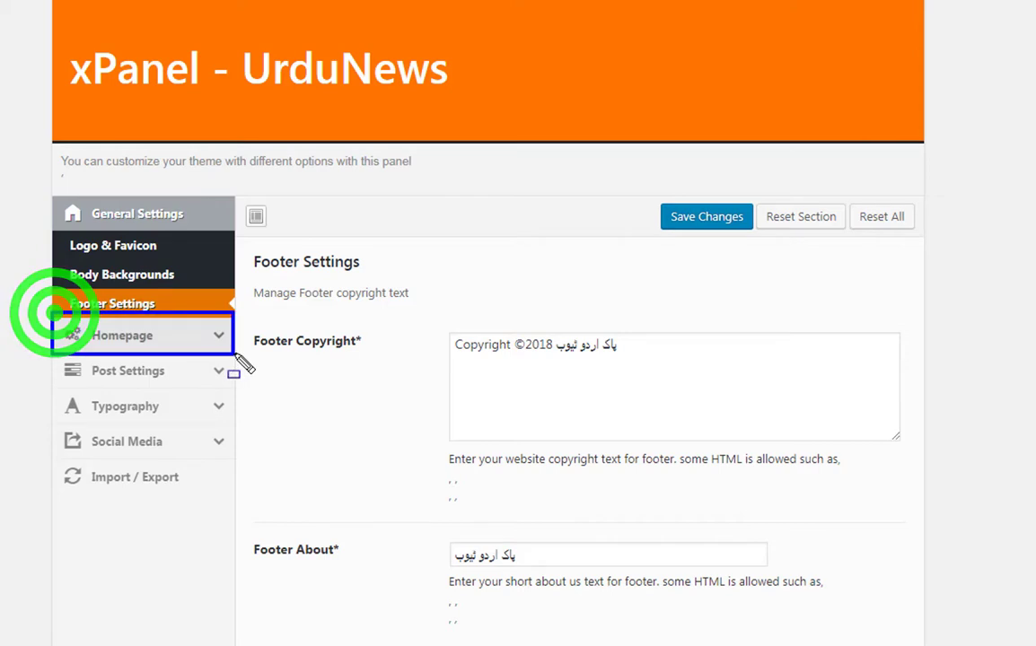
pyautogui.click(134, 343)
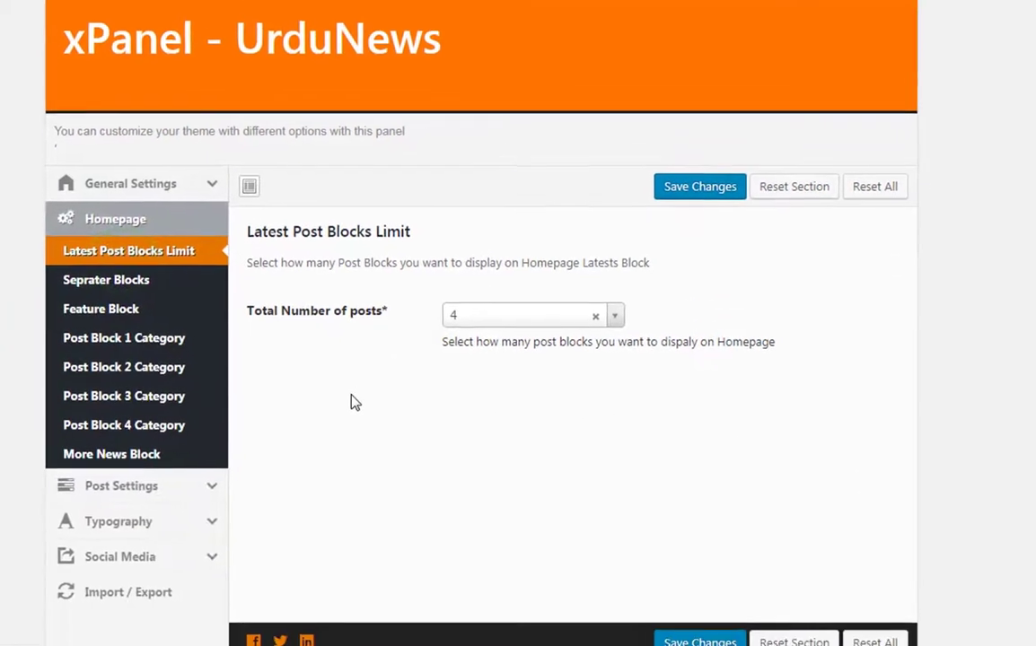
pyautogui.moveTo(236, 153)
pyautogui.mouseDown()
pyautogui.moveTo(414, 172)
pyautogui.moveTo(443, 191)
pyautogui.mouseUp()
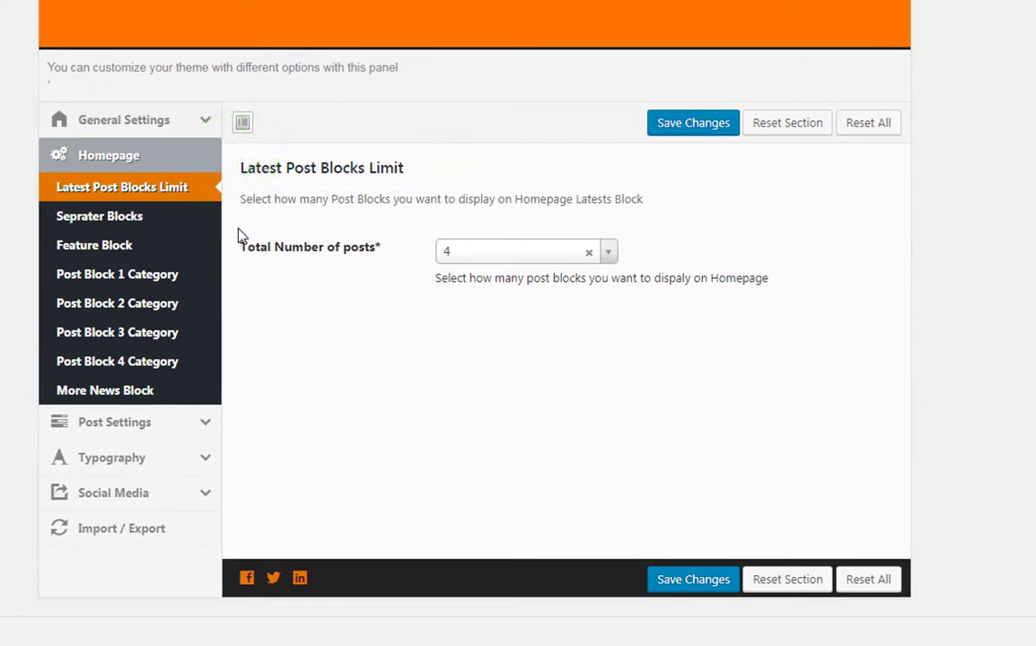
pyautogui.moveTo(238, 230)
pyautogui.mouseDown()
pyautogui.moveTo(640, 261)
pyautogui.moveTo(654, 285)
pyautogui.mouseUp()
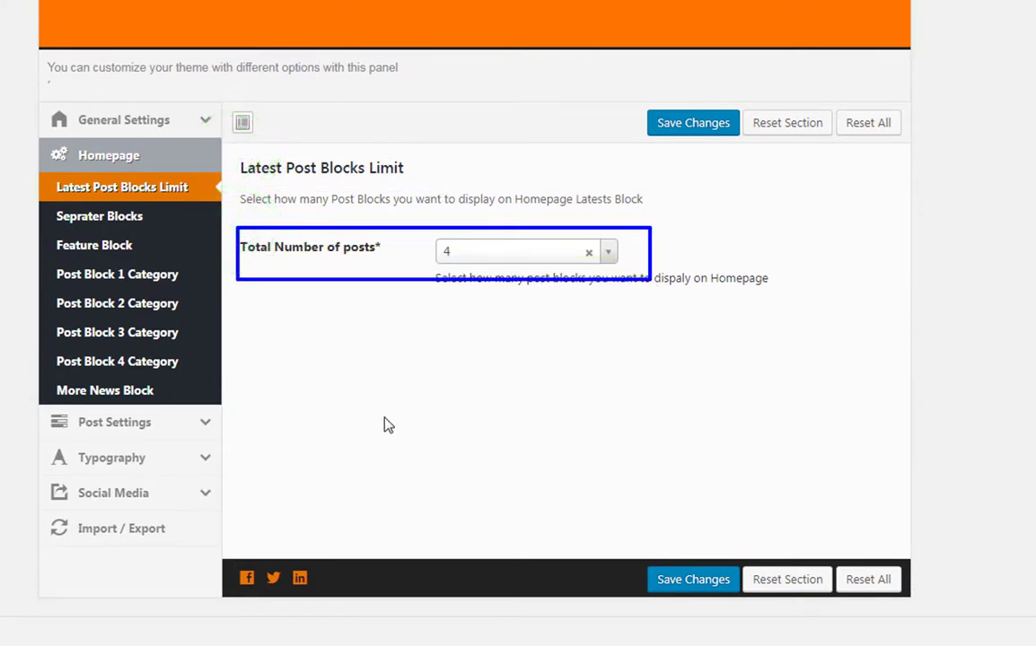
pyautogui.click(599, 256)
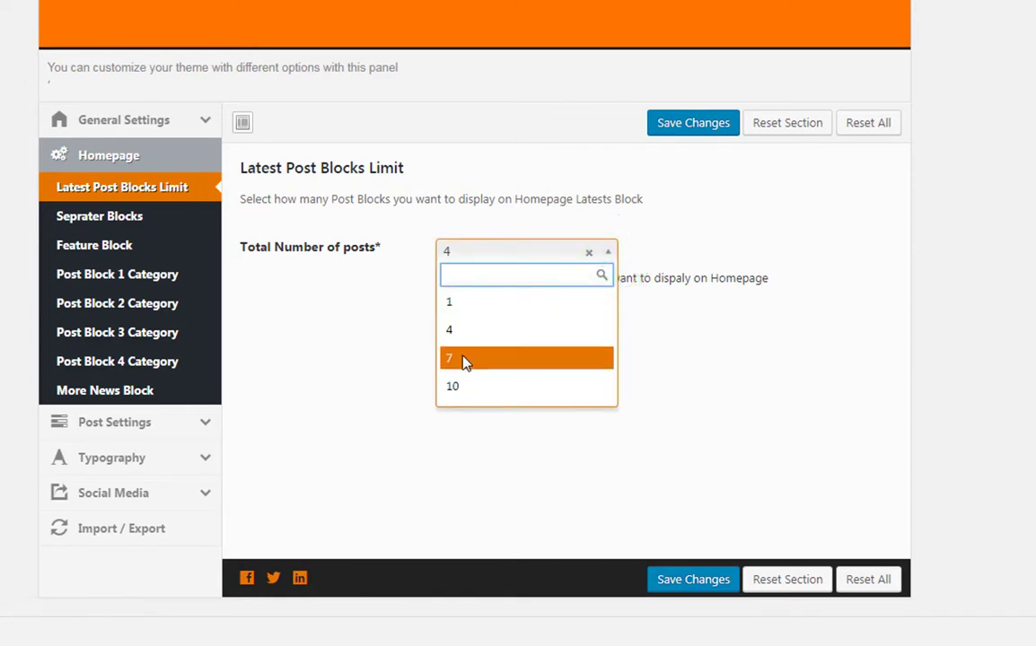
pyautogui.click(458, 357)
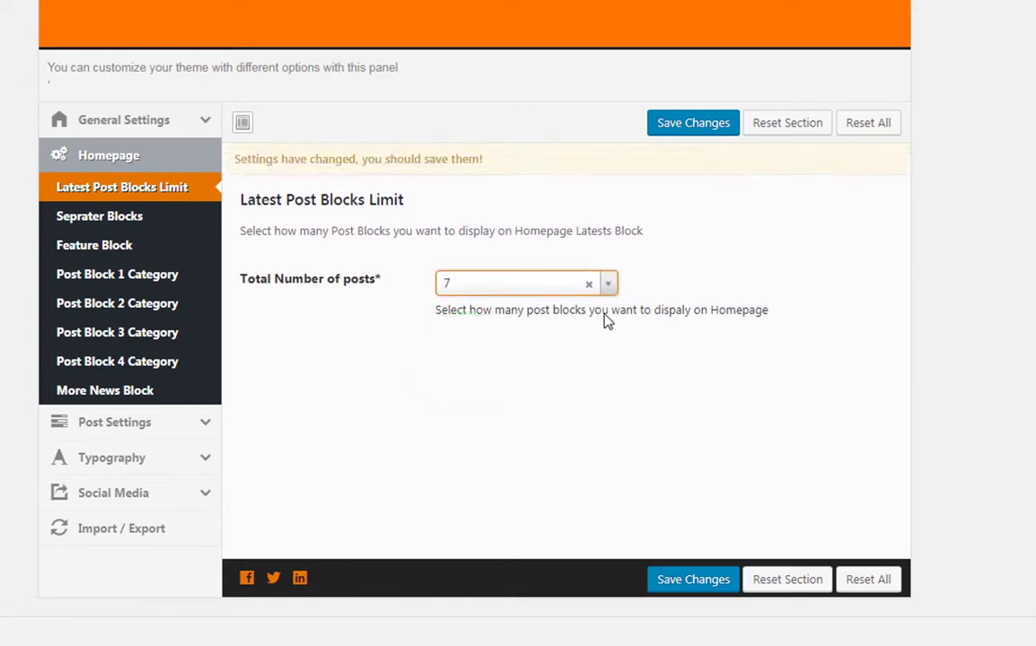
pyautogui.click(654, 124)
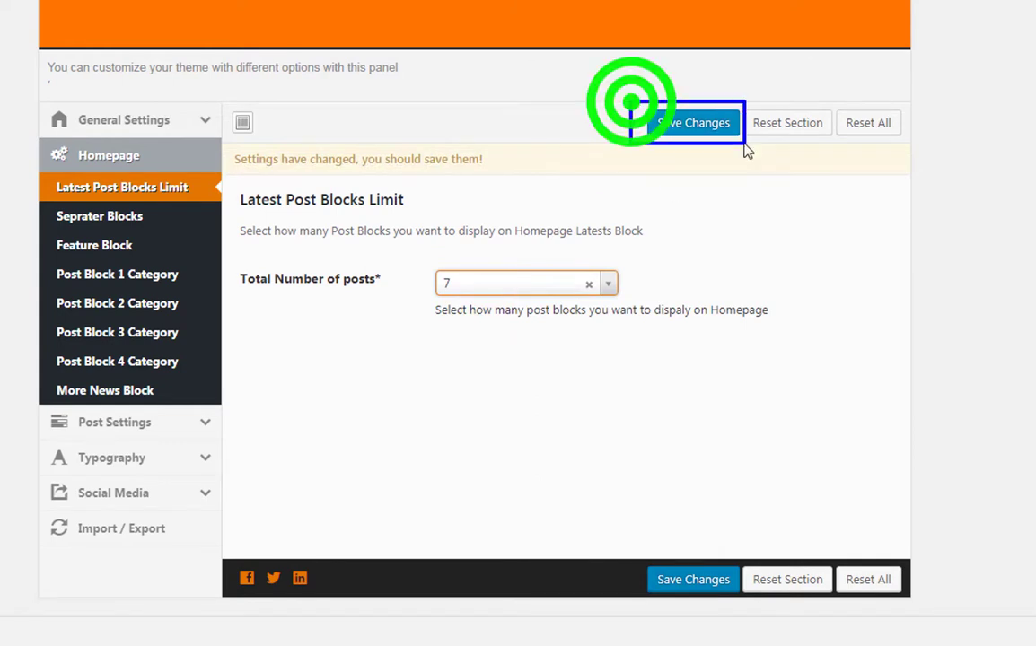
pyautogui.click(670, 131)
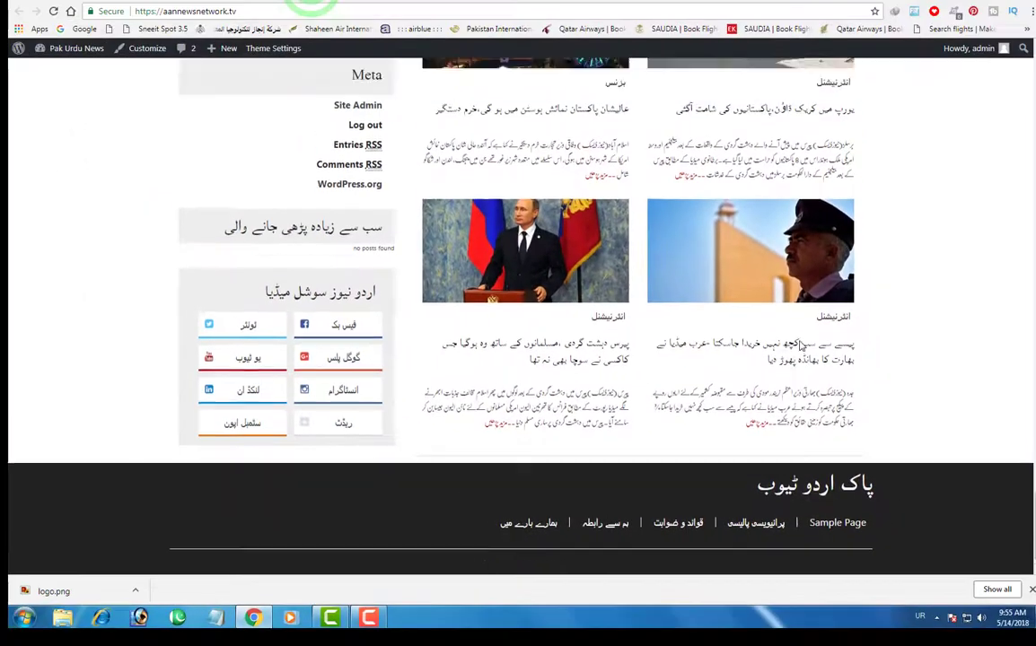
# - Reload the Urdu homepage and scroll through it to review the latest post blocks
pyautogui.scroll(10, 801, 368)
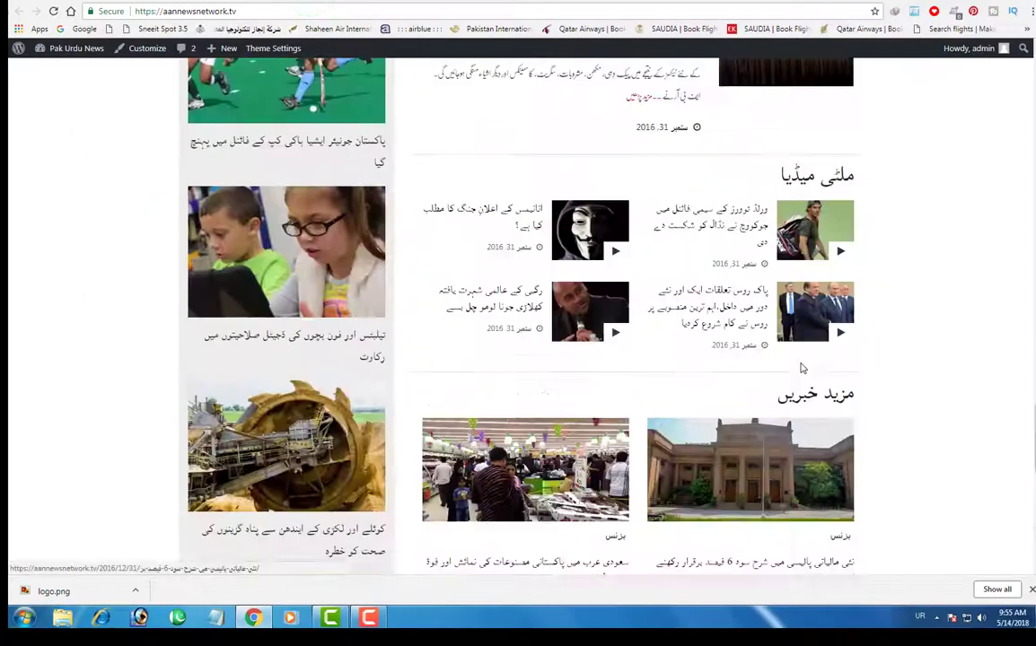
pyautogui.scroll(4, 802, 368)
pyautogui.scroll(-7, 797, 367)
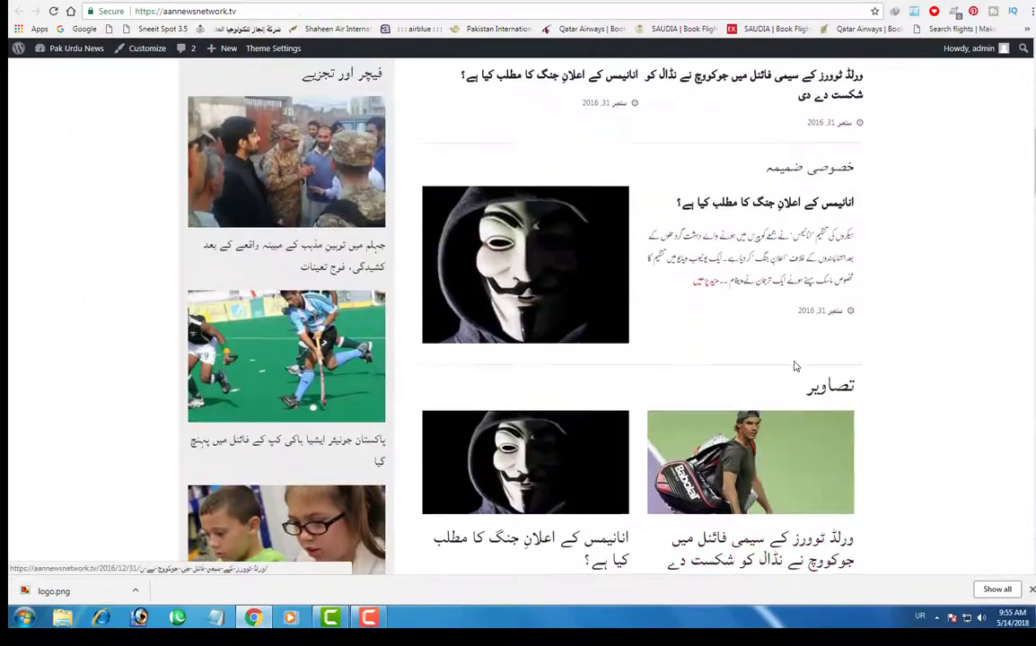
pyautogui.scroll(6, 794, 367)
pyautogui.click(420, 11)
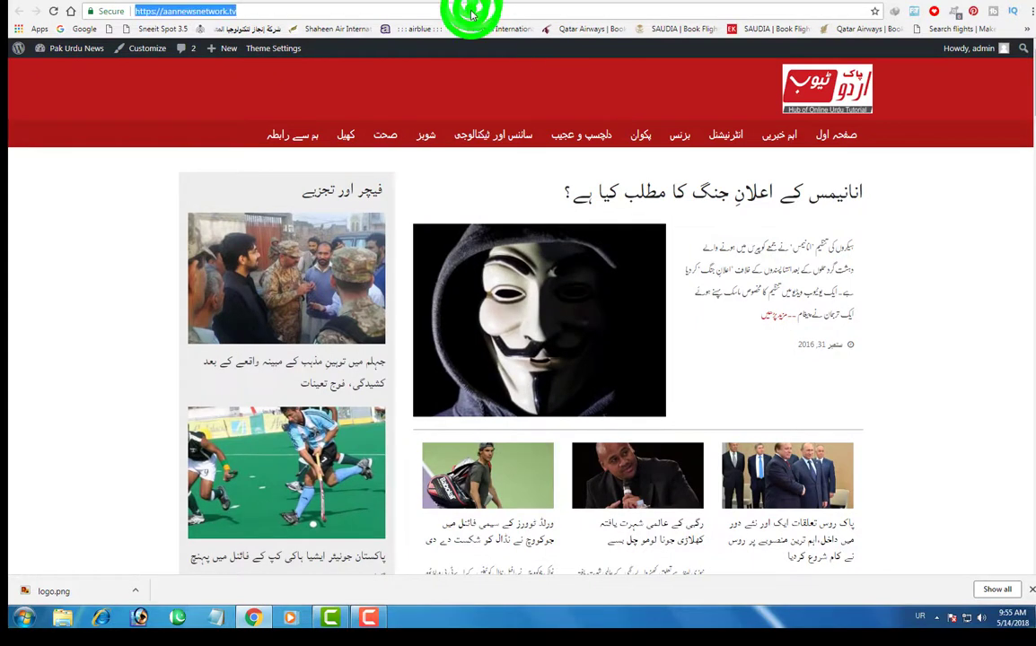
pyautogui.press('Return')
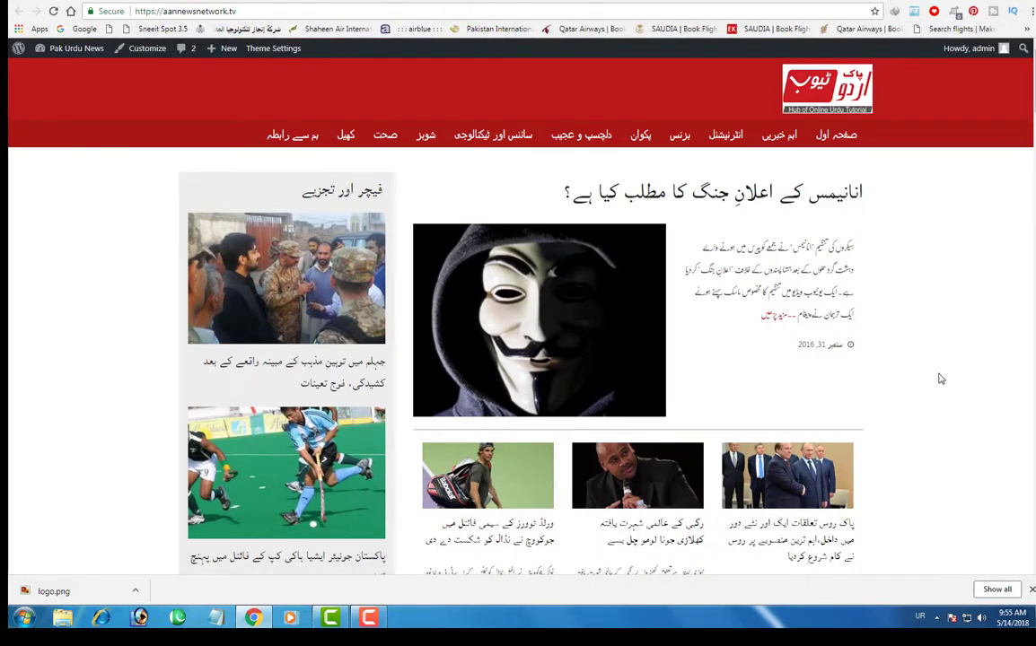
pyautogui.scroll(-10, 938, 386)
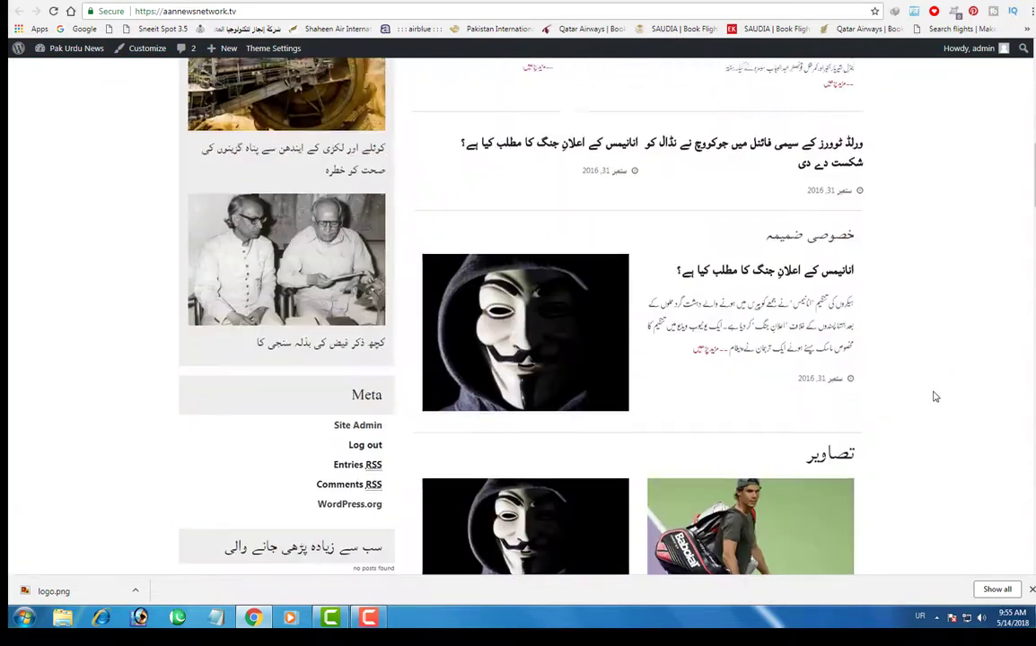
pyautogui.scroll(-10, 933, 397)
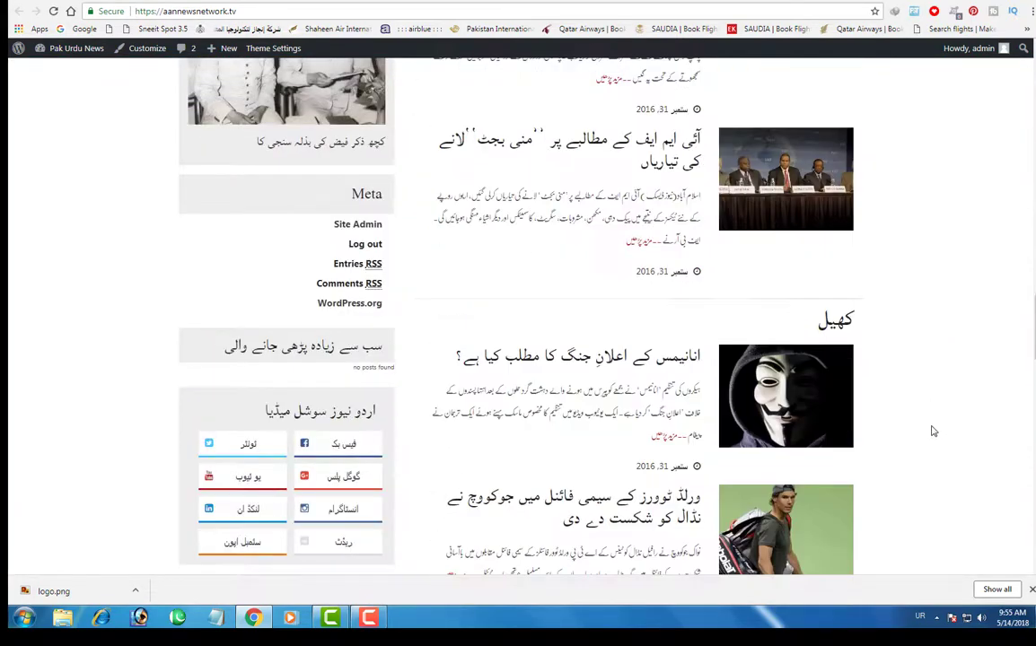
pyautogui.scroll(-12, 934, 432)
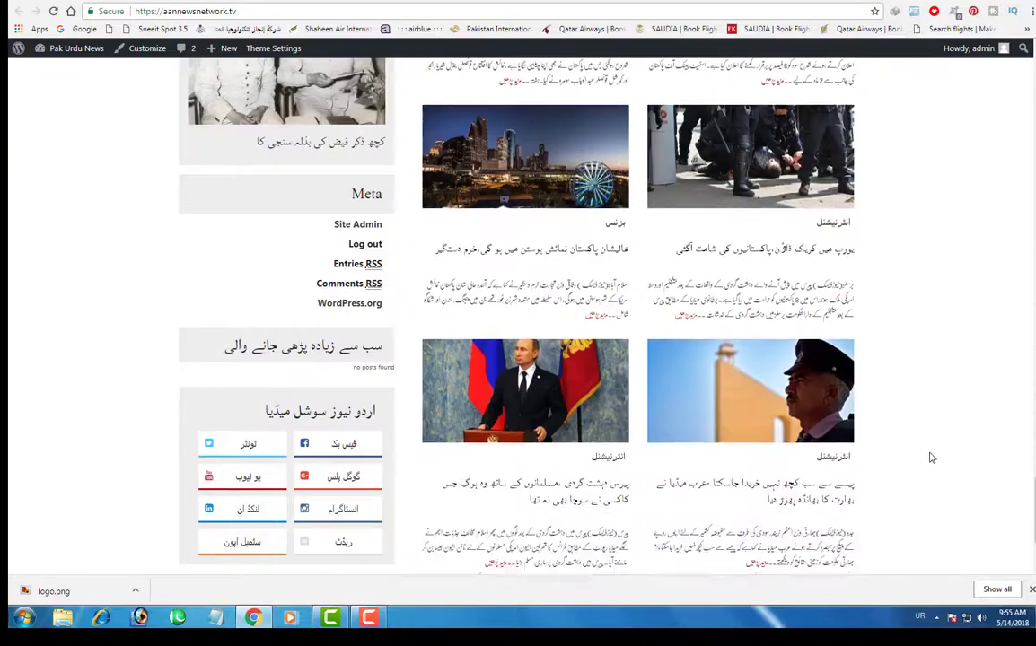
pyautogui.scroll(-3, 932, 457)
pyautogui.scroll(3, 913, 450)
pyautogui.scroll(4, 808, 395)
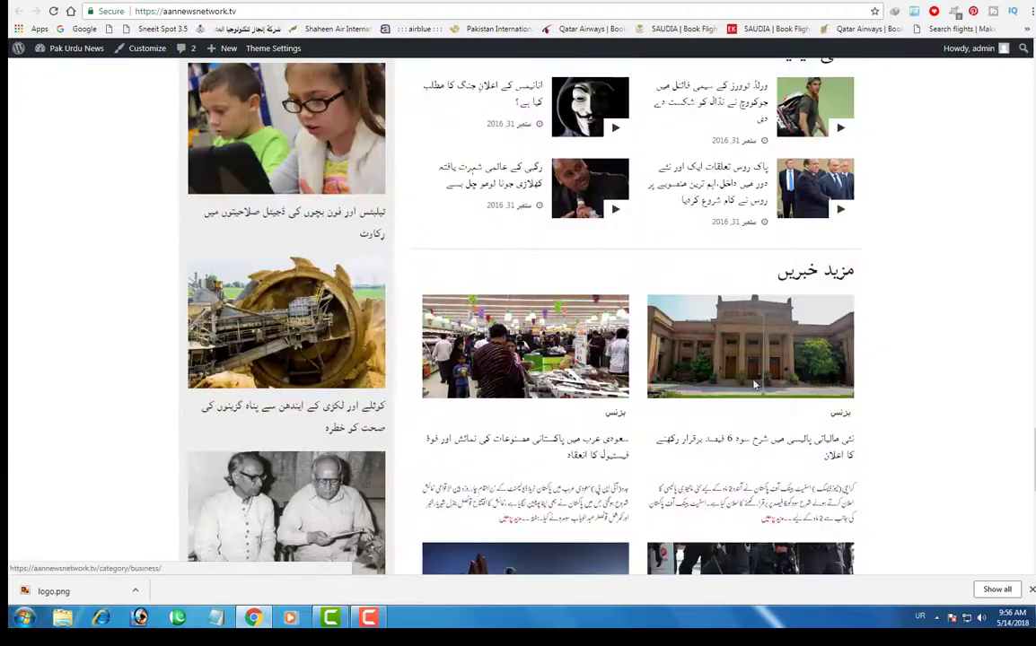
pyautogui.scroll(8, 808, 341)
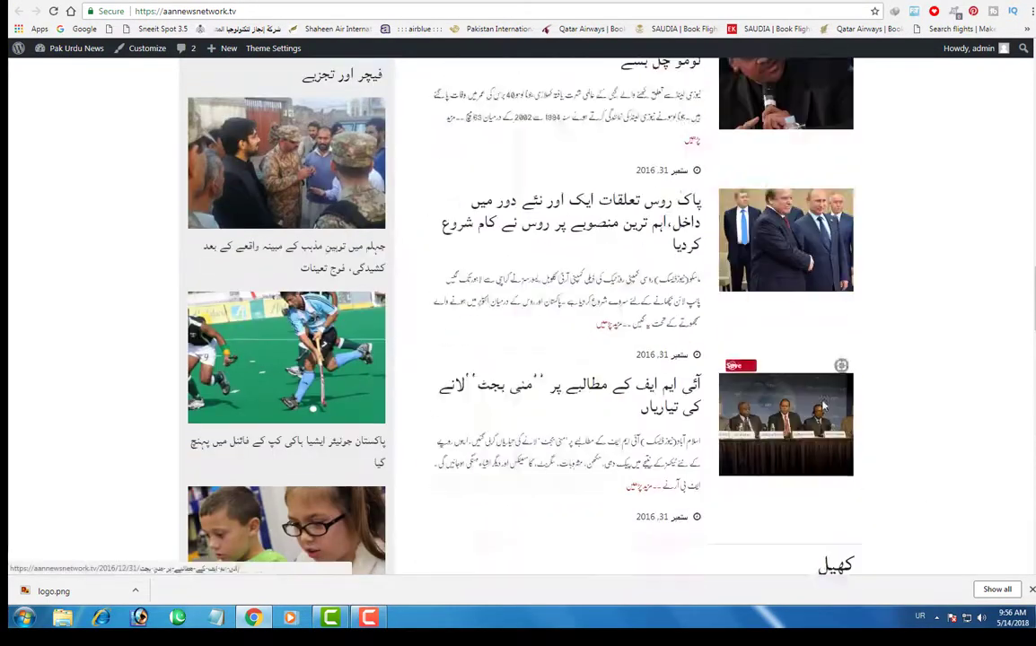
pyautogui.scroll(10, 824, 406)
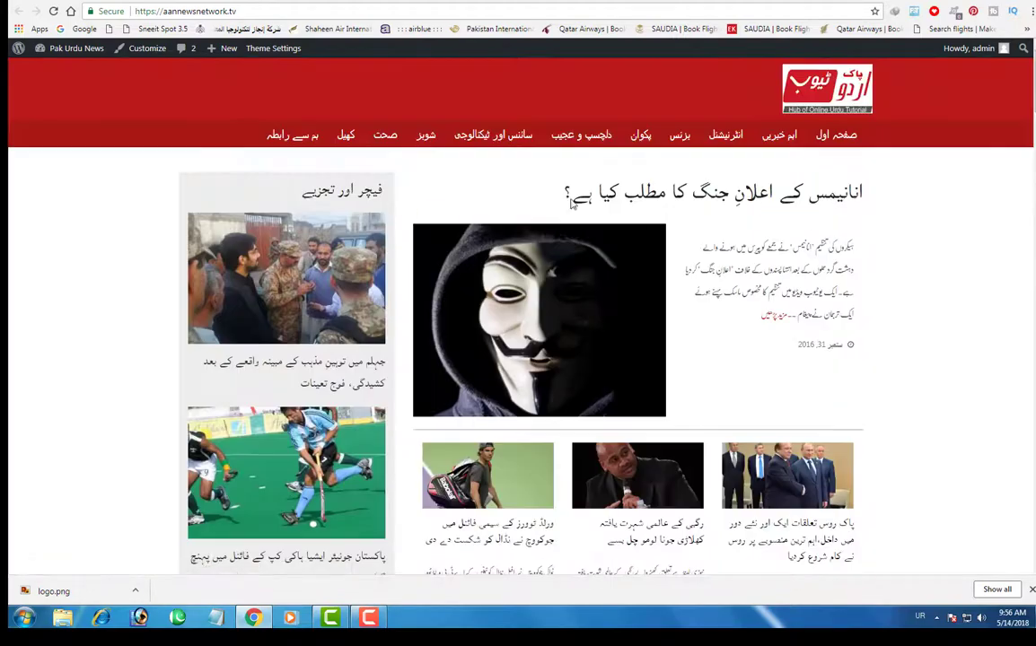
pyautogui.click(215, 1)
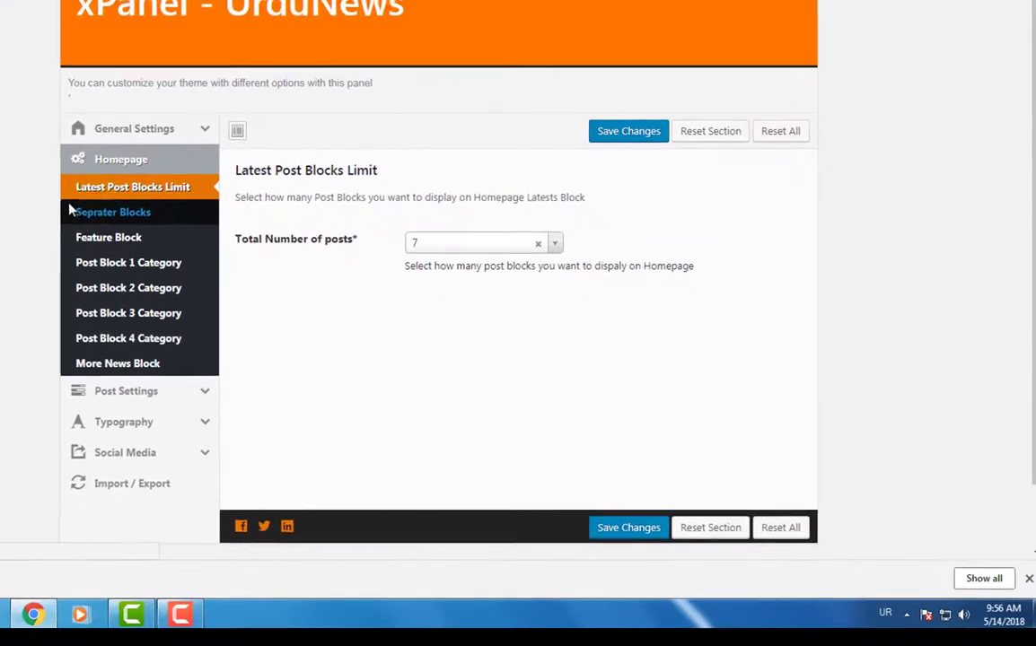
# - Navigate the xPanel Homepage settings to Post Block 1 Category
pyautogui.click(281, 300)
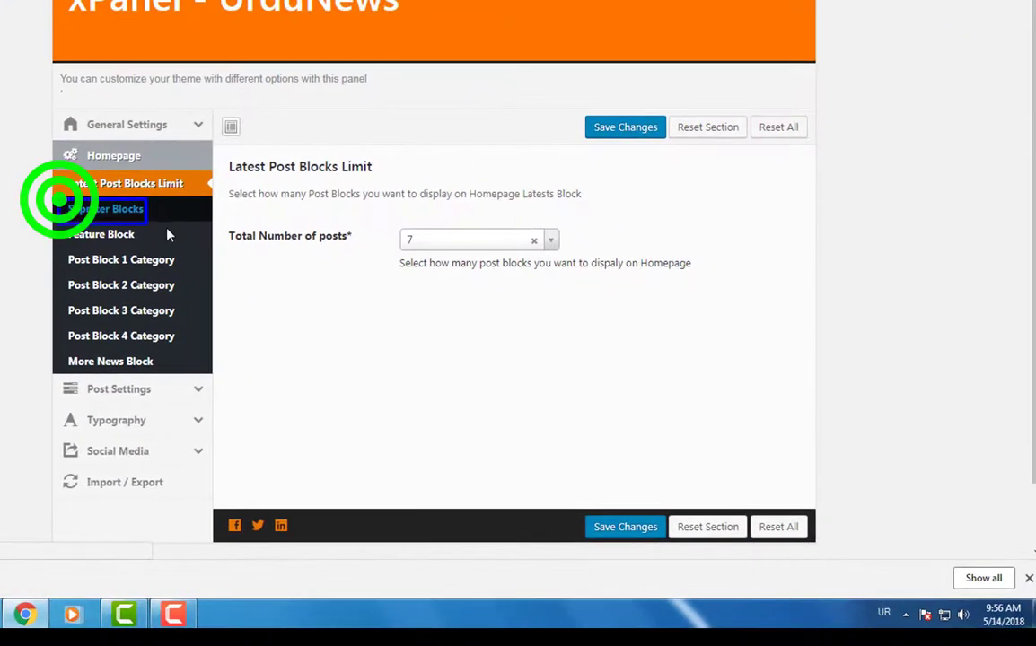
pyautogui.click(65, 233)
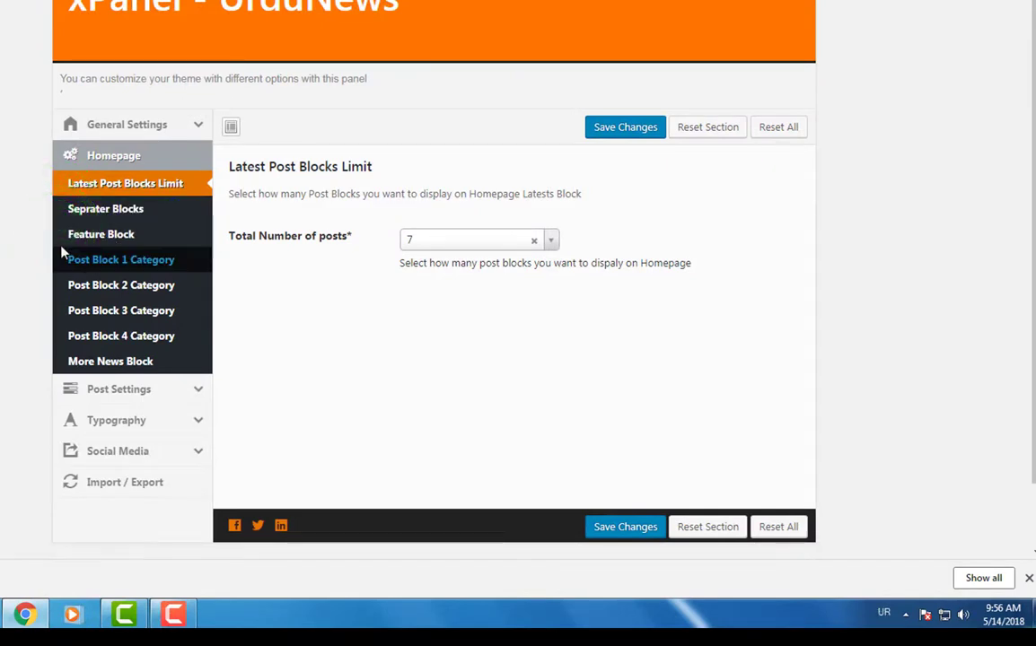
pyautogui.click(105, 260)
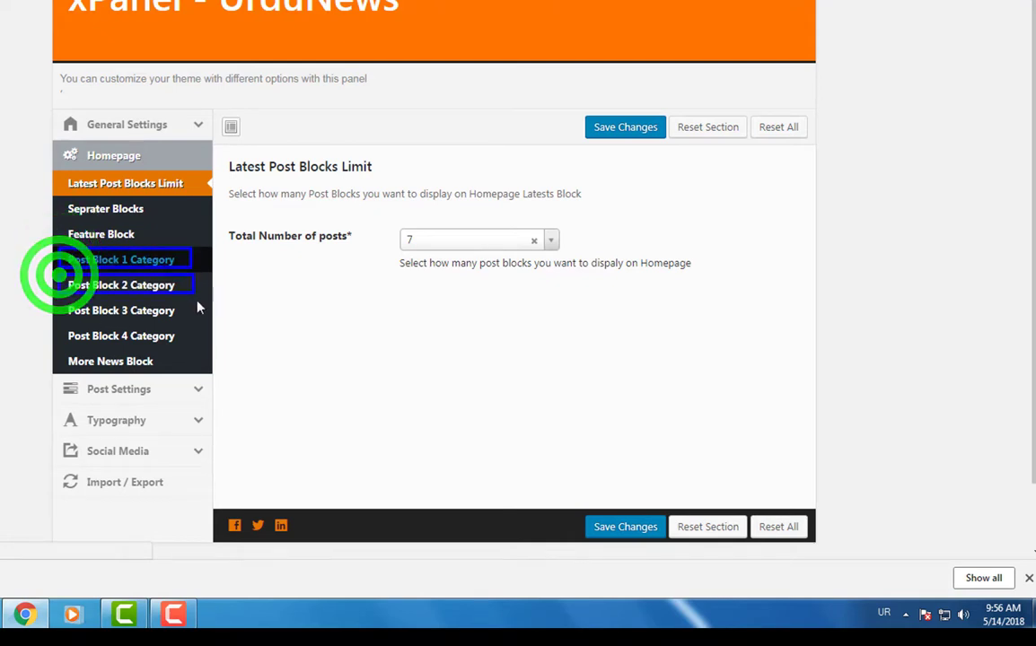
pyautogui.click(168, 286)
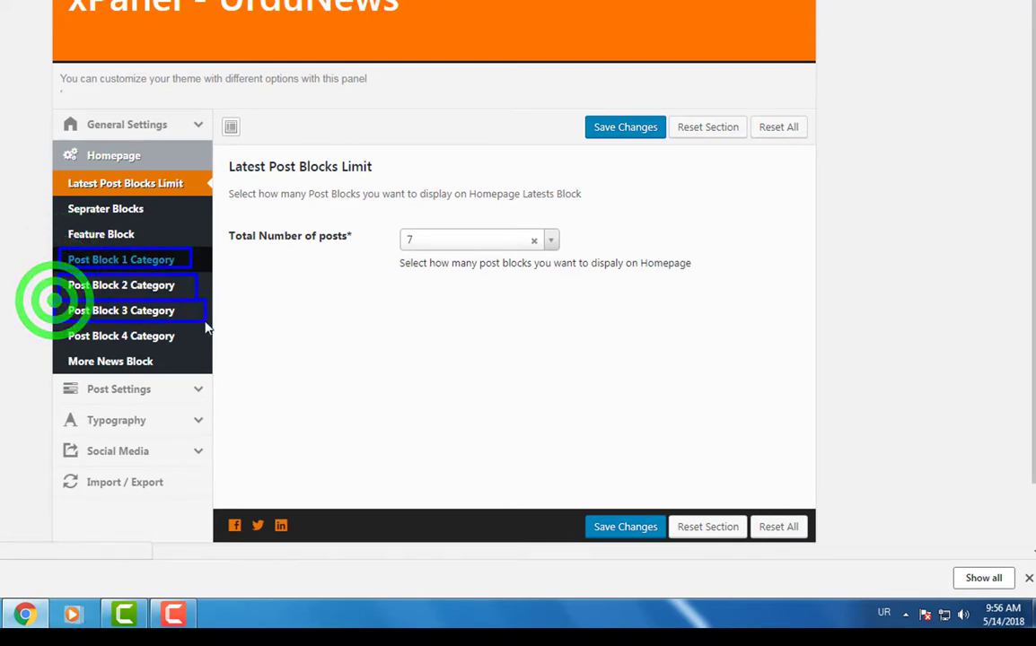
pyautogui.click(52, 355)
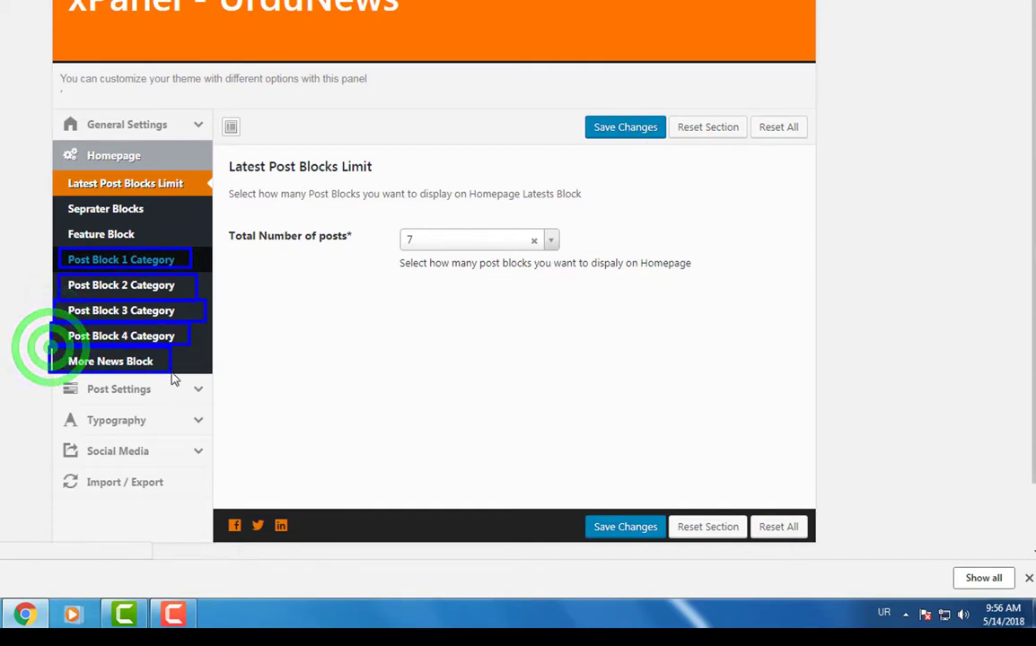
pyautogui.click(130, 258)
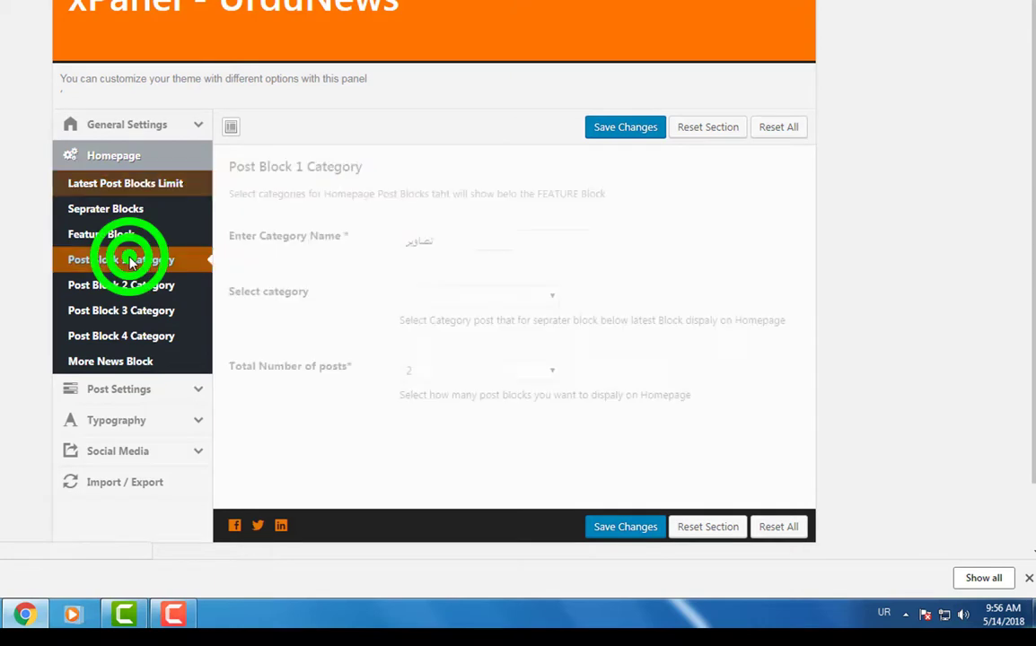
# - Choose سائنس اور ٹیکنالوجی as Post Block 1's category and select its name for retyping
pyautogui.click(493, 243)
pyautogui.click(512, 293)
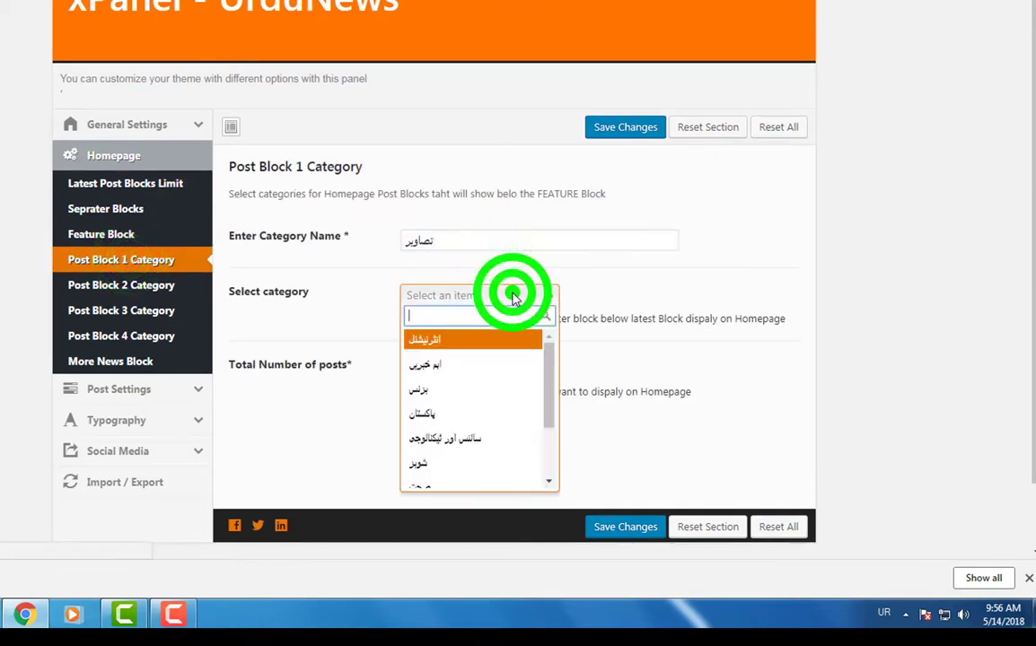
pyautogui.click(468, 440)
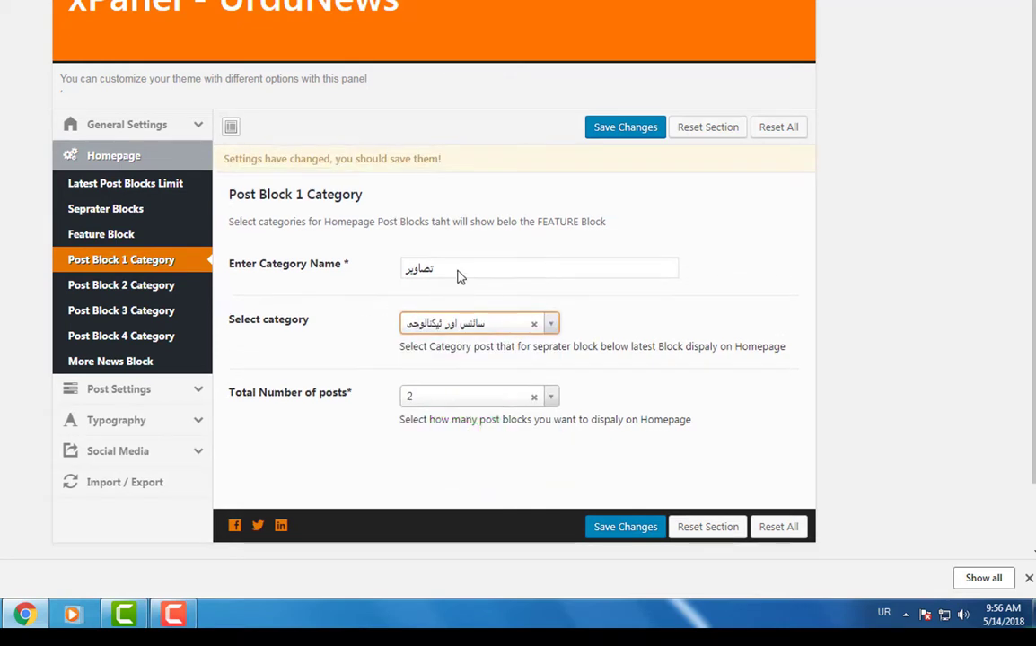
pyautogui.click(458, 270)
pyautogui.moveTo(405, 270); pyautogui.dragTo(382, 269)
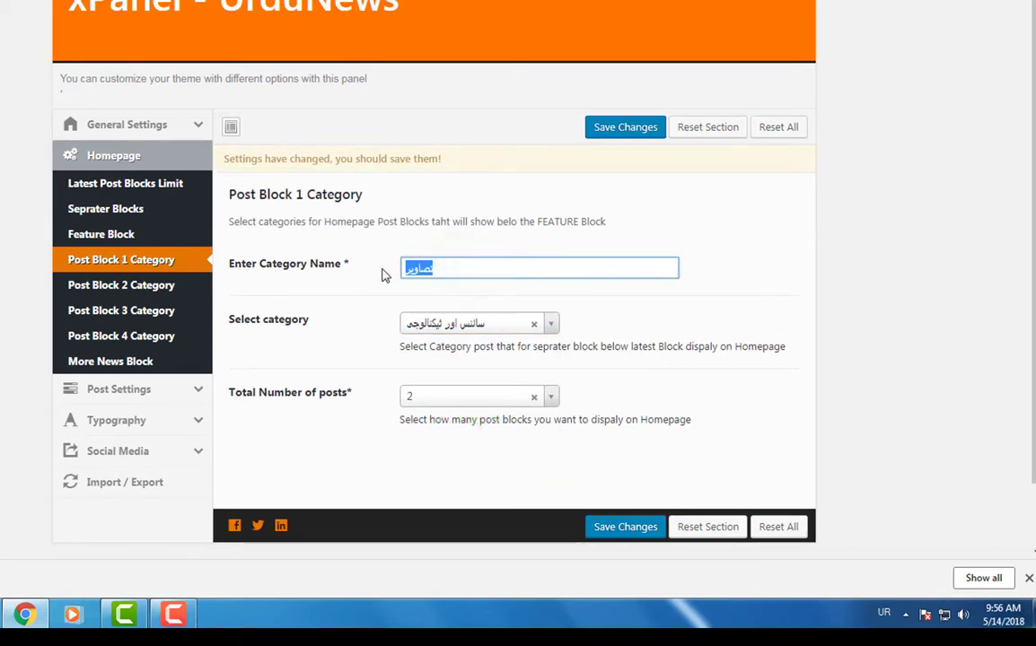
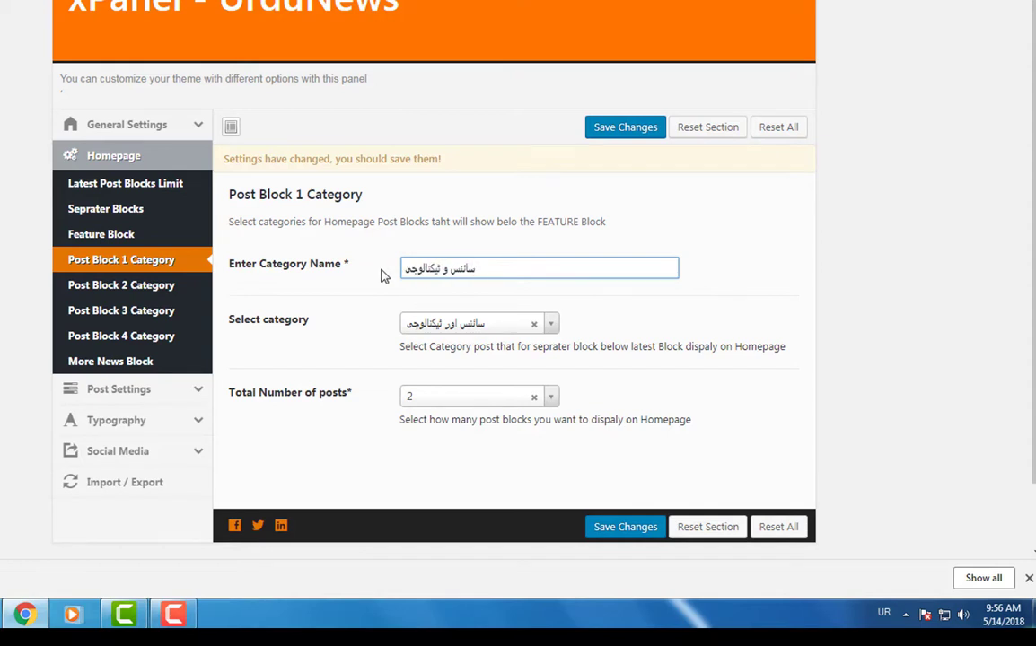
# - Set Post Block 1's total number of posts to 6 and save the settings
pyautogui.click(473, 397)
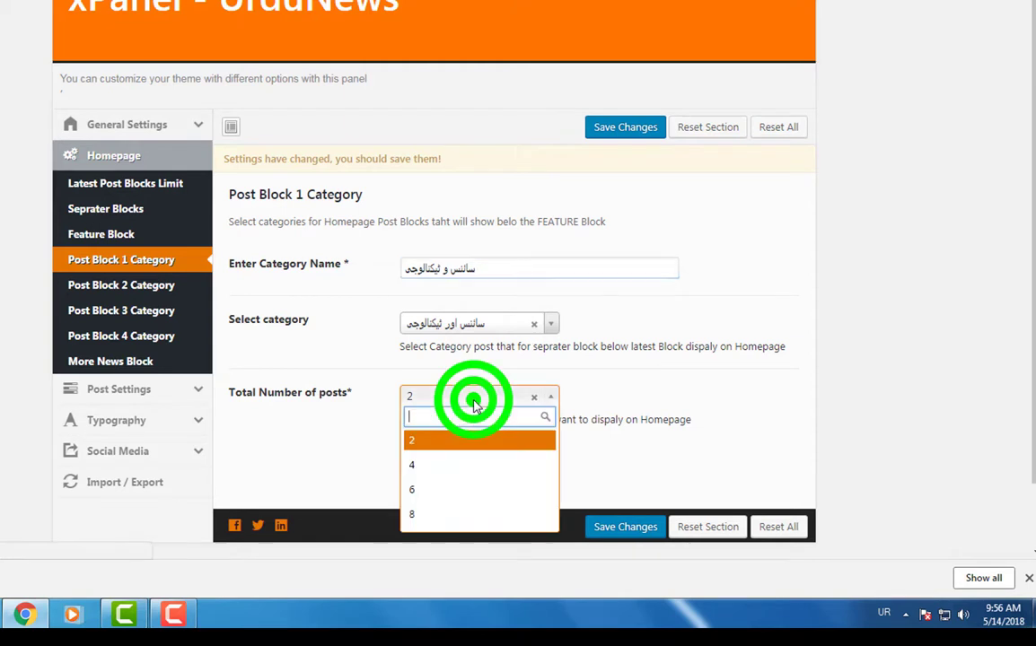
pyautogui.click(423, 492)
pyautogui.click(620, 527)
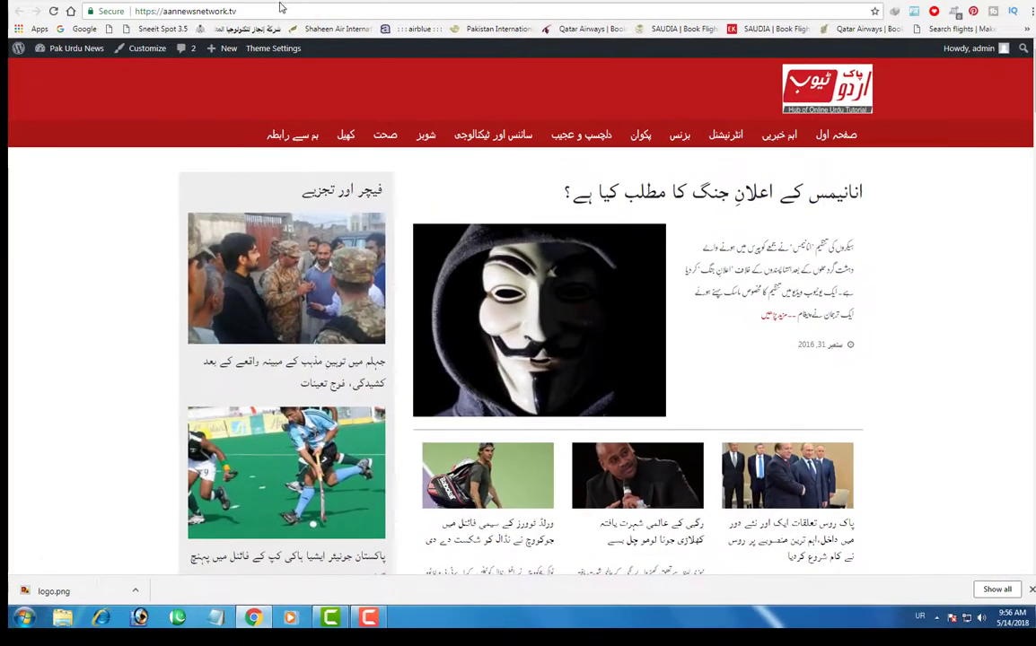
# - Reload the homepage to check the سائنس اور ٹیکنالوجی block, then return to xPanel
pyautogui.click(278, 11)
pyautogui.press('Return')
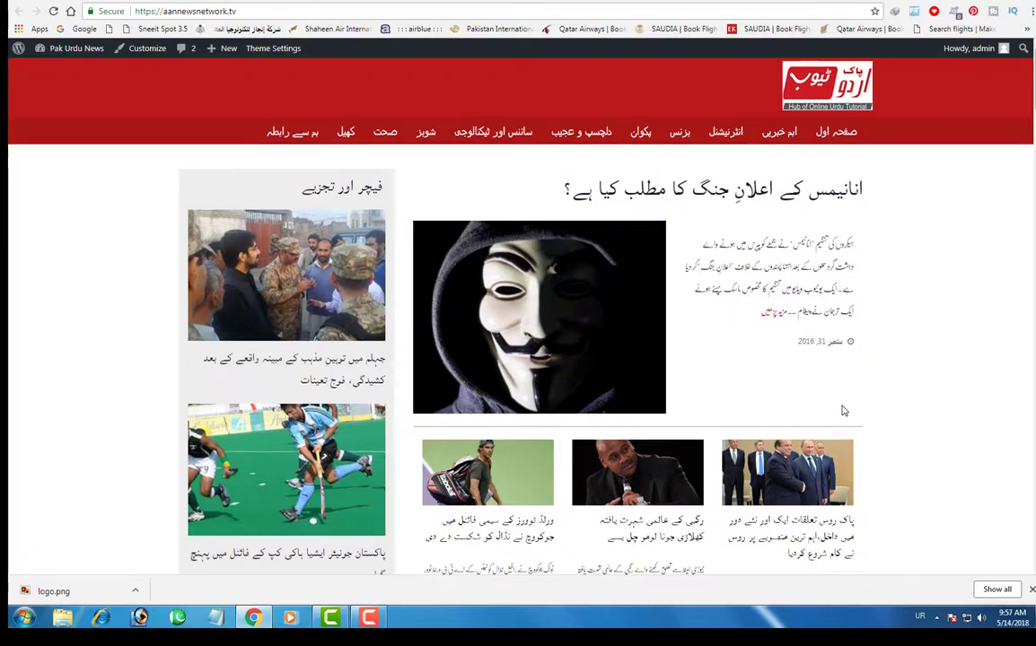
pyautogui.scroll(-10, 844, 413)
pyautogui.scroll(-5, 835, 422)
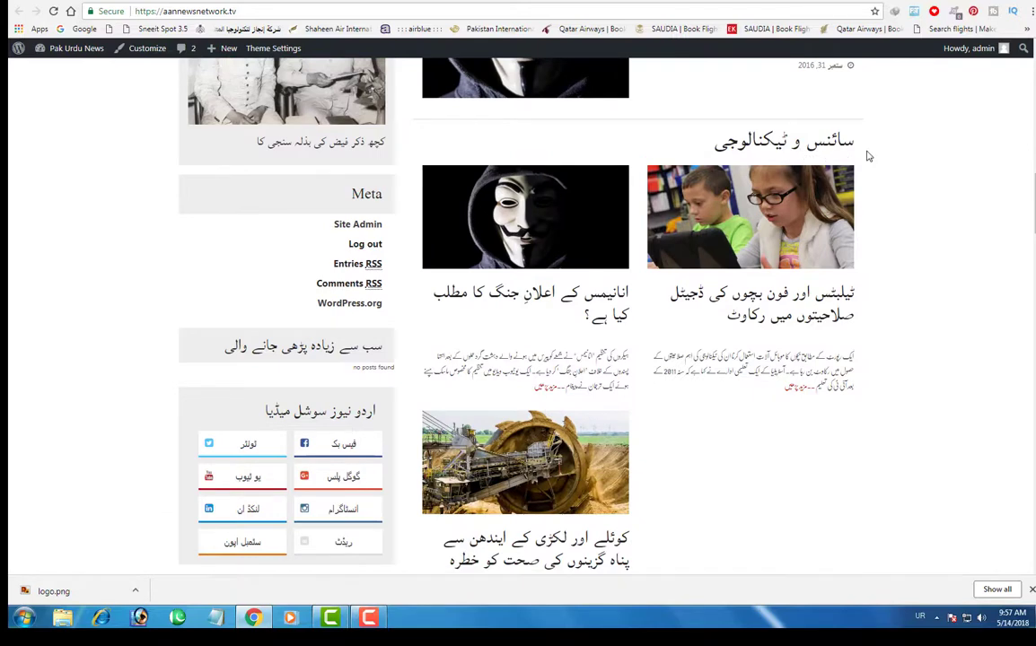
pyautogui.scroll(-2, 794, 378)
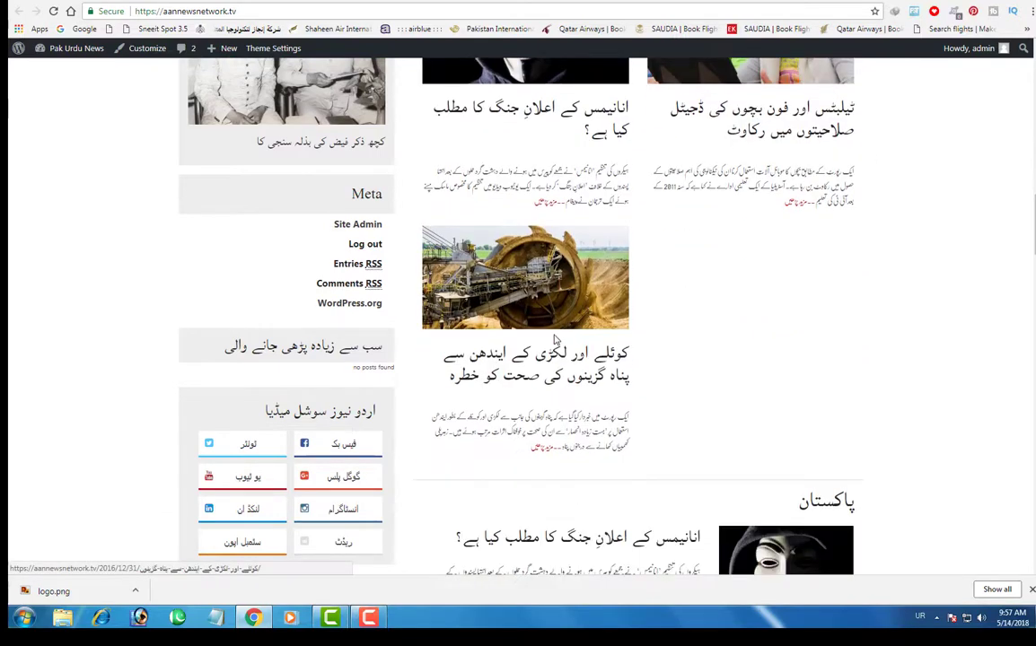
pyautogui.scroll(2, 804, 282)
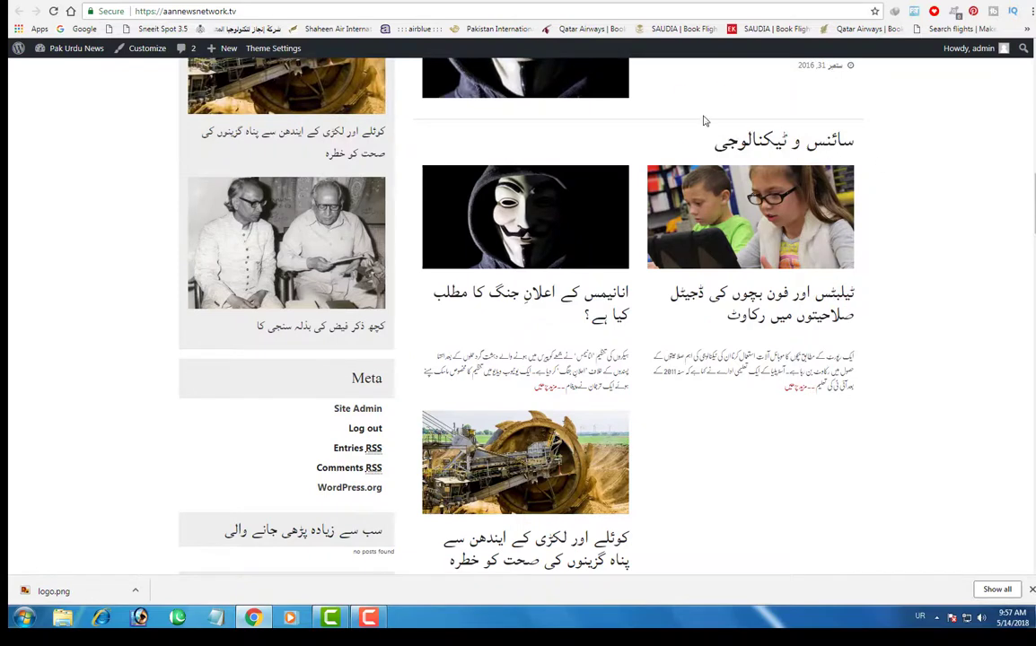
pyautogui.moveTo(703, 116); pyautogui.dragTo(905, 169)
pyautogui.click(170, 1)
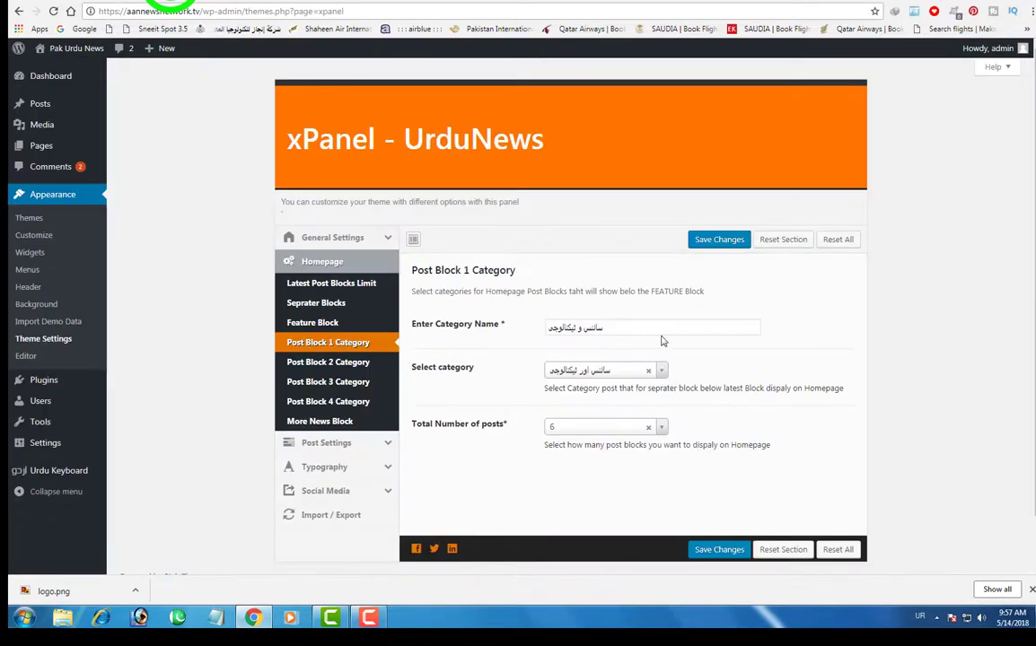
# - Give Post Block 2 the شوبز category and name, save, and go back to the site
pyautogui.click(314, 363)
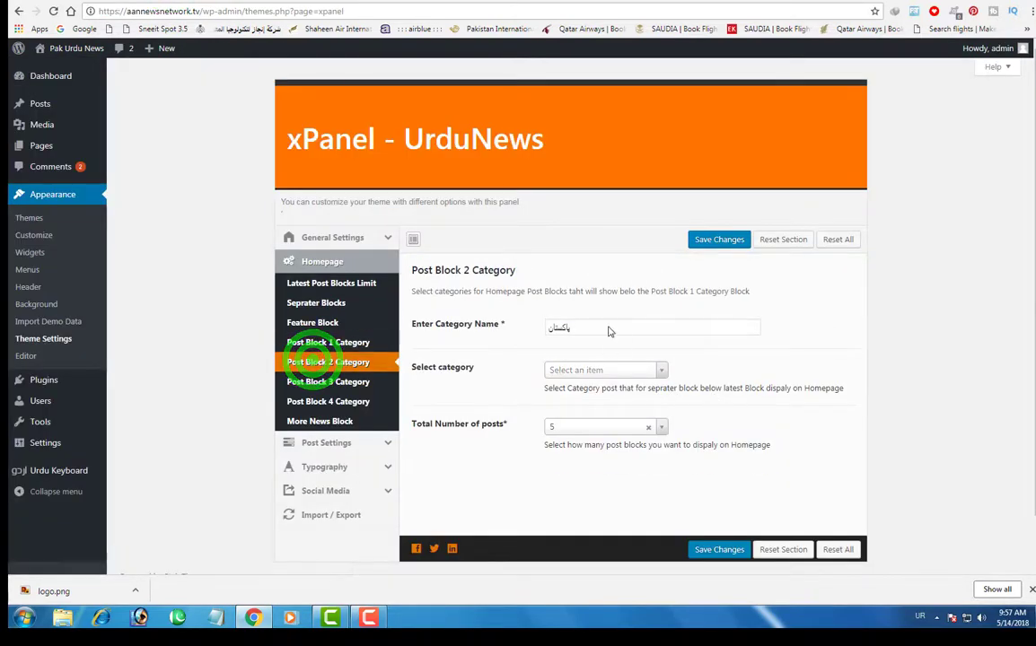
pyautogui.click(607, 370)
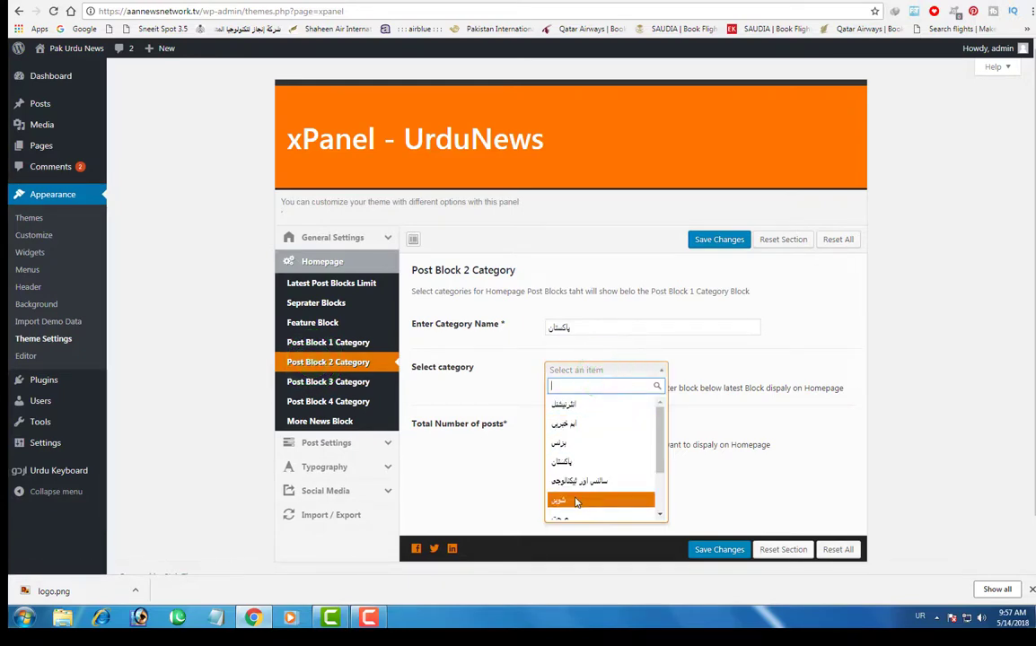
pyautogui.click(571, 497)
pyautogui.click(598, 347)
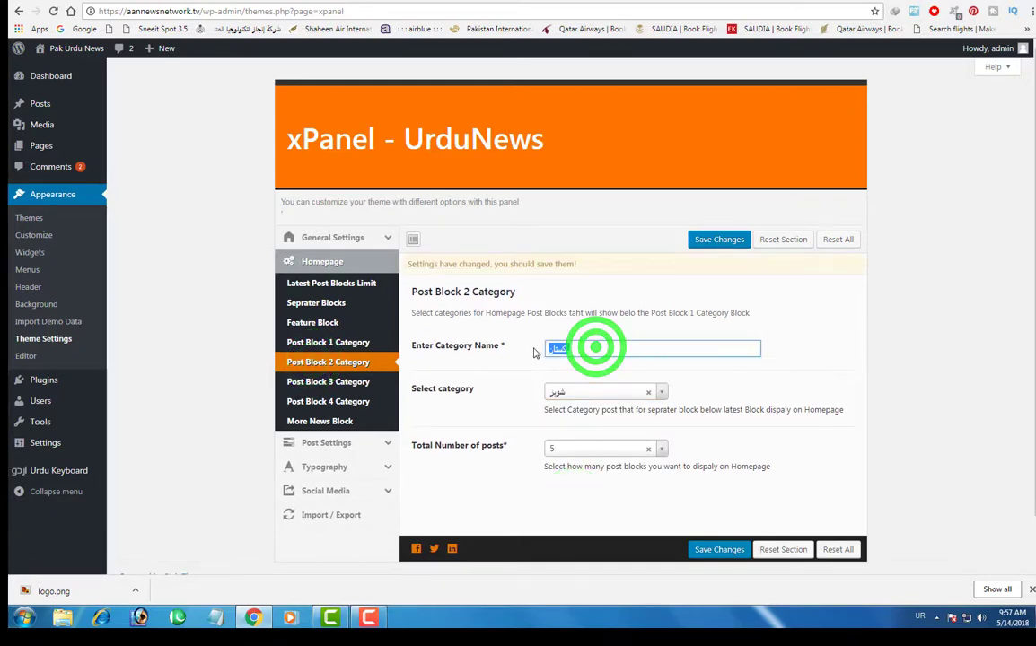
pyautogui.write('شوبز')
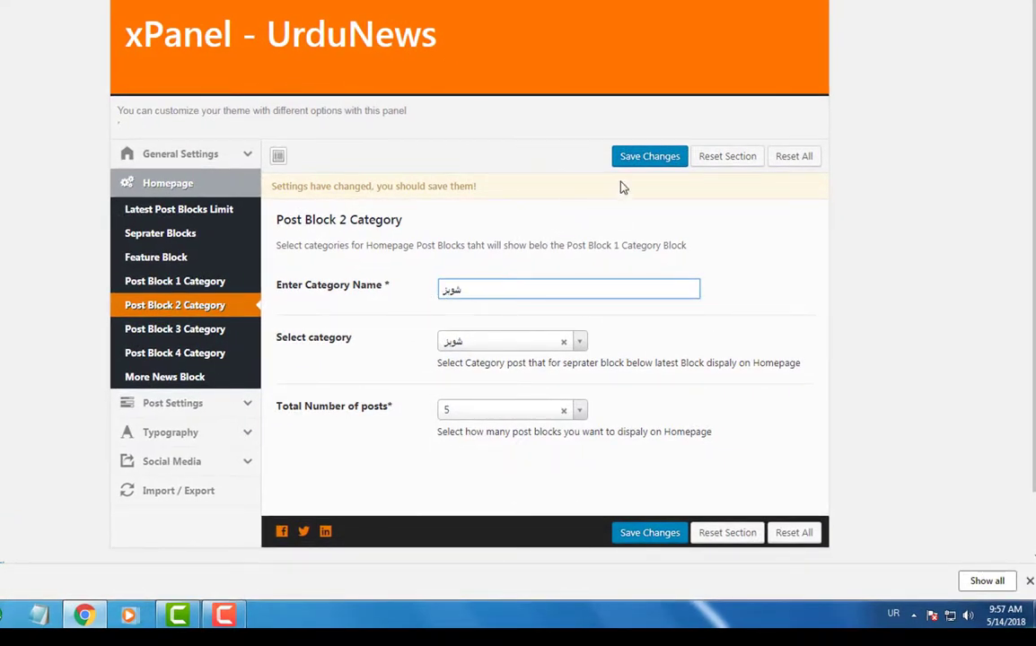
pyautogui.click(637, 158)
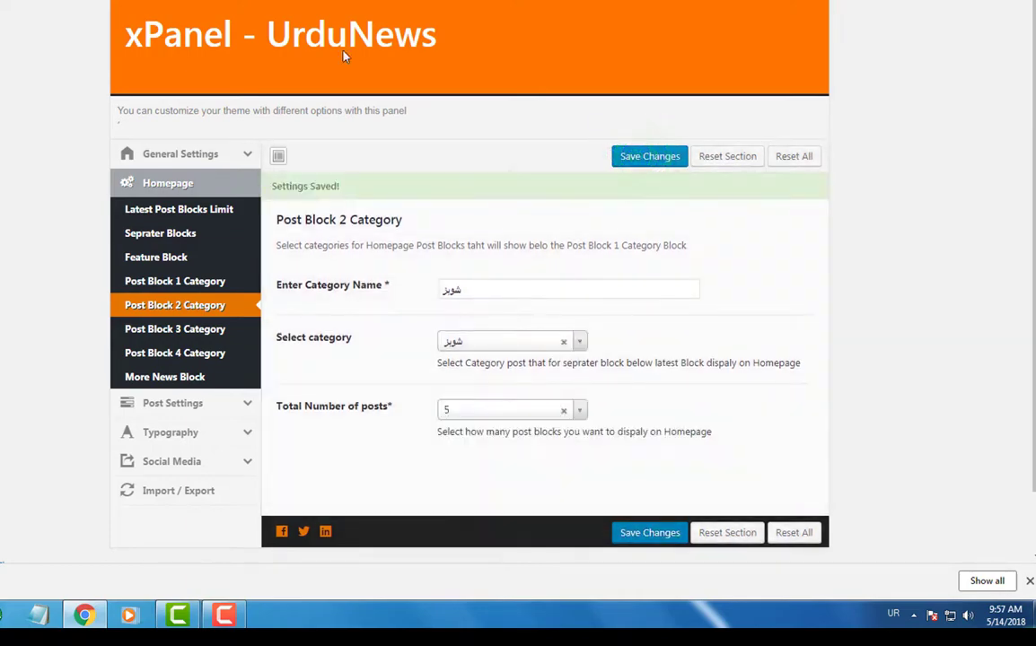
pyautogui.click(269, 2)
pyautogui.click(297, 14)
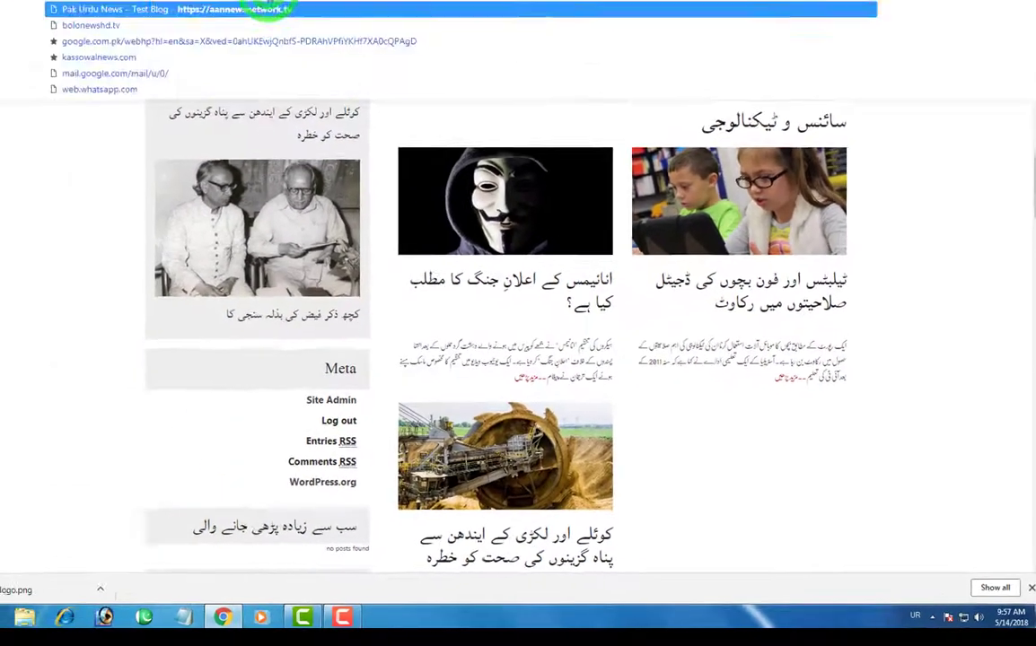
# - Reload the homepage and scroll to the new شوبز showbiz block
pyautogui.press('Return')
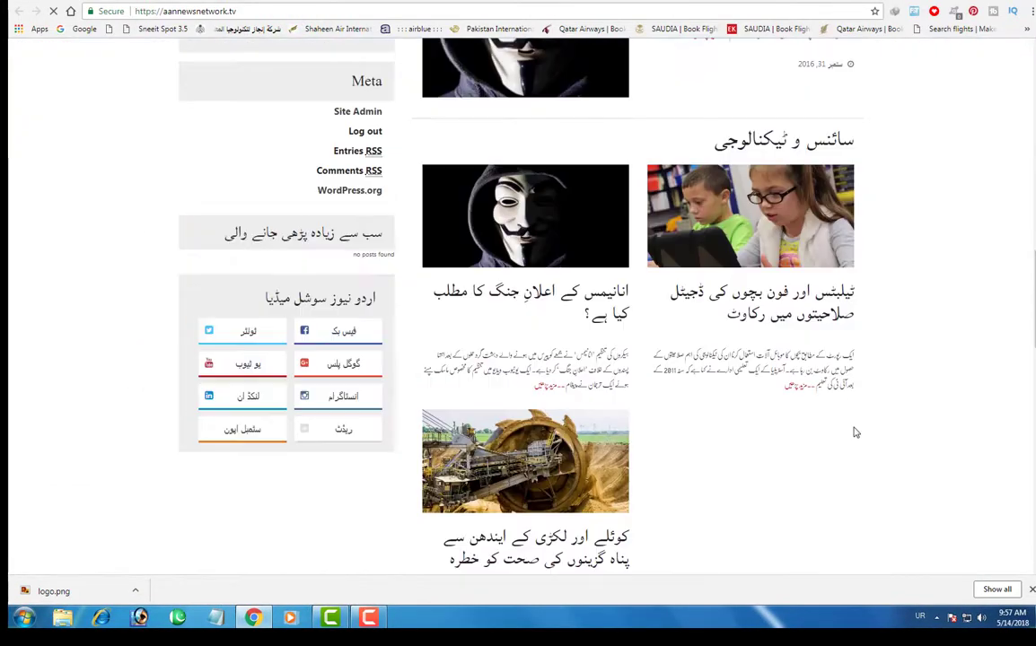
pyautogui.scroll(-3, 853, 433)
pyautogui.scroll(-2, 855, 432)
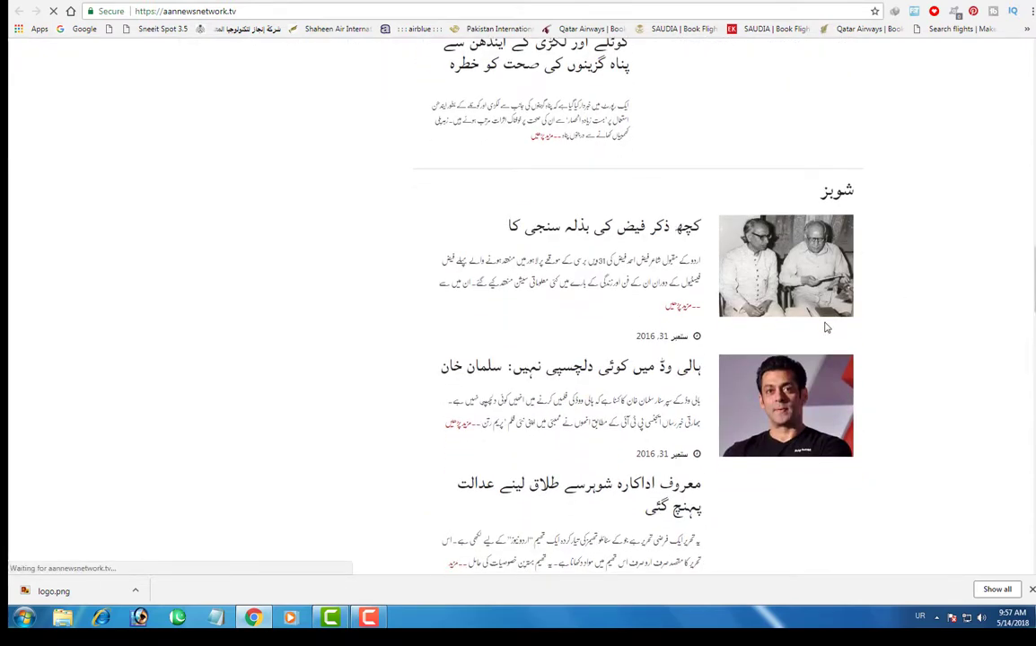
pyautogui.scroll(3, 823, 327)
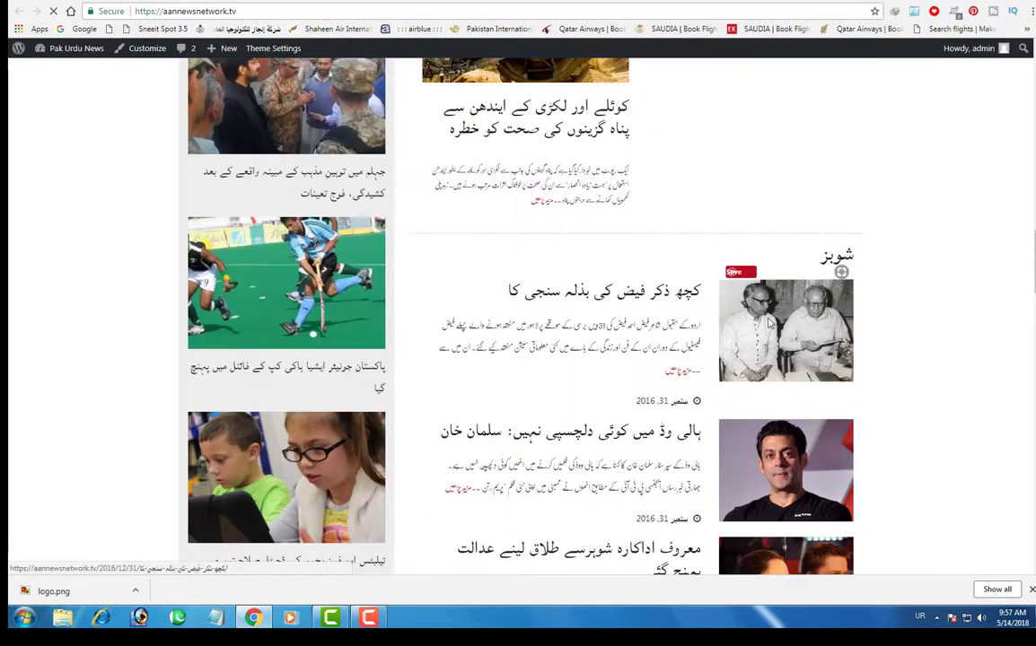
pyautogui.scroll(-4, 842, 316)
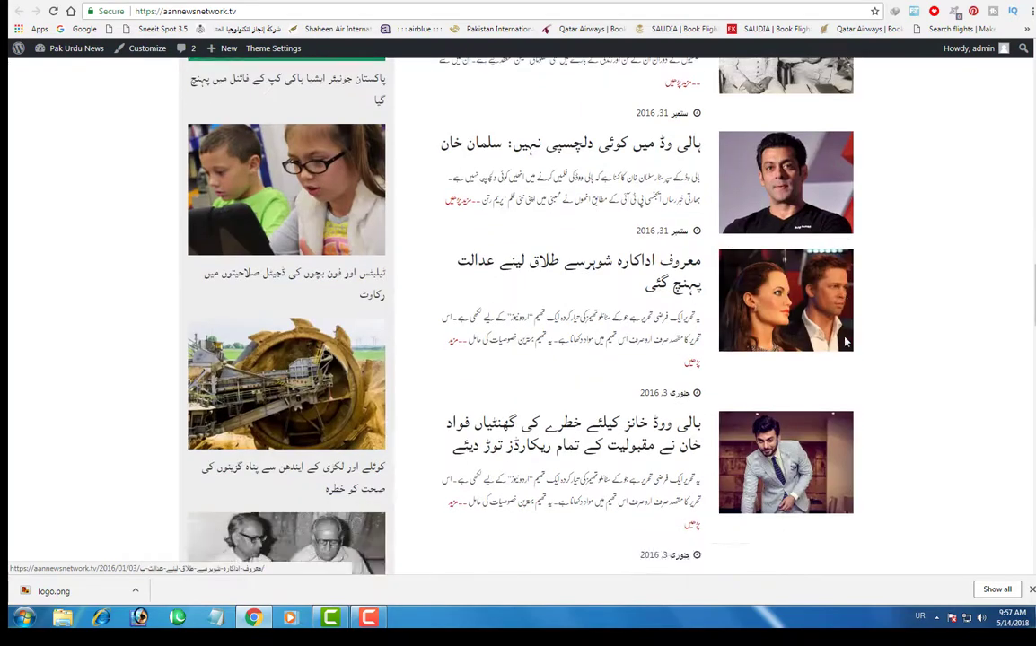
pyautogui.scroll(2, 781, 274)
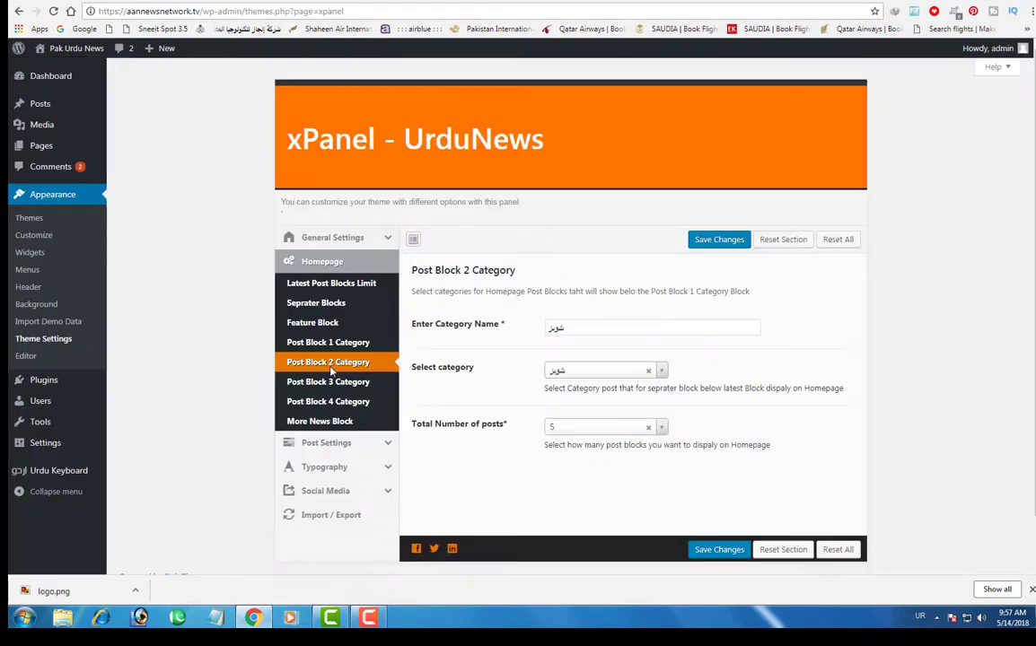
# - Look through the Post Block 3, Post Block 4 and More News Block settings
pyautogui.click(333, 381)
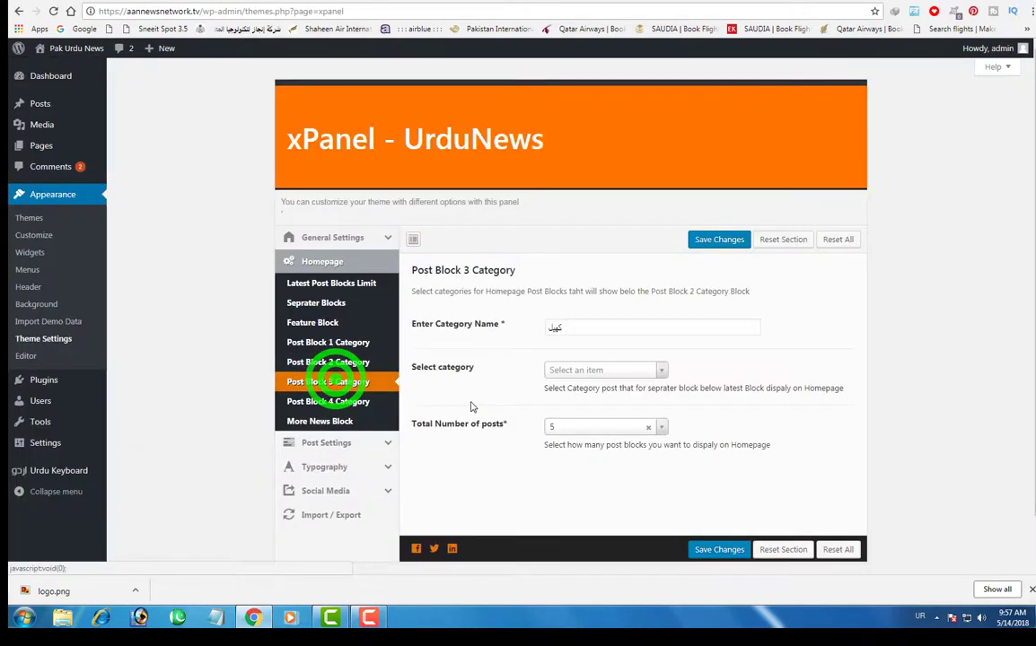
pyautogui.click(341, 403)
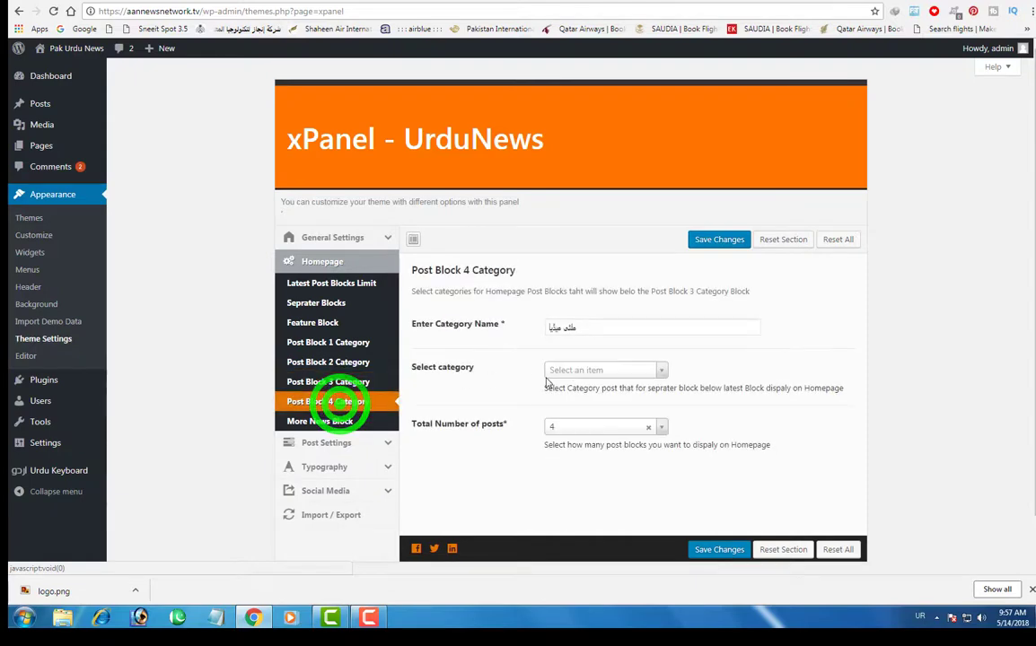
pyautogui.click(336, 424)
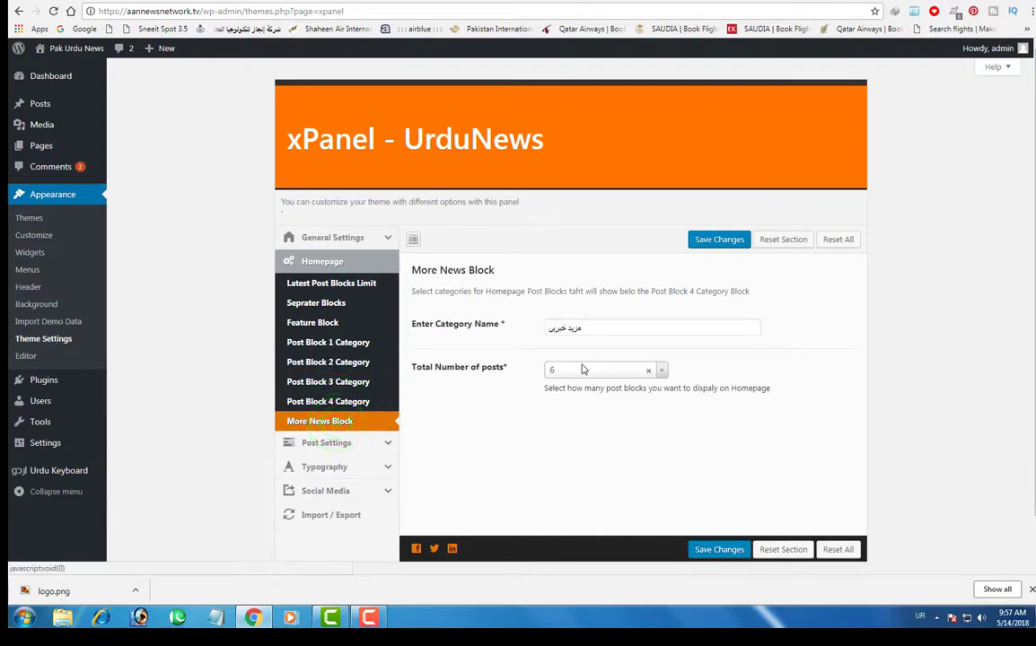
# - Set More News Block's total number of posts to 8
pyautogui.click(582, 369)
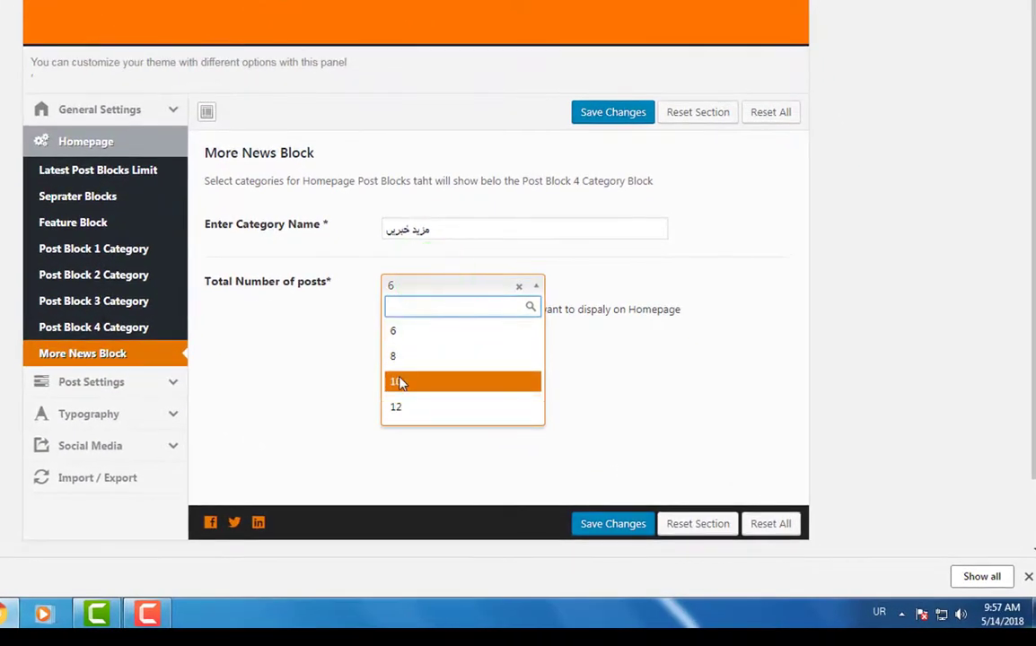
pyautogui.click(394, 330)
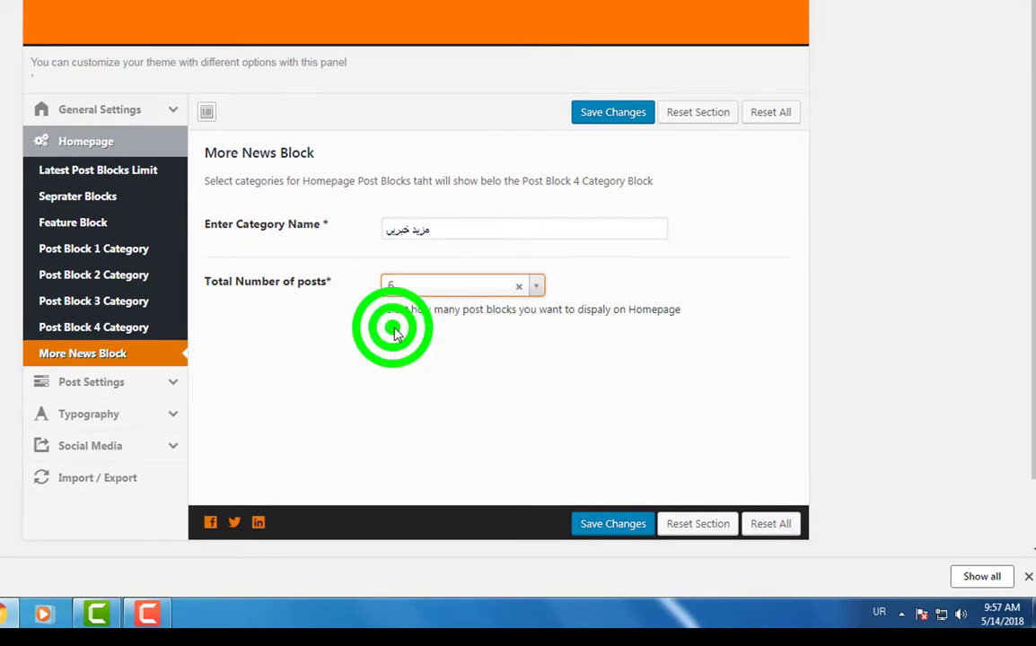
pyautogui.click(424, 293)
pyautogui.click(396, 356)
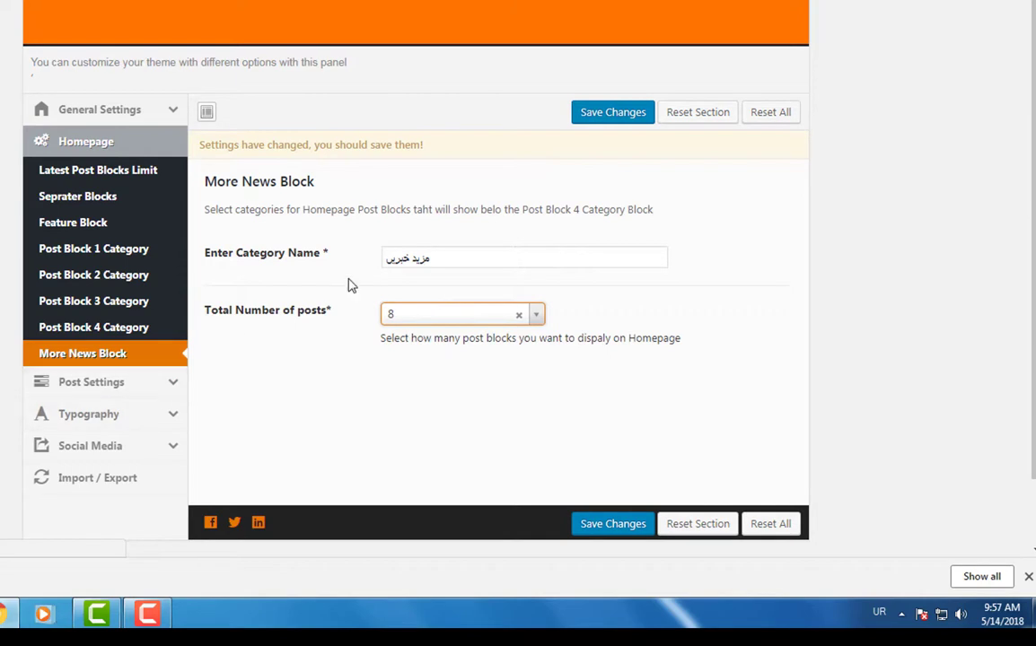
pyautogui.click(92, 381)
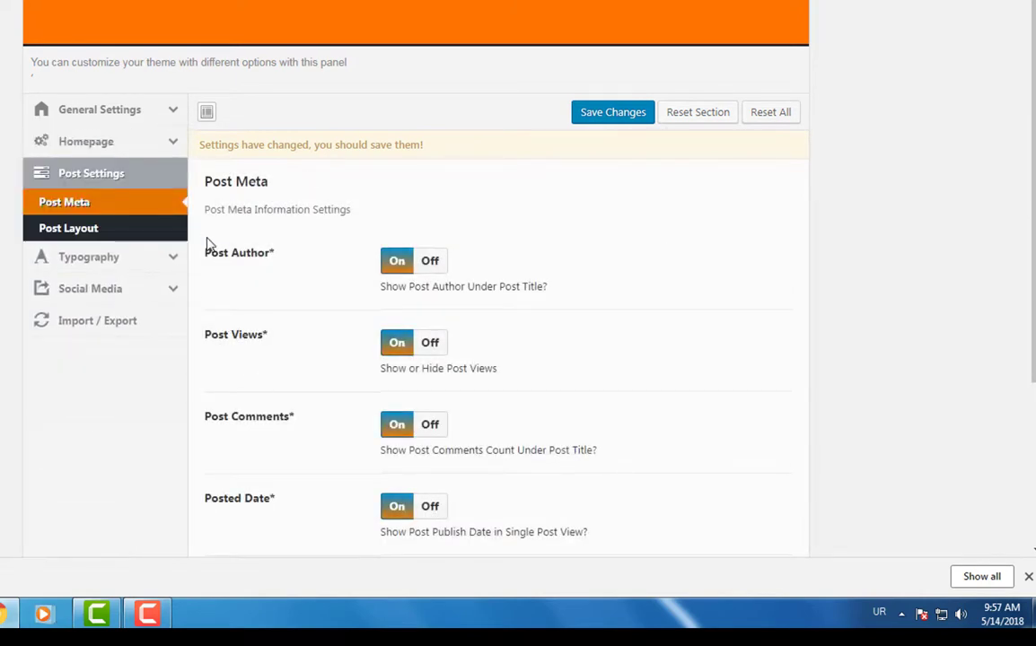
# - Keep Post Author shown and switch Post Views on in Post Meta
pyautogui.moveTo(198, 235); pyautogui.dragTo(247, 251)
pyautogui.moveTo(253, 252); pyautogui.dragTo(281, 260)
pyautogui.moveTo(288, 260); pyautogui.dragTo(315, 262)
pyautogui.moveTo(319, 260); pyautogui.dragTo(438, 265)
pyautogui.moveTo(439, 266); pyautogui.dragTo(469, 278)
pyautogui.moveTo(480, 279); pyautogui.dragTo(494, 282)
pyautogui.moveTo(199, 225)
pyautogui.mouseDown()
pyautogui.moveTo(298, 271)
pyautogui.moveTo(474, 300)
pyautogui.mouseUp()
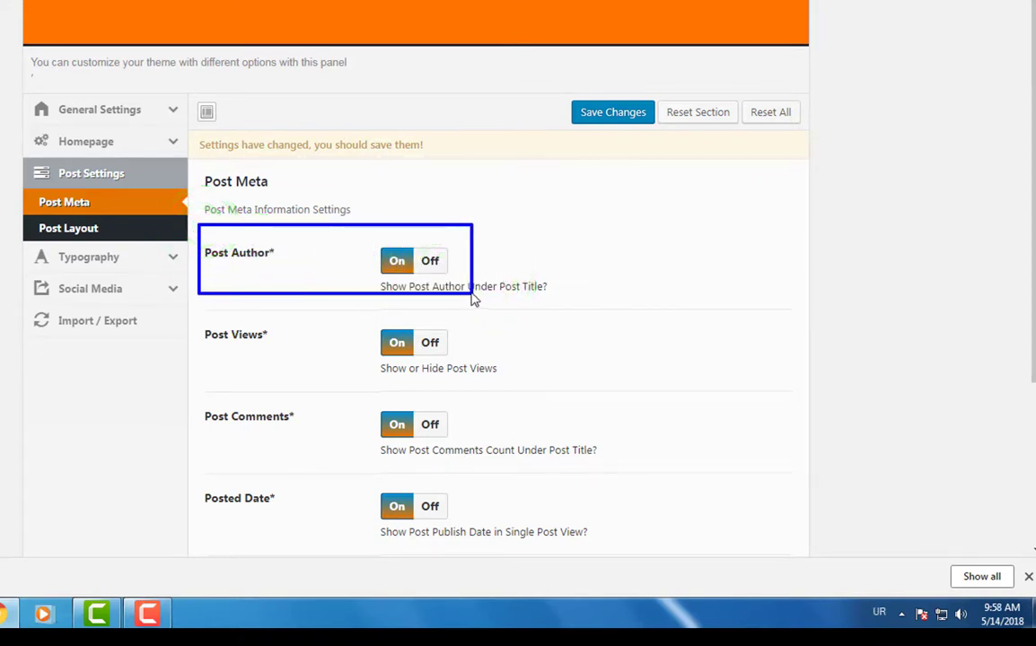
pyautogui.click(428, 261)
pyautogui.click(397, 262)
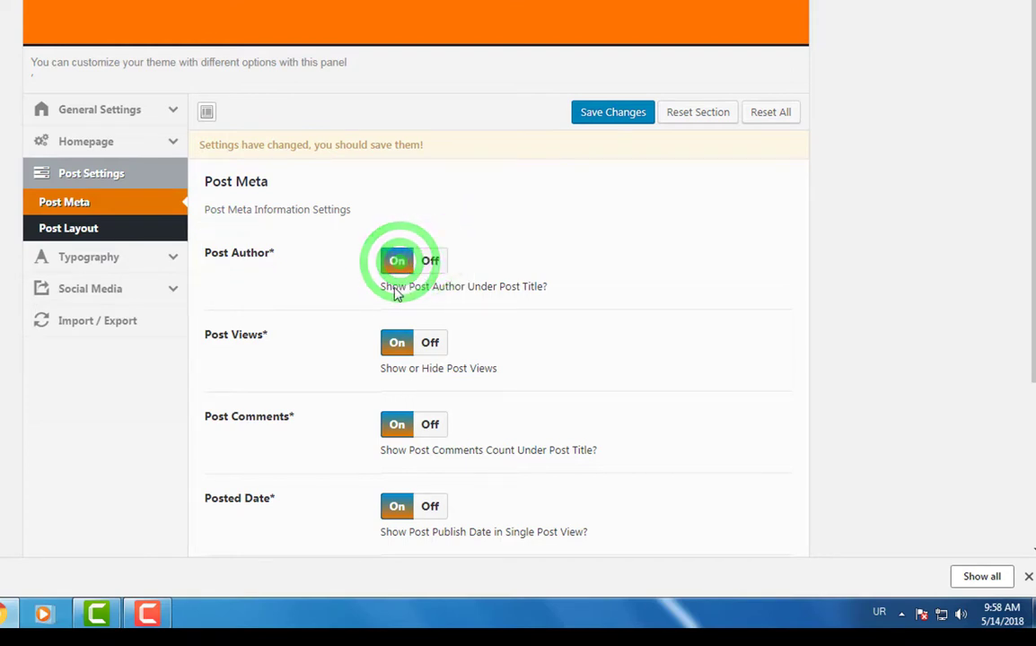
pyautogui.moveTo(200, 316); pyautogui.dragTo(277, 348)
pyautogui.moveTo(365, 317); pyautogui.dragTo(492, 373)
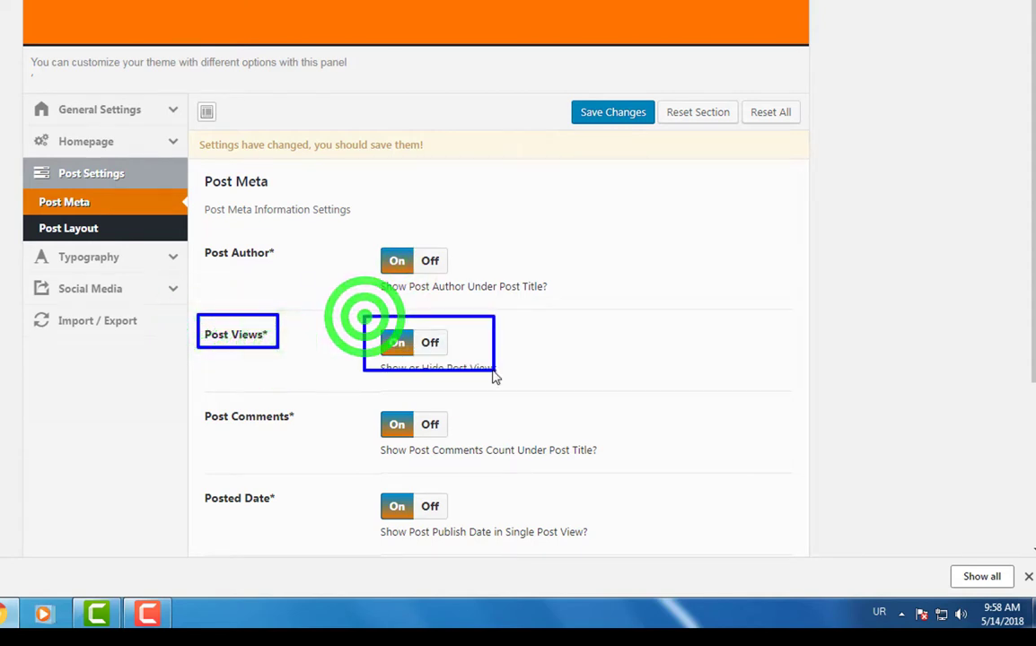
pyautogui.click(392, 345)
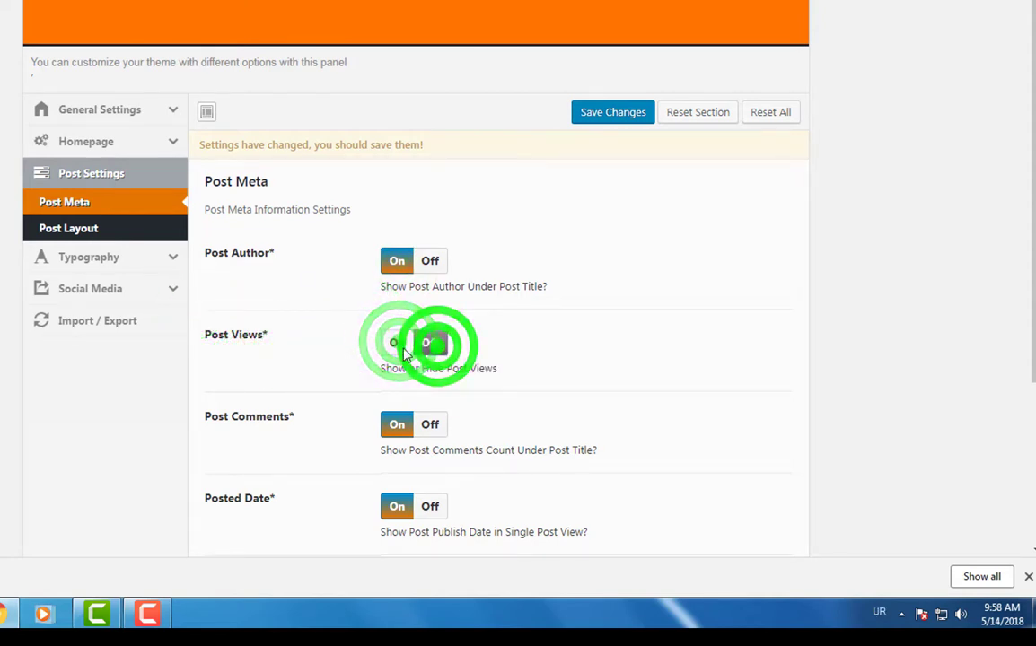
# - Switch the Post Comments count on
pyautogui.scroll(-2, 406, 353)
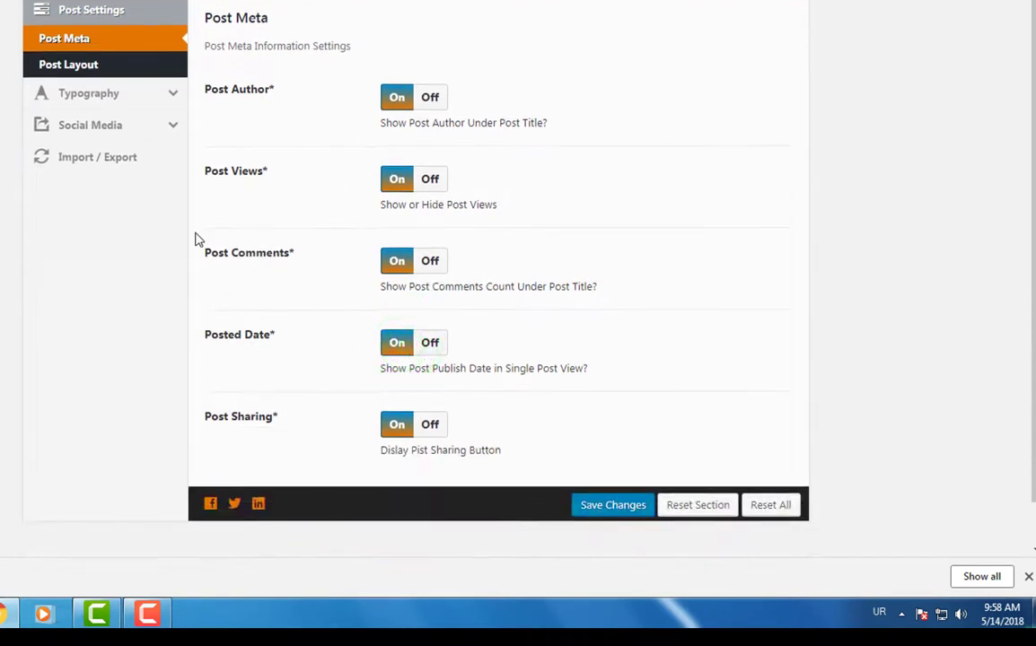
pyautogui.moveTo(196, 233); pyautogui.dragTo(321, 278)
pyautogui.moveTo(371, 233); pyautogui.dragTo(510, 297)
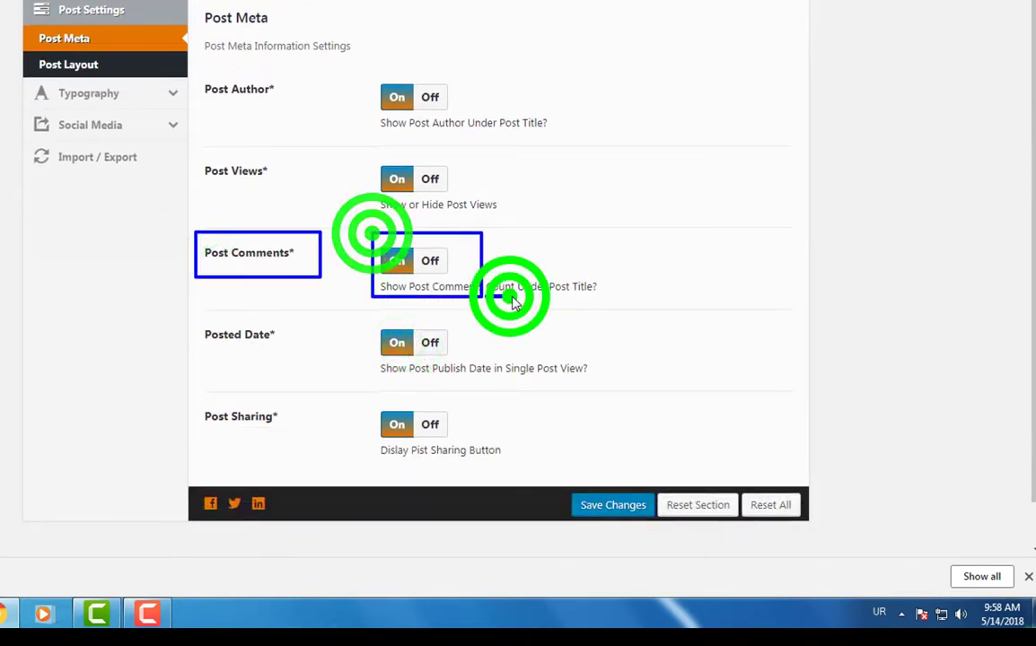
pyautogui.press('Escape')
pyautogui.click(398, 263)
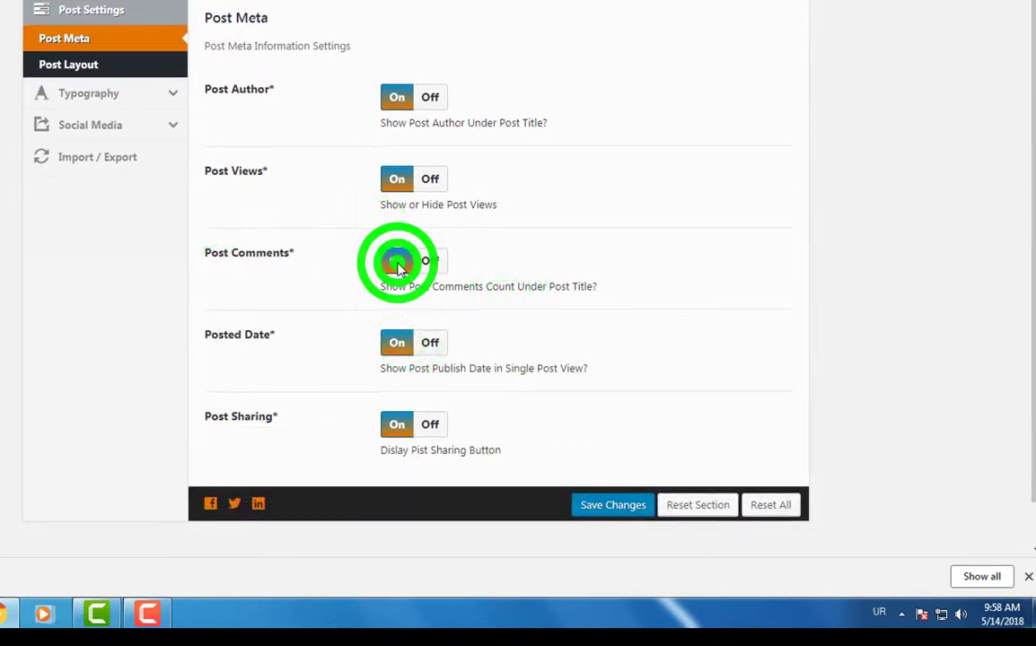
pyautogui.click(422, 260)
pyautogui.click(401, 266)
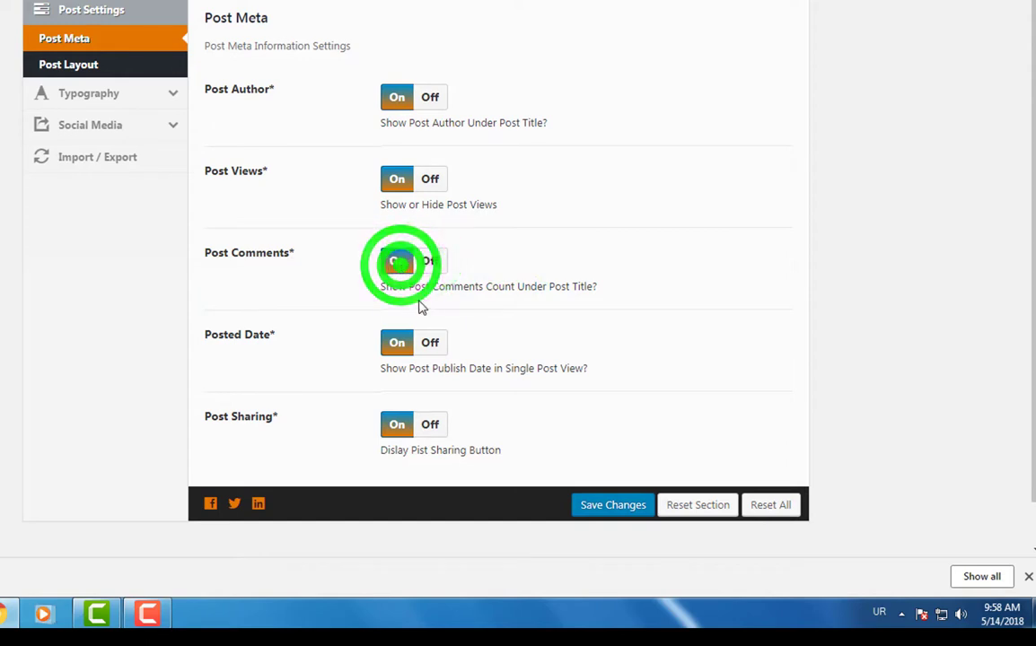
# - Keep Posted Date on and save the Post Meta settings
pyautogui.scroll(-1, 325, 292)
pyautogui.moveTo(198, 259); pyautogui.dragTo(301, 307)
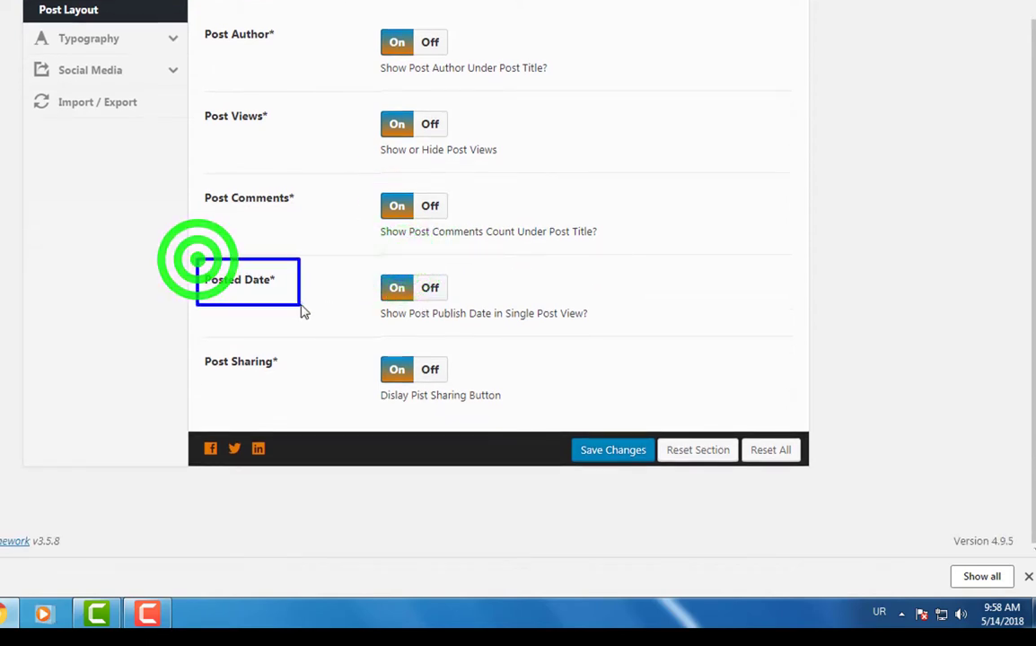
pyautogui.press('Escape')
pyautogui.hotkey('ctrl', 'shift', 'd')
pyautogui.moveTo(355, 262); pyautogui.dragTo(386, 282)
pyautogui.moveTo(448, 307); pyautogui.dragTo(439, 310)
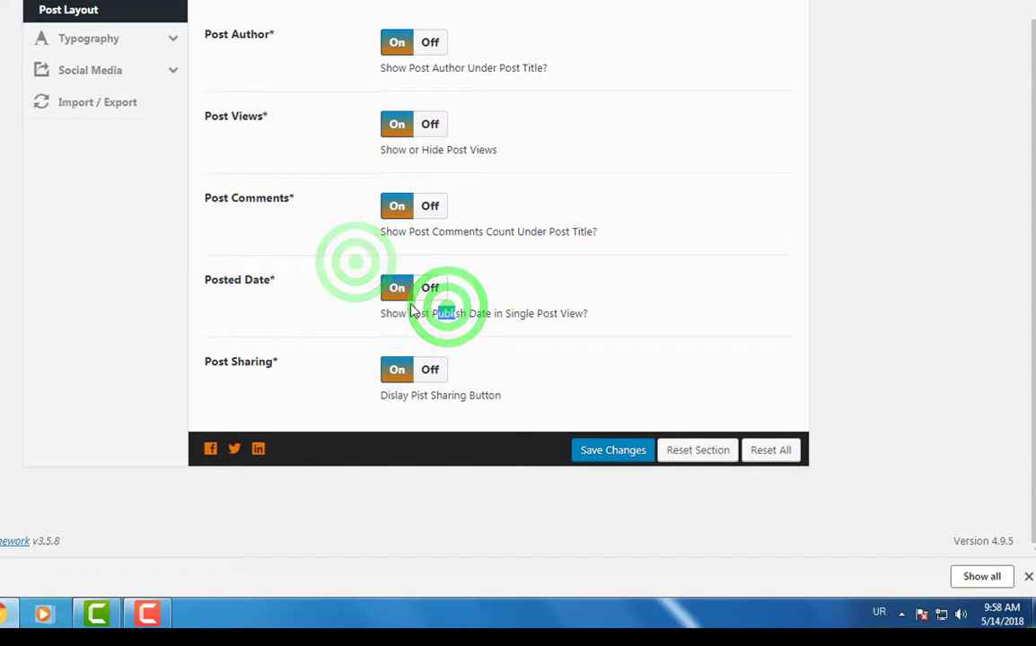
pyautogui.click(388, 287)
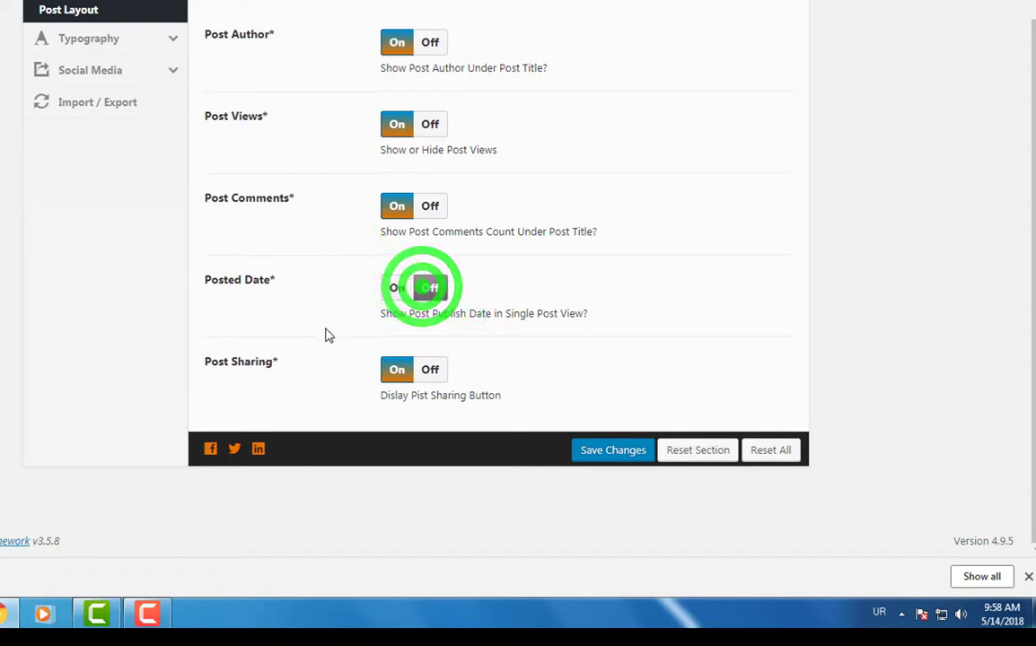
pyautogui.moveTo(197, 348); pyautogui.dragTo(306, 379)
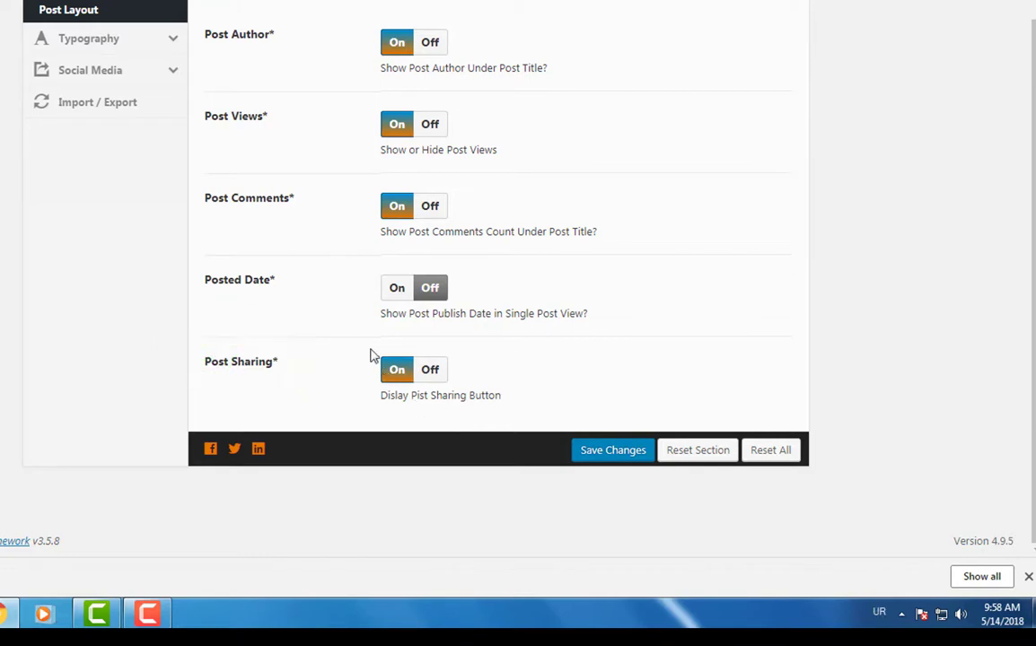
pyautogui.moveTo(369, 349); pyautogui.dragTo(458, 393)
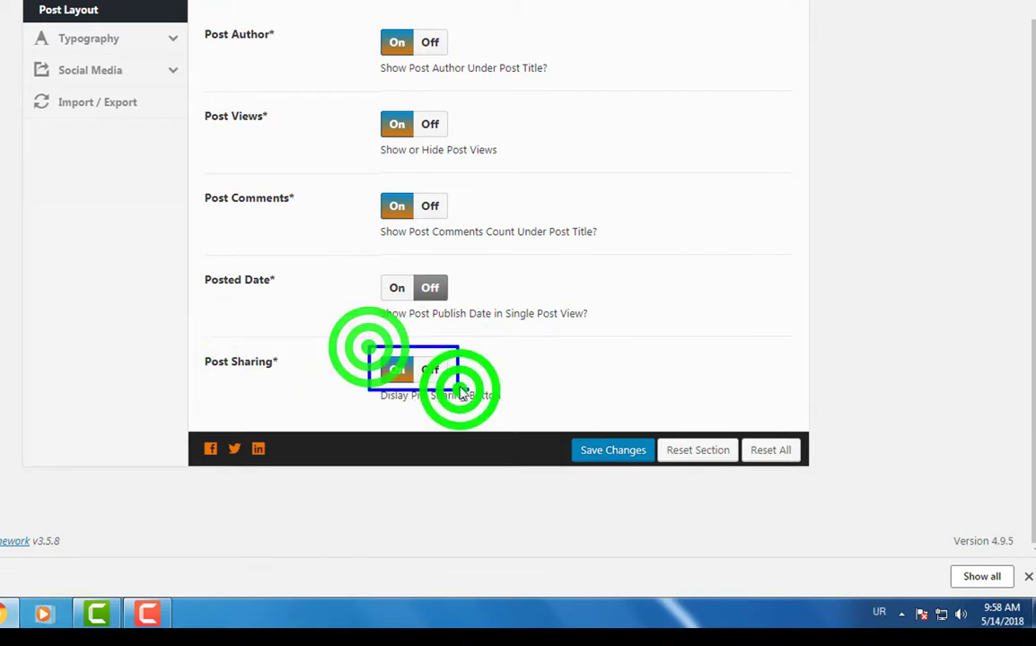
pyautogui.click(395, 289)
pyautogui.click(595, 450)
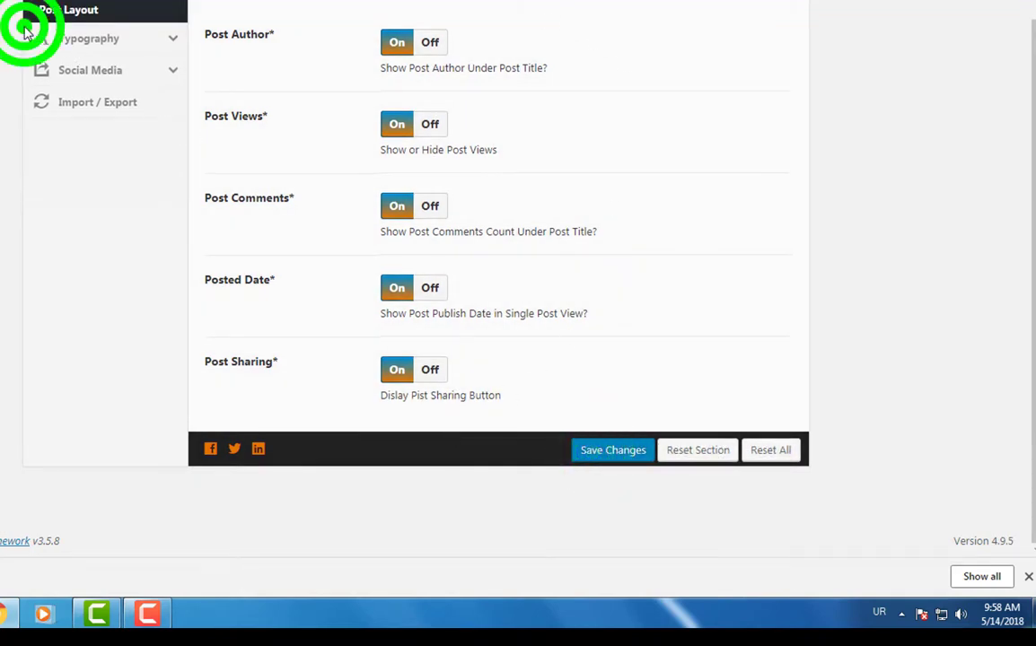
pyautogui.moveTo(25, 28); pyautogui.dragTo(77, 37)
pyautogui.moveTo(79, 38); pyautogui.dragTo(166, 65)
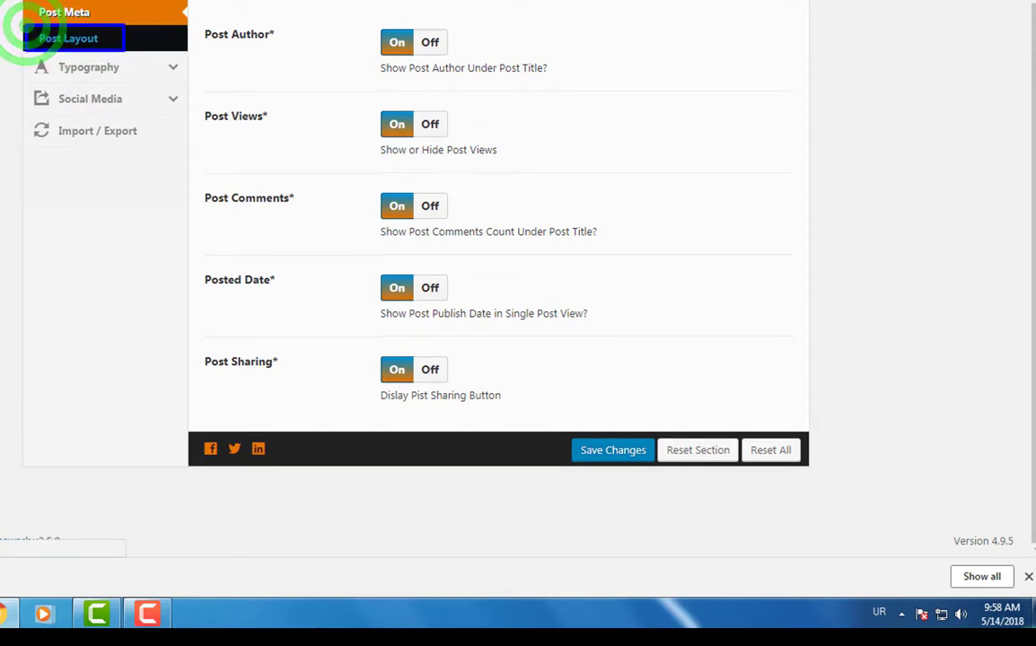
# - Review the Post Layout options: featured image, mini sidebar, zoom and related posts
pyautogui.click(70, 39)
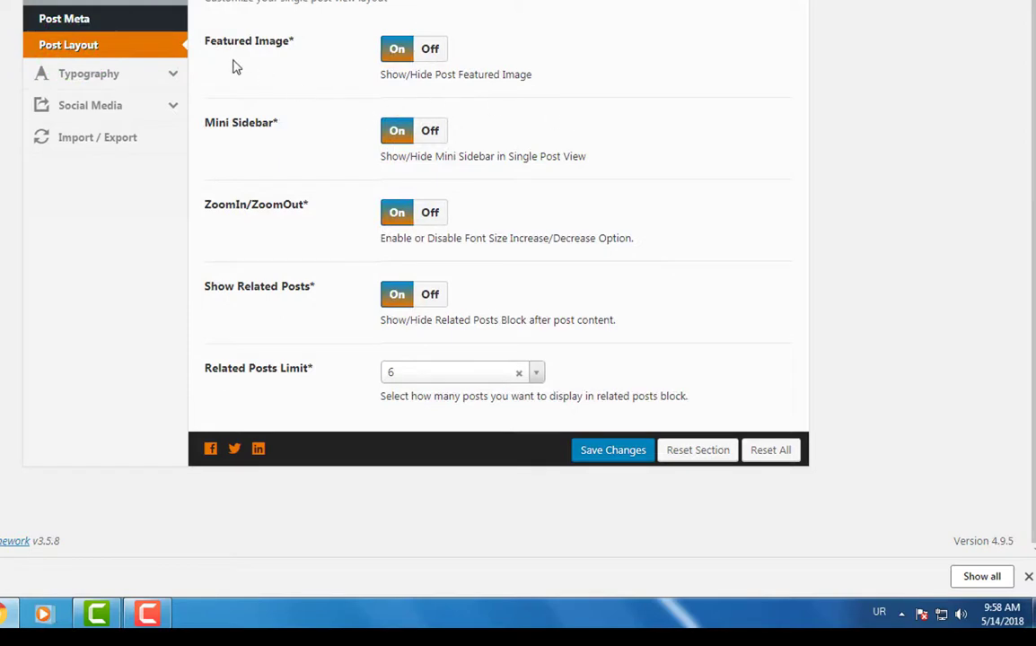
pyautogui.moveTo(287, 76); pyautogui.dragTo(302, 69)
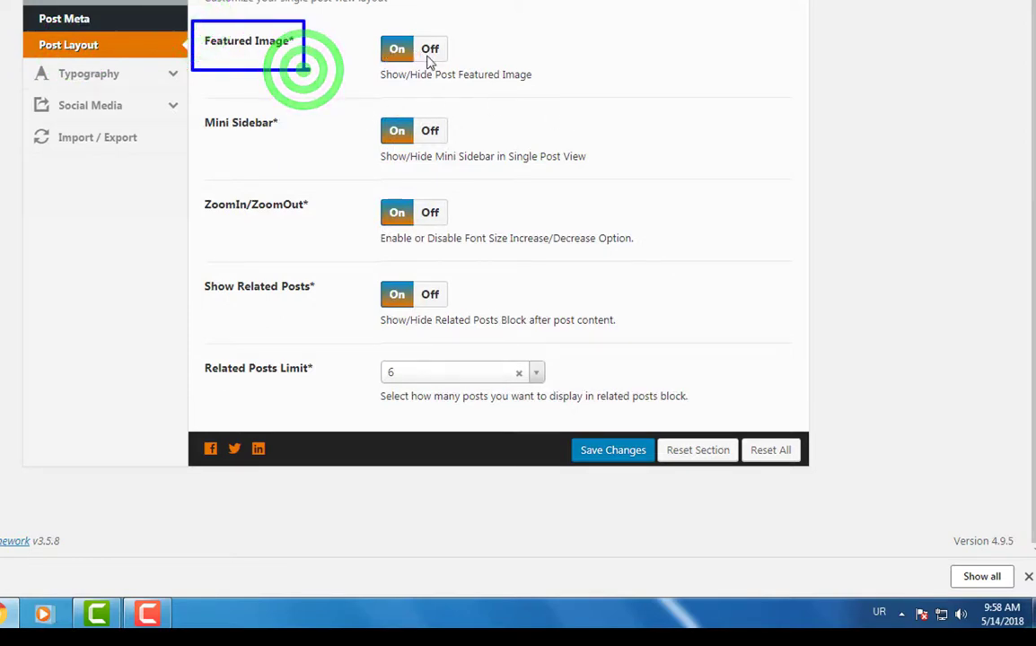
pyautogui.moveTo(356, 23); pyautogui.dragTo(475, 81)
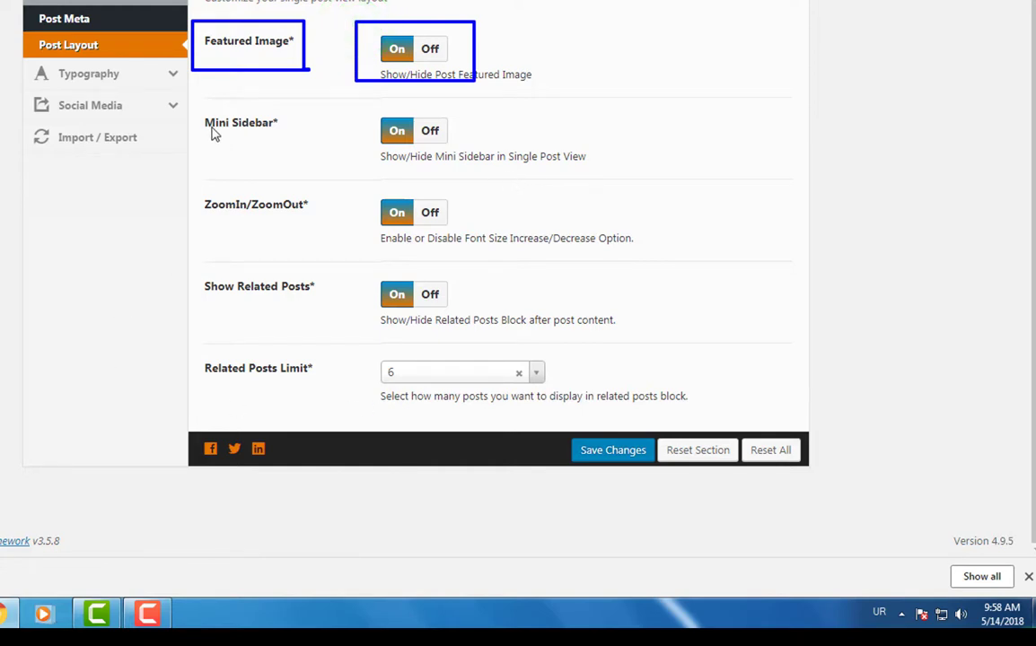
pyautogui.moveTo(193, 103); pyautogui.dragTo(303, 159)
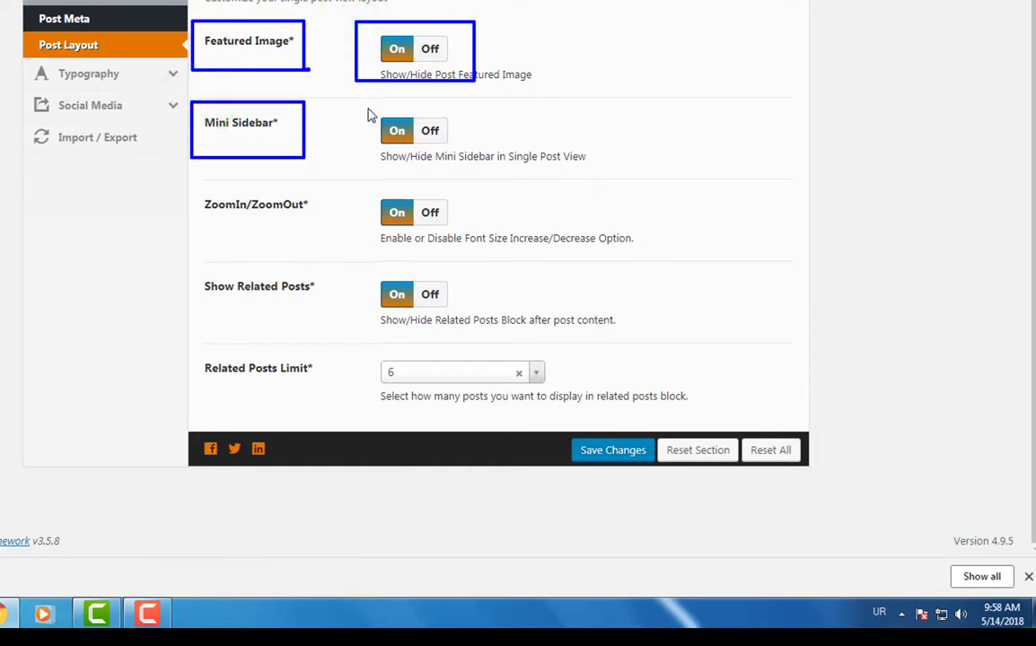
pyautogui.moveTo(368, 104)
pyautogui.mouseDown()
pyautogui.moveTo(489, 166)
pyautogui.moveTo(596, 182)
pyautogui.mouseUp()
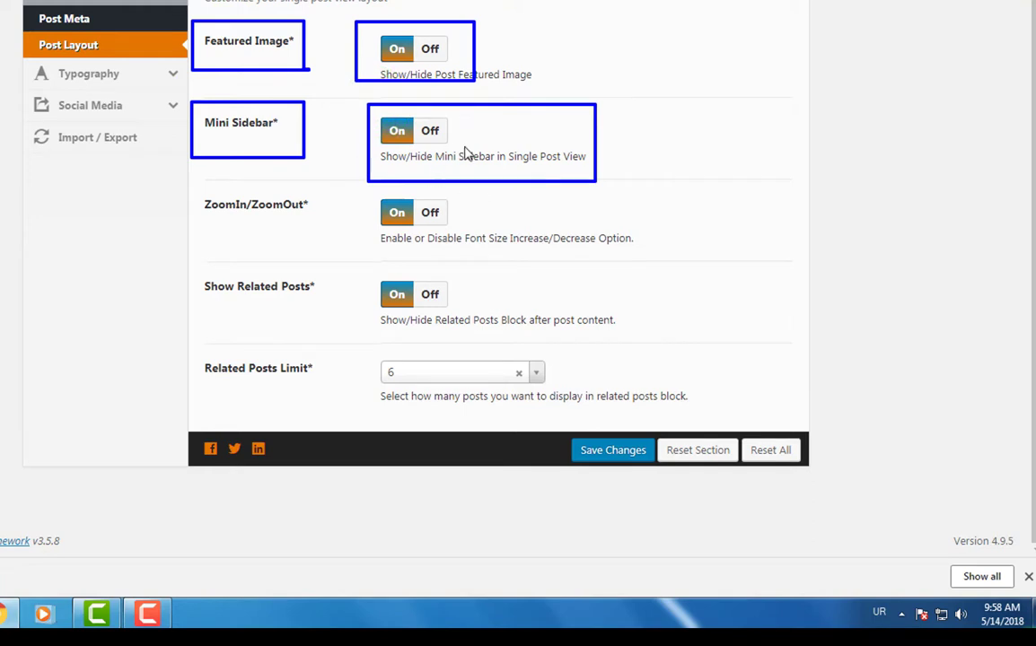
pyautogui.moveTo(193, 186); pyautogui.dragTo(323, 230)
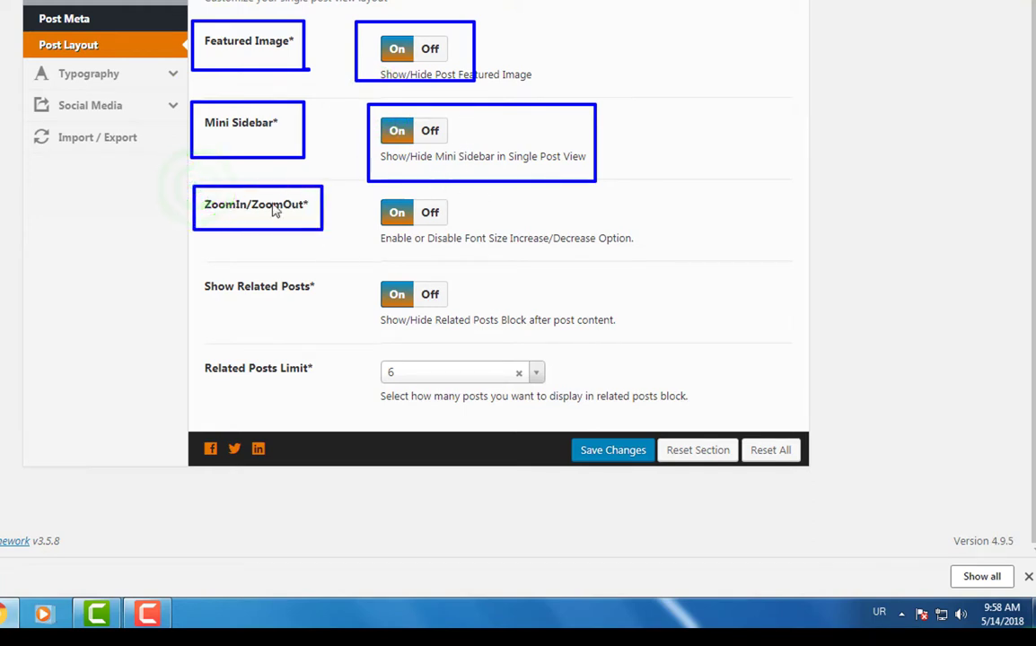
pyautogui.moveTo(364, 193); pyautogui.dragTo(470, 239)
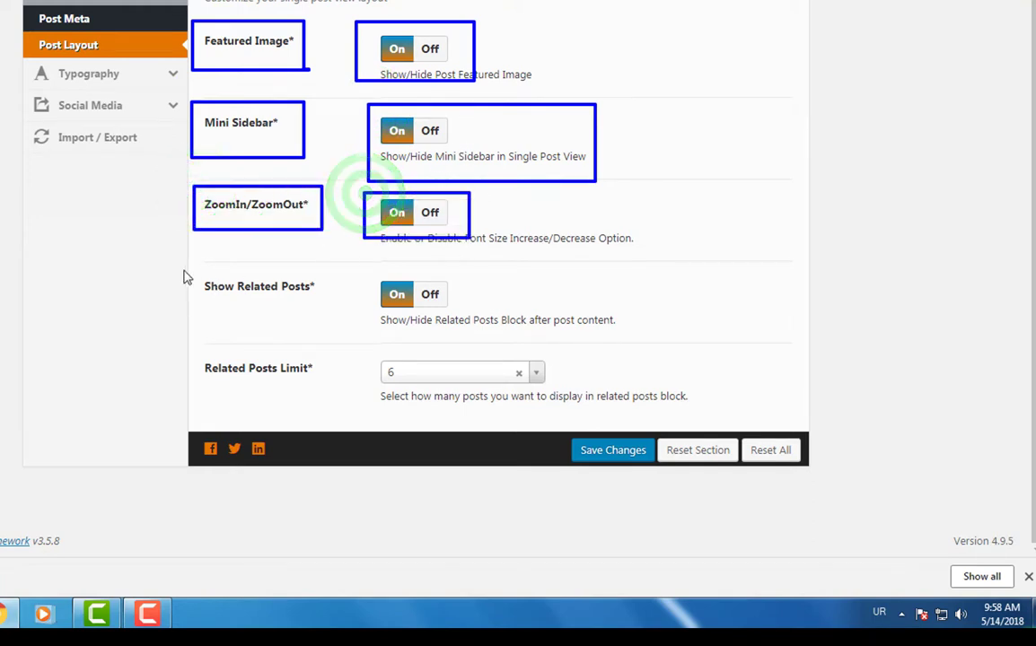
pyautogui.moveTo(189, 267); pyautogui.dragTo(339, 302)
pyautogui.moveTo(368, 266); pyautogui.dragTo(467, 316)
pyautogui.moveTo(193, 351); pyautogui.dragTo(331, 385)
pyautogui.press('Escape')
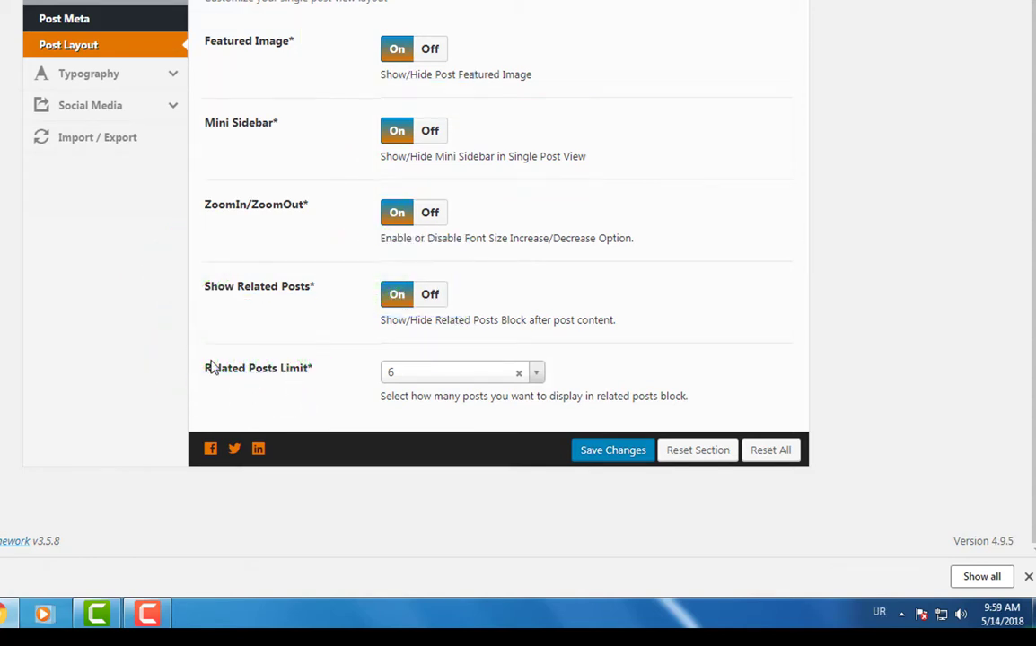
pyautogui.moveTo(196, 350); pyautogui.dragTo(327, 383)
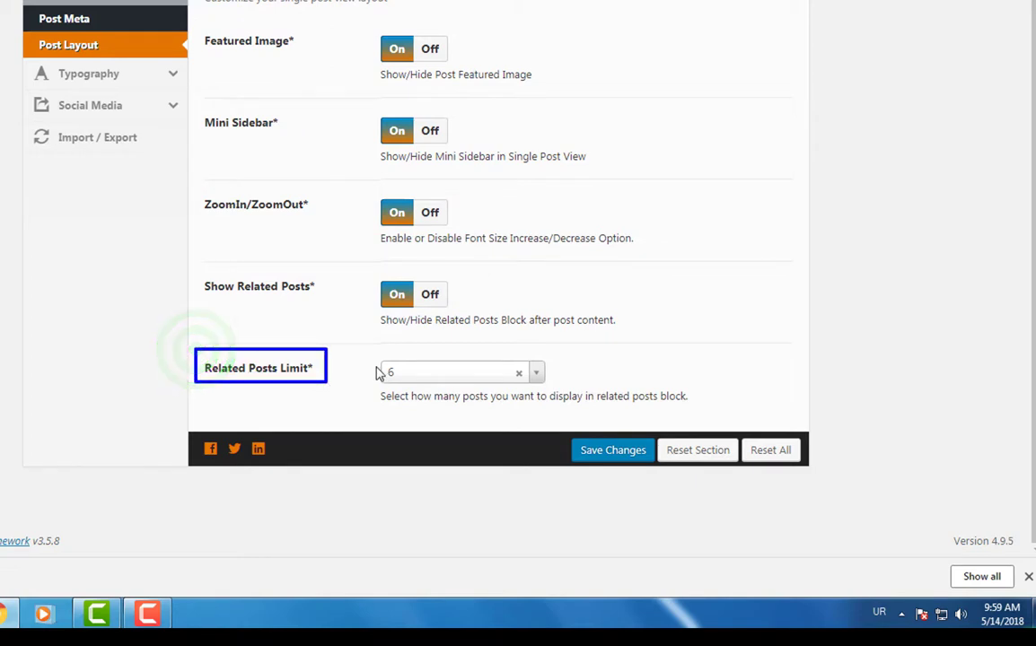
# - Set the Related Posts Limit to 9 and save the Post Layout settings
pyautogui.click(536, 373)
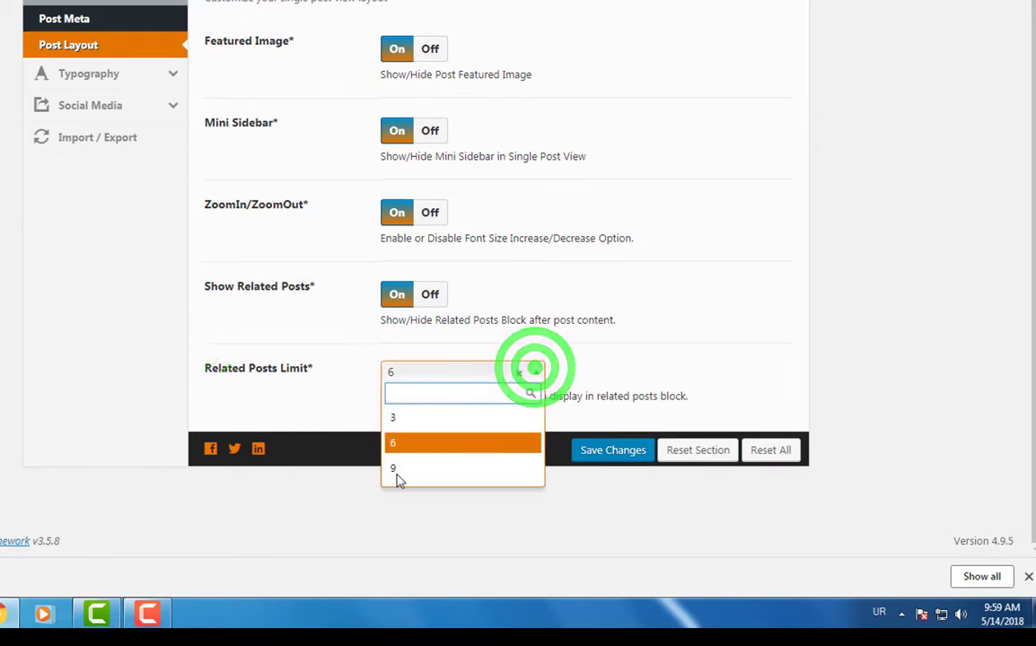
pyautogui.click(405, 418)
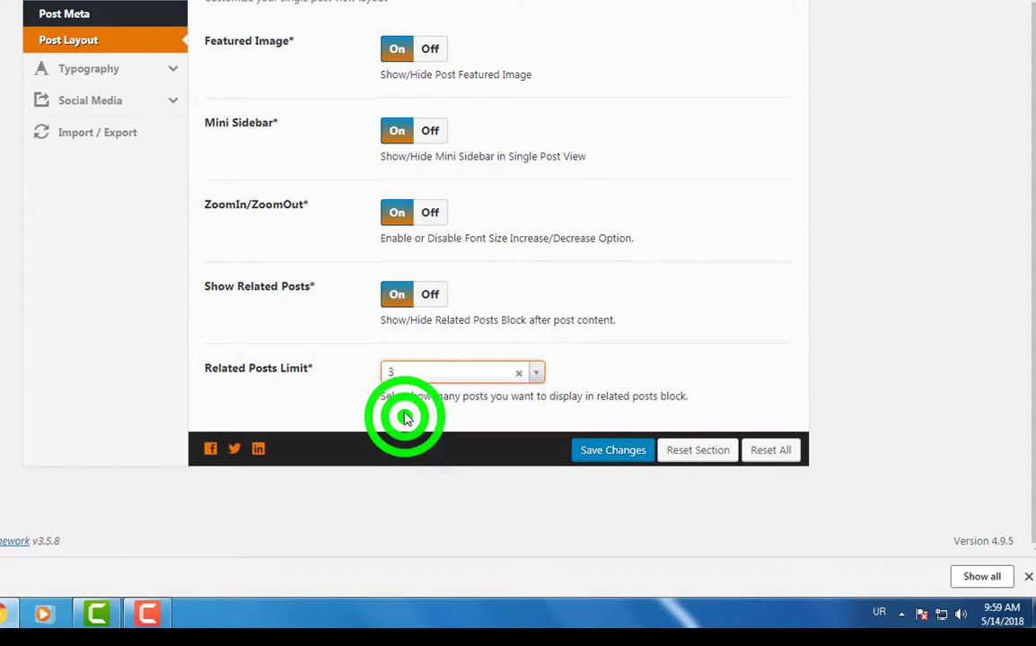
pyautogui.click(435, 372)
pyautogui.click(401, 470)
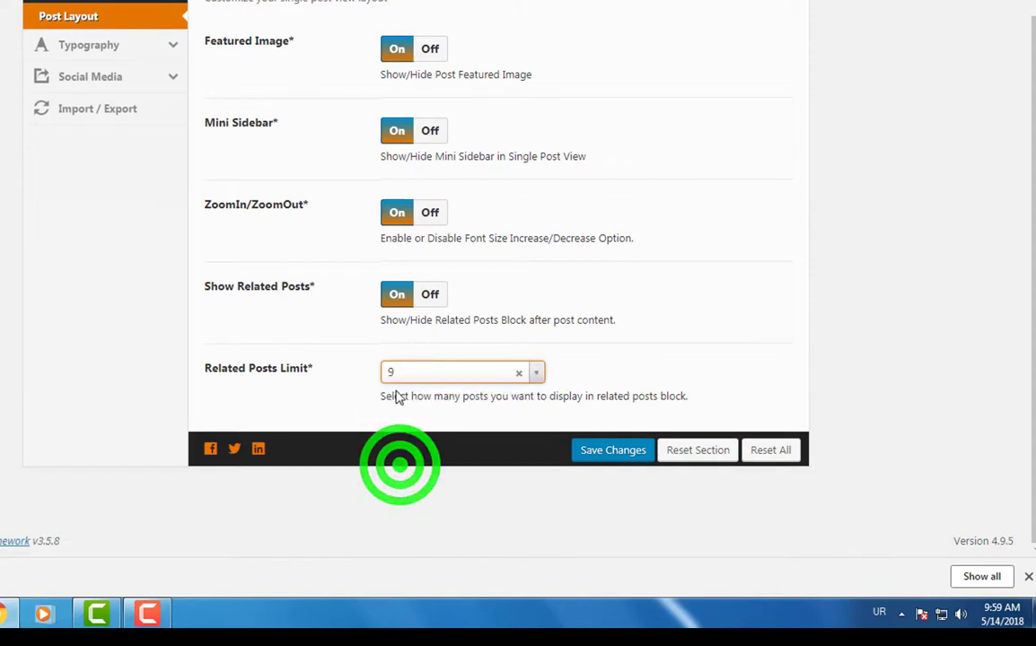
pyautogui.click(590, 453)
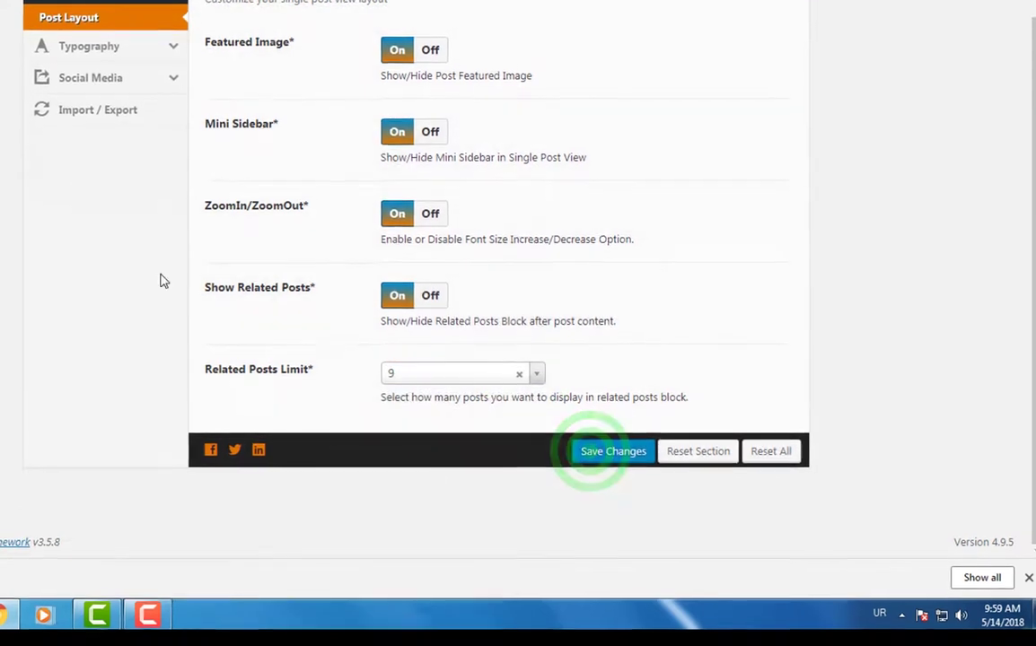
# - Go to Typography Headings and review the H1 and H2 Lateef settings
pyautogui.click(181, 166)
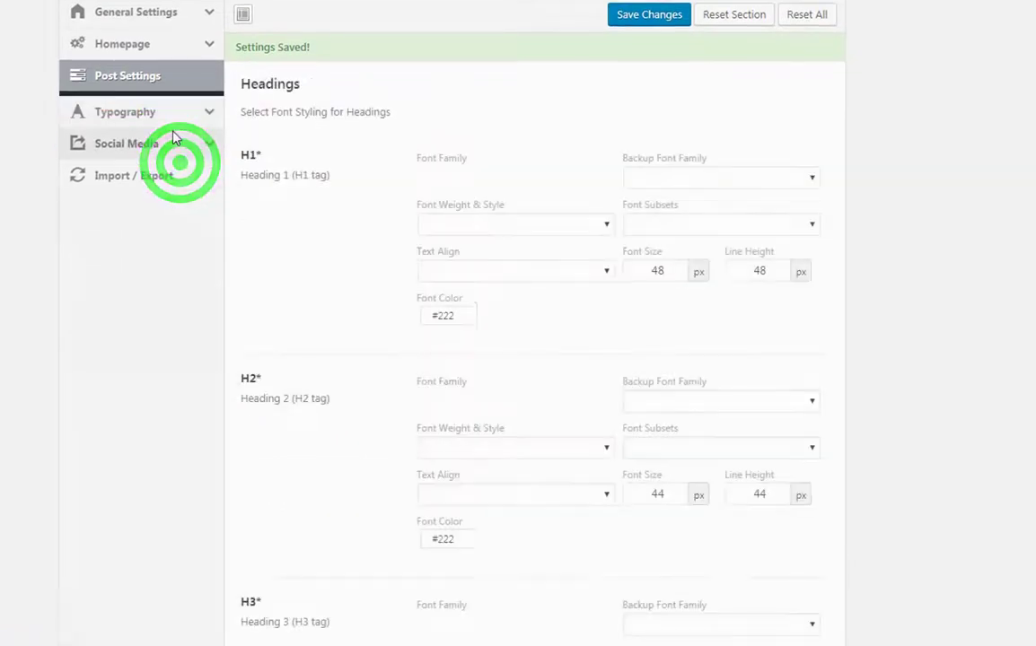
pyautogui.click(77, 109)
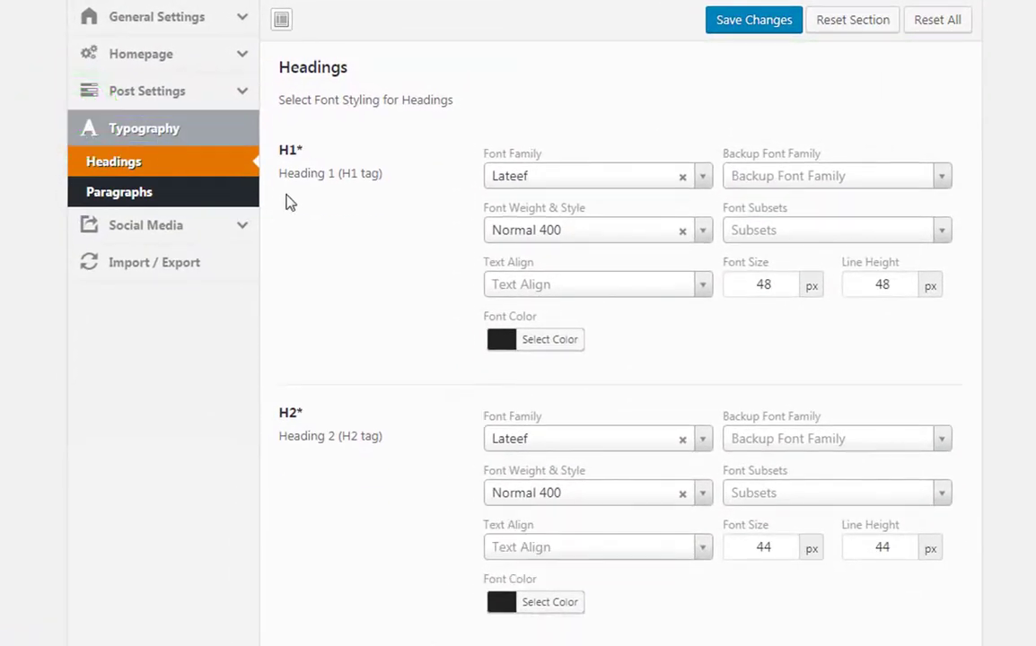
pyautogui.moveTo(269, 126); pyautogui.dragTo(323, 166)
pyautogui.moveTo(267, 130); pyautogui.dragTo(327, 173)
pyautogui.moveTo(464, 126)
pyautogui.mouseDown()
pyautogui.moveTo(854, 216)
pyautogui.moveTo(967, 341)
pyautogui.mouseUp()
pyautogui.moveTo(265, 386); pyautogui.dragTo(318, 435)
pyautogui.moveTo(319, 435); pyautogui.dragTo(395, 470)
pyautogui.moveTo(466, 390)
pyautogui.mouseDown()
pyautogui.moveTo(545, 414)
pyautogui.moveTo(899, 638)
pyautogui.moveTo(940, 610)
pyautogui.moveTo(972, 626)
pyautogui.mouseUp()
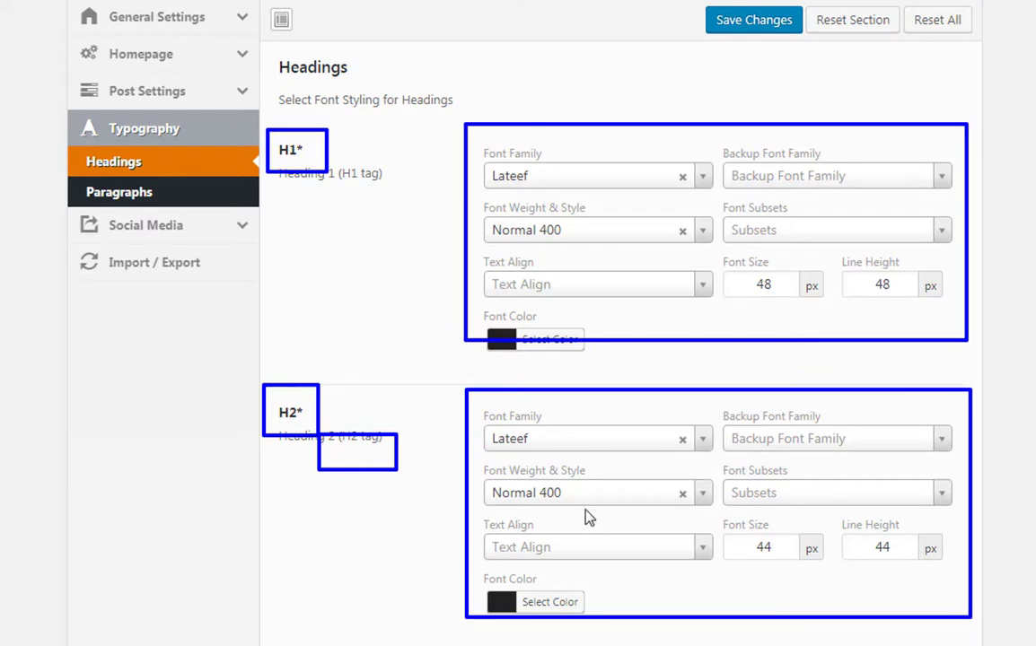
pyautogui.press('Escape')
# - Browse the H1 Font Family list and keep Lateef
pyautogui.click(693, 176)
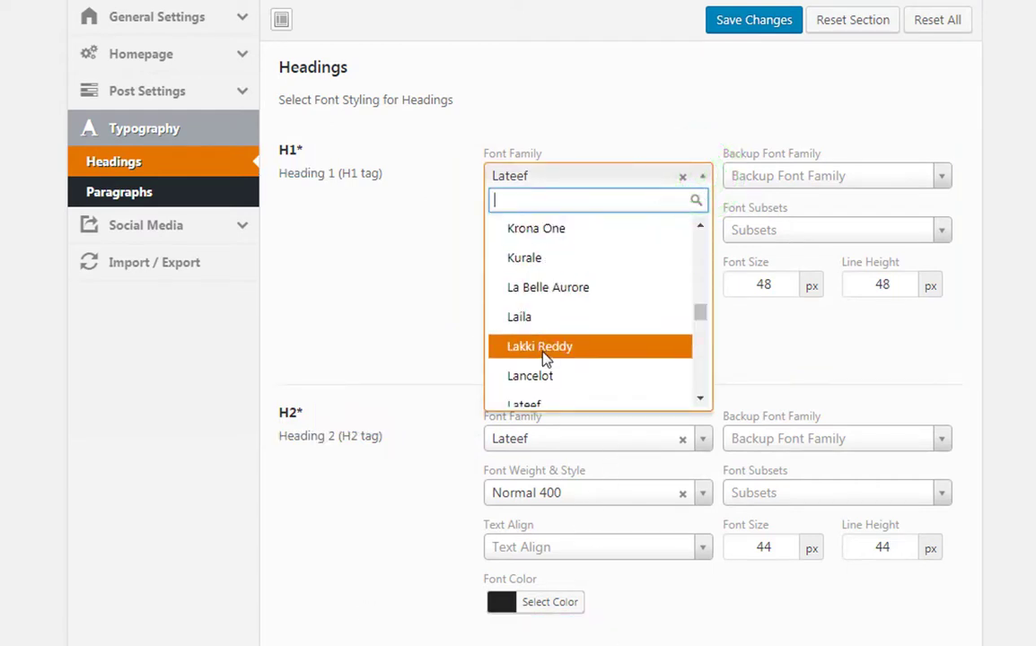
pyautogui.scroll(-5, 551, 377)
pyautogui.scroll(-10, 546, 377)
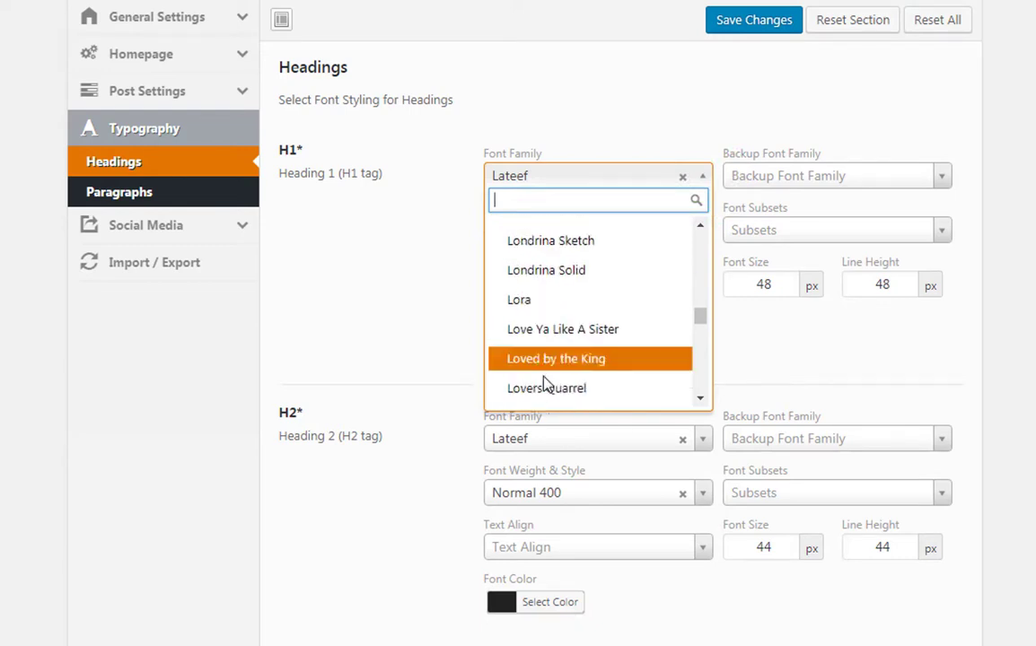
pyautogui.scroll(-10, 539, 388)
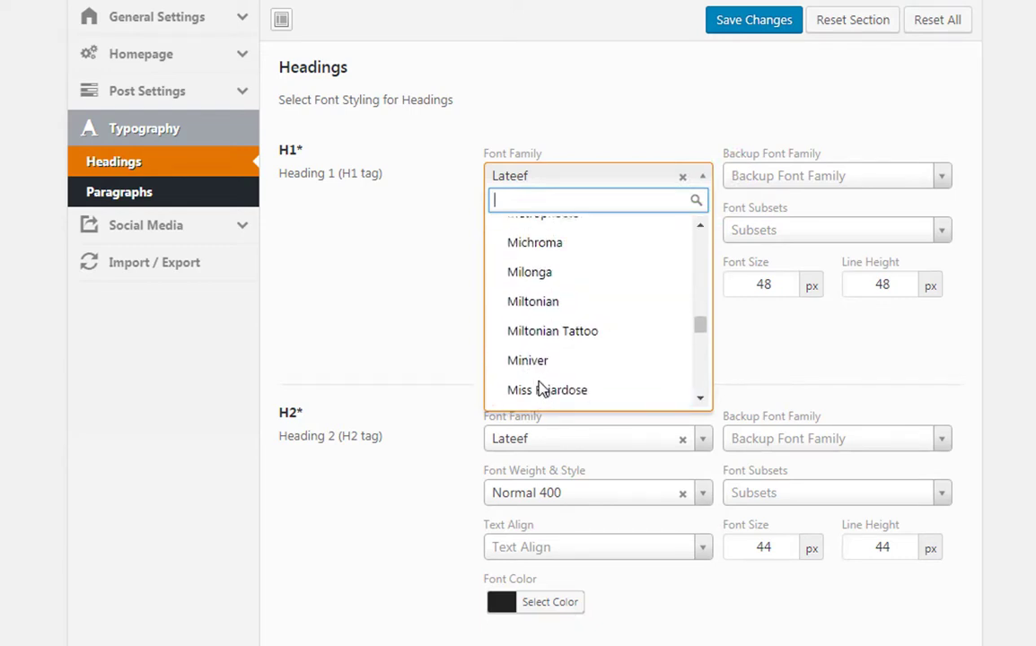
pyautogui.click(366, 328)
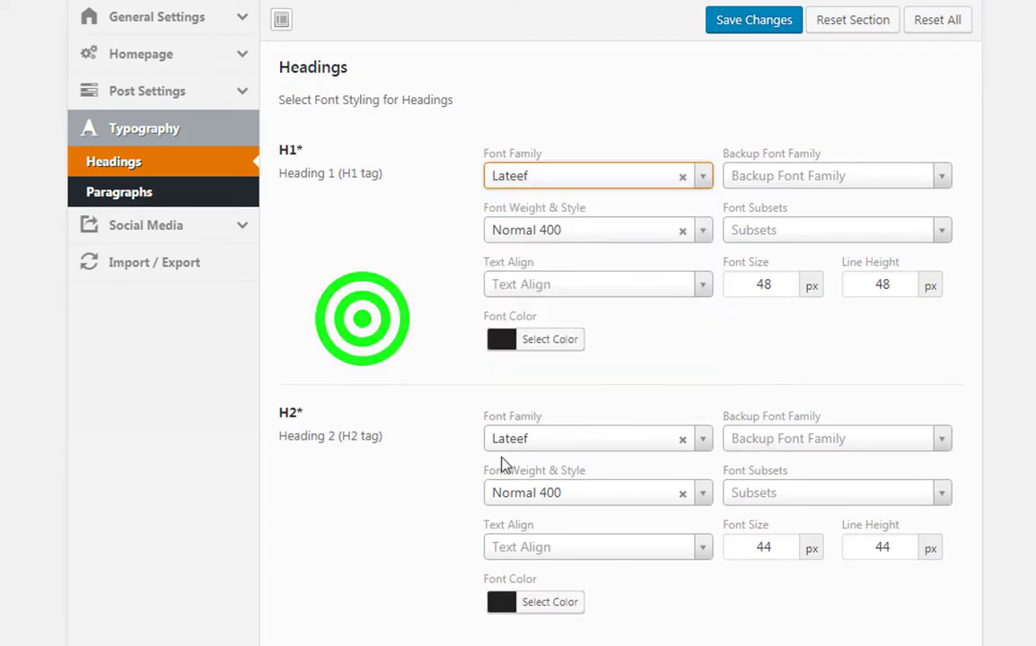
# - Review the remaining heading sizes down to H6 at 18 px
pyautogui.scroll(-6, 501, 462)
pyautogui.scroll(-6, 501, 462)
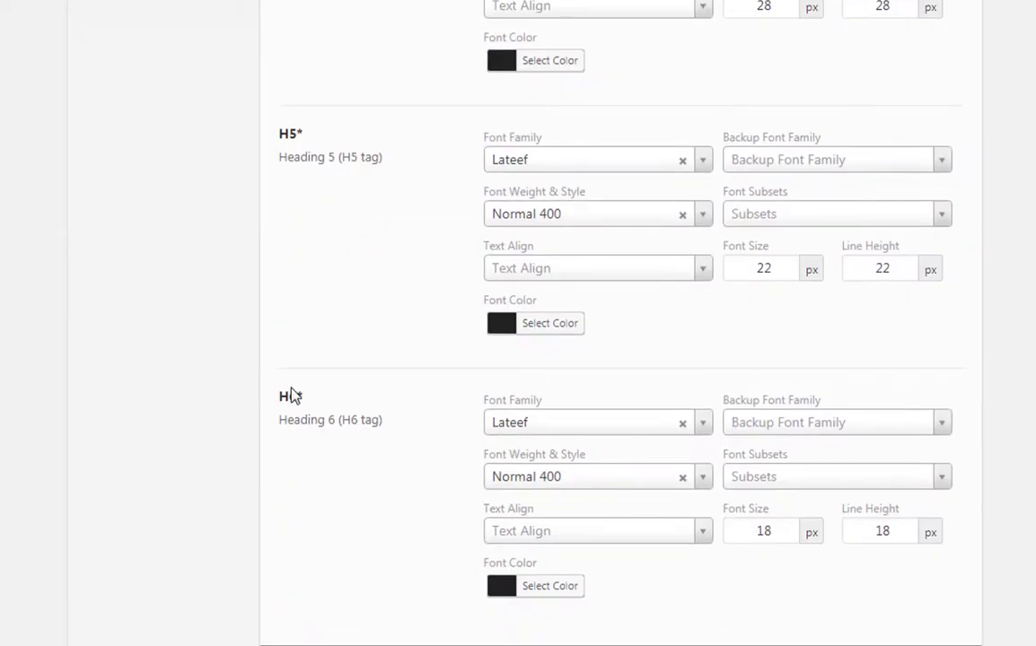
pyautogui.moveTo(263, 376); pyautogui.dragTo(365, 437)
pyautogui.moveTo(466, 376)
pyautogui.mouseDown()
pyautogui.moveTo(1007, 514)
pyautogui.moveTo(1022, 526)
pyautogui.moveTo(999, 585)
pyautogui.mouseUp()
pyautogui.doubleClick(1020, 531)
pyautogui.press('Escape')
pyautogui.moveTo(753, 508)
pyautogui.mouseDown()
pyautogui.moveTo(783, 519)
pyautogui.moveTo(857, 510)
pyautogui.moveTo(917, 530)
pyautogui.mouseUp()
pyautogui.press('Escape')
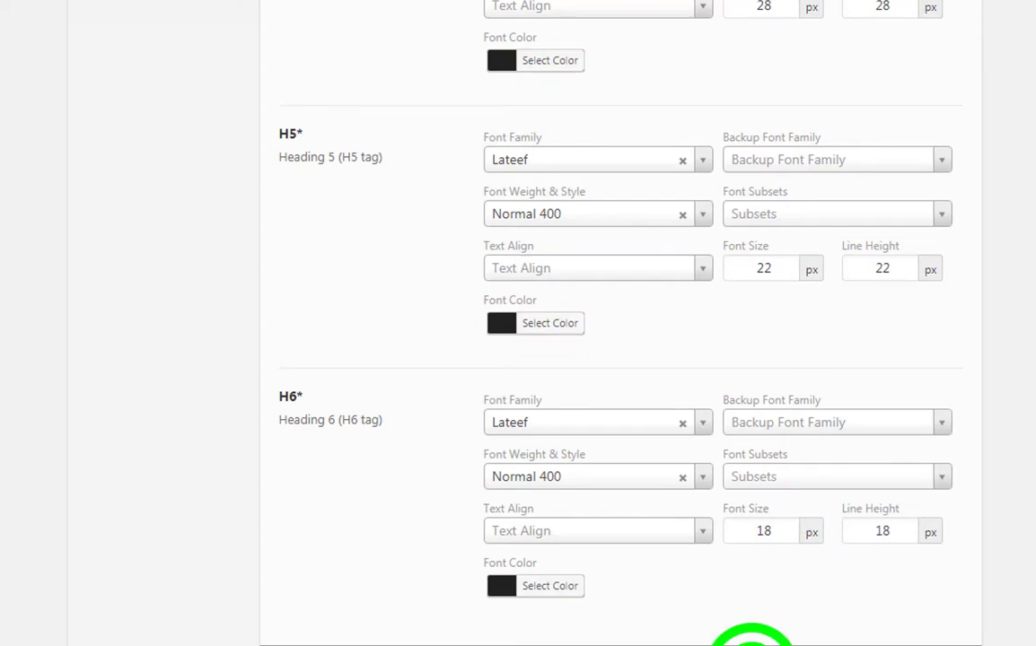
pyautogui.scroll(12, 635, 430)
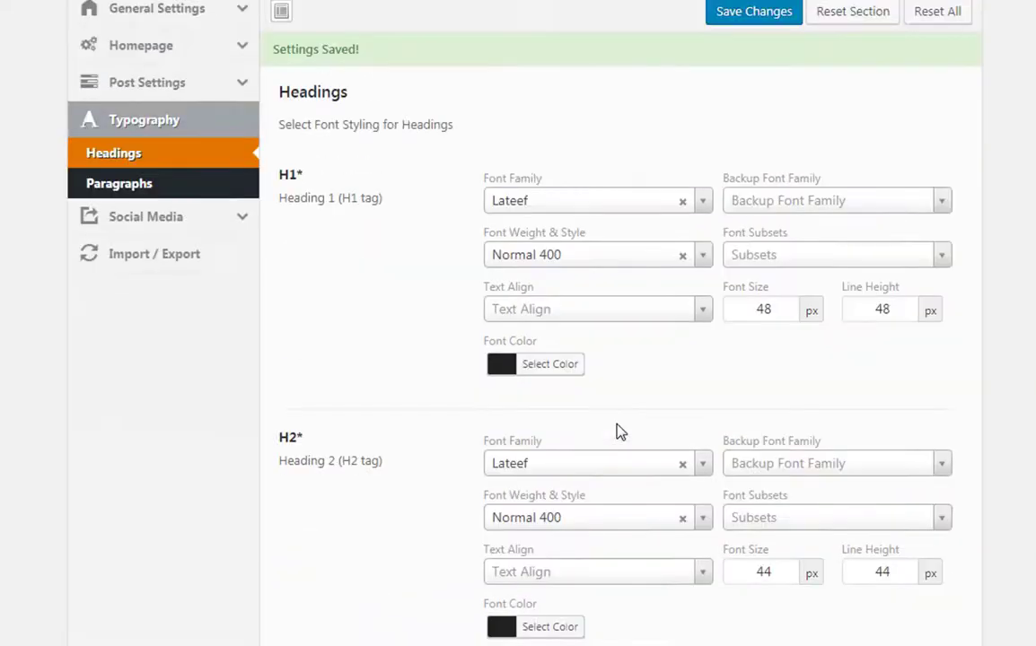
pyautogui.scroll(3, 619, 432)
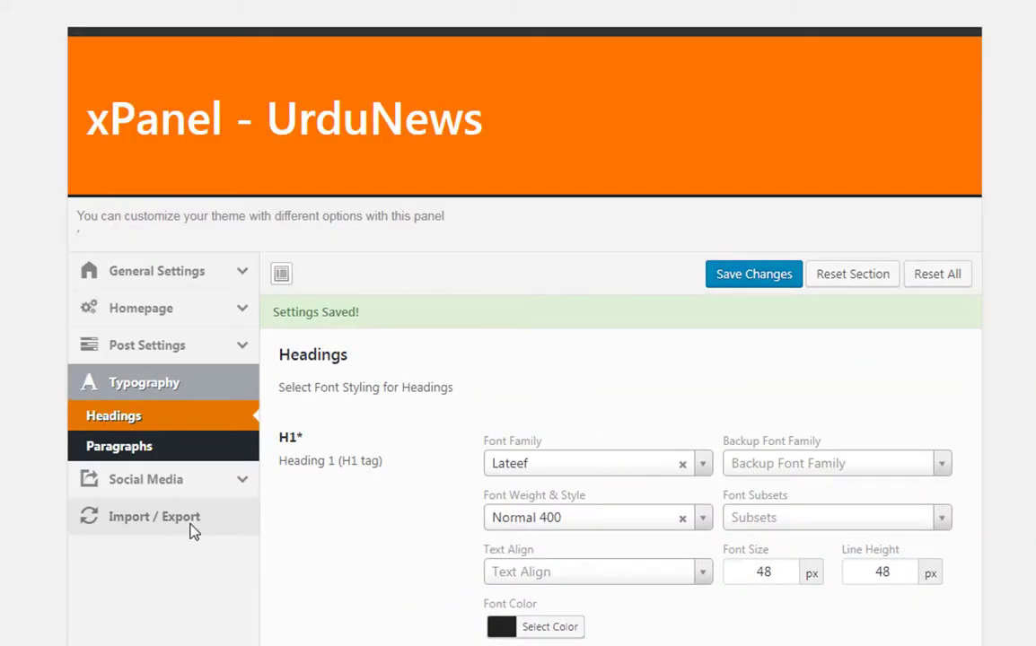
# - Go to Typography Paragraphs and browse the Font Family list
pyautogui.click(128, 447)
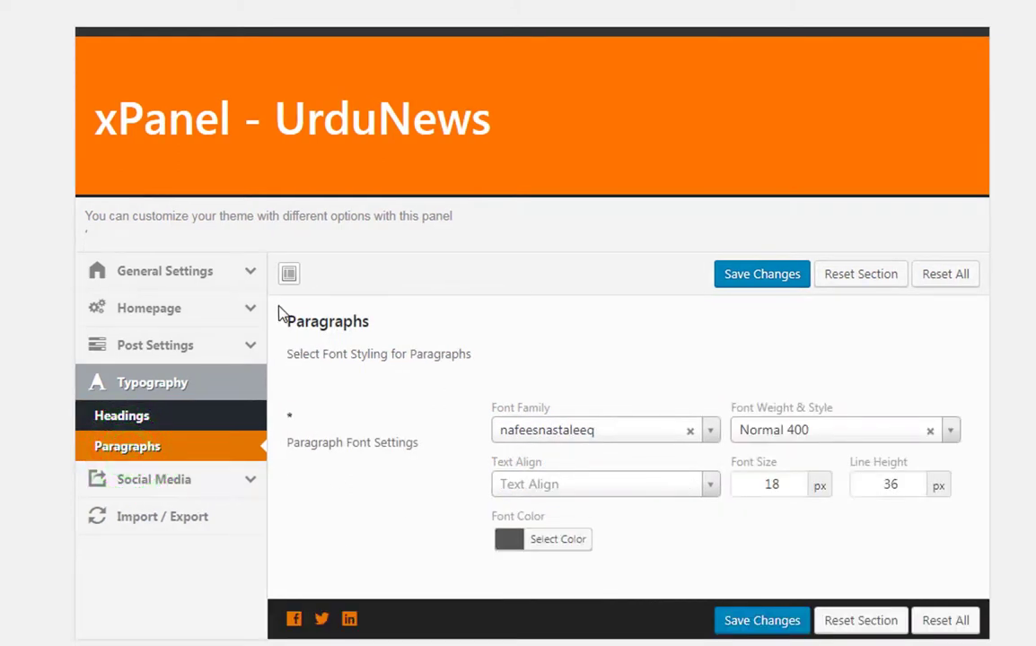
pyautogui.moveTo(274, 302); pyautogui.dragTo(440, 363)
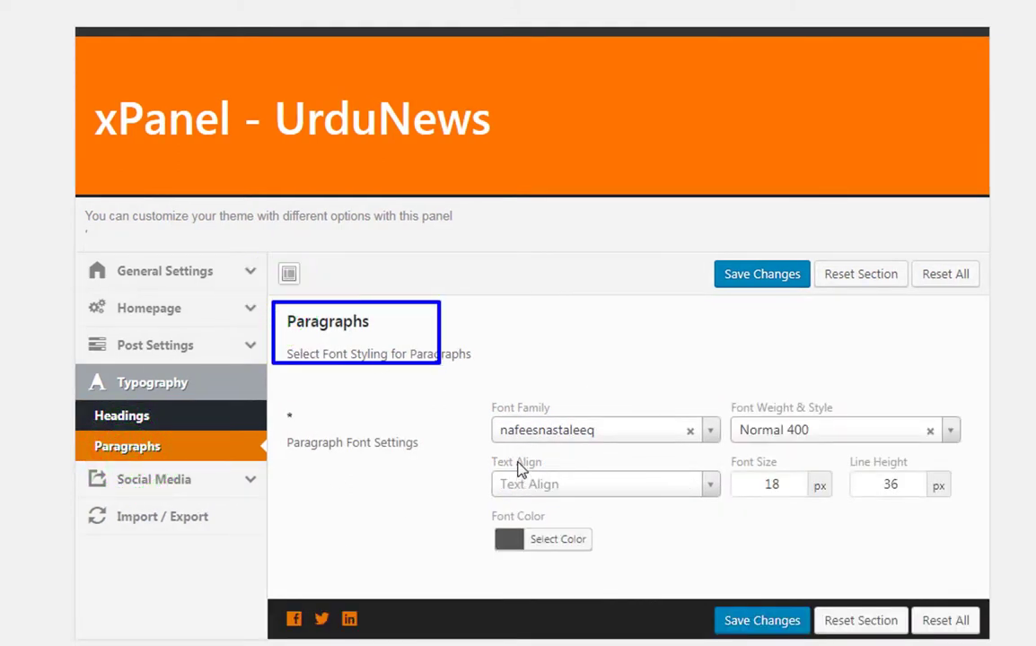
pyautogui.click(544, 430)
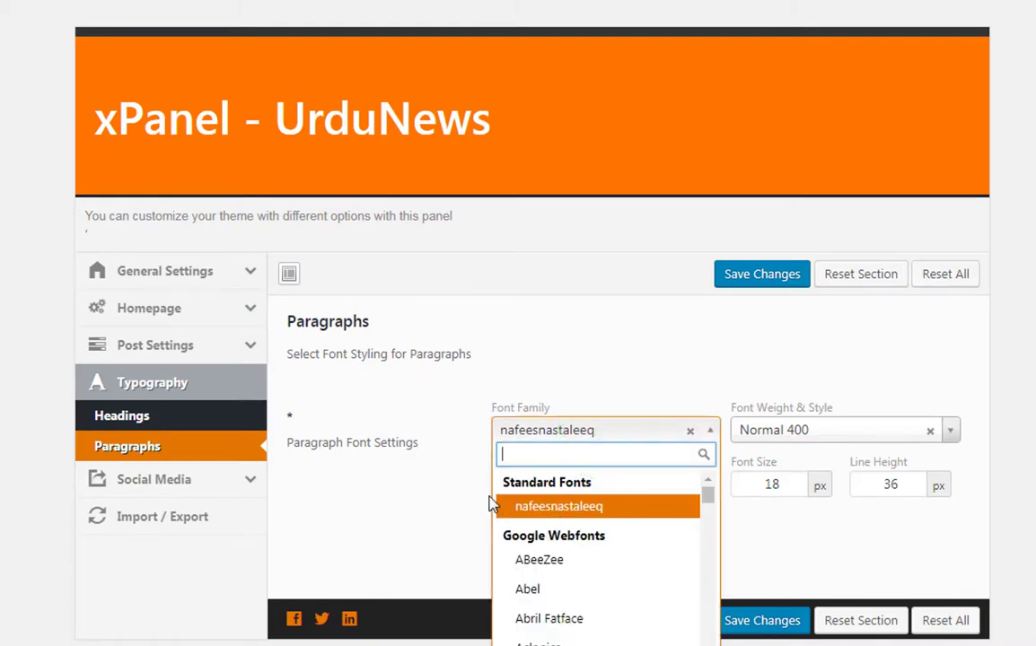
pyautogui.moveTo(496, 492); pyautogui.dragTo(619, 522)
pyautogui.moveTo(491, 525); pyautogui.dragTo(620, 552)
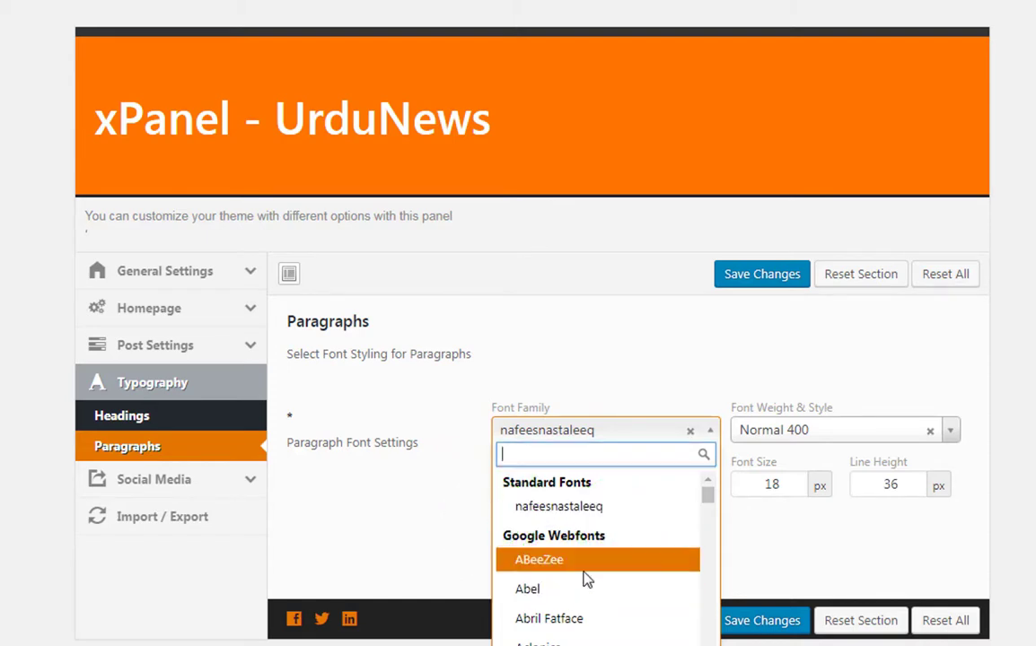
pyautogui.scroll(-5, 584, 579)
pyautogui.scroll(5, 584, 592)
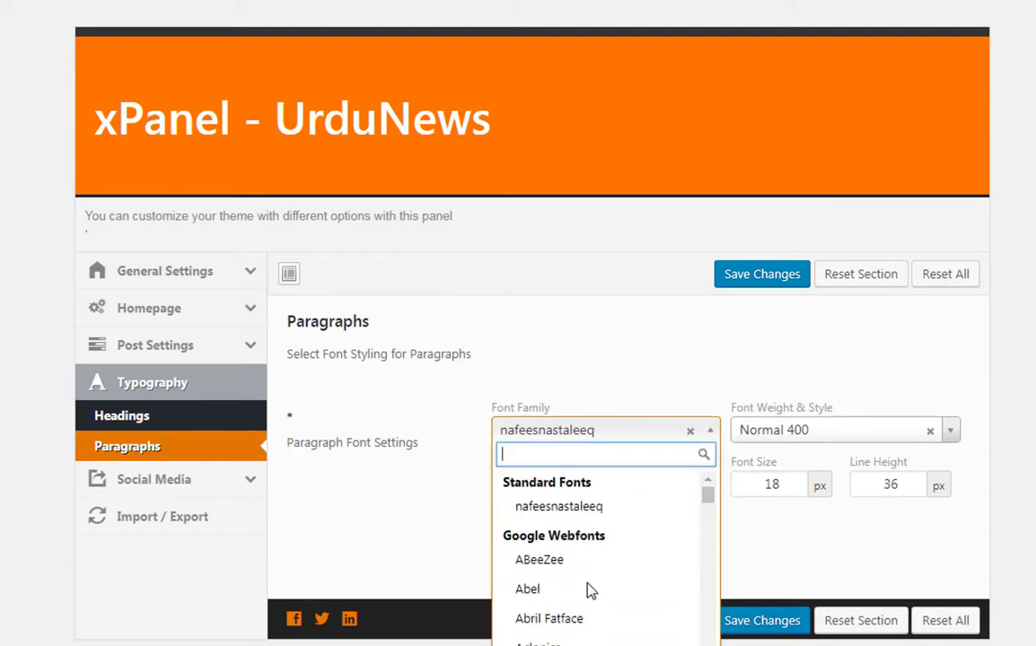
# - Keep nafeesnastaleeq at 18 px with 36 px line height and save
pyautogui.moveTo(728, 393)
pyautogui.mouseDown()
pyautogui.moveTo(822, 416)
pyautogui.moveTo(857, 437)
pyautogui.mouseUp()
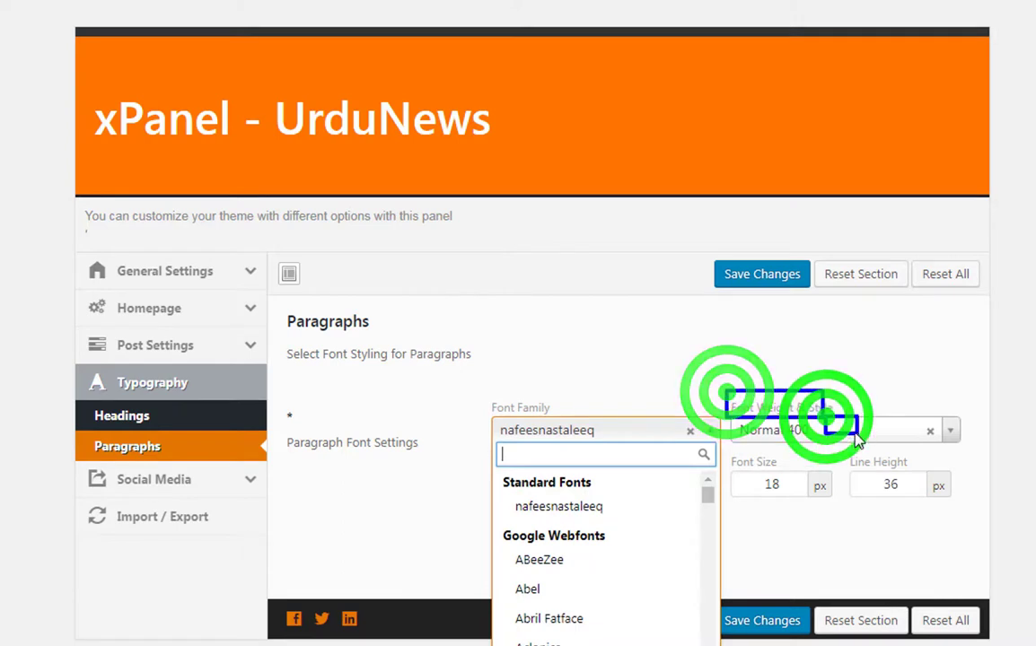
pyautogui.click(587, 372)
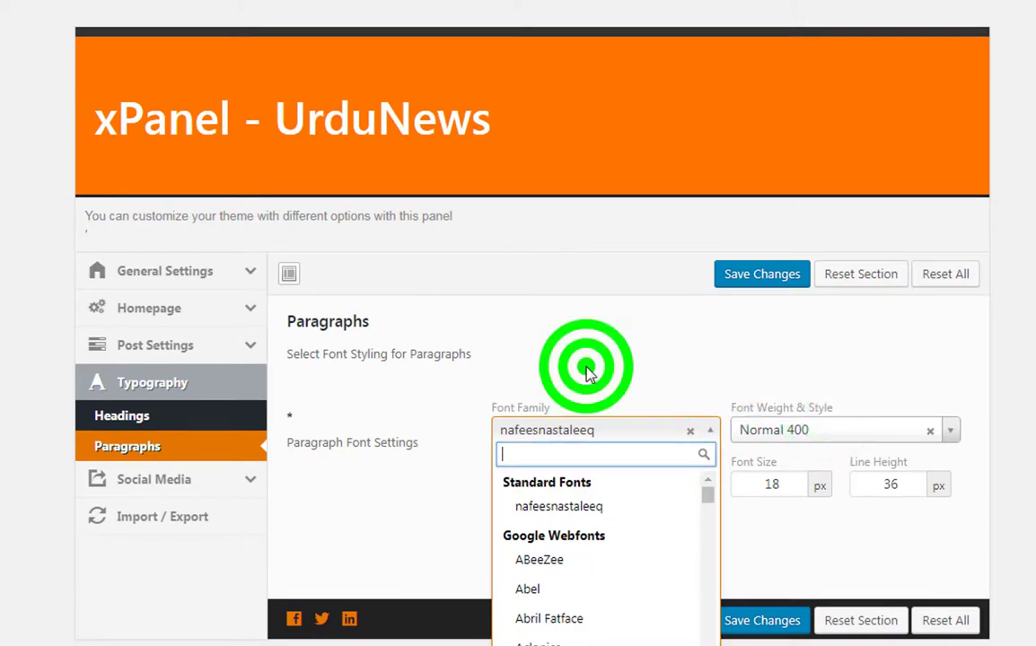
pyautogui.click(762, 275)
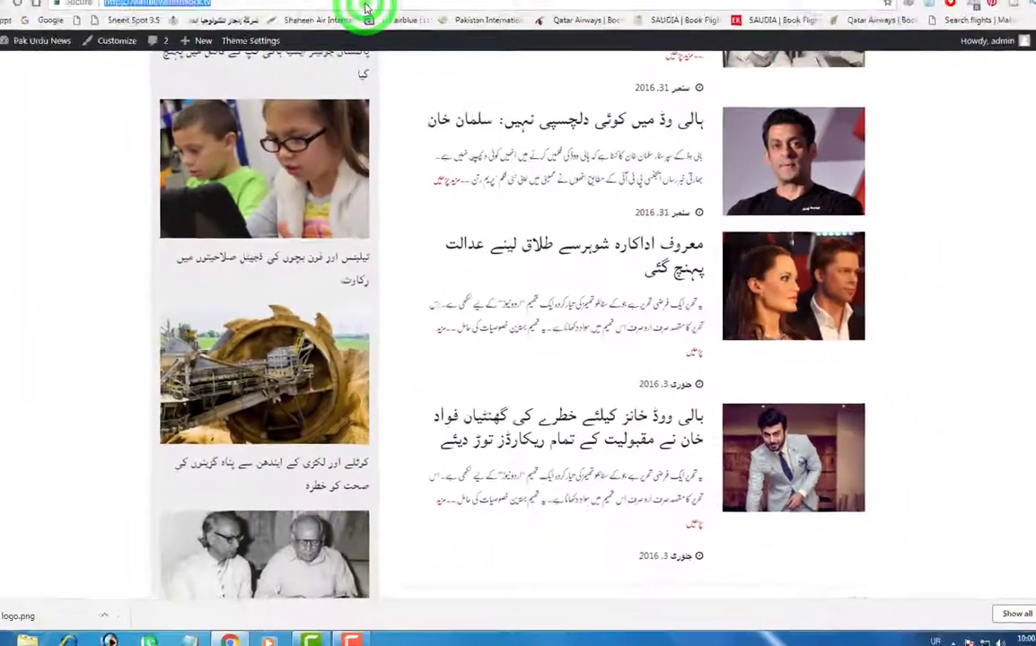
# - Scroll the homepage to check excerpts now use the nastaleeq paragraph font
pyautogui.scroll(10, 824, 341)
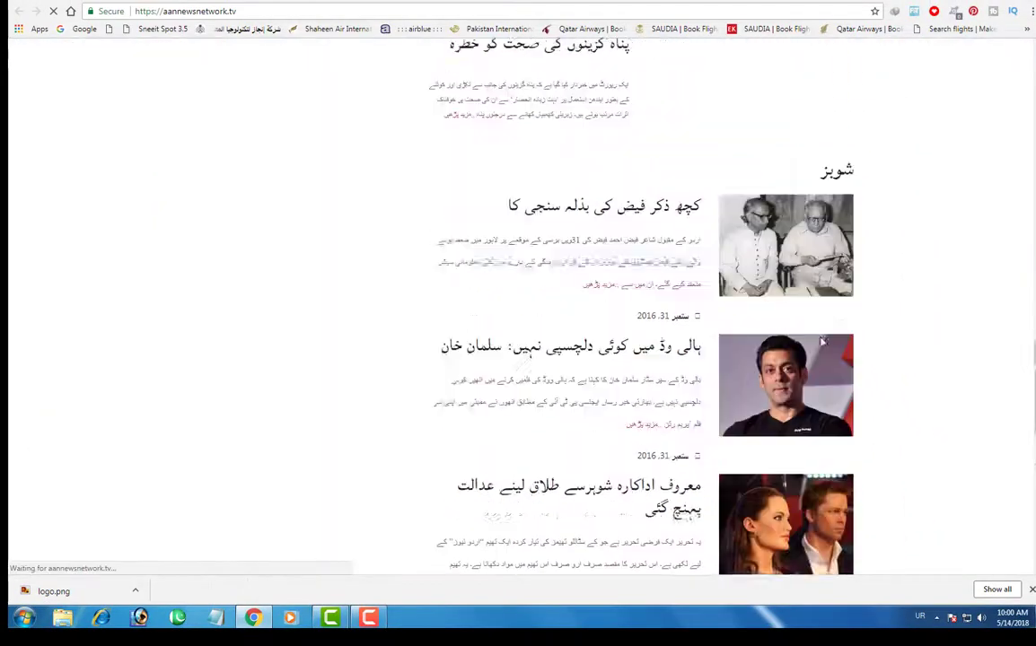
pyautogui.scroll(3, 820, 341)
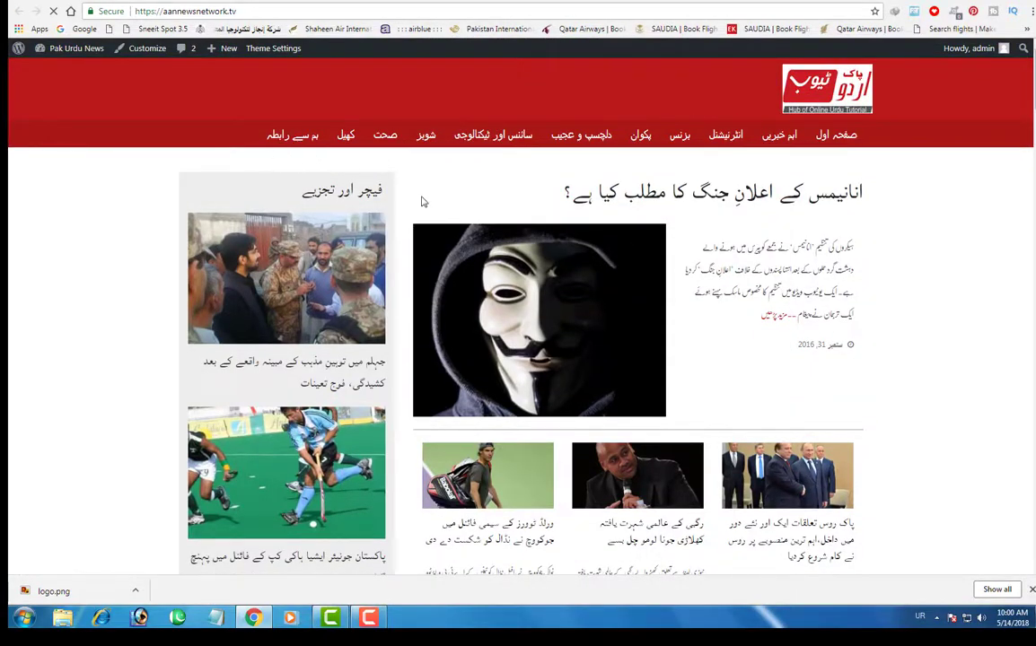
pyautogui.scroll(-13, 907, 429)
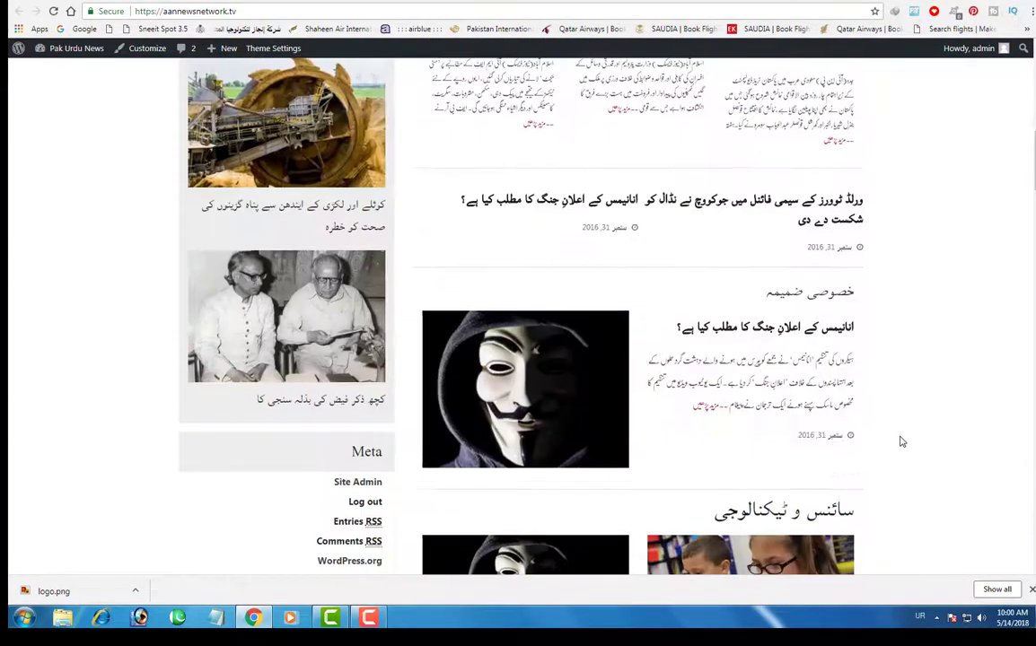
pyautogui.scroll(-15, 903, 441)
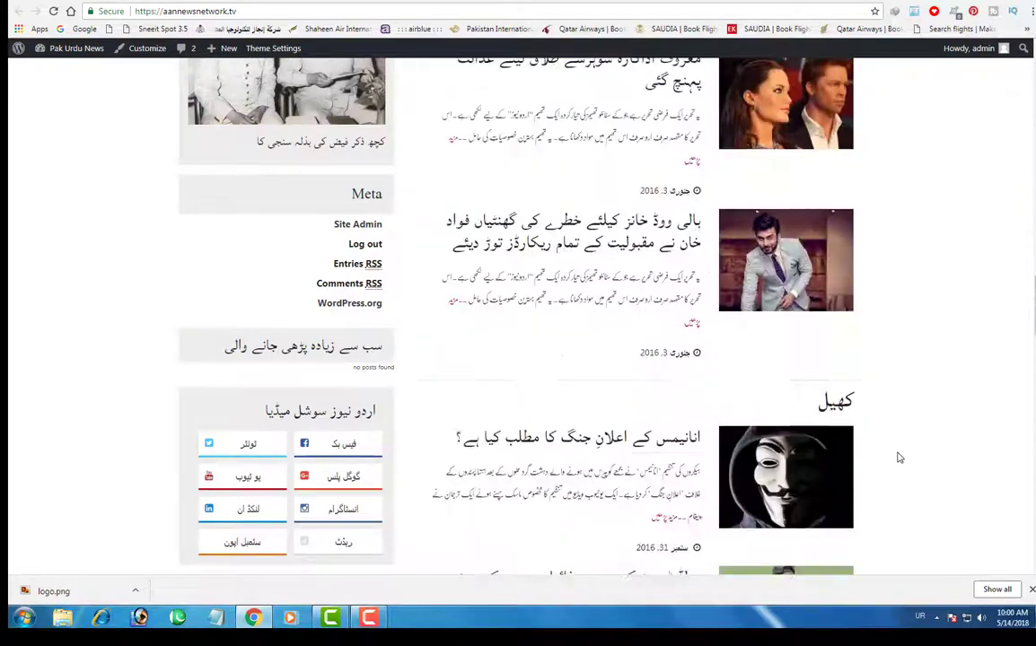
pyautogui.scroll(-15, 899, 459)
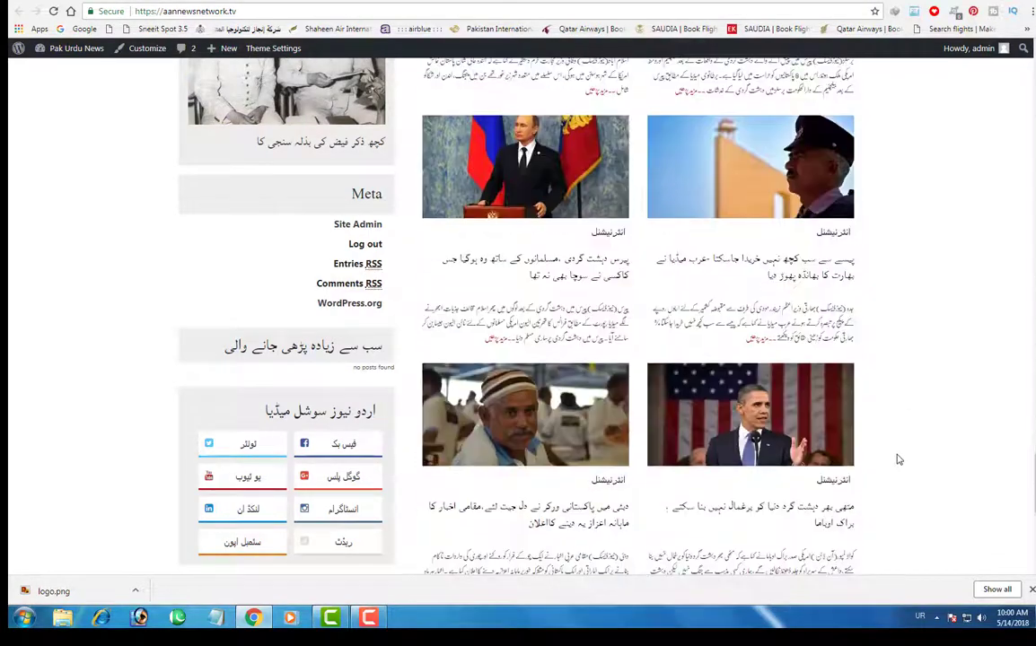
pyautogui.scroll(-5, 899, 459)
pyautogui.scroll(10, 899, 459)
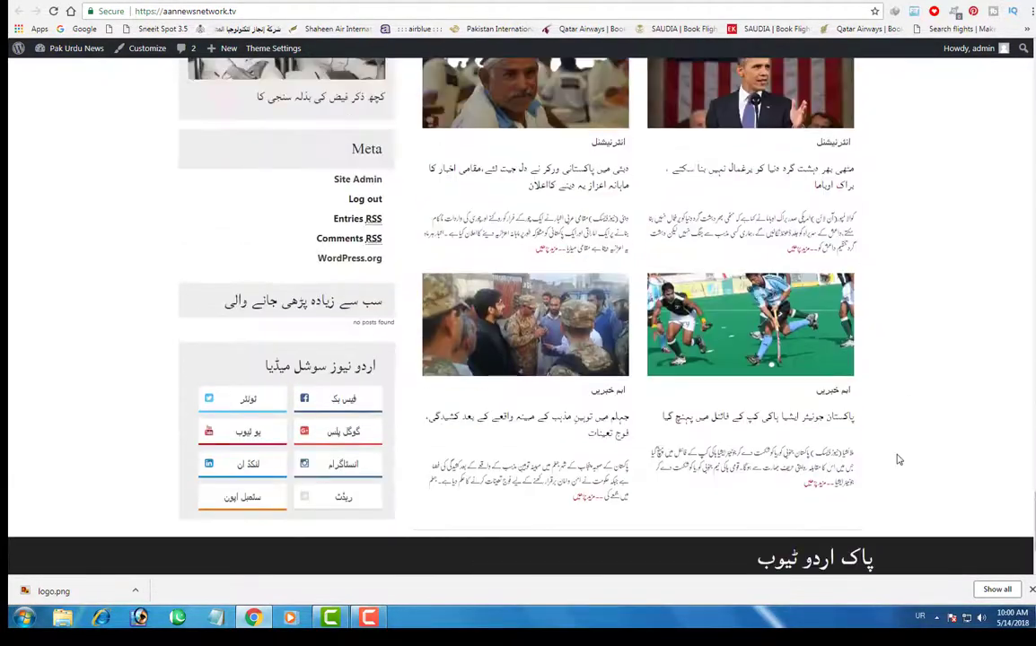
pyautogui.scroll(15, 899, 459)
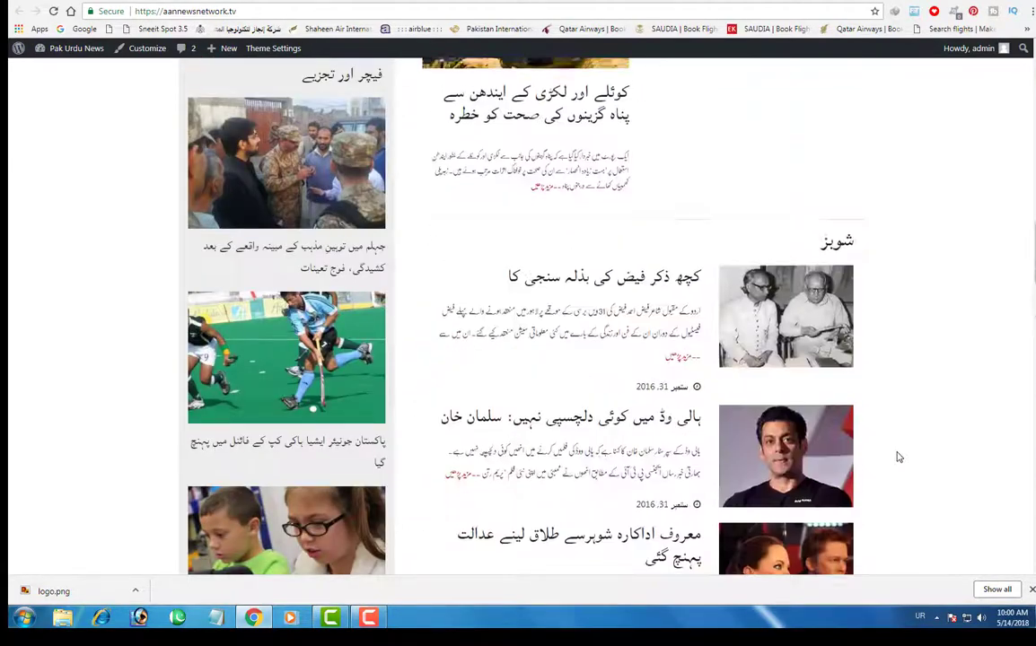
pyautogui.scroll(10, 897, 452)
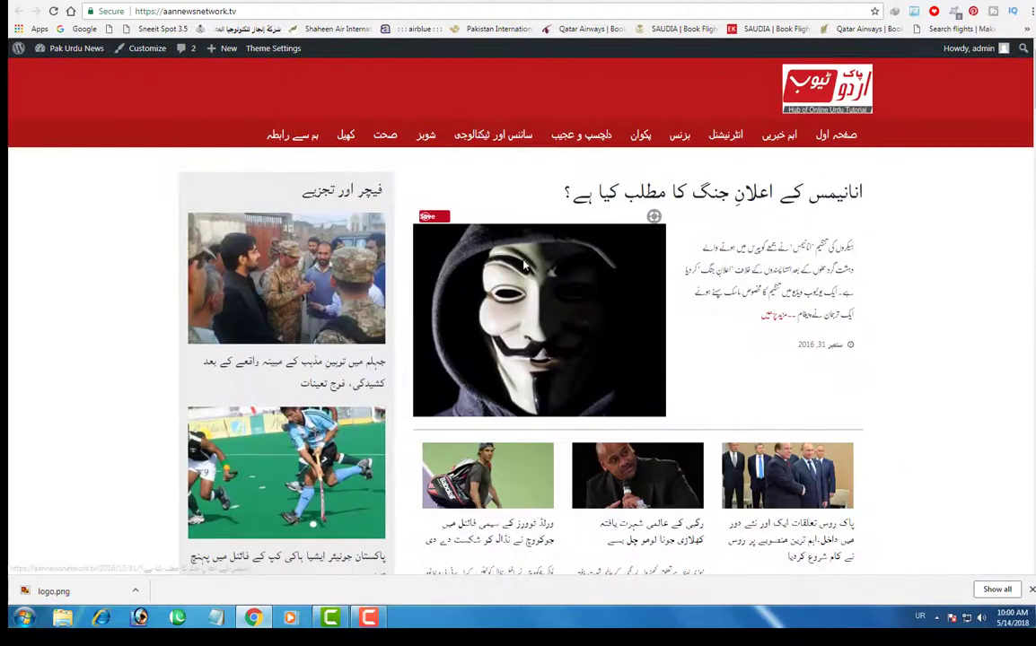